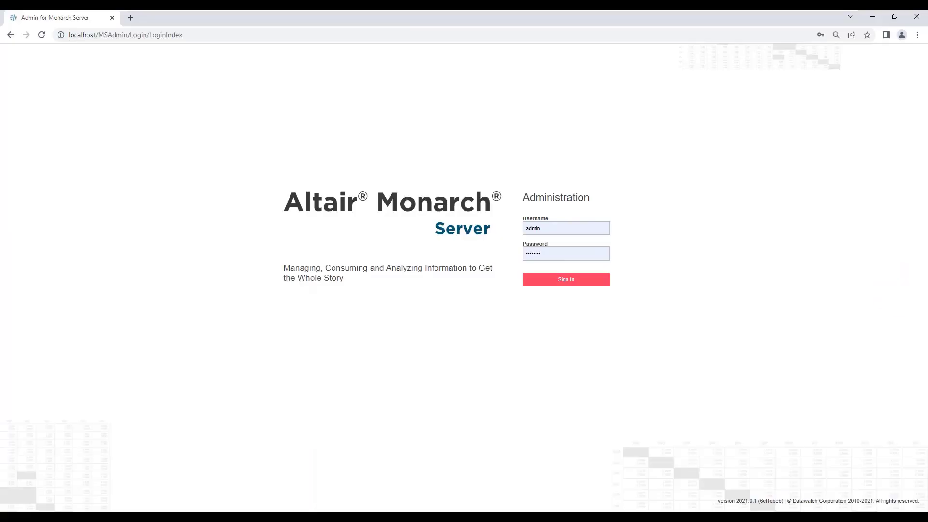
# Sign in to the Monarch Server administration site with the saved admin credentials
pyautogui.click(627, 308)
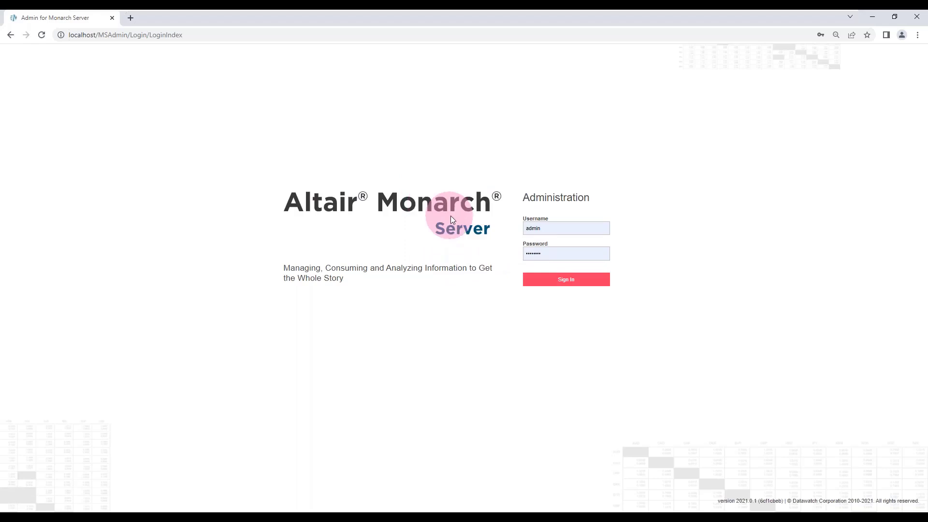
pyautogui.click(555, 257)
pyautogui.click(565, 284)
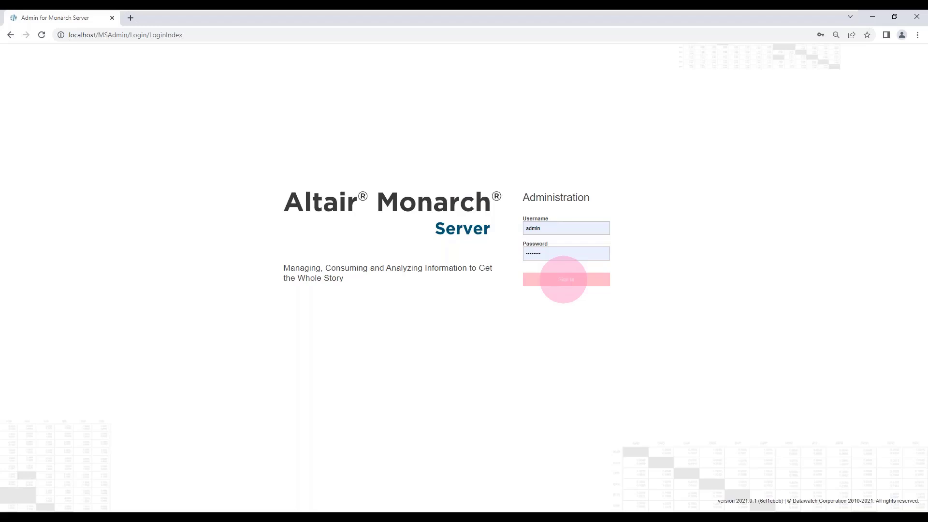
pyautogui.click(558, 277)
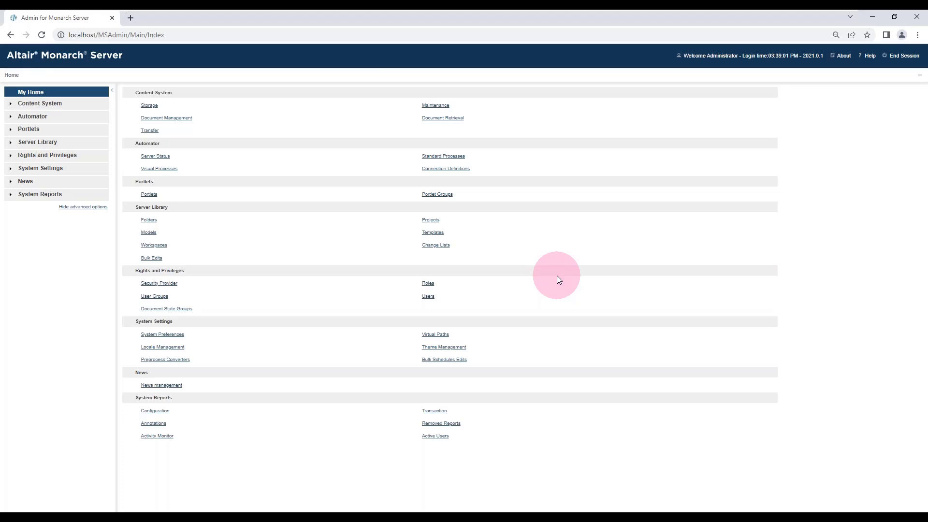
# Open the ATE Alerts process from the Automator's visual processes
pyautogui.click(11, 119)
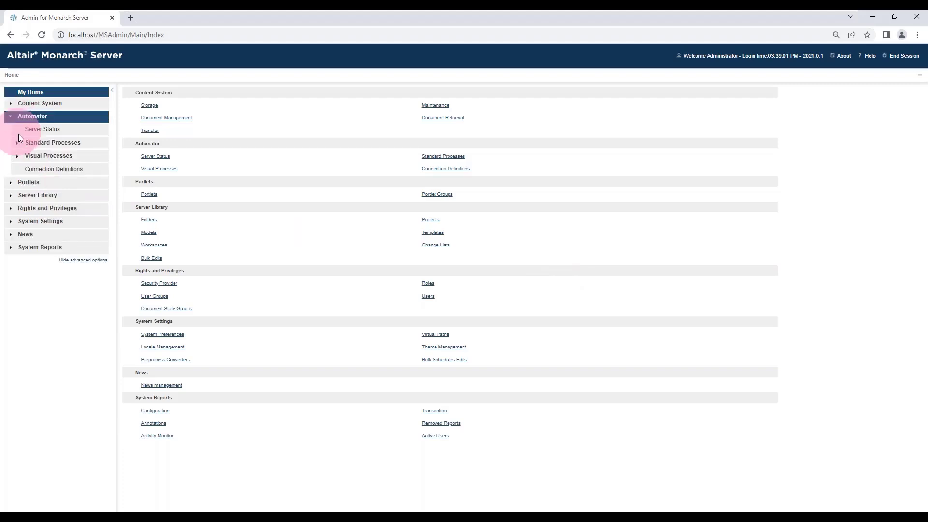
pyautogui.click(17, 156)
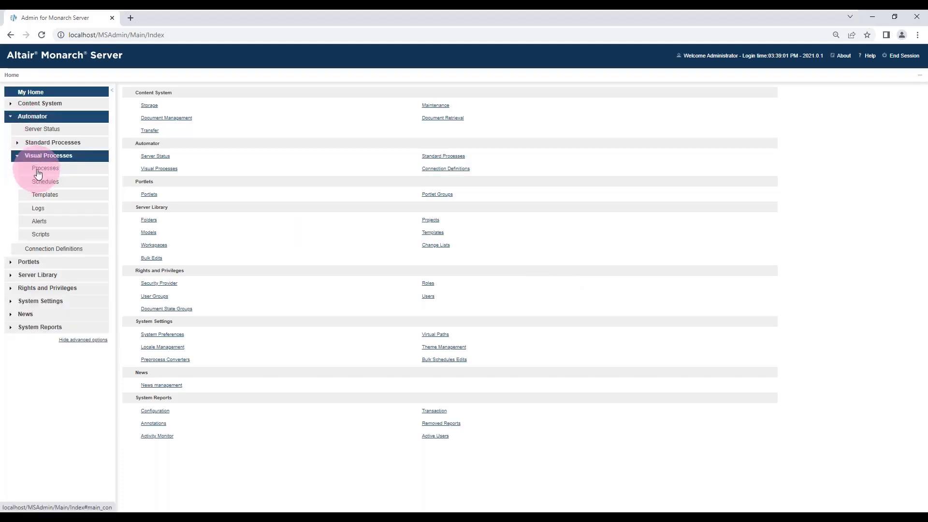
pyautogui.click(44, 168)
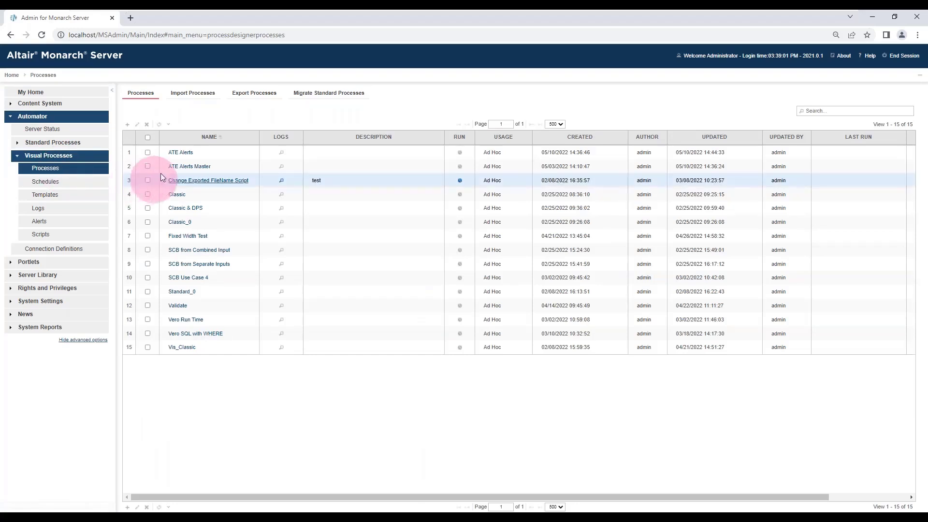
pyautogui.click(179, 153)
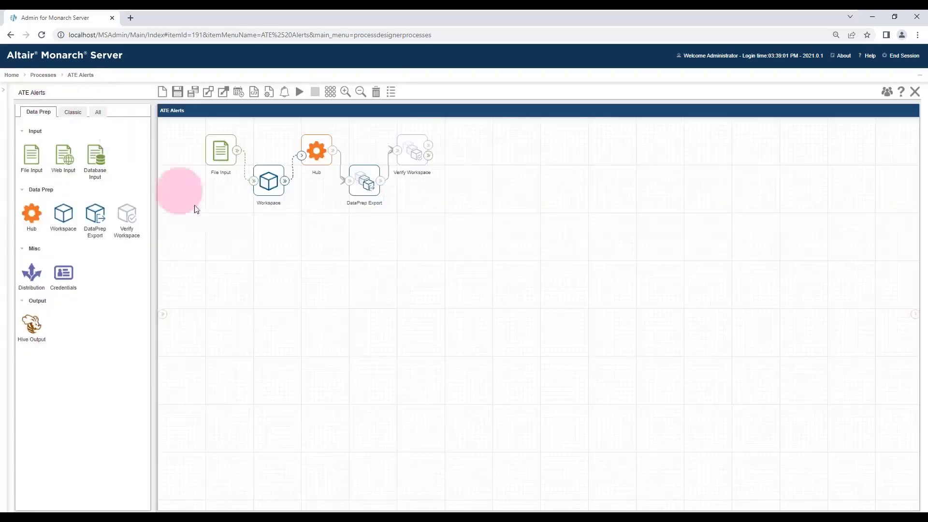
# Run the ATE Alerts process and dismiss the Log Mode notice
pyautogui.click(298, 92)
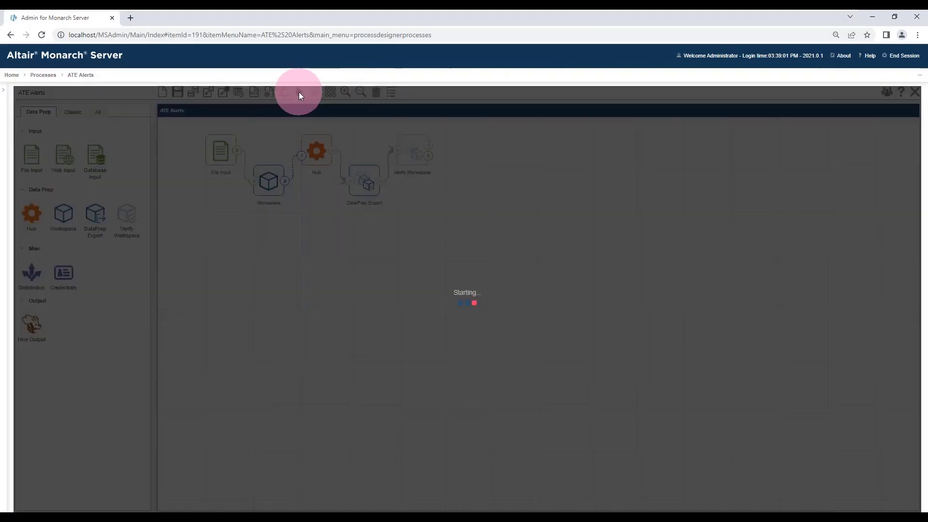
pyautogui.click(407, 291)
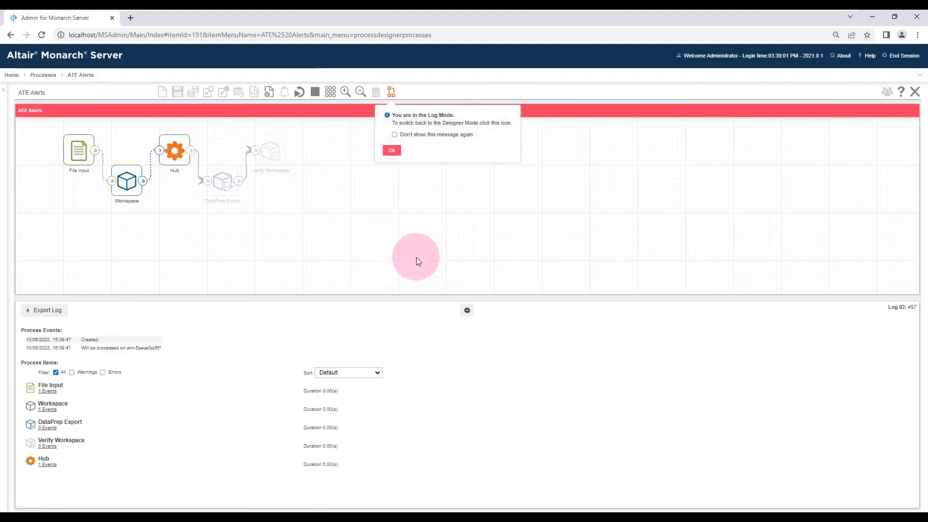
pyautogui.click(392, 152)
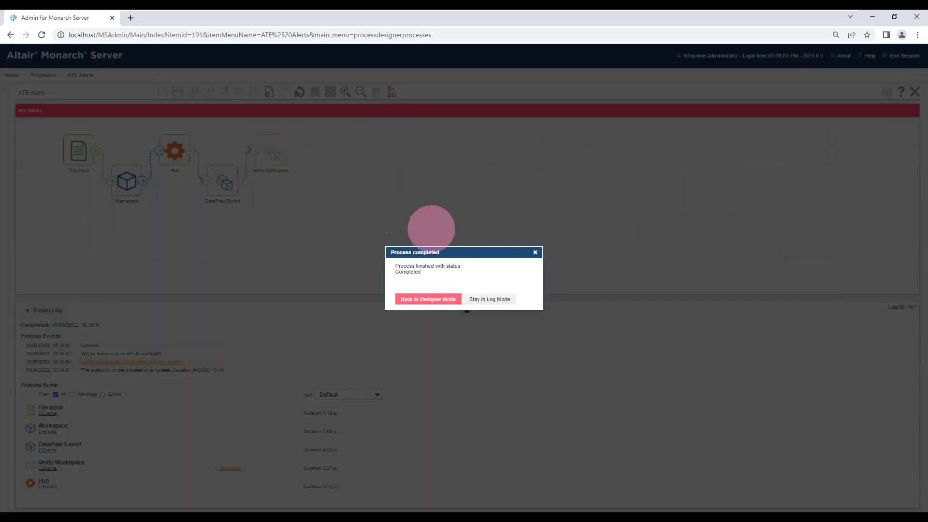
# Stay in Log Mode and examine the logged events of the Verify Workspace and DataPrep Export items
pyautogui.click(477, 299)
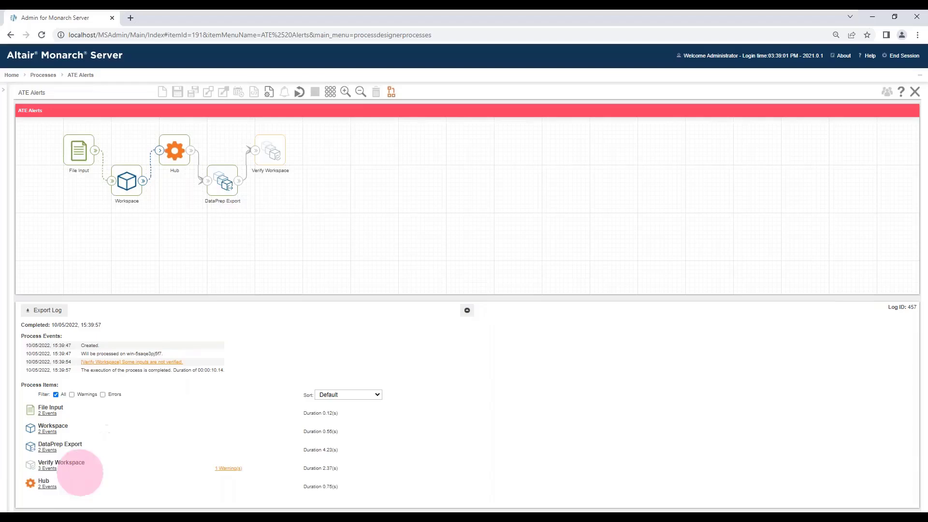
pyautogui.click(48, 468)
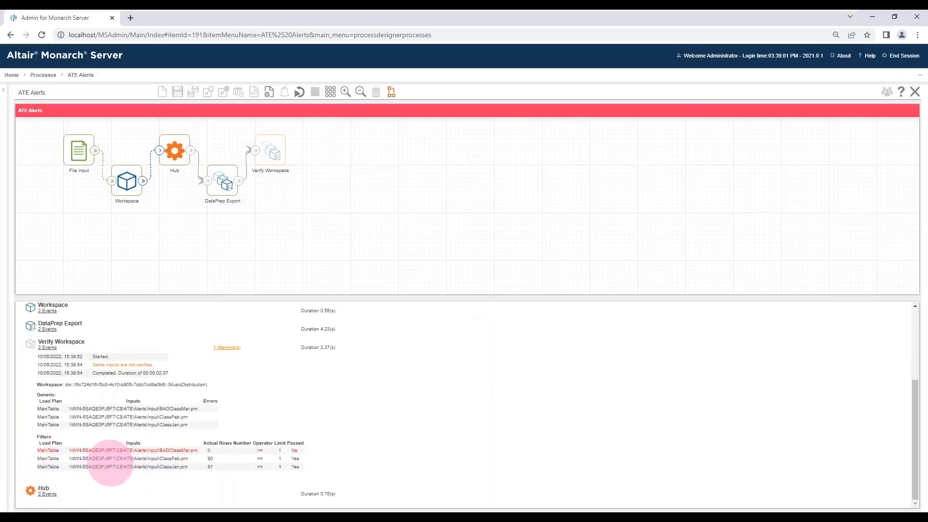
pyautogui.click(44, 331)
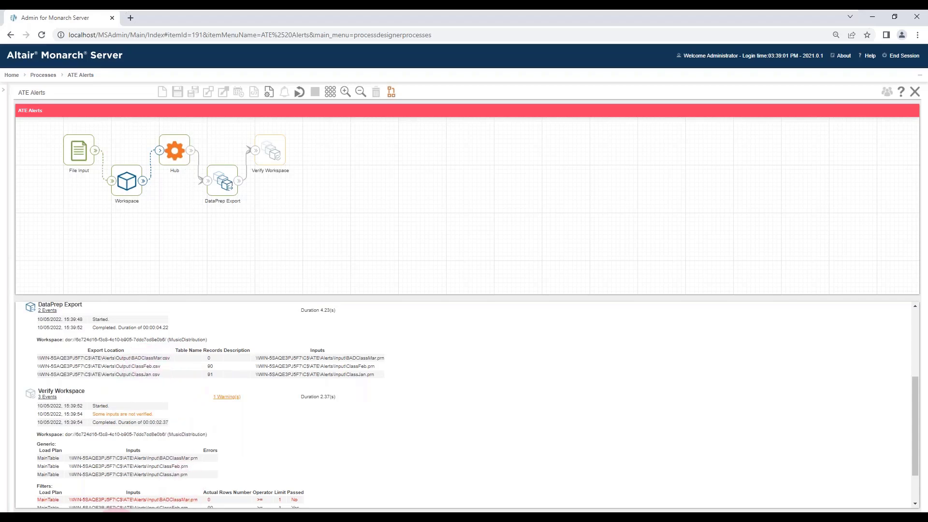
# Switch to File Explorer, inspect the exported ClassJan.csv in the Alerts Output folder, and close it
pyautogui.click(116, 519)
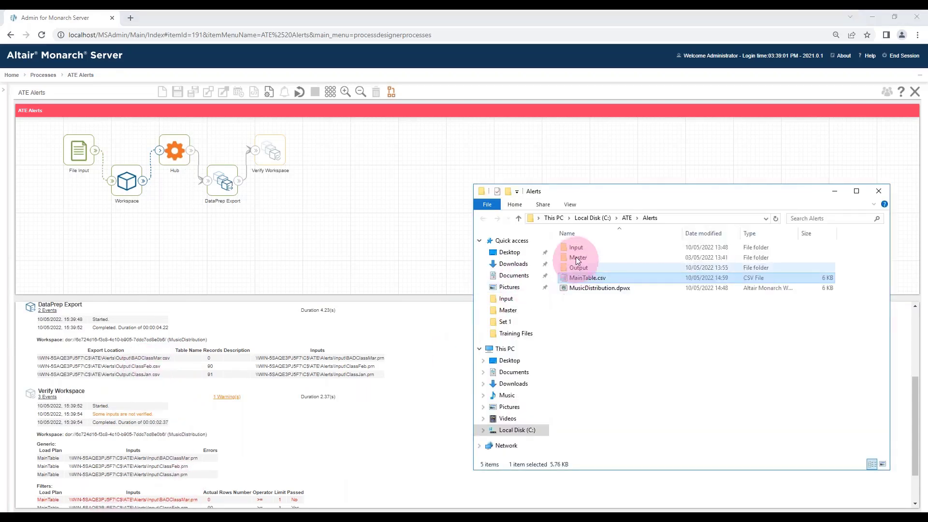
pyautogui.click(564, 268)
pyautogui.doubleClick(564, 267)
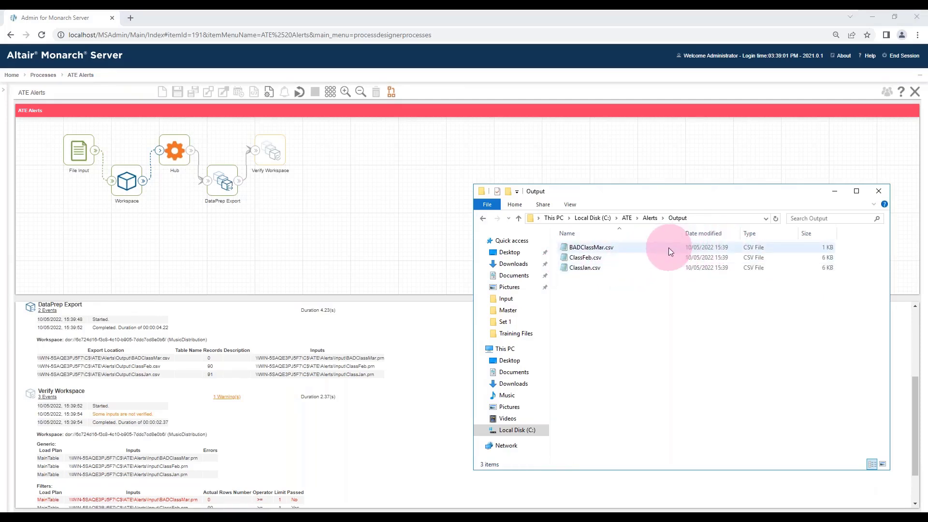
pyautogui.doubleClick(582, 267)
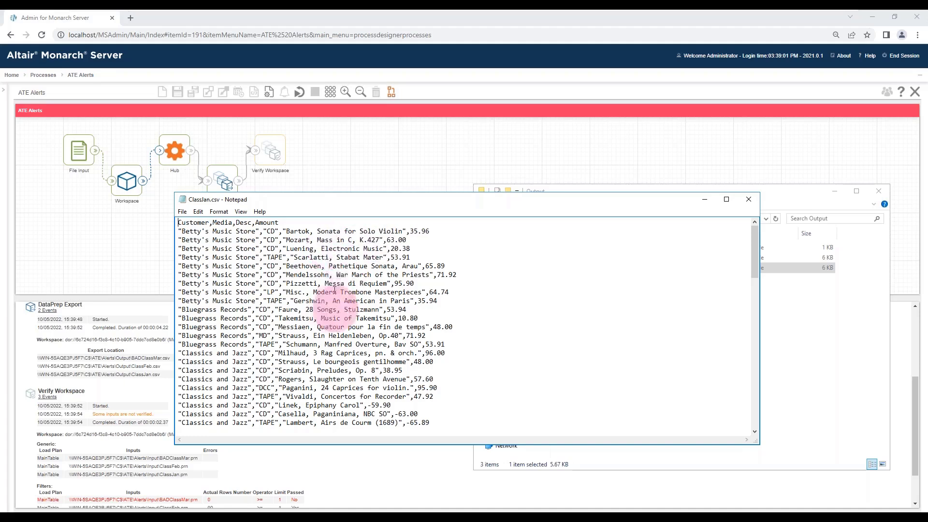
pyautogui.click(748, 199)
pyautogui.click(775, 164)
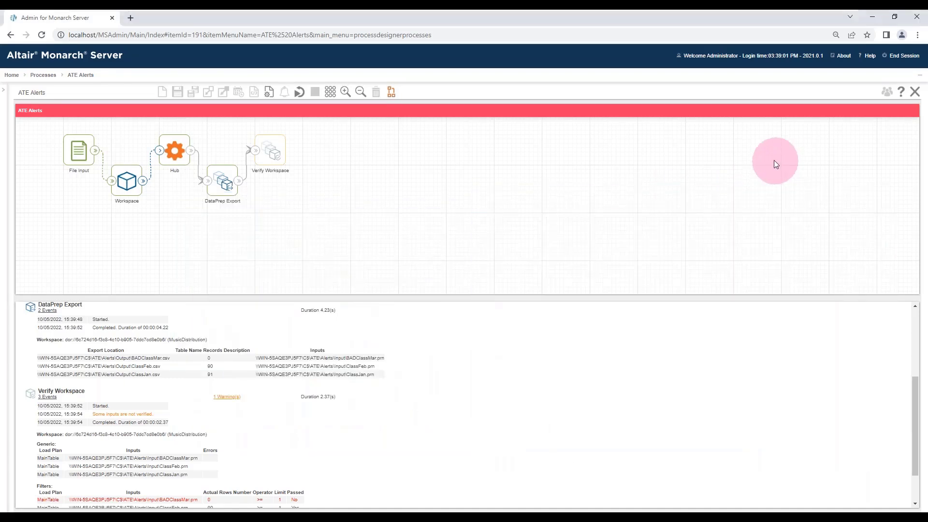
# Return the process to Designer Mode and delete MusicDistribution.dpwx from the Alerts folder in File Explorer
pyautogui.click(392, 93)
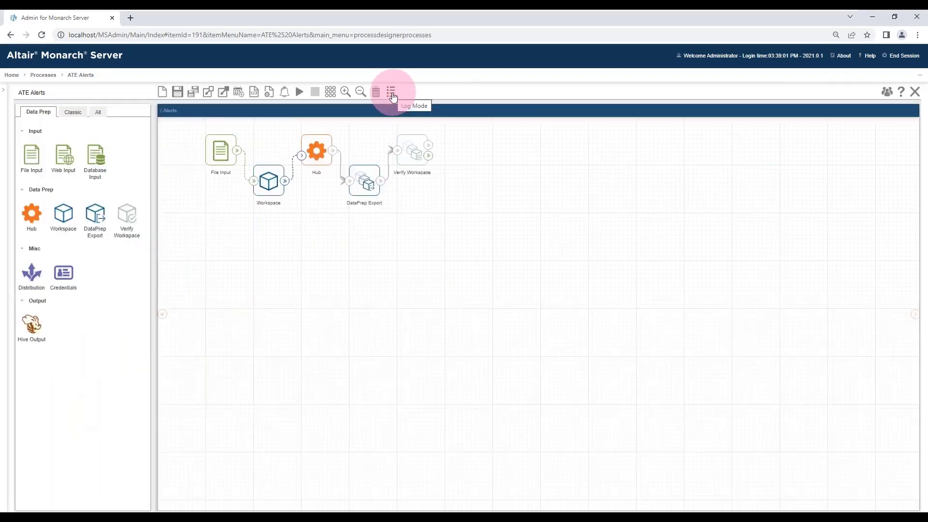
pyautogui.doubleClick(266, 181)
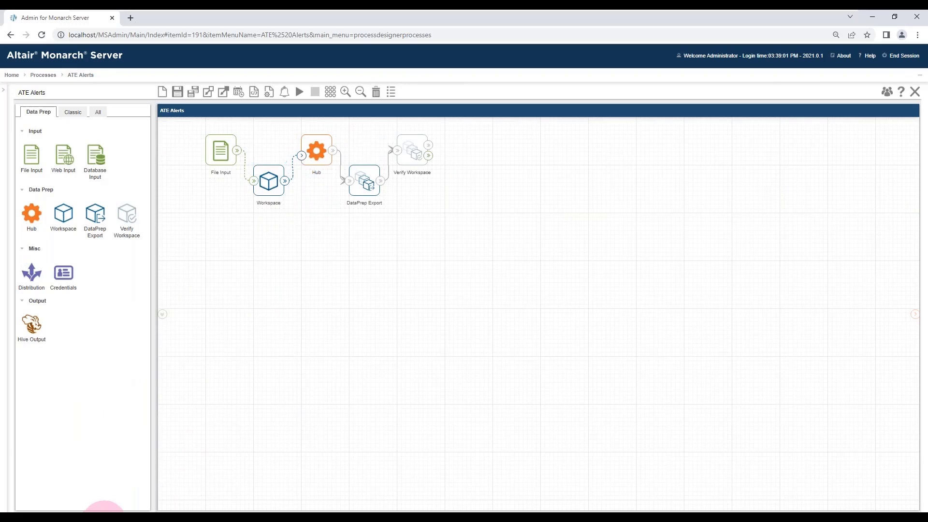
pyautogui.click(105, 520)
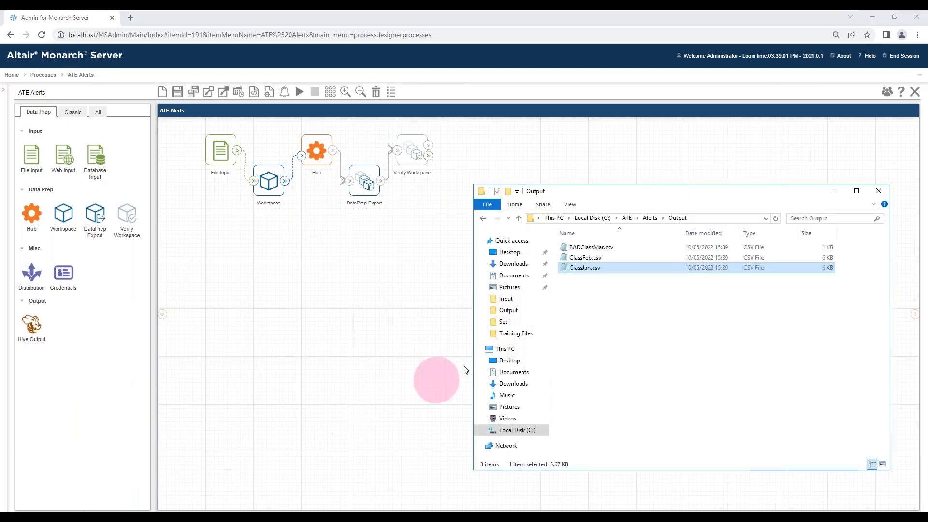
pyautogui.click(646, 218)
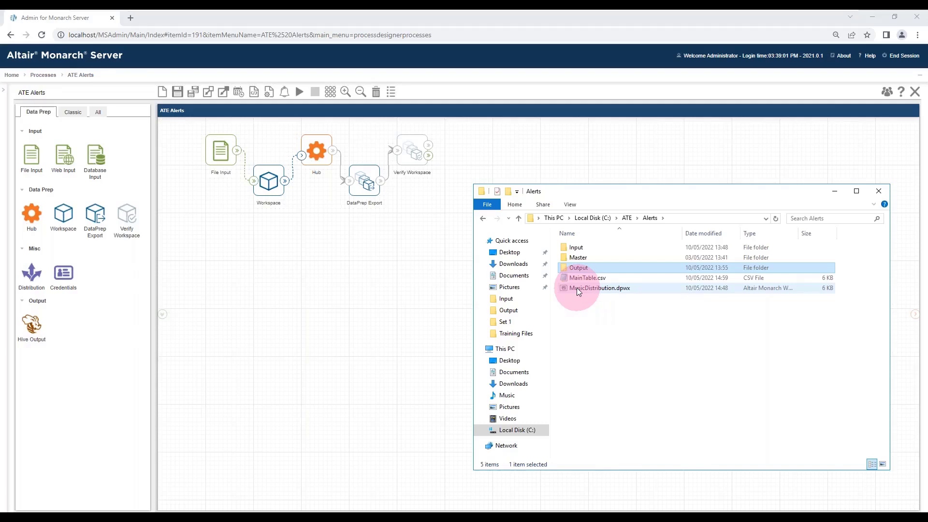
pyautogui.click(578, 290)
pyautogui.press('Delete')
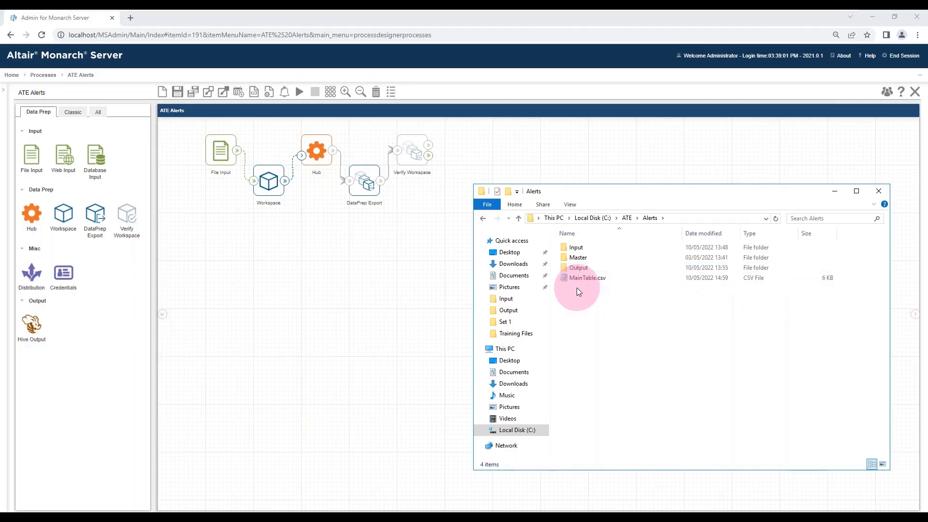
# Open the Workspace item's properties in the ATE Alerts process and check its workspace path and name
pyautogui.doubleClick(265, 184)
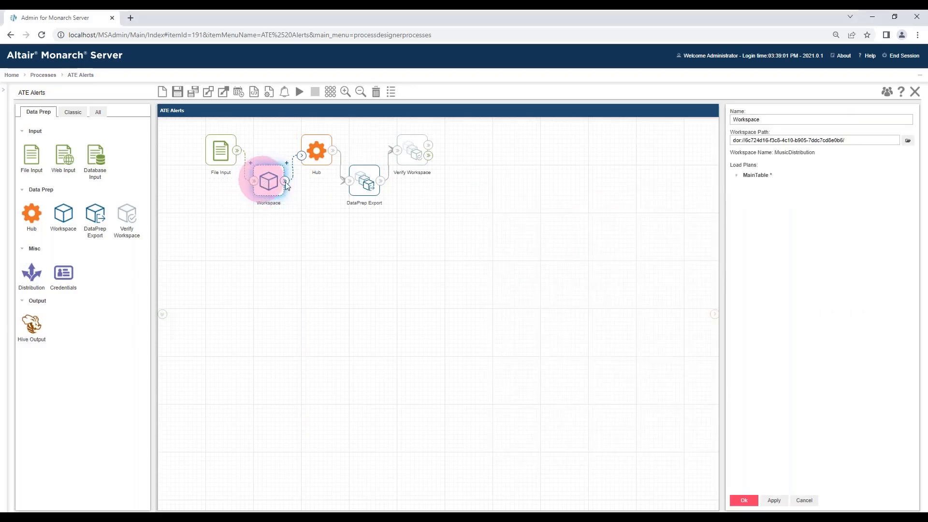
pyautogui.click(742, 140)
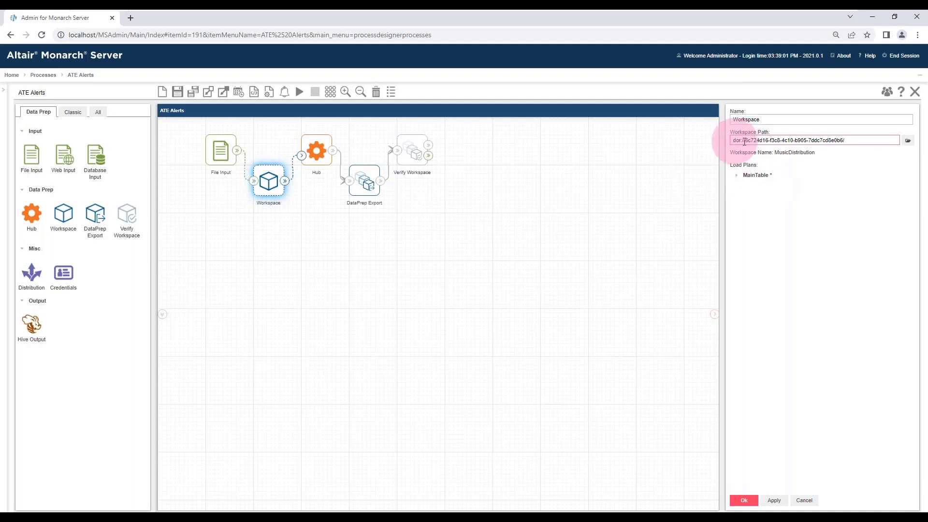
pyautogui.write('/')
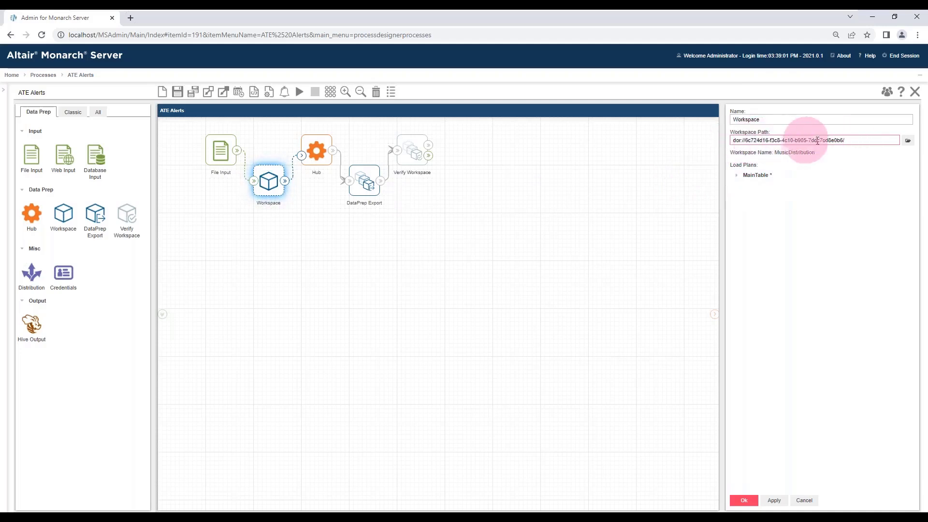
pyautogui.click(776, 154)
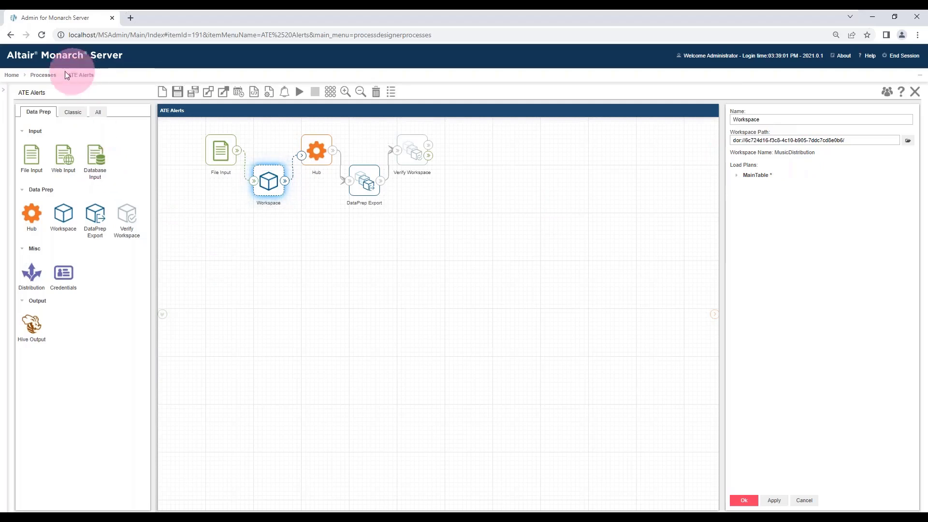
# Leave the ATE Alerts process without saving and open the MusicDistribution workspace in the Server Library
pyautogui.click(13, 77)
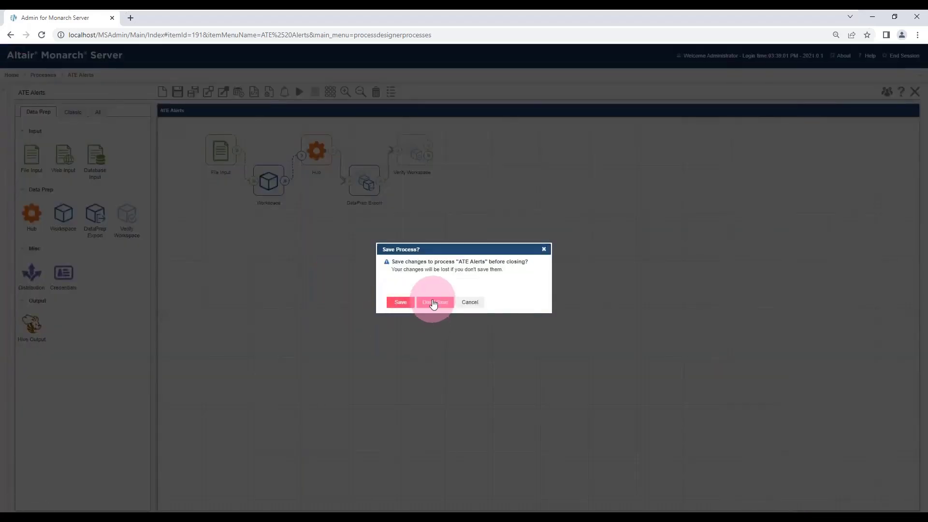
pyautogui.click(432, 302)
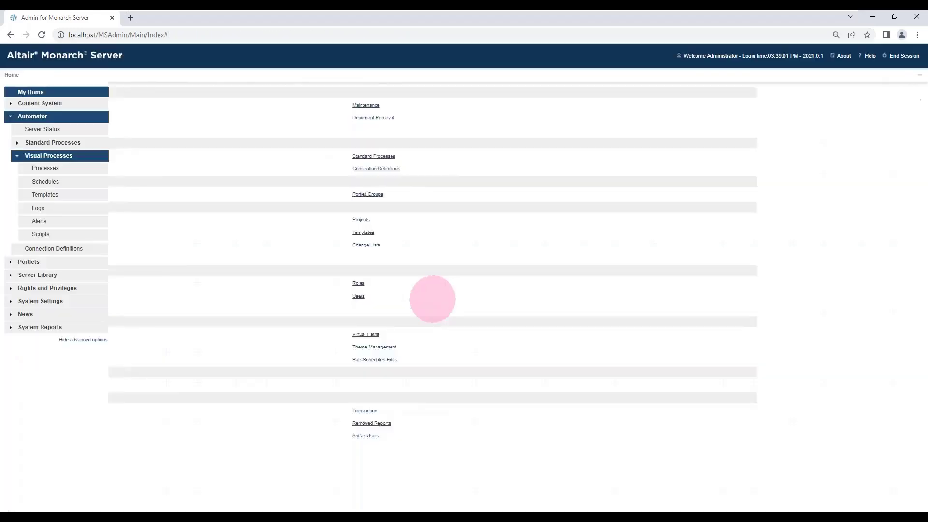
pyautogui.click(29, 274)
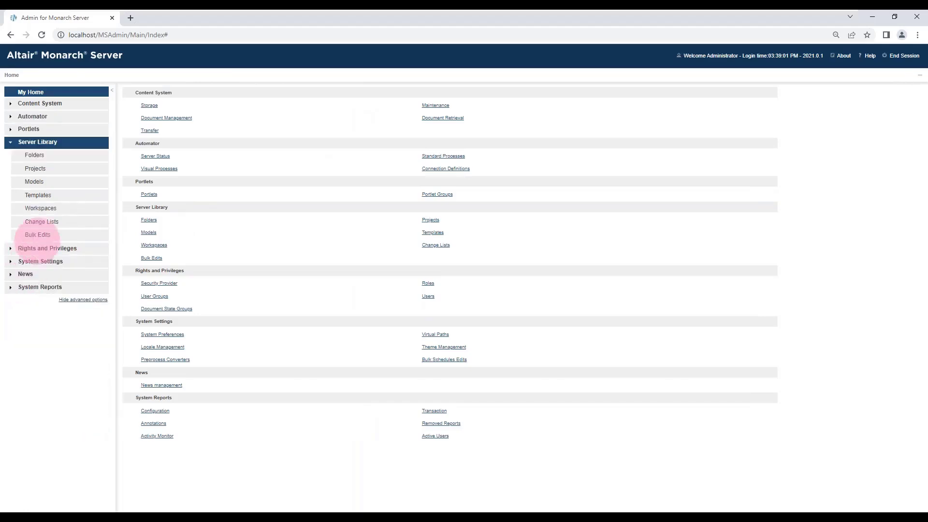
pyautogui.click(40, 208)
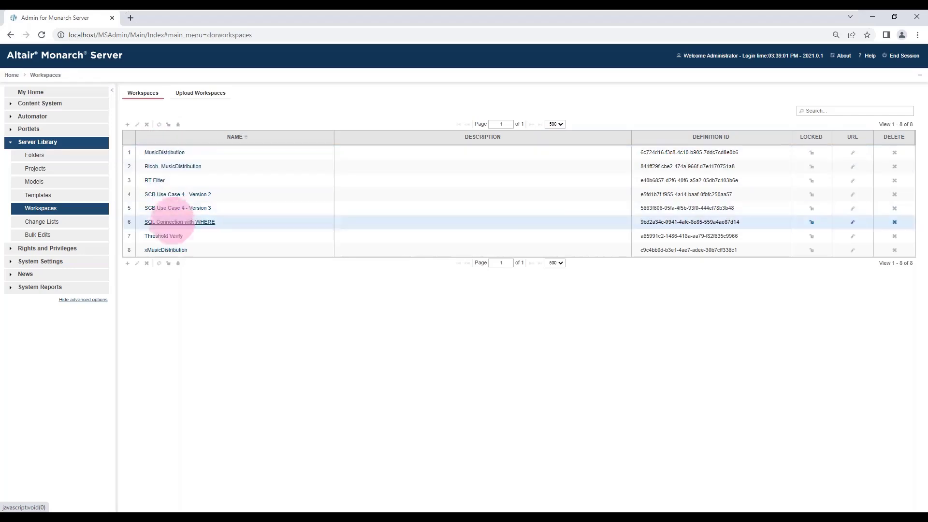
pyautogui.click(165, 152)
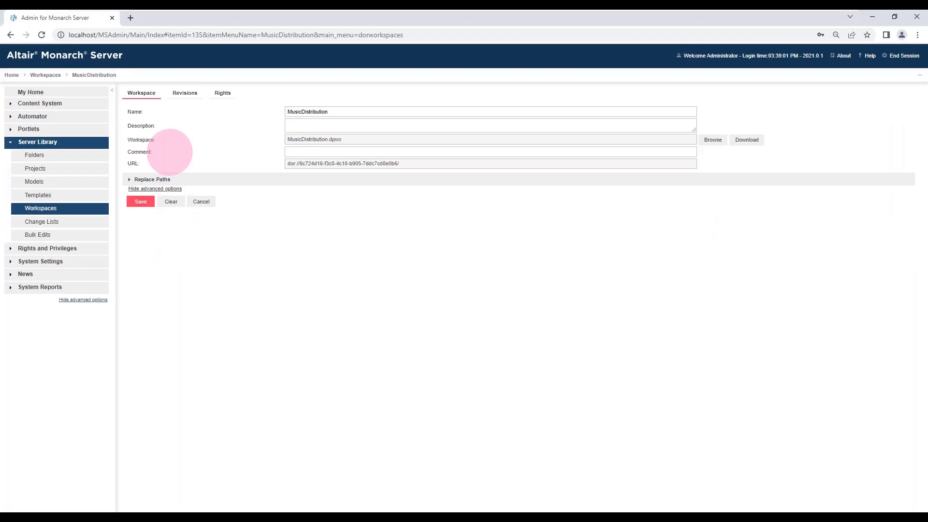
# Download the MusicDistribution.dpwx workspace file and show it in its download folder
pyautogui.click(747, 145)
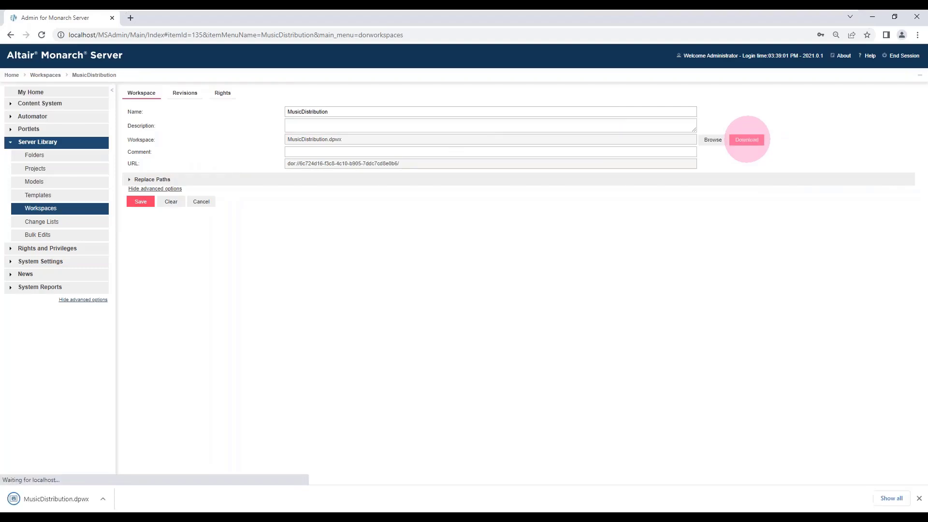
pyautogui.click(104, 500)
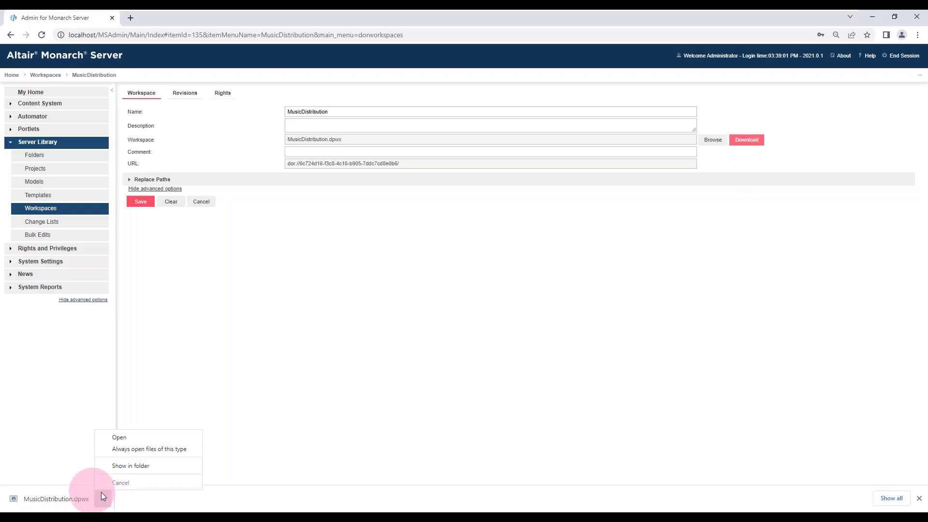
pyautogui.click(140, 464)
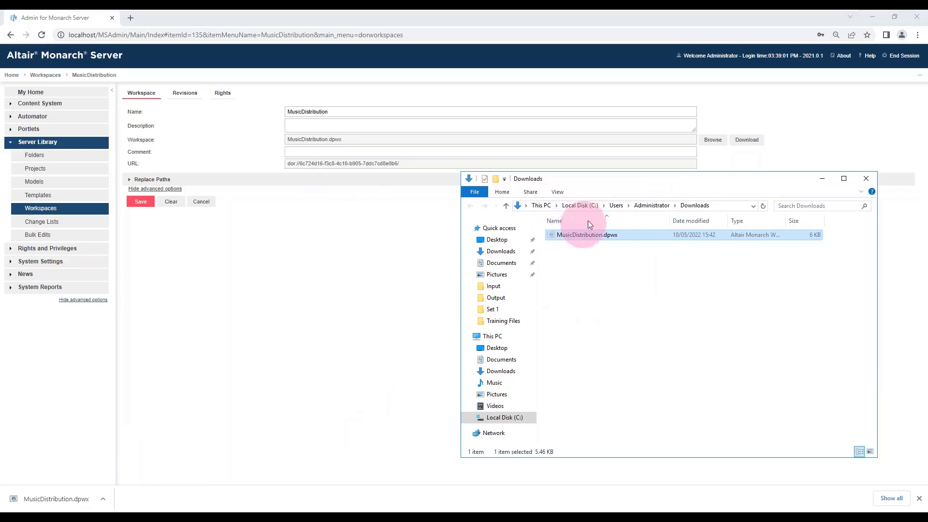
# Paste the downloaded MusicDistribution.dpwx into the C:\ATE\Alerts folder and open it in Monarch Data Prep Studio
pyautogui.click(581, 204)
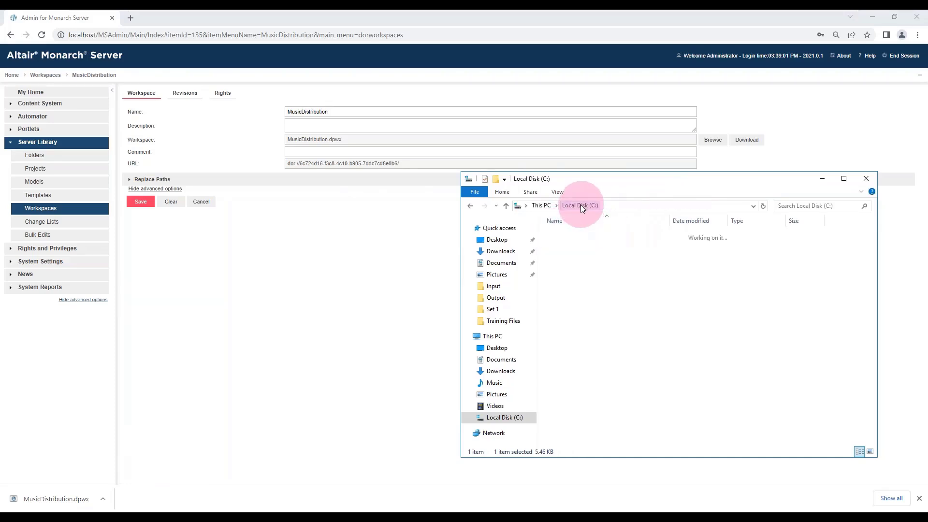
pyautogui.doubleClick(550, 237)
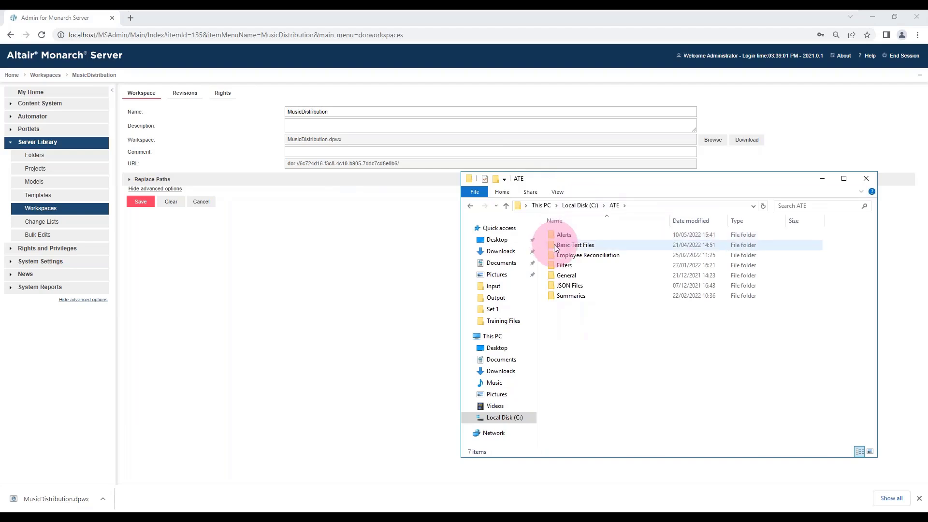
pyautogui.doubleClick(552, 234)
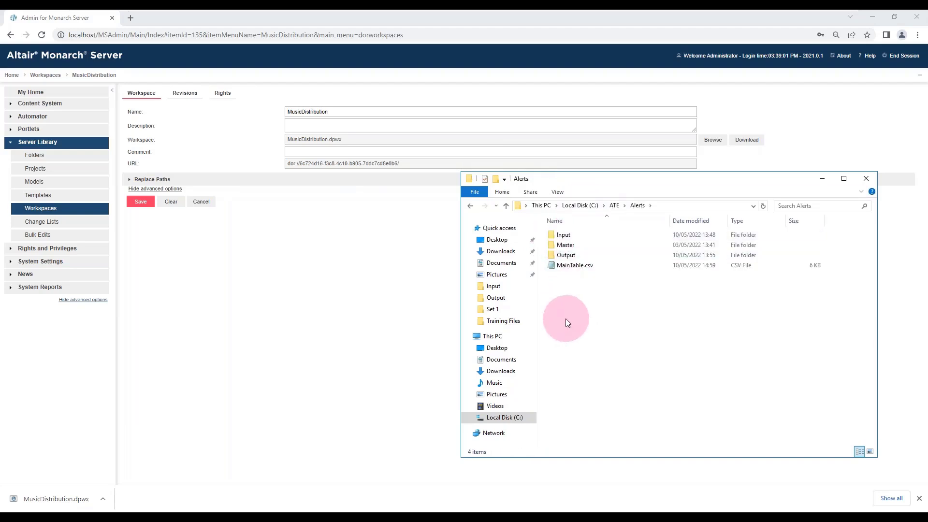
pyautogui.hotkey('ctrl', 'v')
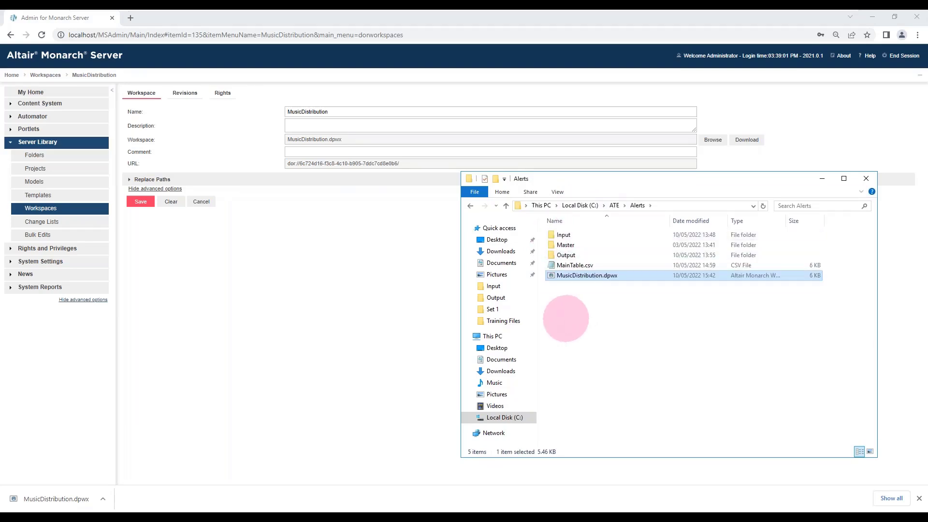
pyautogui.doubleClick(553, 275)
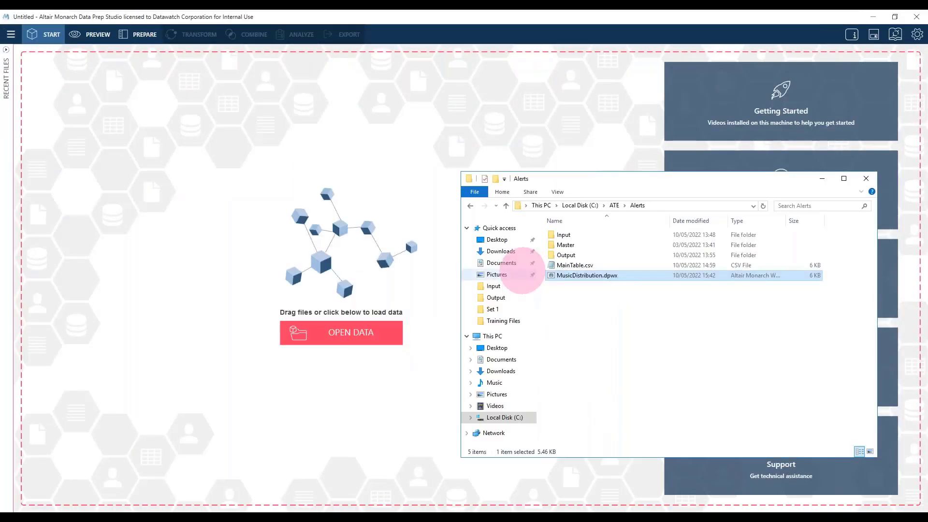
pyautogui.moveTo(521, 270); pyautogui.dragTo(401, 245)
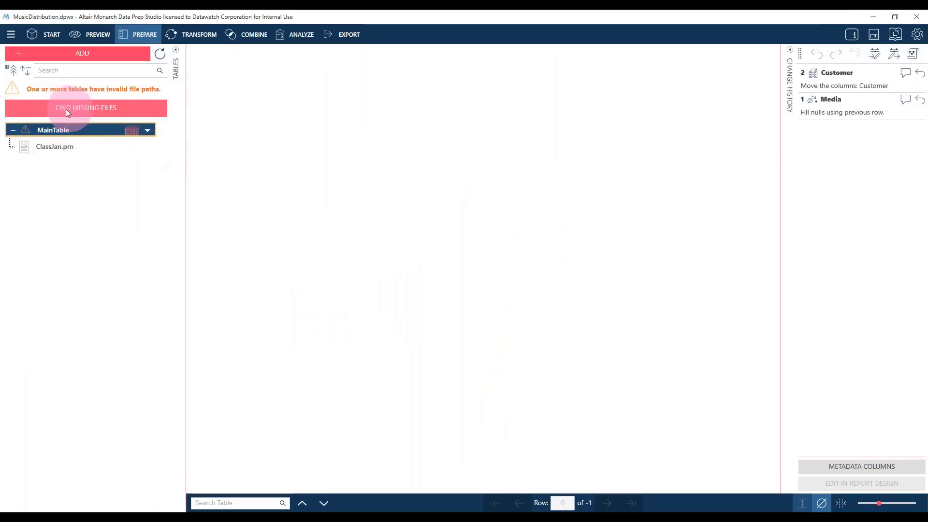
# Change MainTable's source file path to ClassJan.prn in the C:\ATE\Alerts\Input folder
pyautogui.click(148, 130)
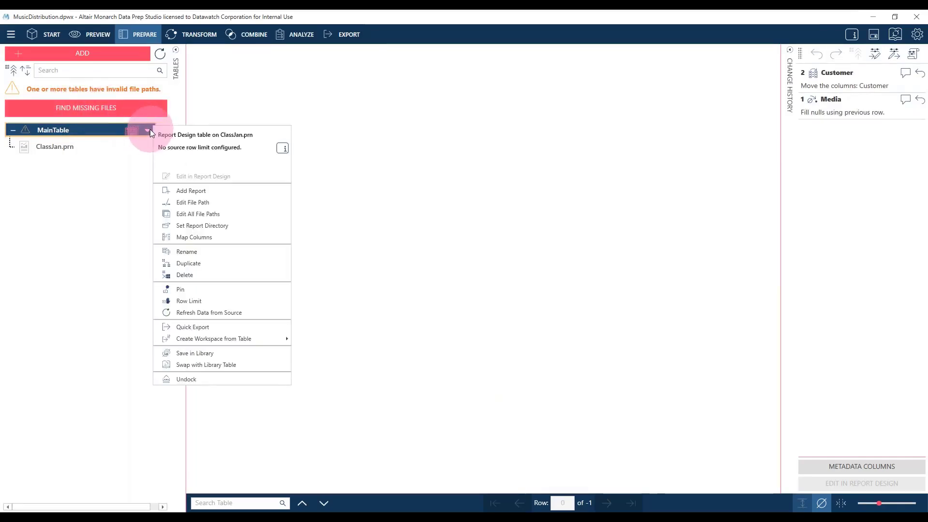
pyautogui.click(187, 202)
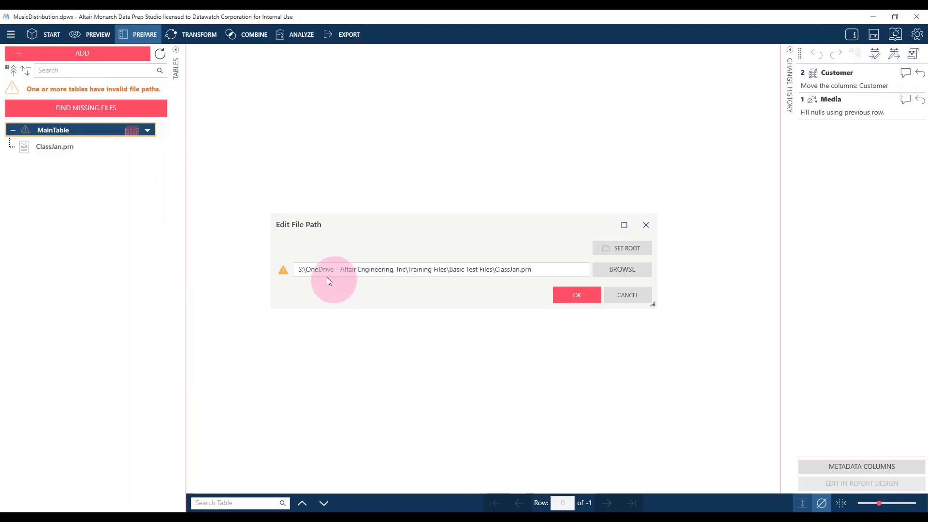
pyautogui.click(613, 271)
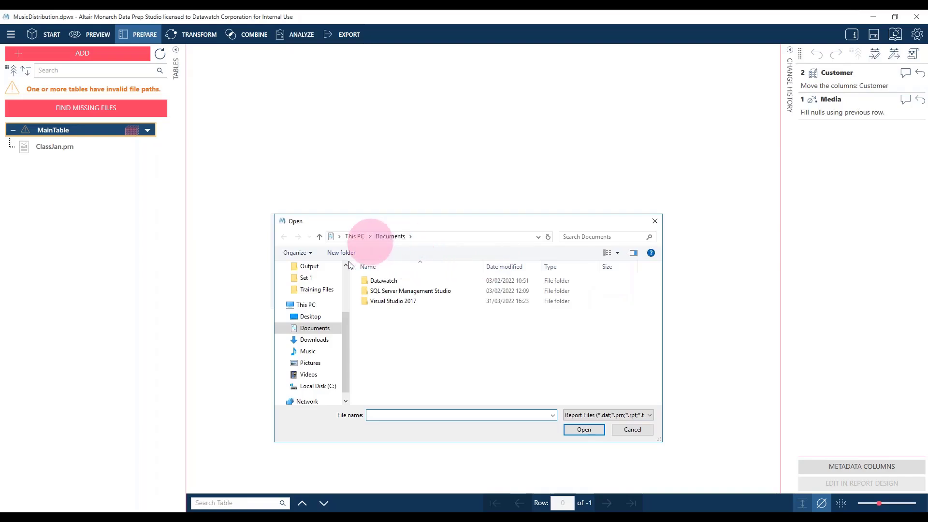
pyautogui.click(319, 385)
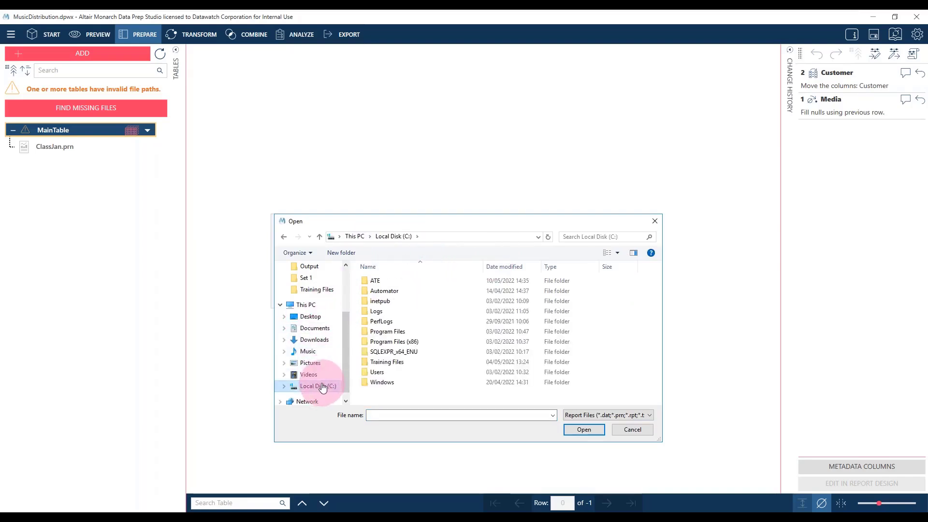
pyautogui.doubleClick(373, 284)
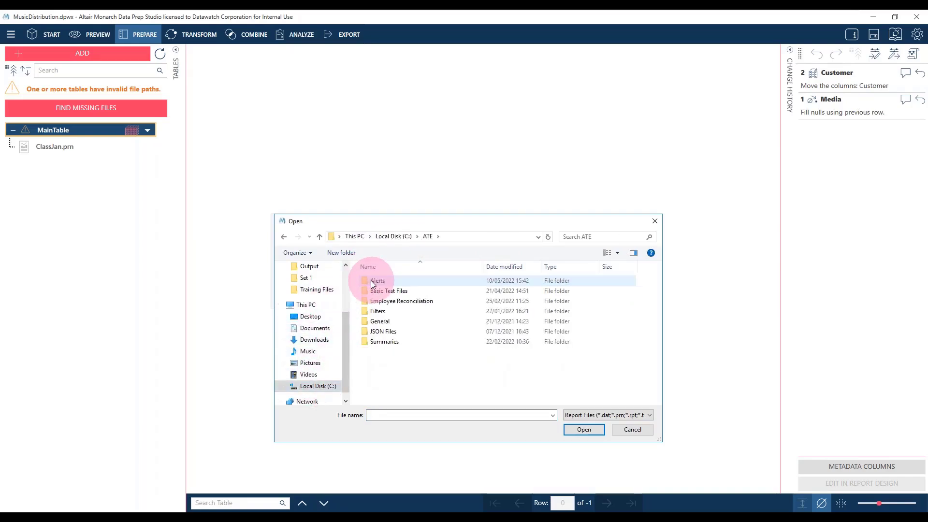
pyautogui.doubleClick(373, 284)
pyautogui.doubleClick(370, 280)
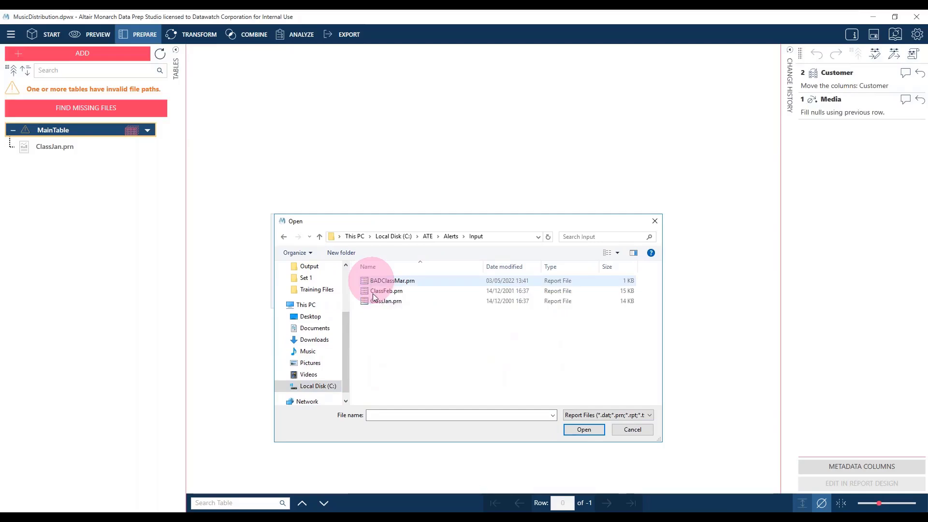
pyautogui.doubleClick(379, 301)
pyautogui.click(555, 295)
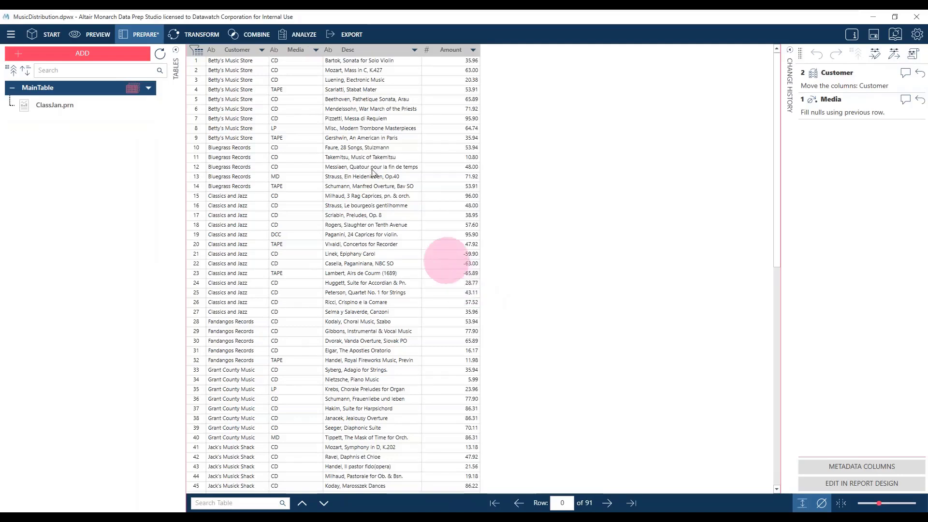
# Rename MainTable's Customer column to NewCustomer and move the Desc column in front of Media
pyautogui.click(236, 50)
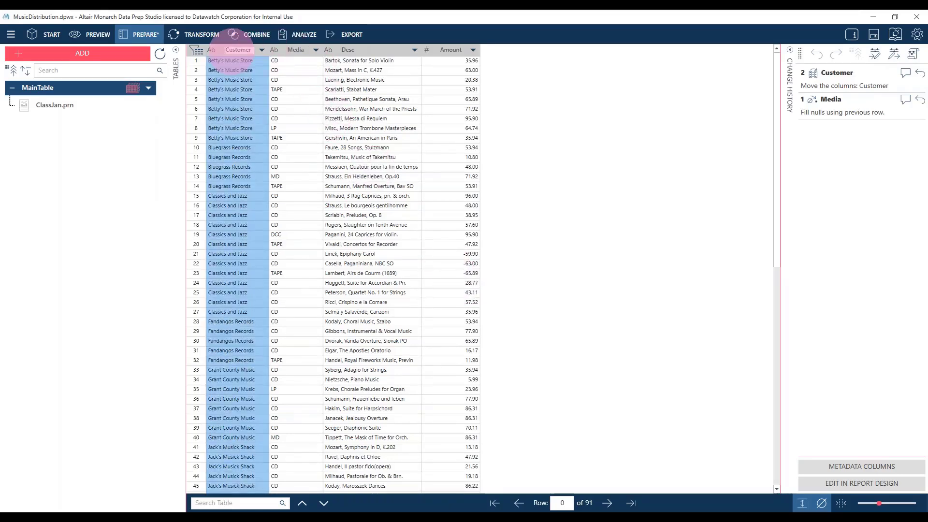
pyautogui.write('New')
pyautogui.press('Return')
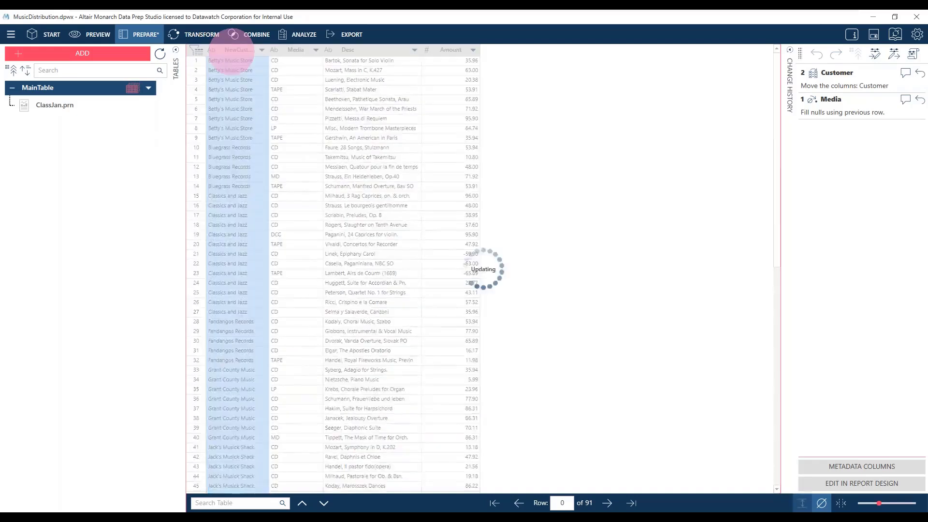
pyautogui.click(310, 49)
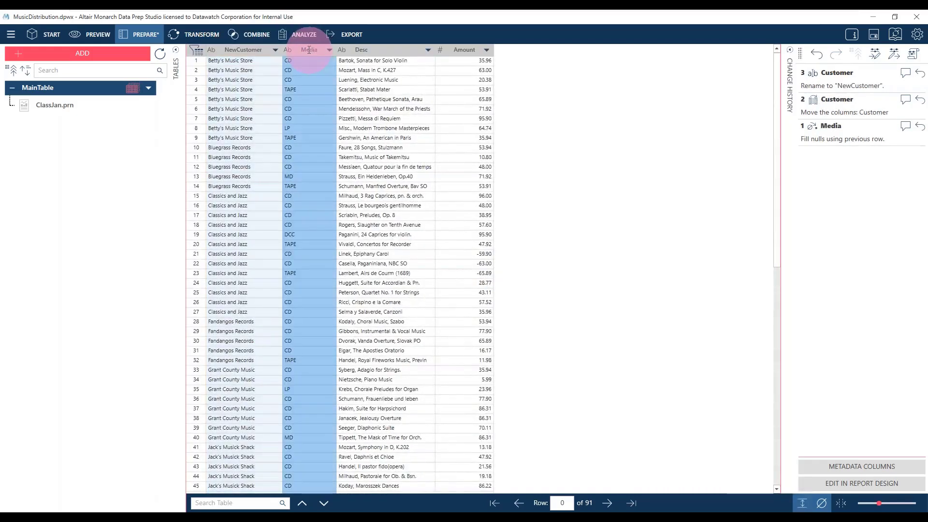
pyautogui.click(406, 49)
pyautogui.moveTo(362, 48); pyautogui.dragTo(293, 76)
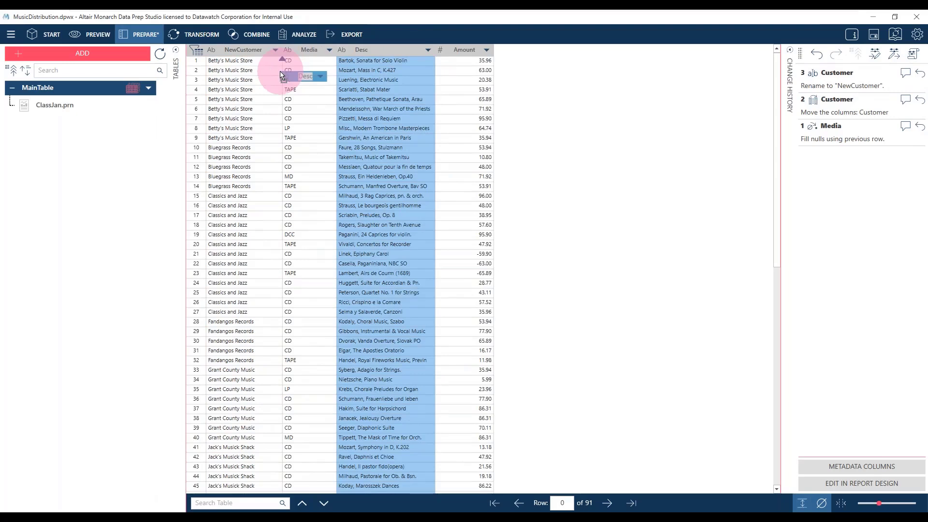
pyautogui.moveTo(346, 133); pyautogui.dragTo(347, 133)
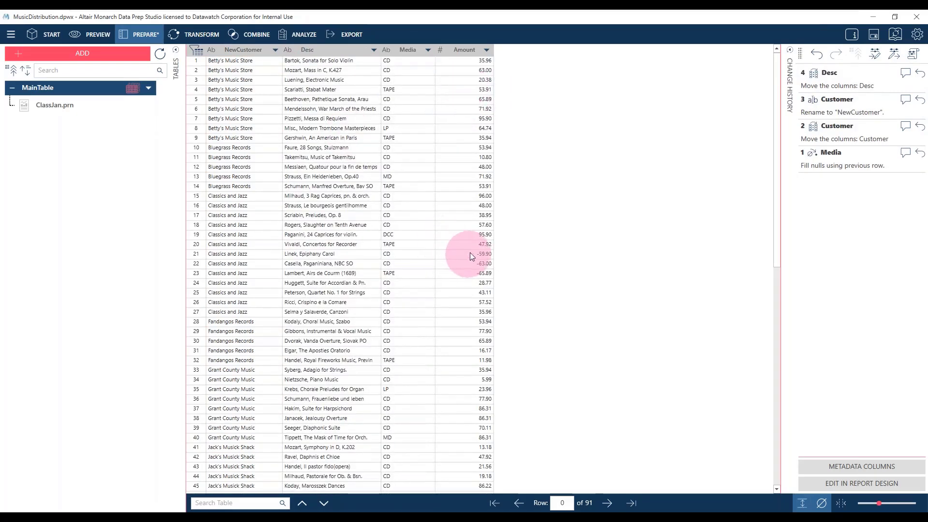
# Apply the custom format .00;.00- to the Amount column so negative values carry a trailing minus sign
pyautogui.rightClick(465, 215)
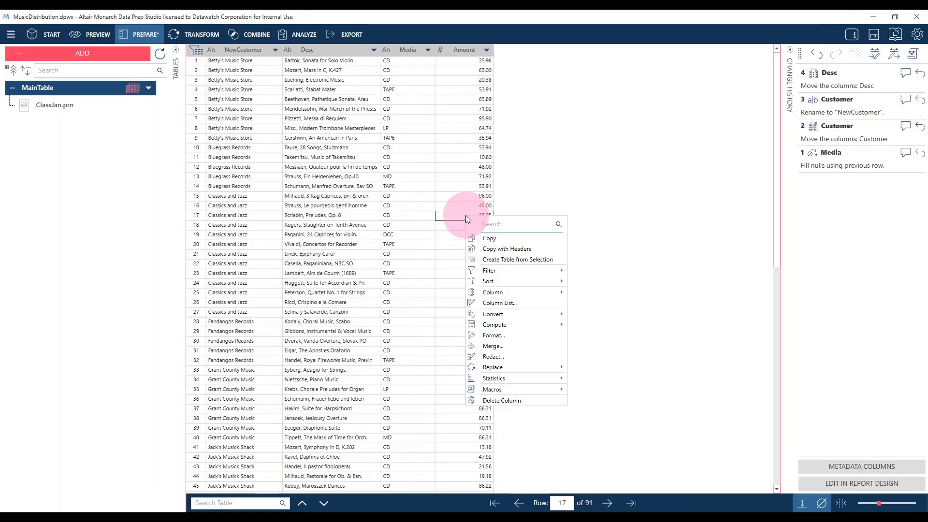
pyautogui.click(497, 335)
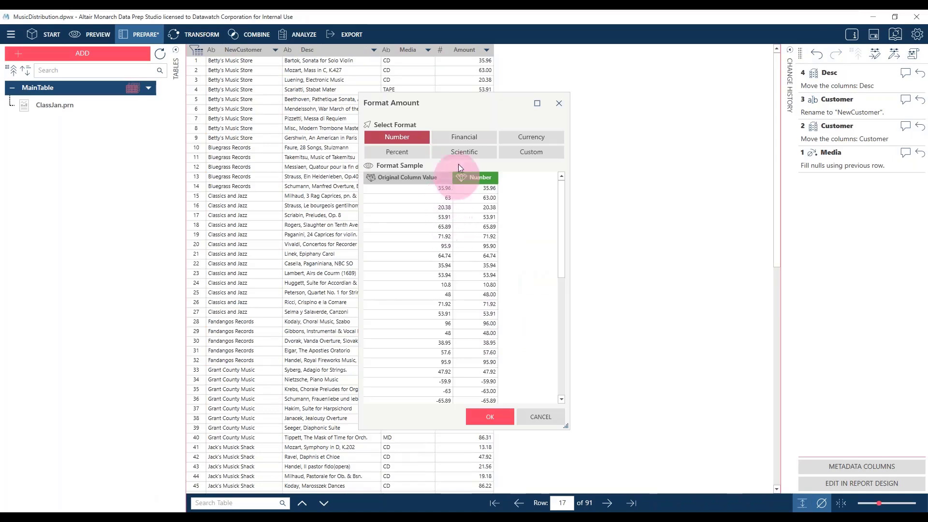
pyautogui.click(529, 152)
pyautogui.moveTo(416, 179); pyautogui.dragTo(363, 179)
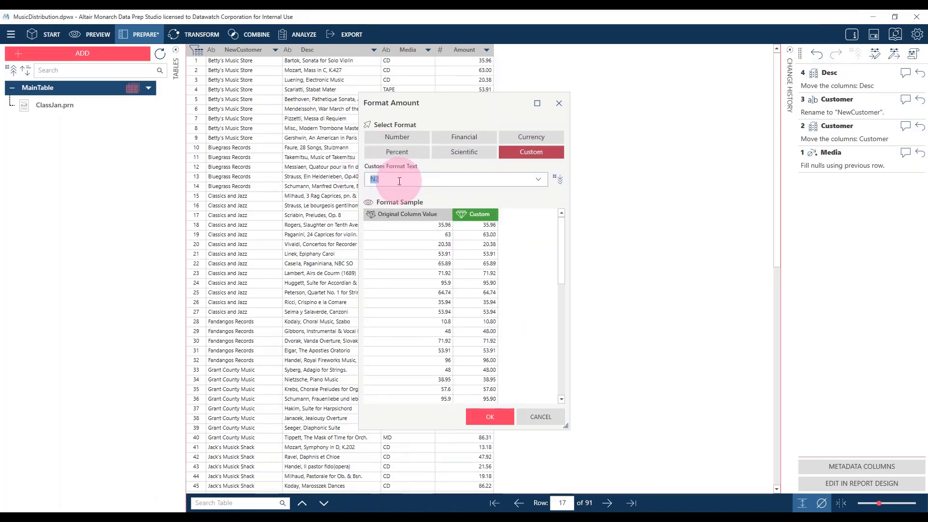
pyautogui.press('BackSpace')
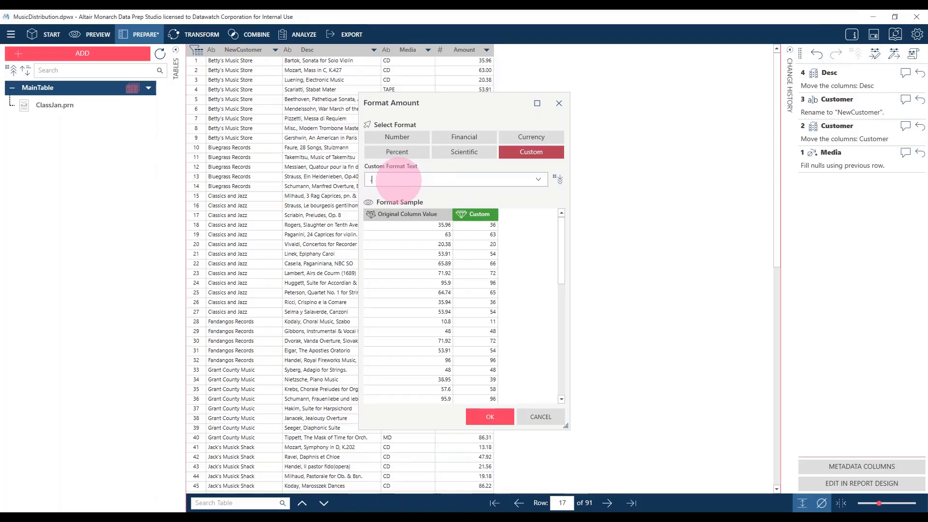
pyautogui.write('.00-')
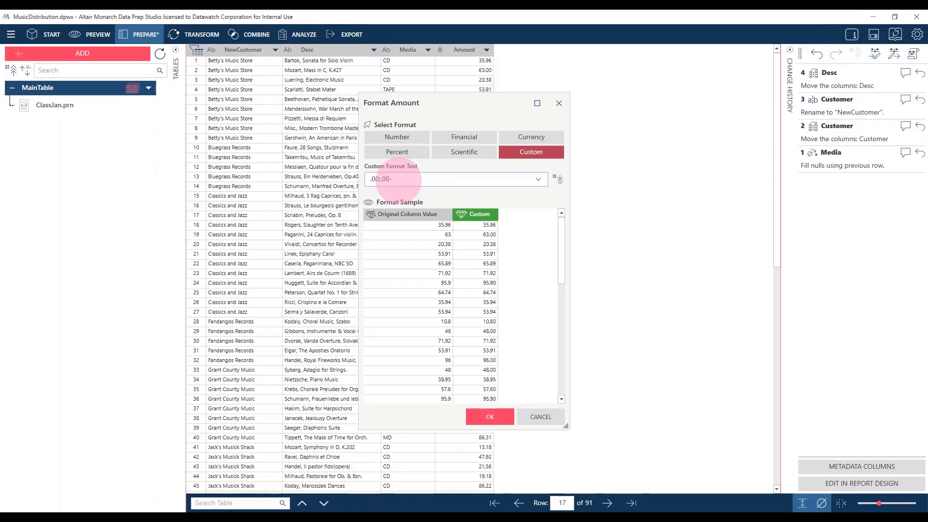
pyautogui.click(479, 371)
pyautogui.scroll(-4, 476, 356)
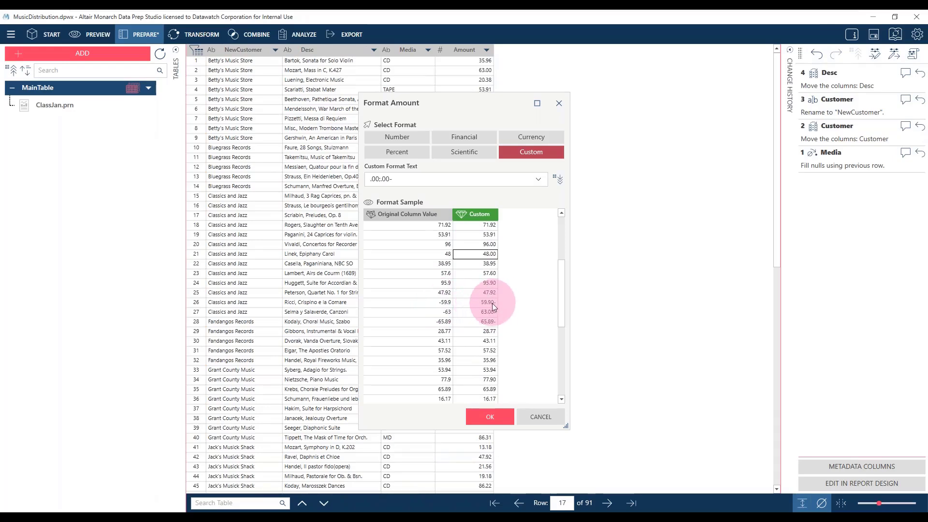
pyautogui.click(480, 418)
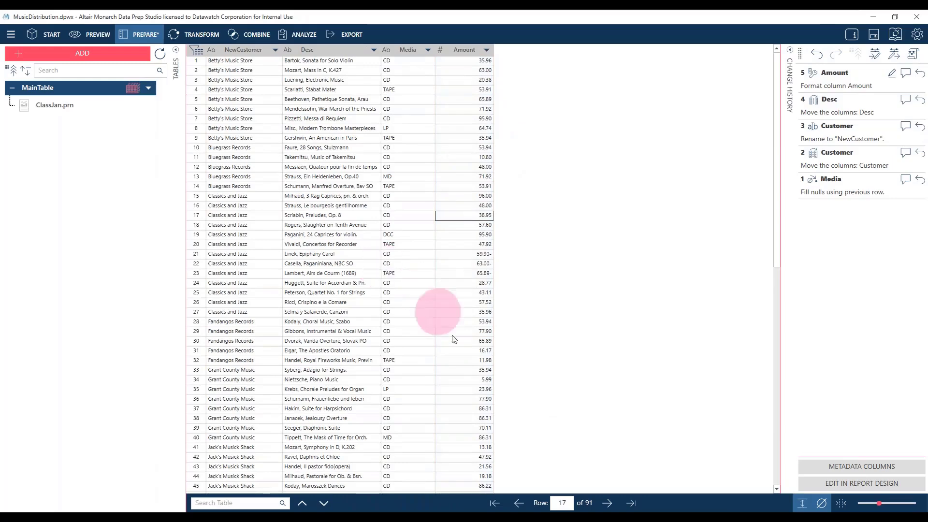
# Save the MusicDistribution workspace under its existing name and bring up the Alerts folder containing it in File Explorer
pyautogui.scroll(-6, 466, 353)
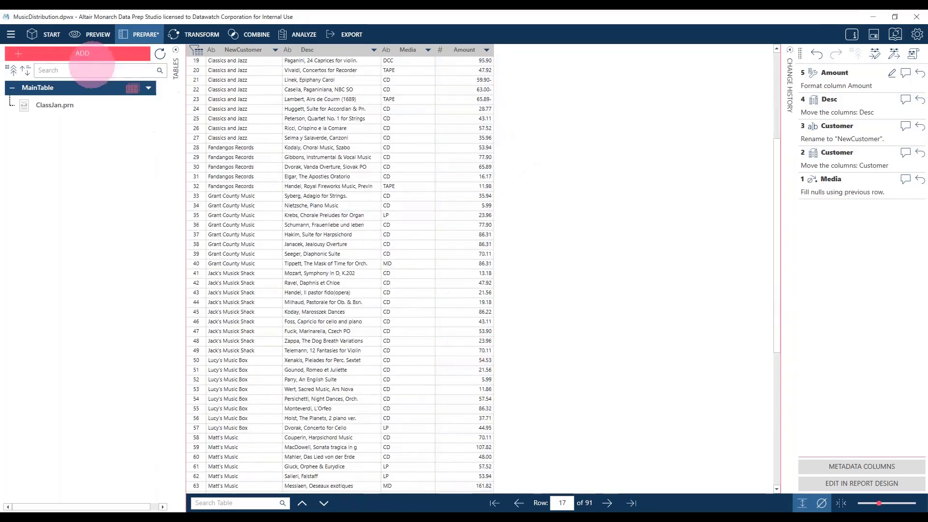
pyautogui.click(41, 116)
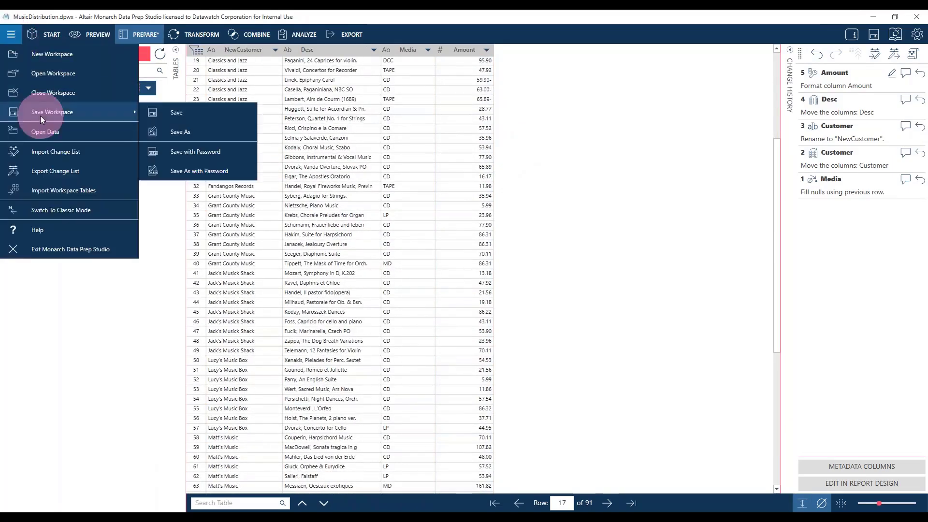
pyautogui.click(194, 111)
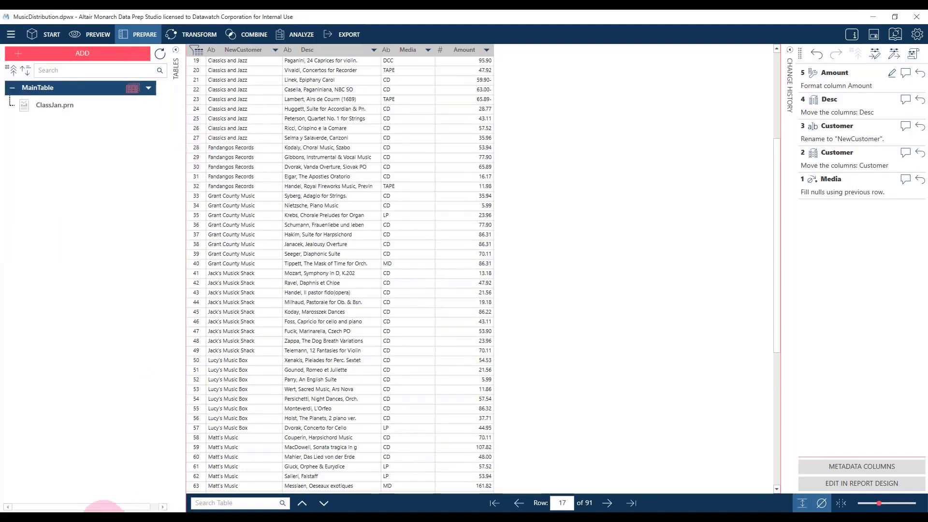
pyautogui.moveTo(99, 509)
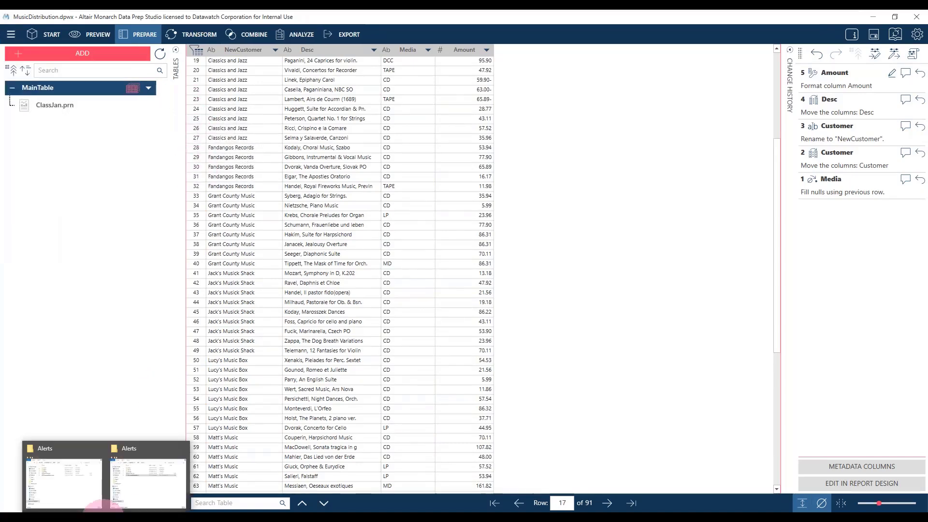
pyautogui.click(140, 486)
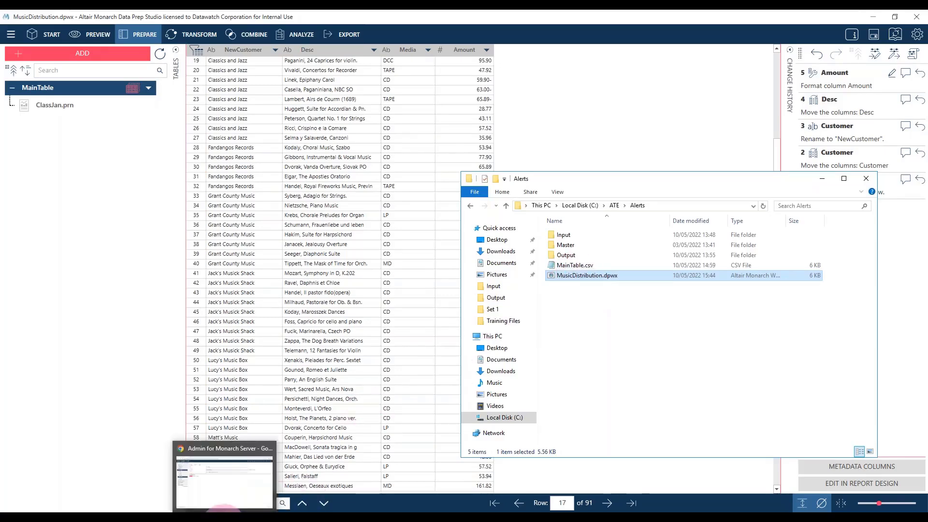
# Switch to Admin for Monarch Server in Chrome, replace the MusicDistribution library workspace with MusicDistribution.dpwx from C:\ATE\Alerts, and save it
pyautogui.click(224, 485)
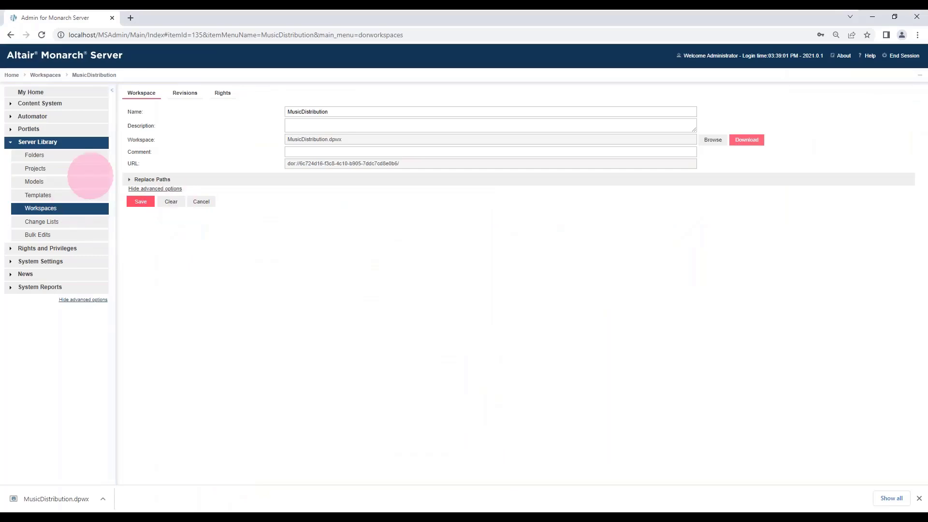
pyautogui.click(38, 208)
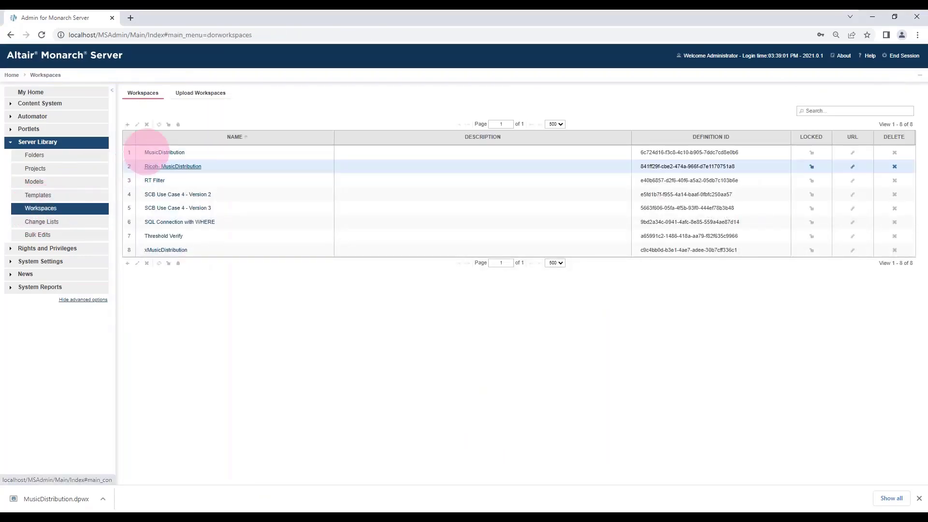
pyautogui.click(158, 152)
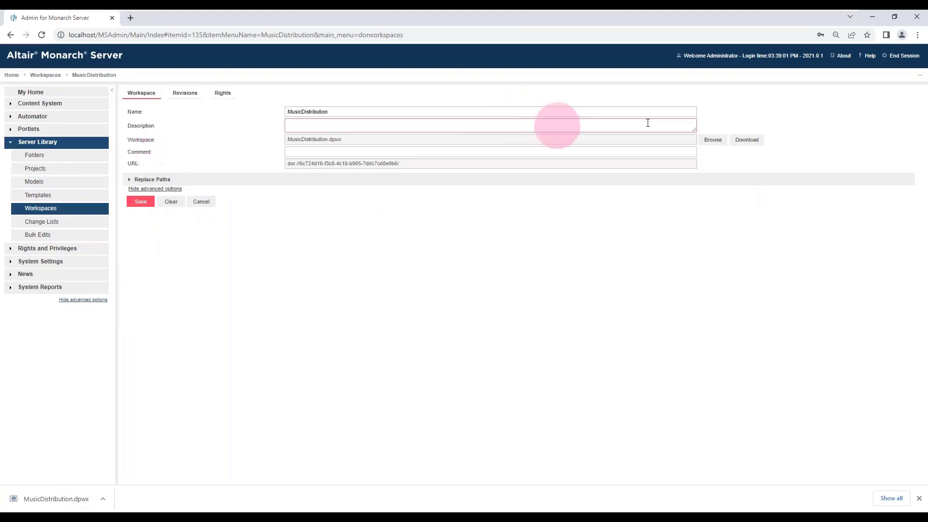
pyautogui.click(716, 144)
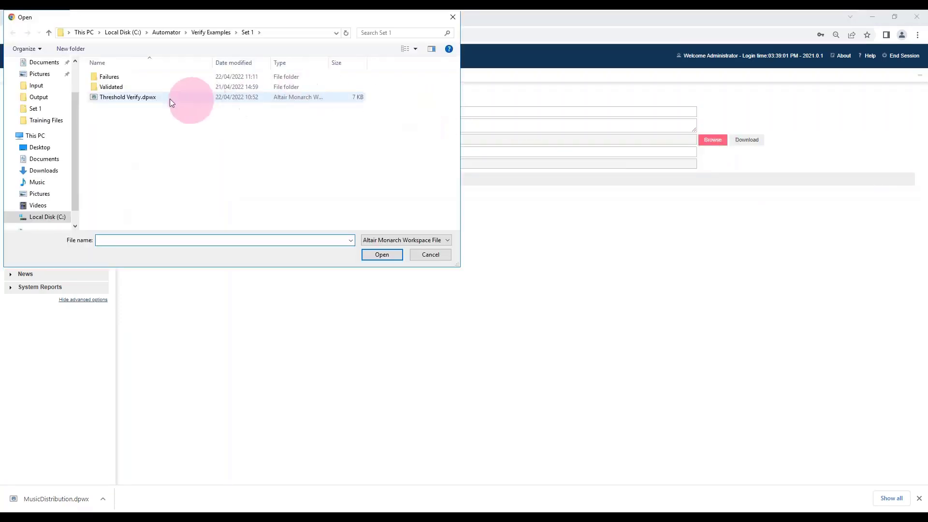
pyautogui.click(128, 33)
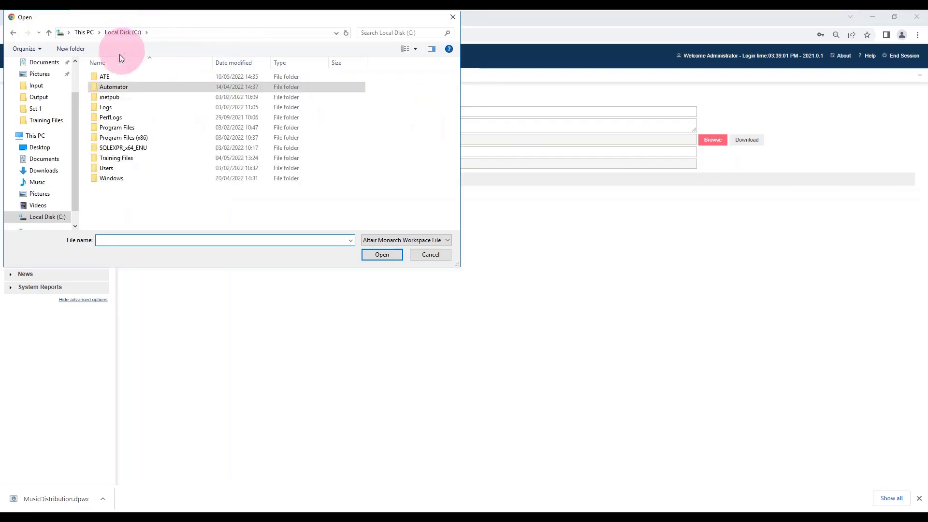
pyautogui.doubleClick(99, 77)
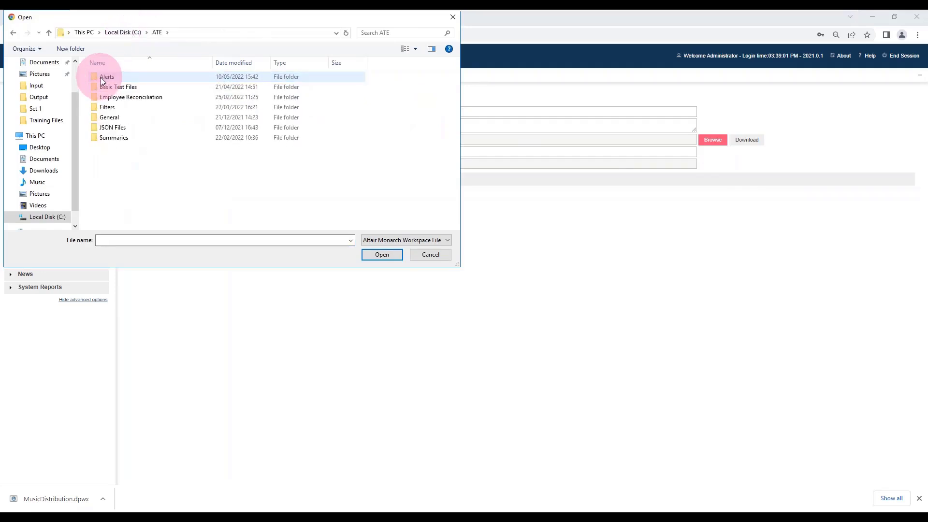
pyautogui.doubleClick(100, 76)
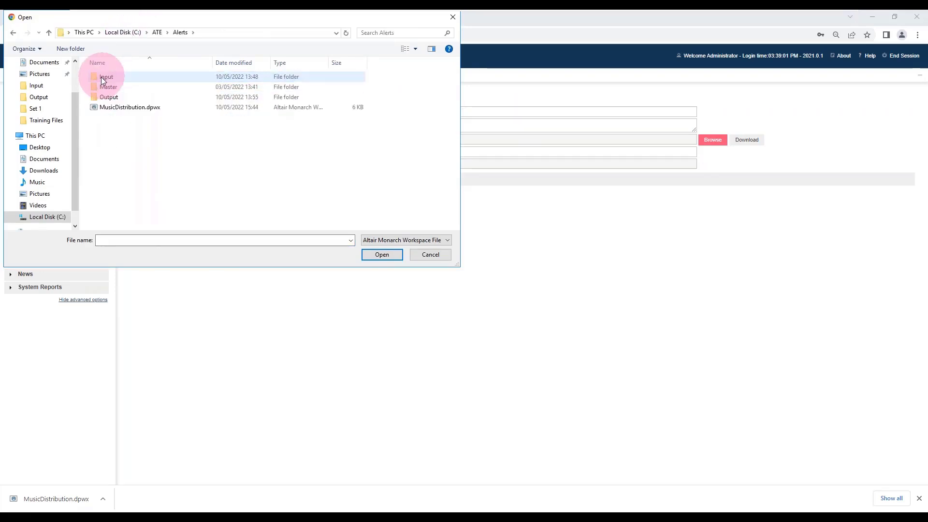
pyautogui.doubleClick(105, 107)
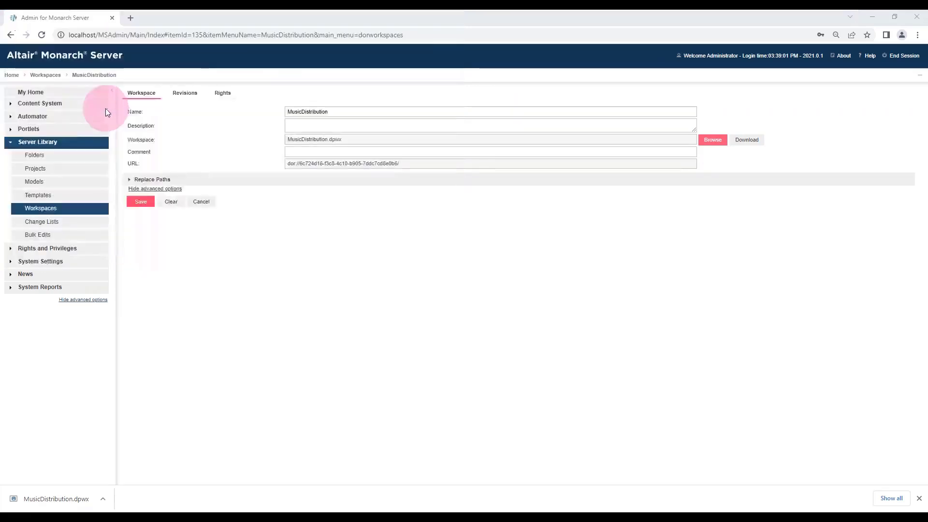
pyautogui.click(141, 202)
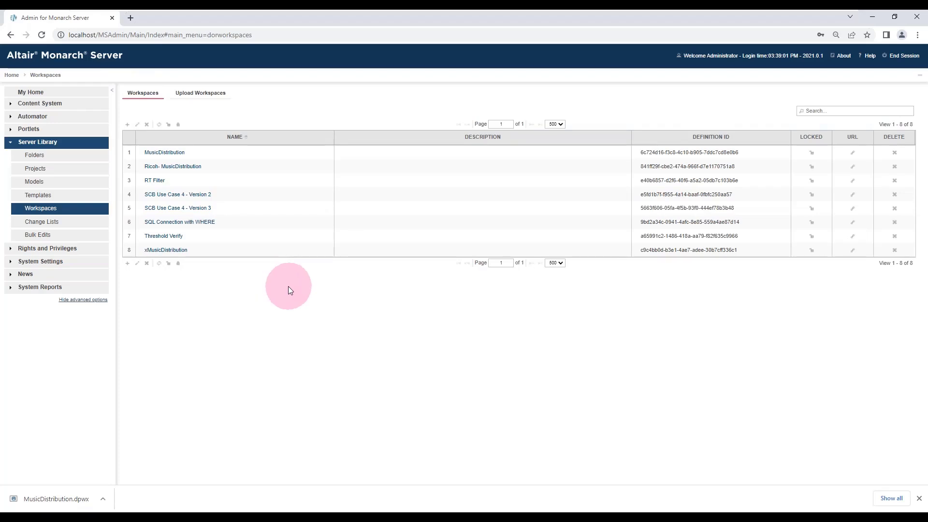
# Check the revision history of the MusicDistribution workspace in the Server Library
pyautogui.click(169, 153)
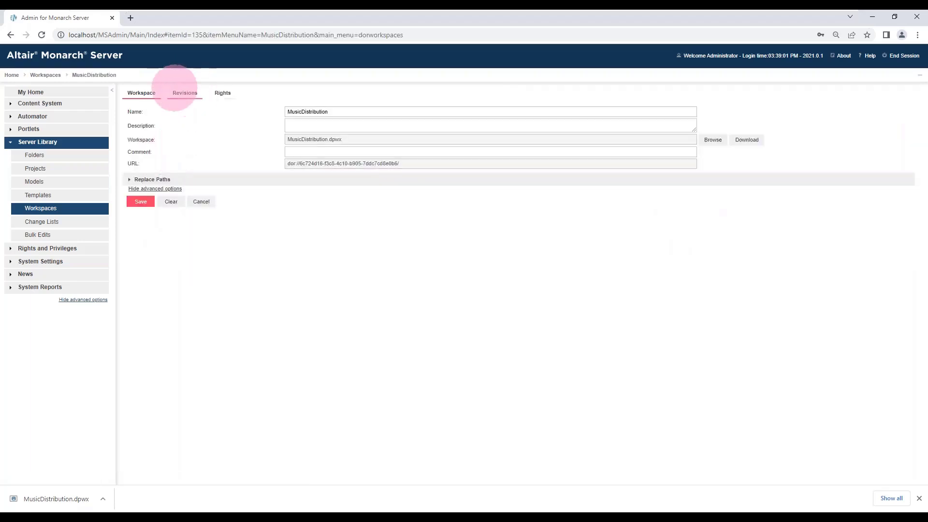
pyautogui.click(184, 93)
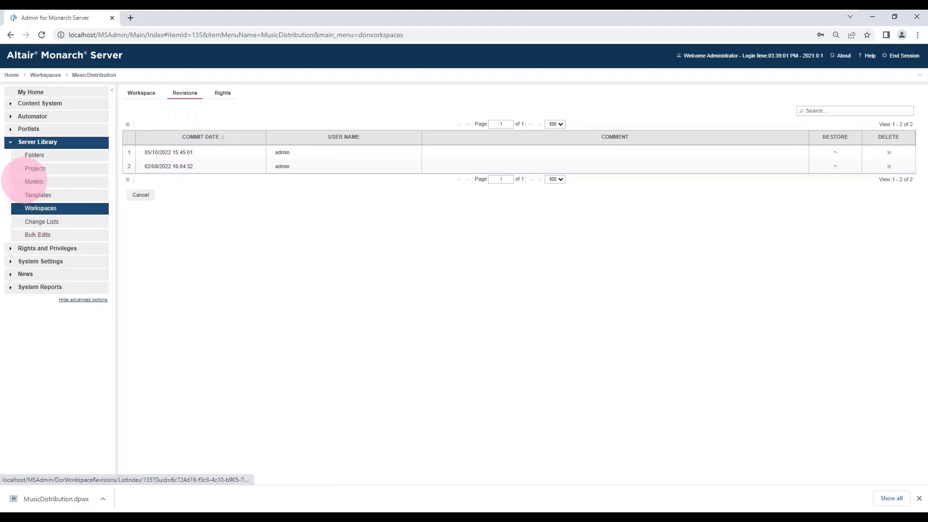
# Open the ATE Alerts visual process, check which workspace its Workspace node uses, and run the process
pyautogui.click(30, 117)
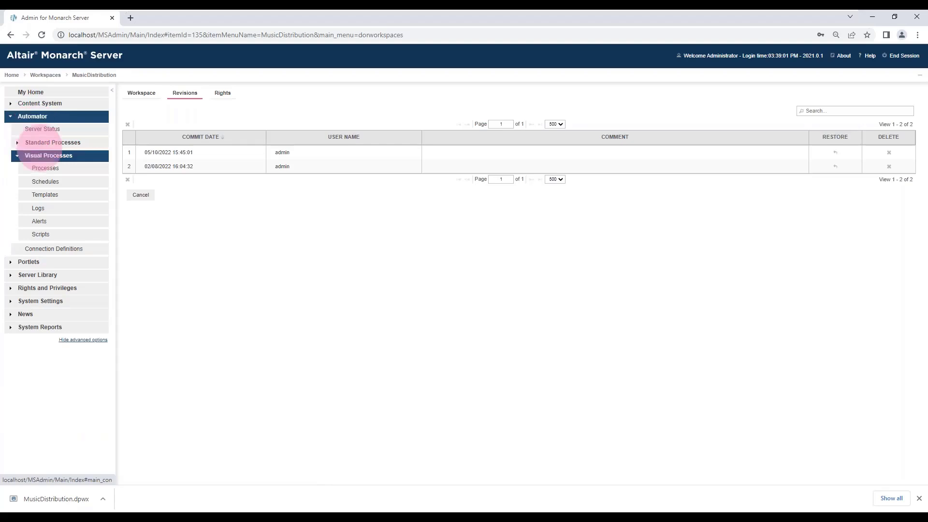
pyautogui.click(45, 182)
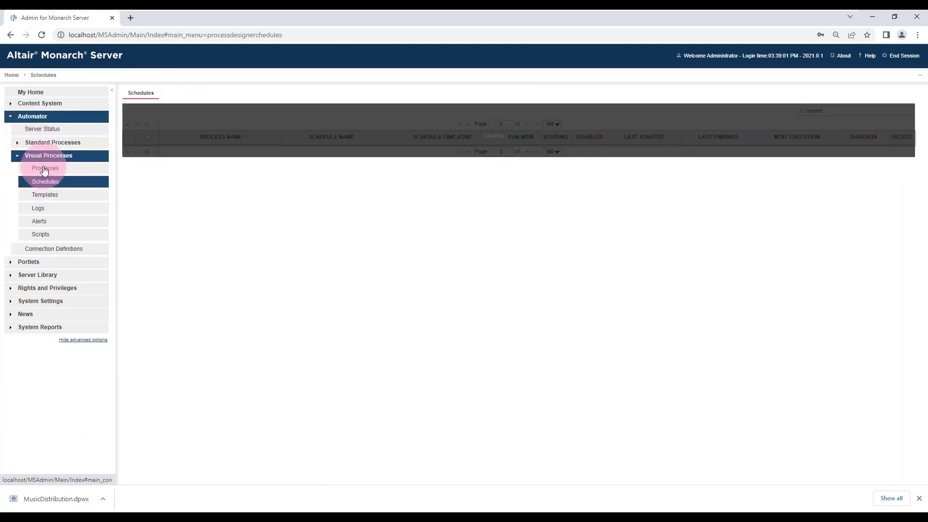
pyautogui.click(45, 168)
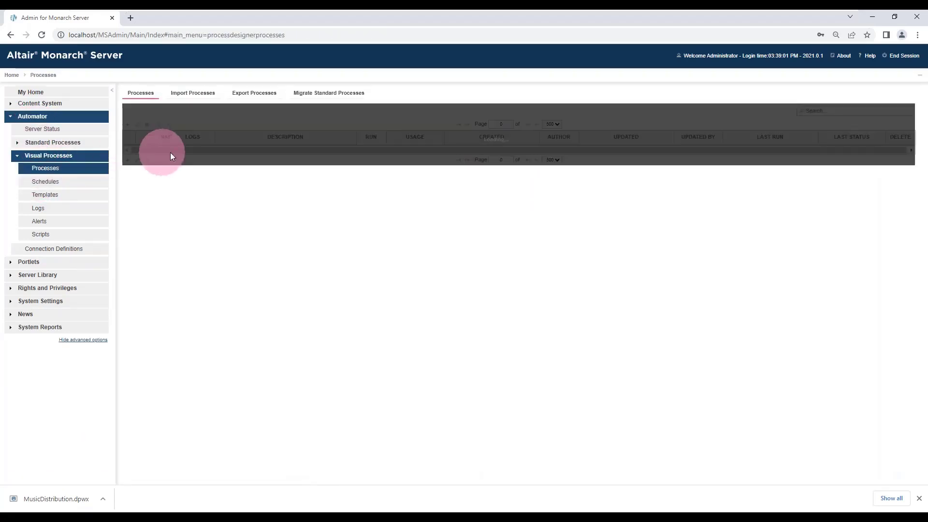
pyautogui.click(181, 152)
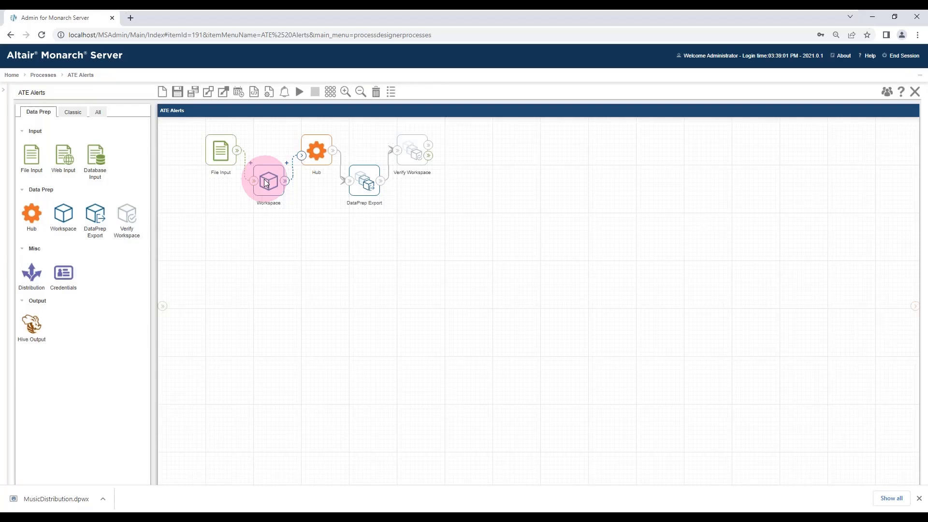
pyautogui.click(265, 181)
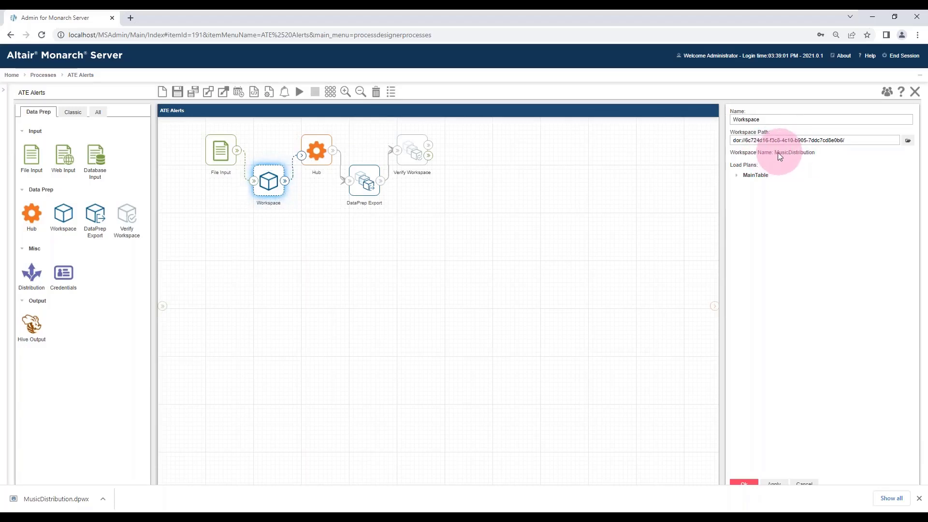
pyautogui.click(299, 93)
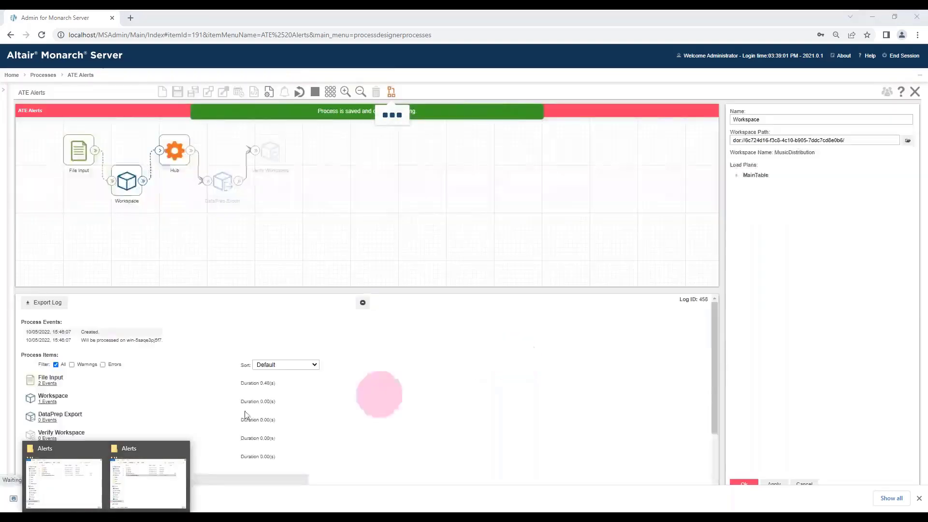
# Open ClassJan.csv from the Alerts Output folder, review its column names, column order and amount format, and close it
pyautogui.click(145, 488)
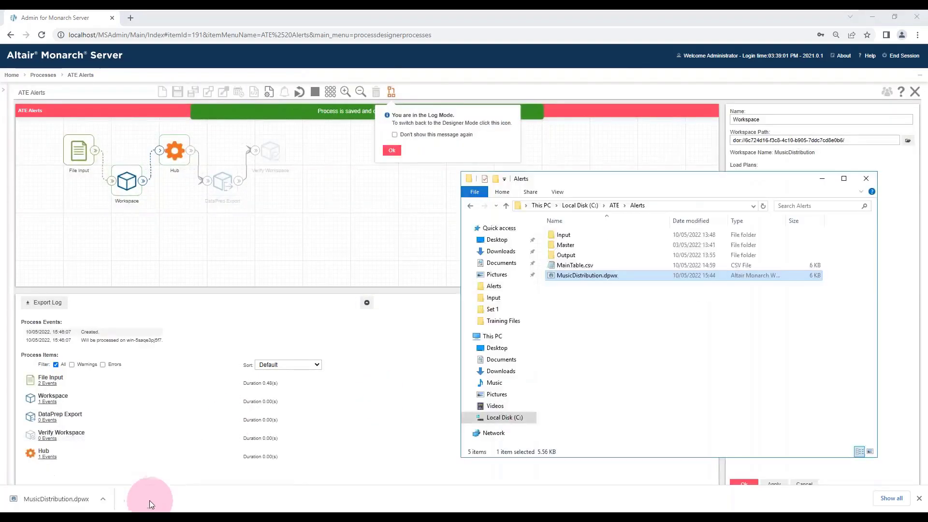
pyautogui.doubleClick(562, 254)
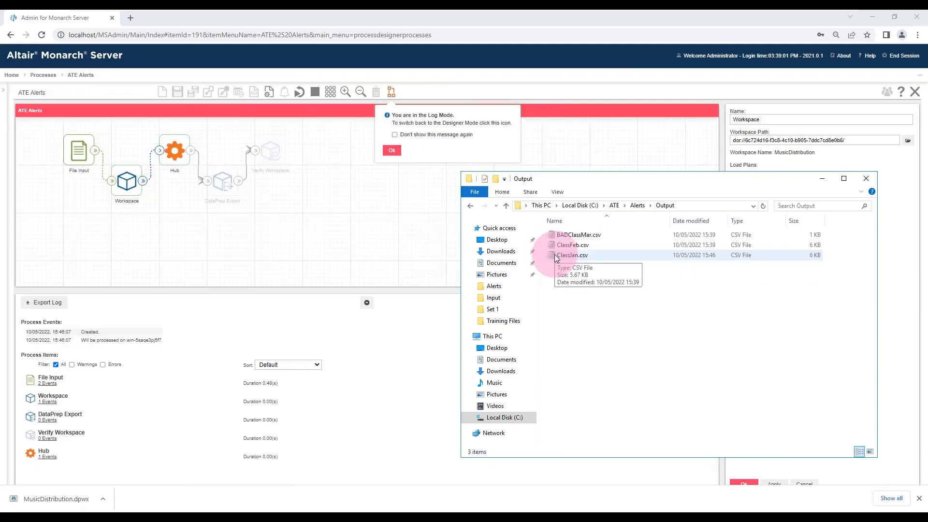
pyautogui.click(555, 255)
pyautogui.doubleClick(555, 254)
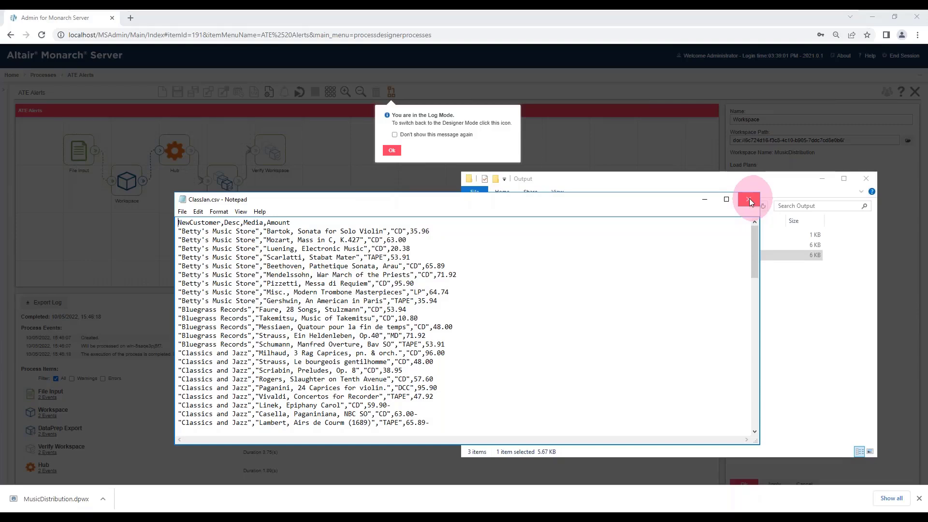
pyautogui.click(799, 323)
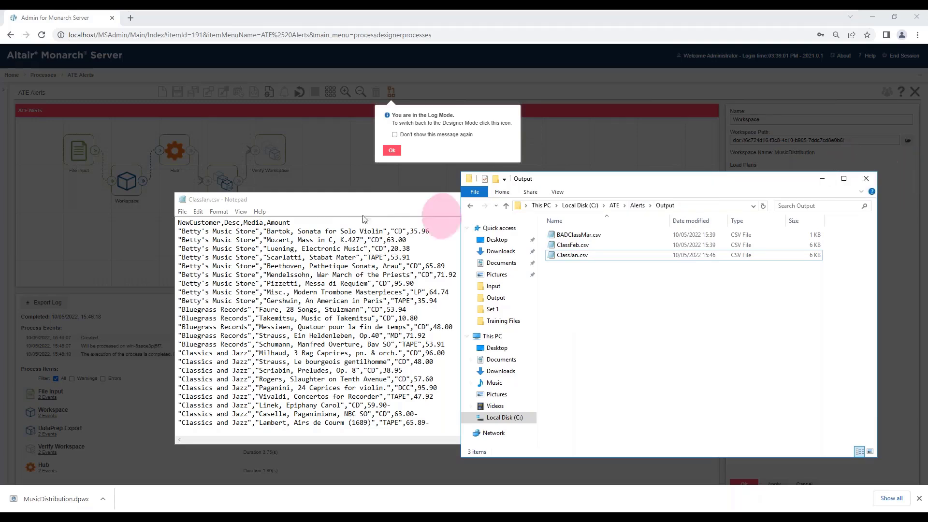
pyautogui.click(364, 202)
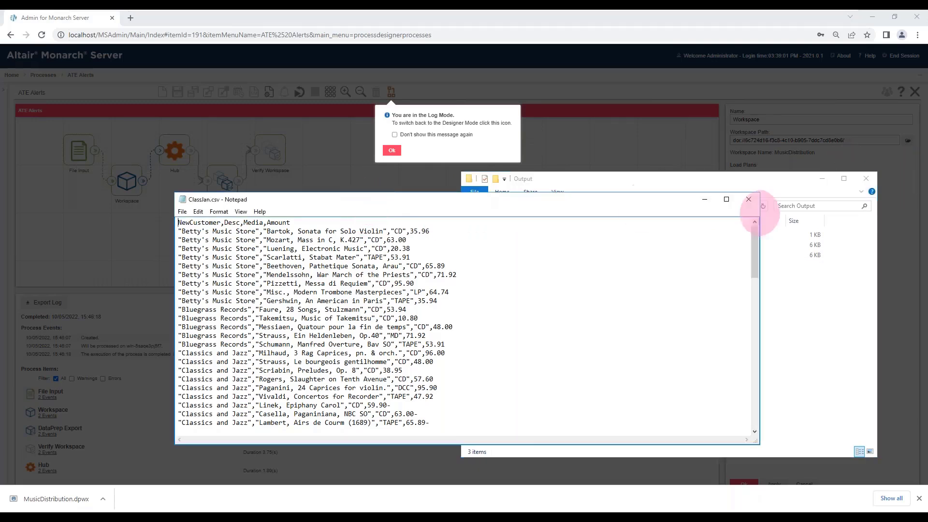
pyautogui.click(748, 202)
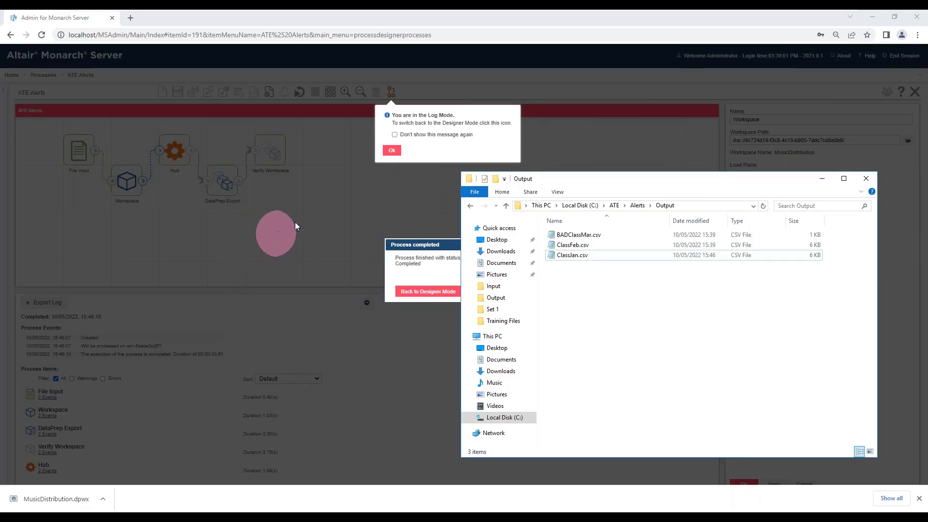
# Set MainTable's file name in the ATE Alerts Workspace node to File Input, accept the settings, and run the process again
pyautogui.click(444, 241)
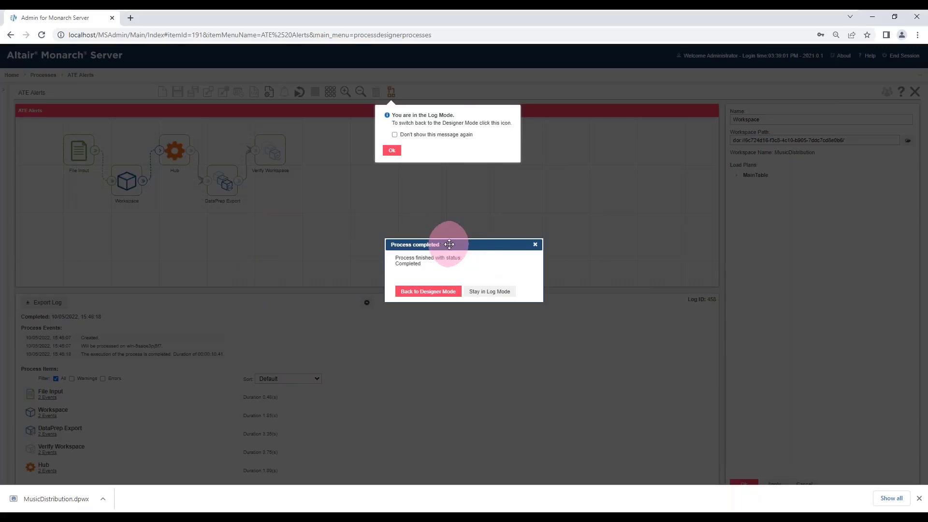
pyautogui.click(434, 291)
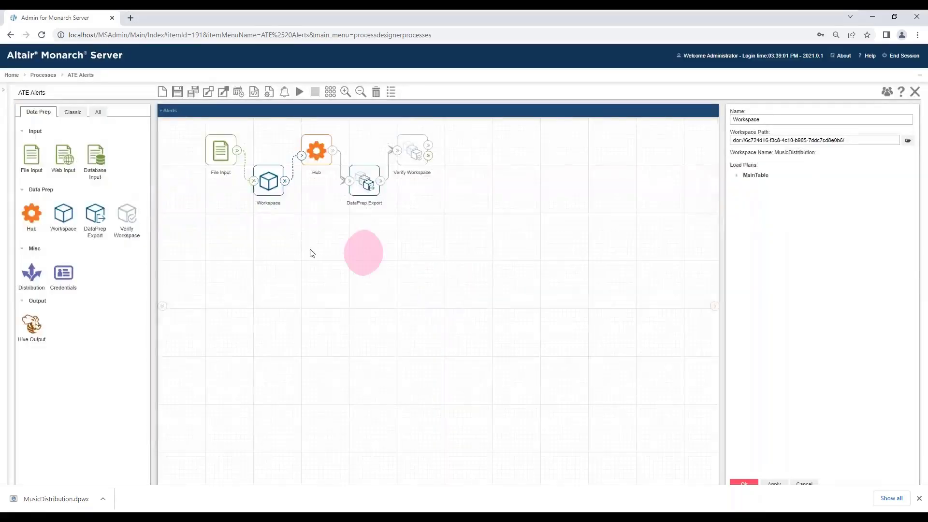
pyautogui.click(265, 180)
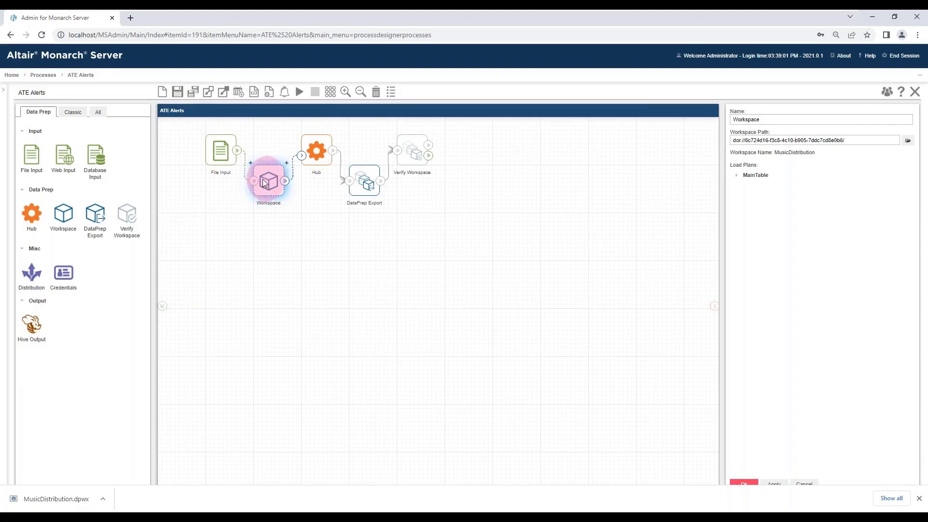
pyautogui.click(735, 177)
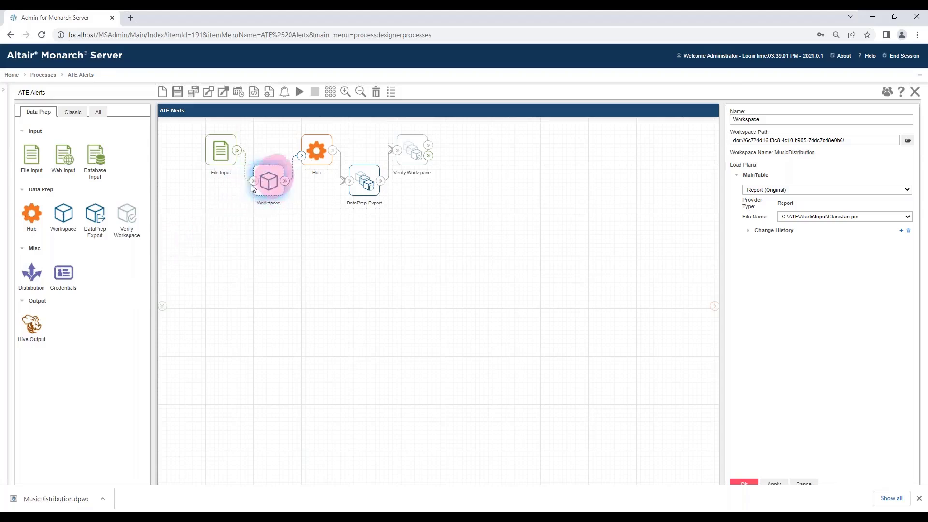
pyautogui.click(827, 216)
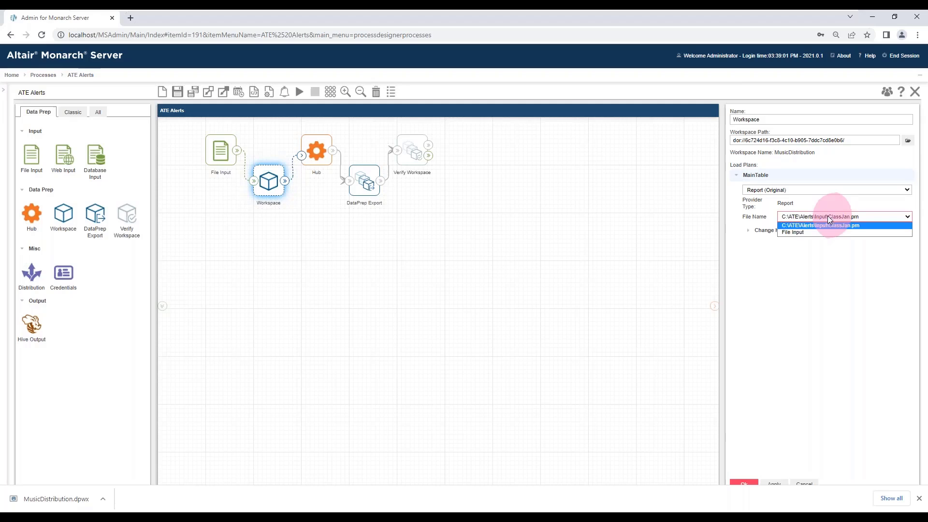
pyautogui.click(792, 233)
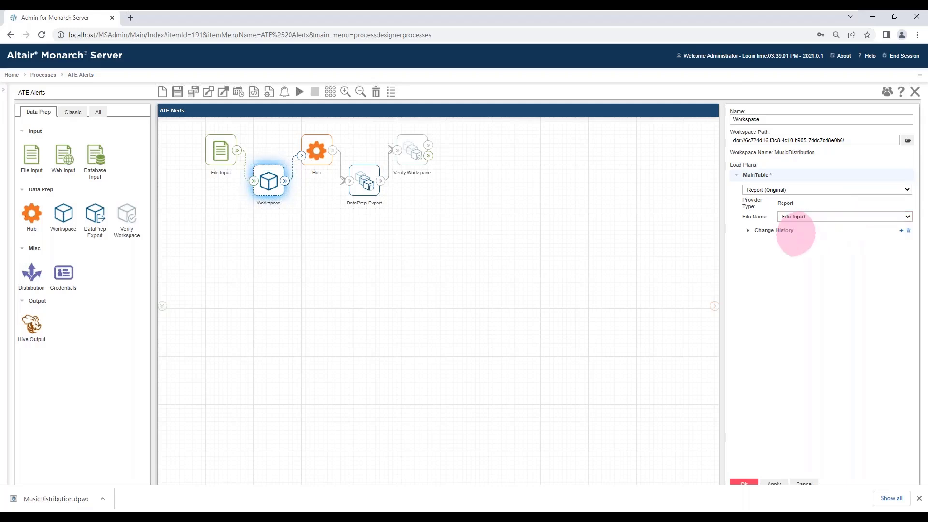
pyautogui.click(797, 217)
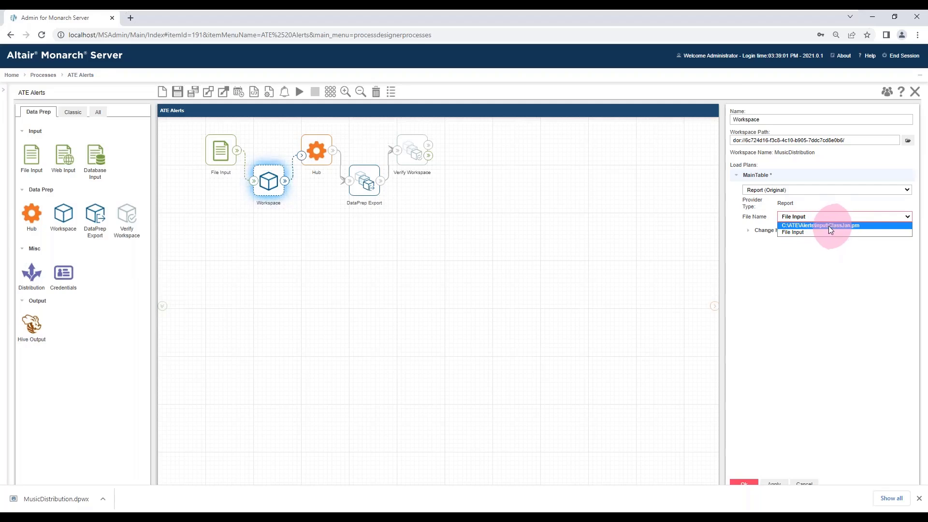
pyautogui.click(791, 233)
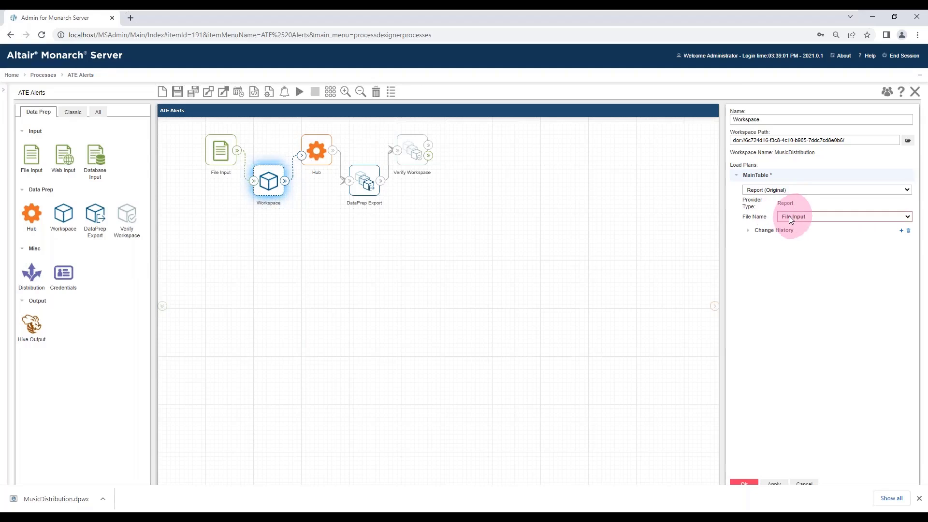
pyautogui.click(705, 420)
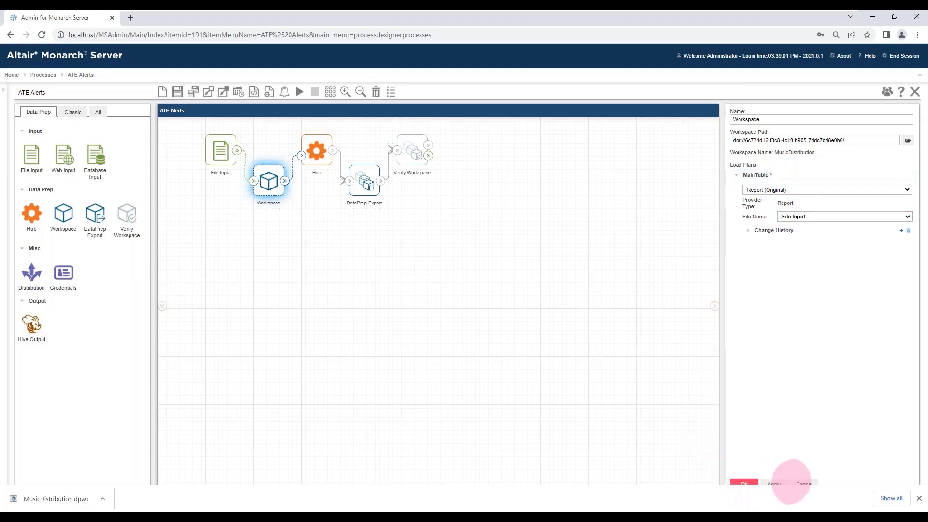
pyautogui.click(919, 498)
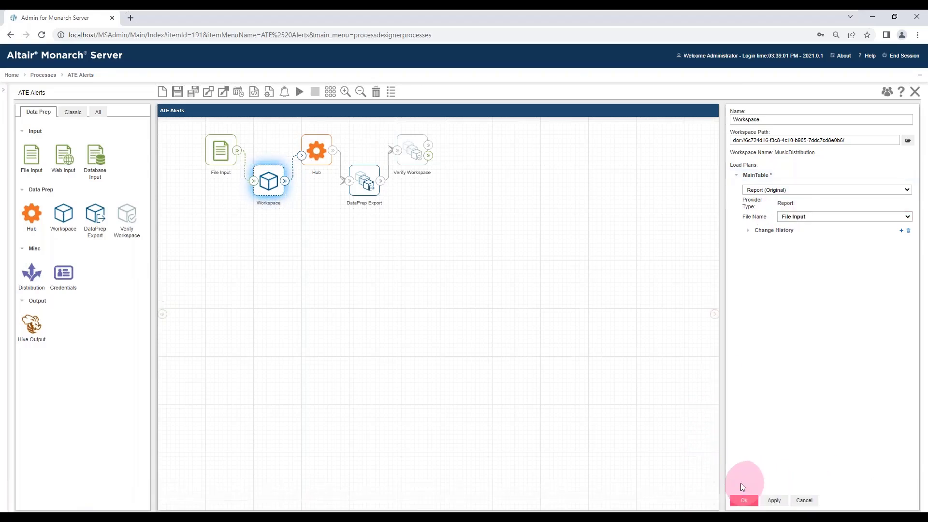
pyautogui.click(745, 503)
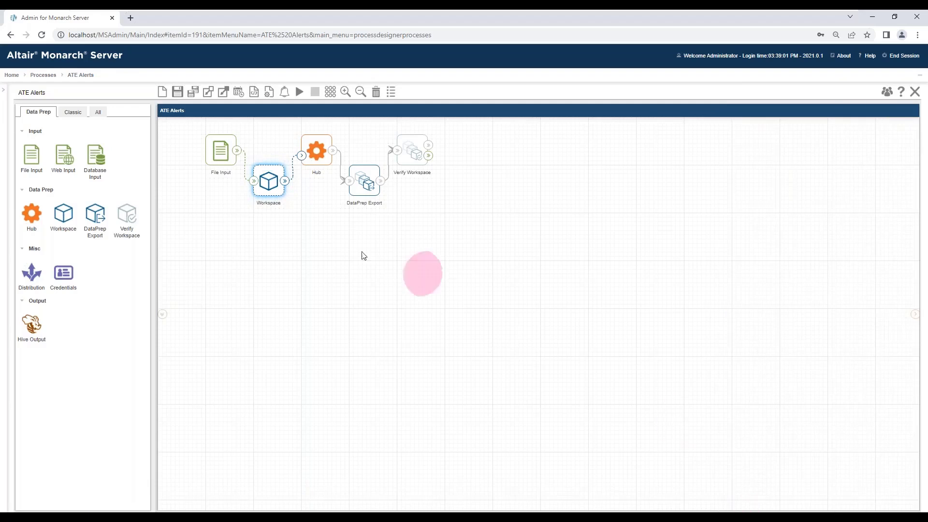
pyautogui.click(299, 93)
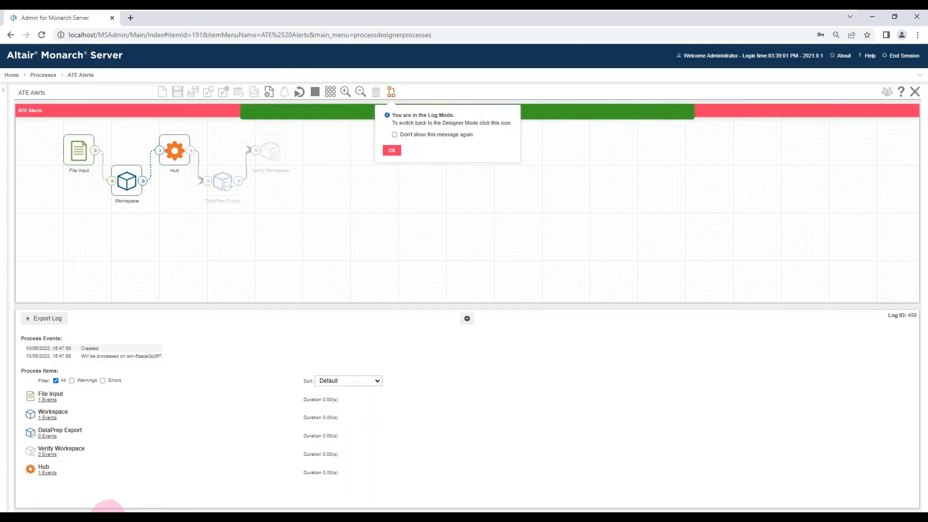
# Open the regenerated ClassJan.csv from the Alerts Output folder, review its columns and amounts, and close the file and folder
pyautogui.moveTo(108, 508)
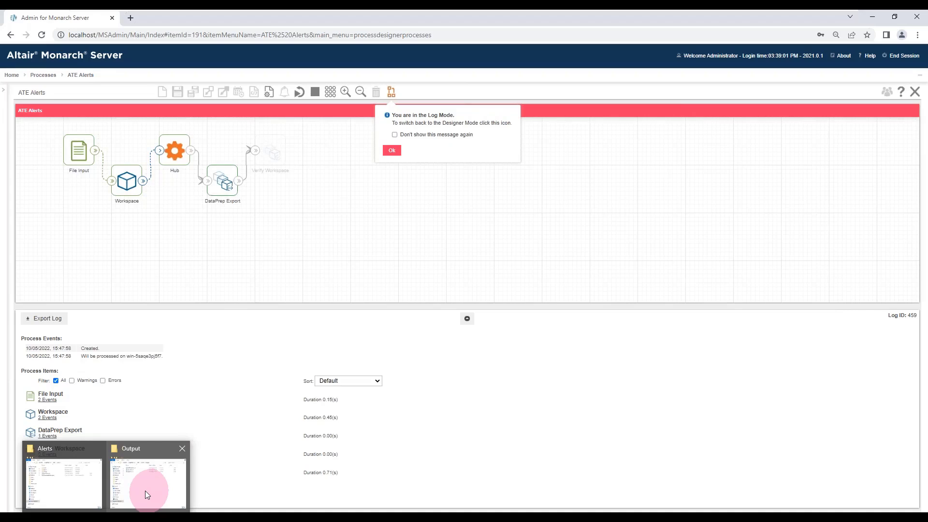
pyautogui.click(145, 491)
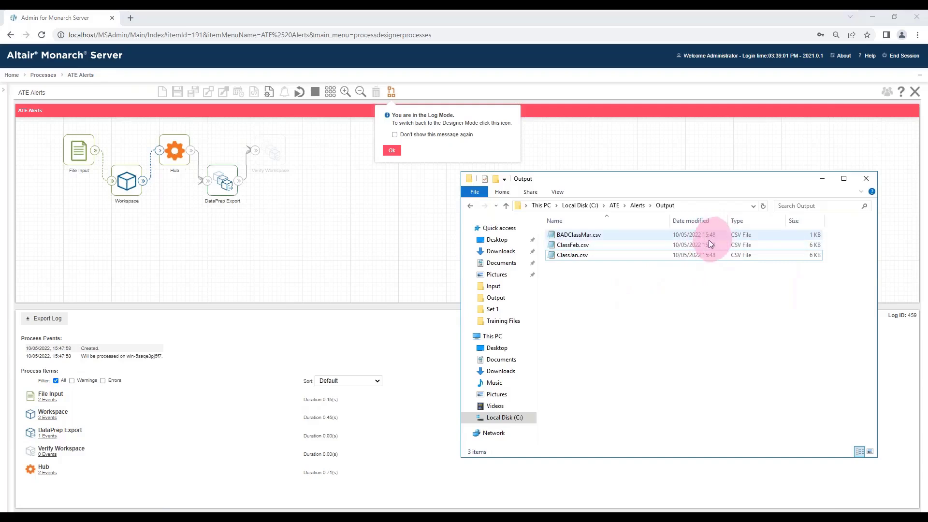
pyautogui.click(577, 257)
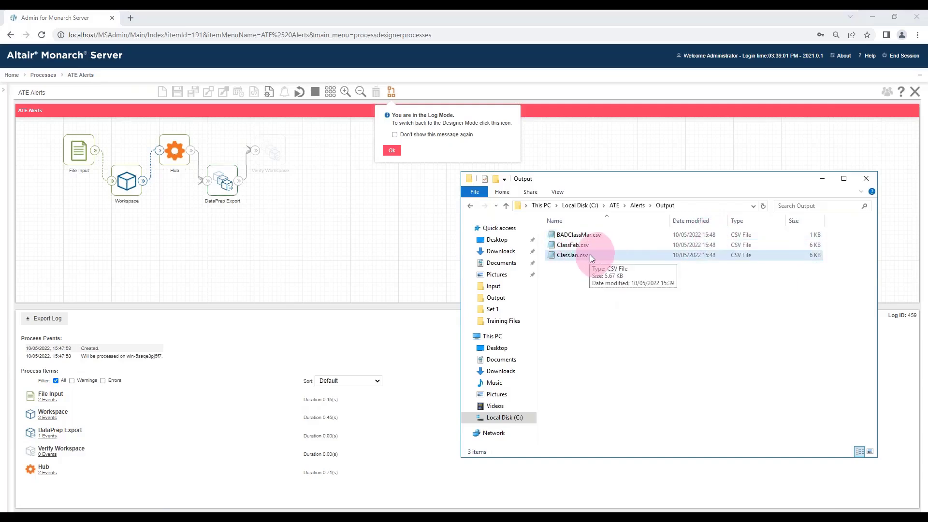
pyautogui.click(590, 254)
pyautogui.click(573, 255)
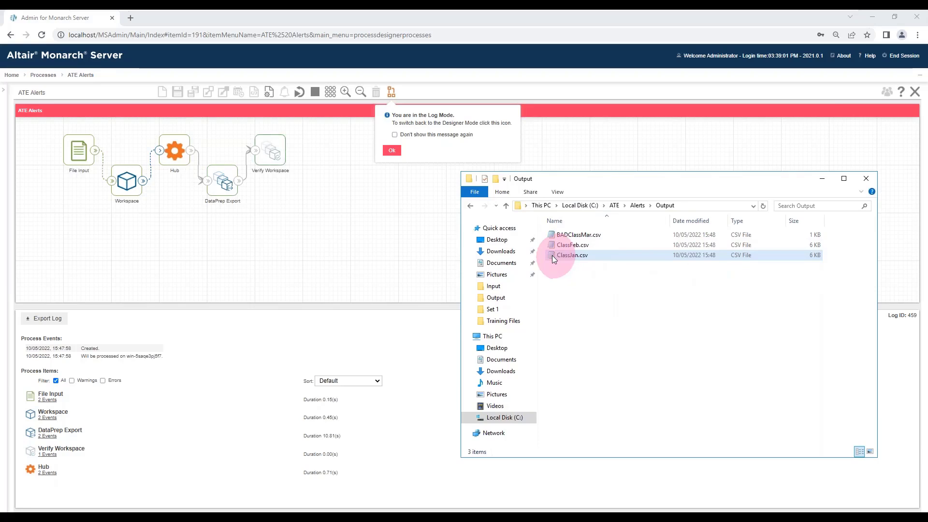
pyautogui.doubleClick(553, 256)
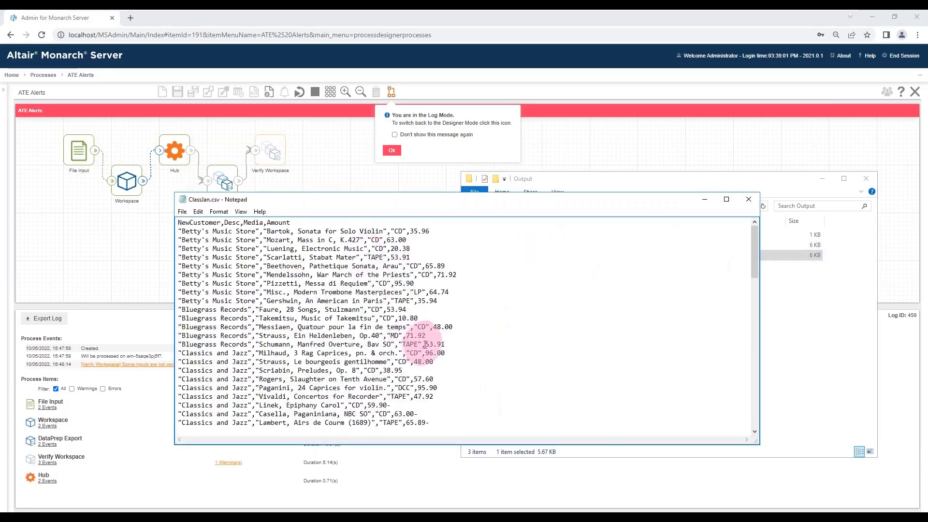
pyautogui.scroll(-6, 456, 352)
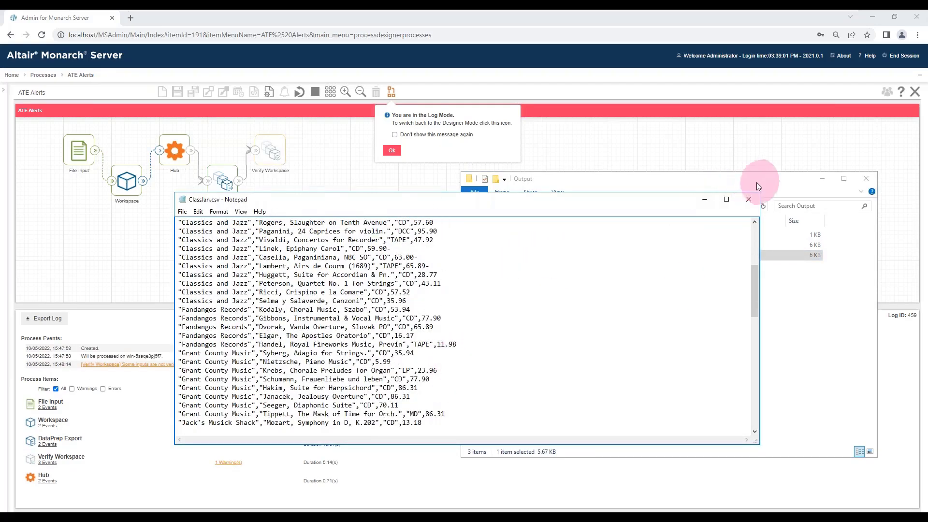
pyautogui.click(748, 199)
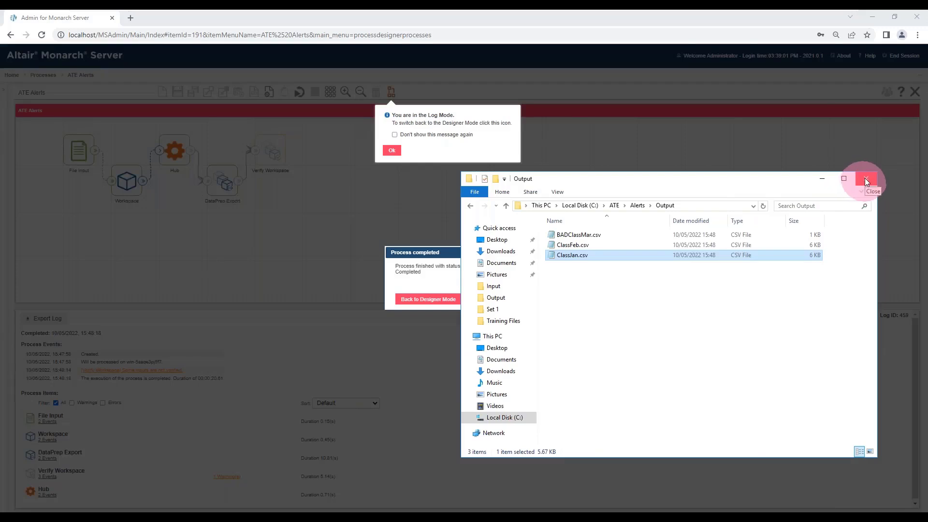
pyautogui.click(865, 178)
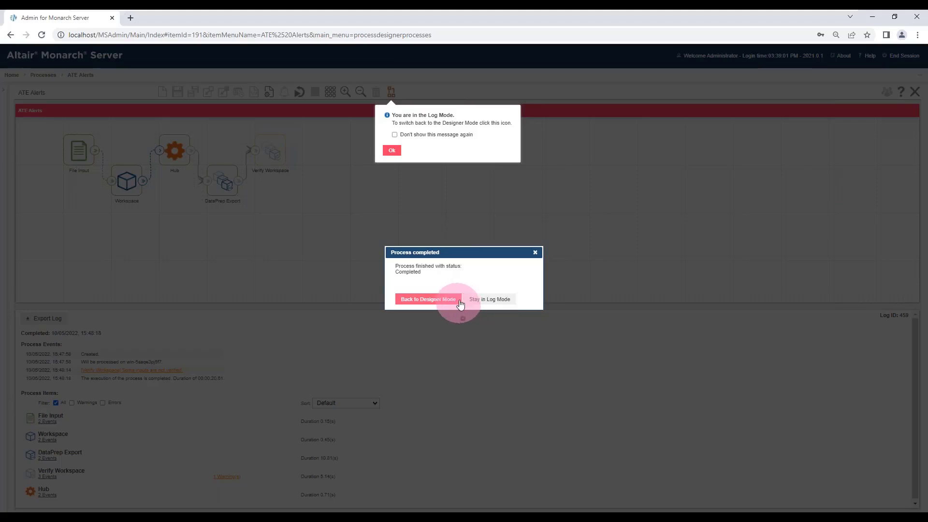
# Return the ATE Alerts process to Designer Mode and close it, saving the changes
pyautogui.click(444, 302)
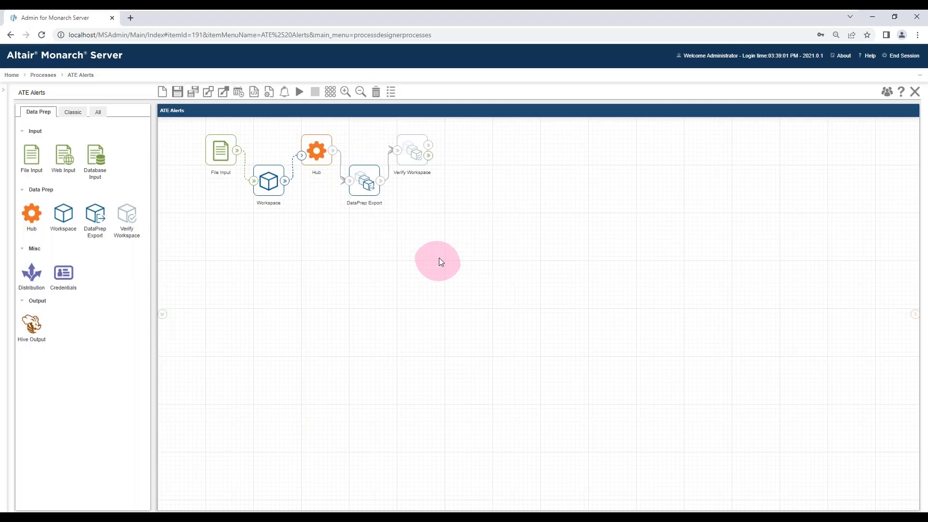
pyautogui.click(40, 80)
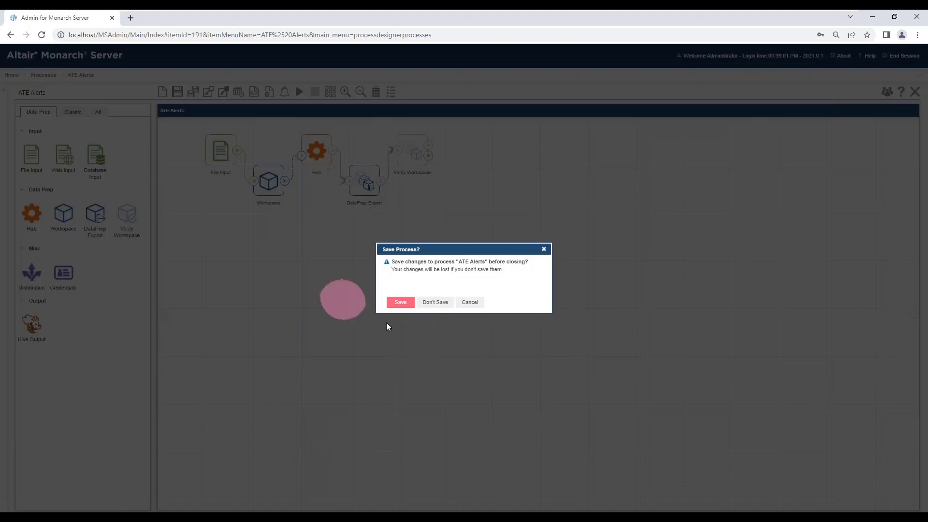
pyautogui.click(400, 304)
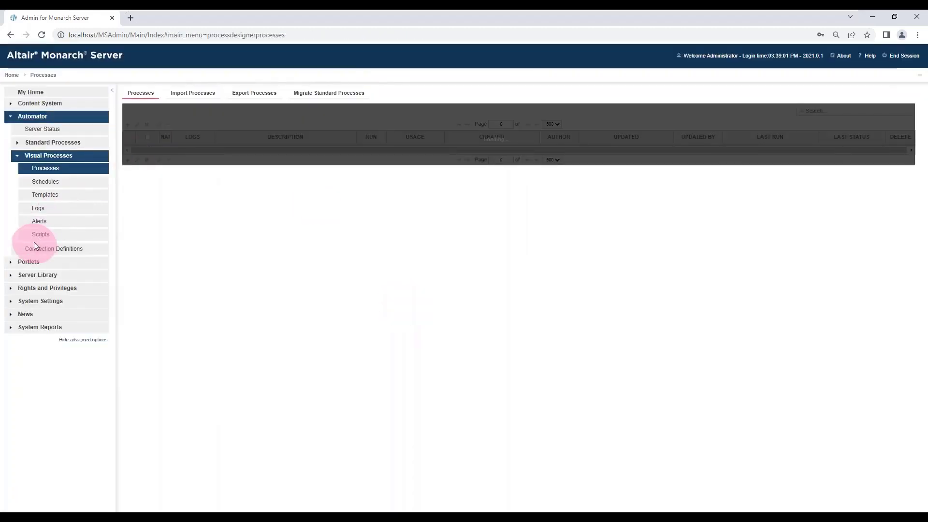
# Review the e-mail settings in System Preferences' Application Settings, including the administrator address, notification sender, server host and e-mail test option
pyautogui.click(11, 301)
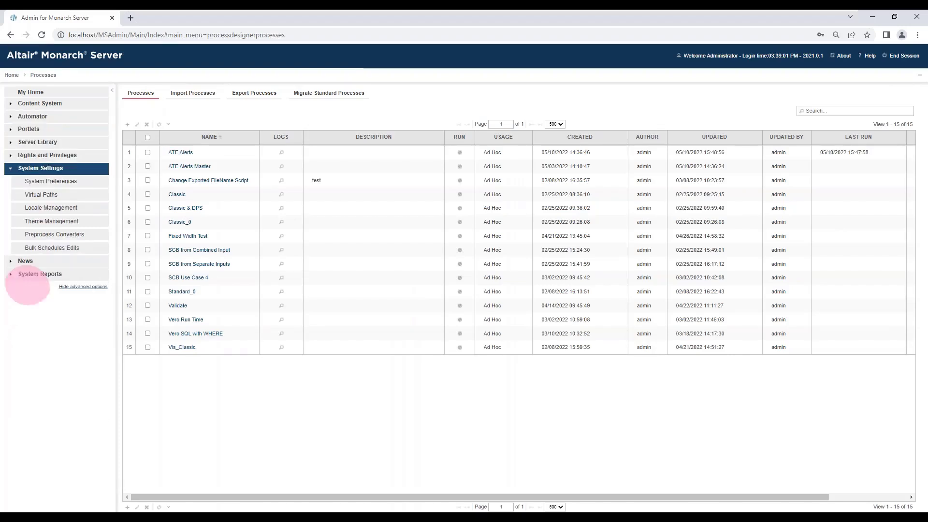
pyautogui.click(42, 183)
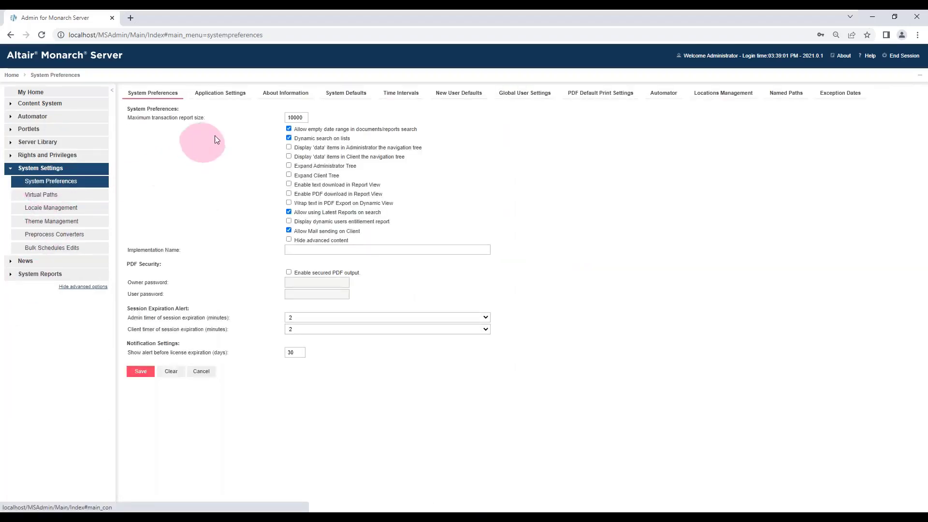
pyautogui.click(225, 94)
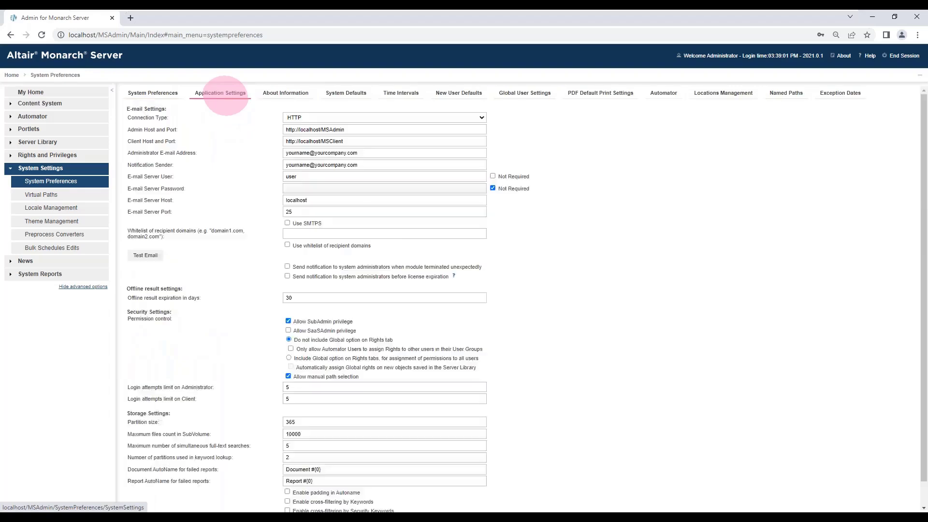
pyautogui.click(378, 153)
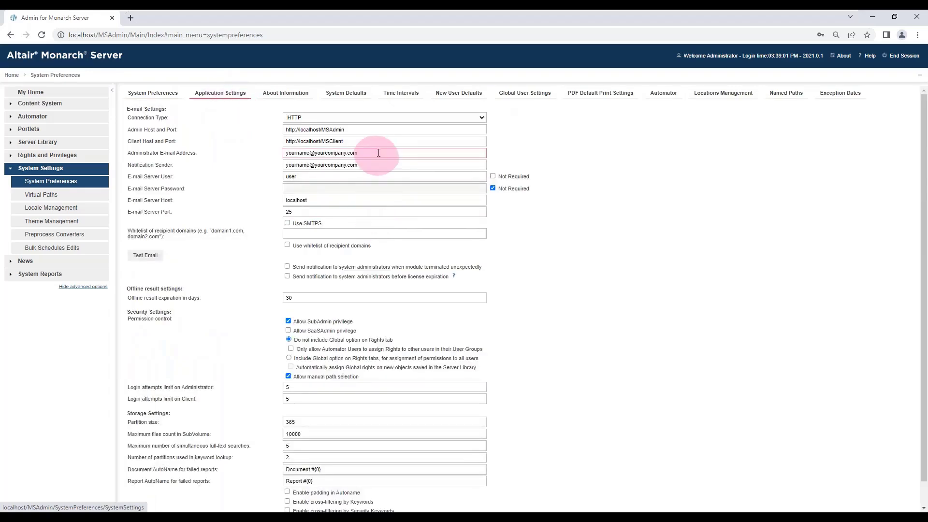
pyautogui.click(345, 202)
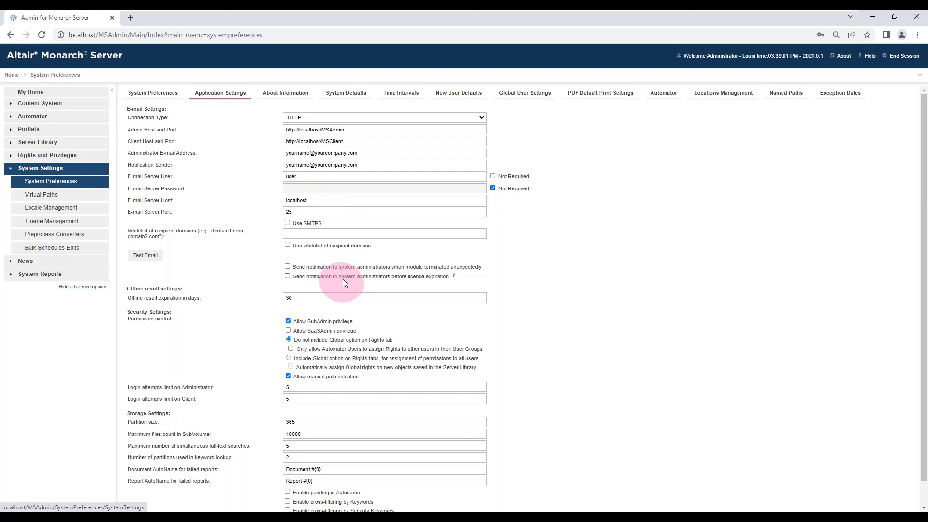
pyautogui.click(354, 155)
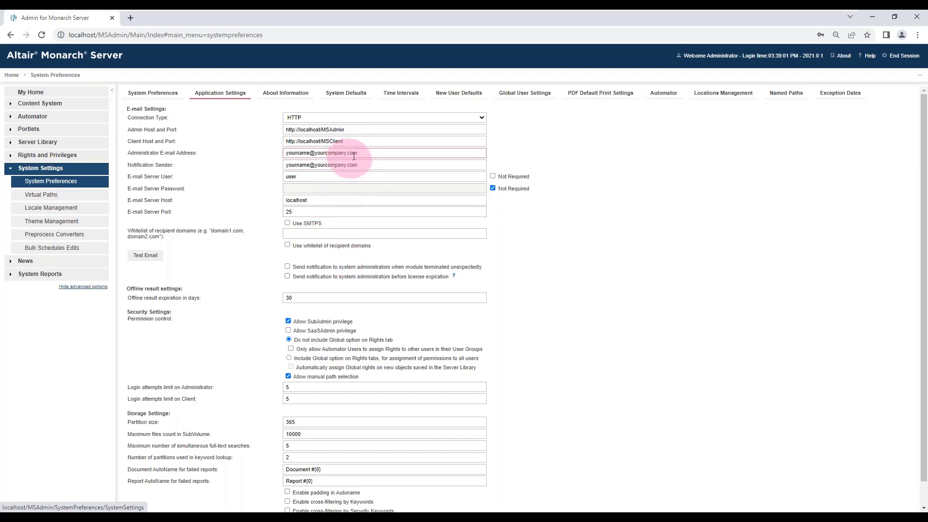
pyautogui.click(356, 167)
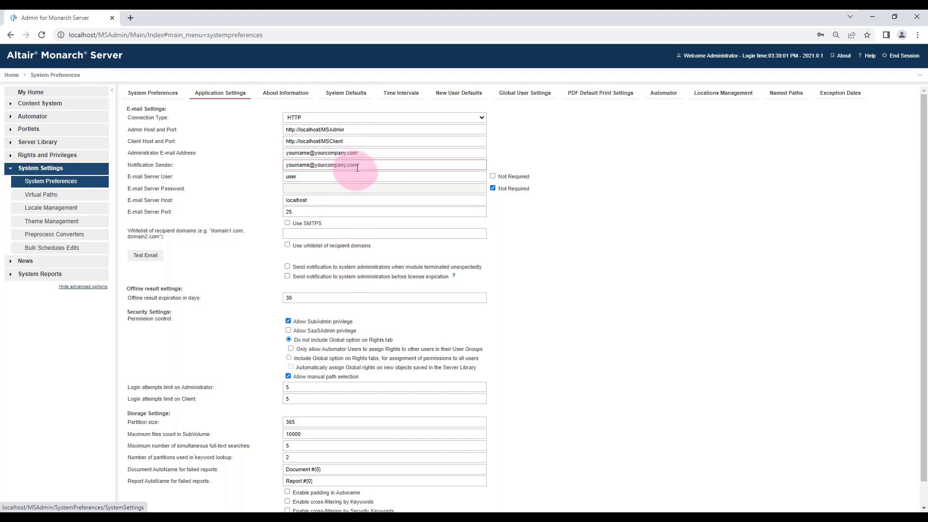
pyautogui.click(148, 256)
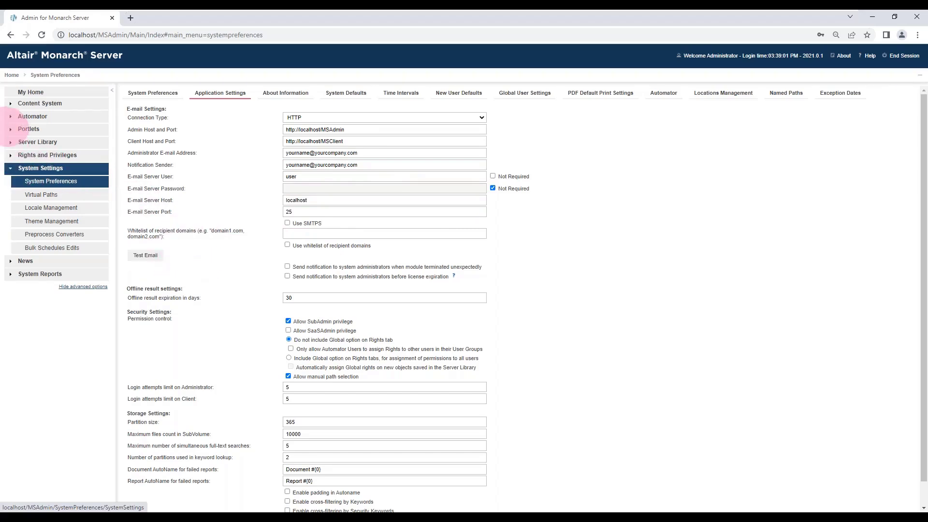
# Reopen the ATE Alerts process from the list of visual processes
pyautogui.click(20, 117)
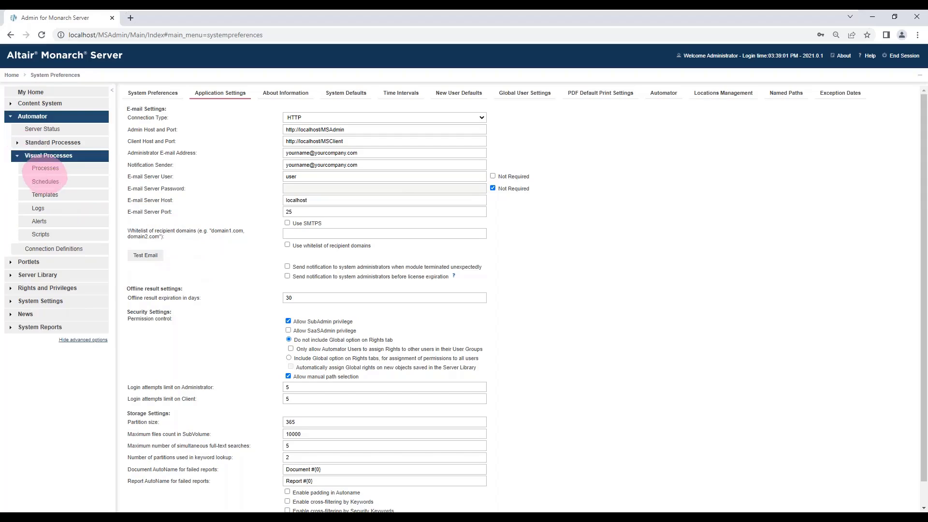
pyautogui.click(45, 168)
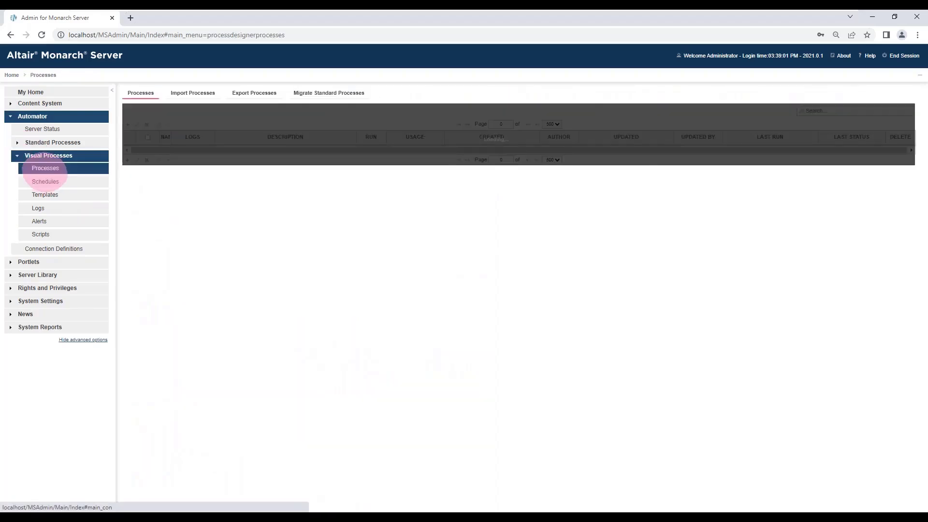
pyautogui.click(180, 152)
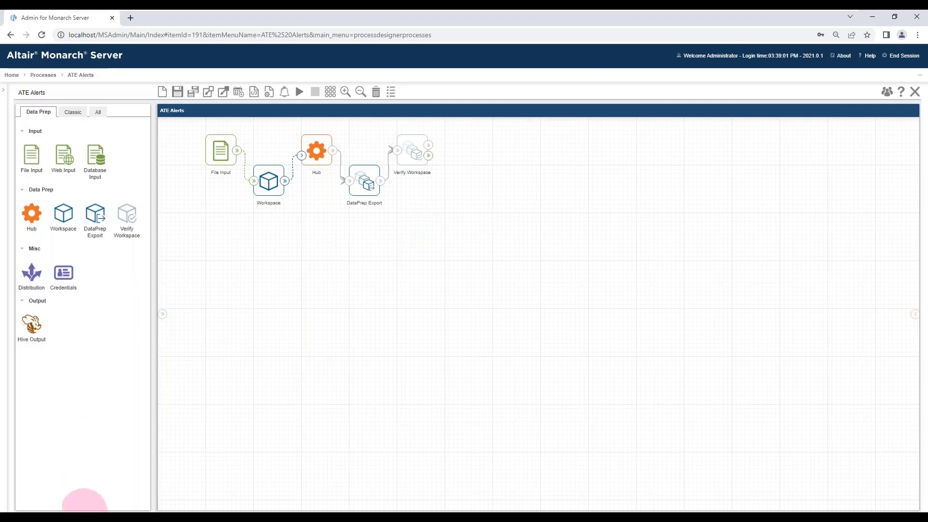
# Open ClassFeb.prn from the Alerts Input folder in Notepad++ and look through the report's layout
pyautogui.click(104, 510)
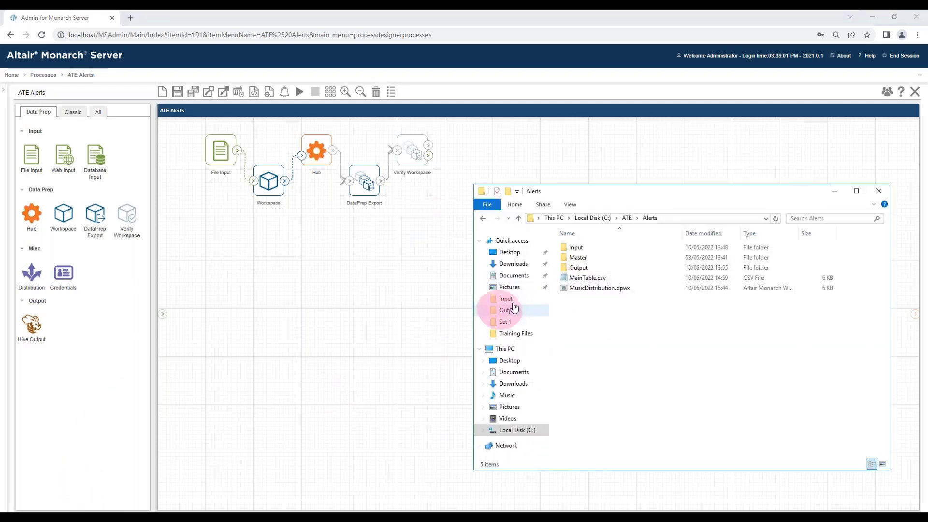
pyautogui.click(576, 247)
pyautogui.doubleClick(576, 248)
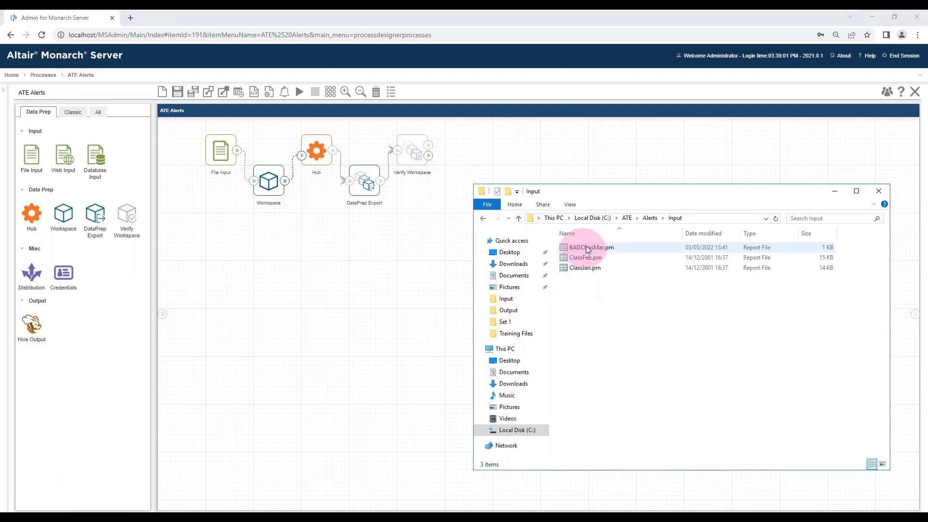
pyautogui.click(578, 257)
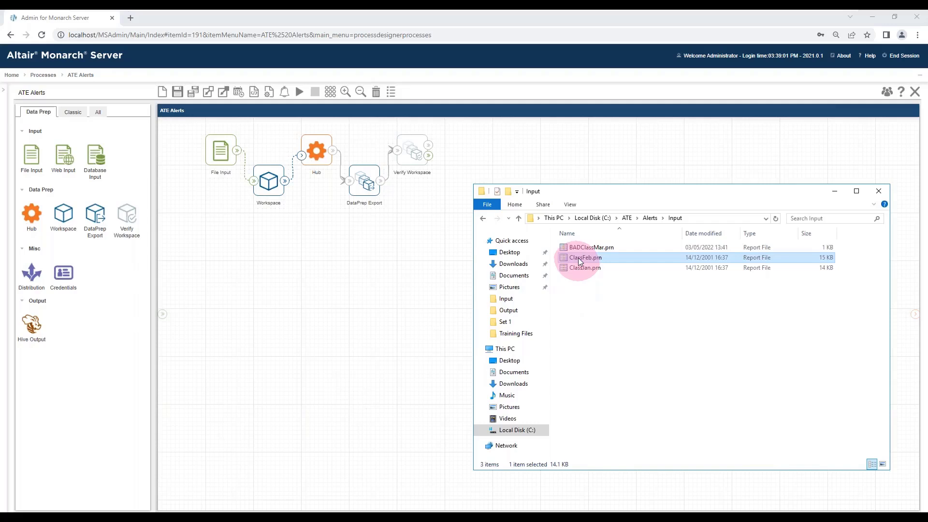
pyautogui.rightClick(578, 257)
pyautogui.click(609, 278)
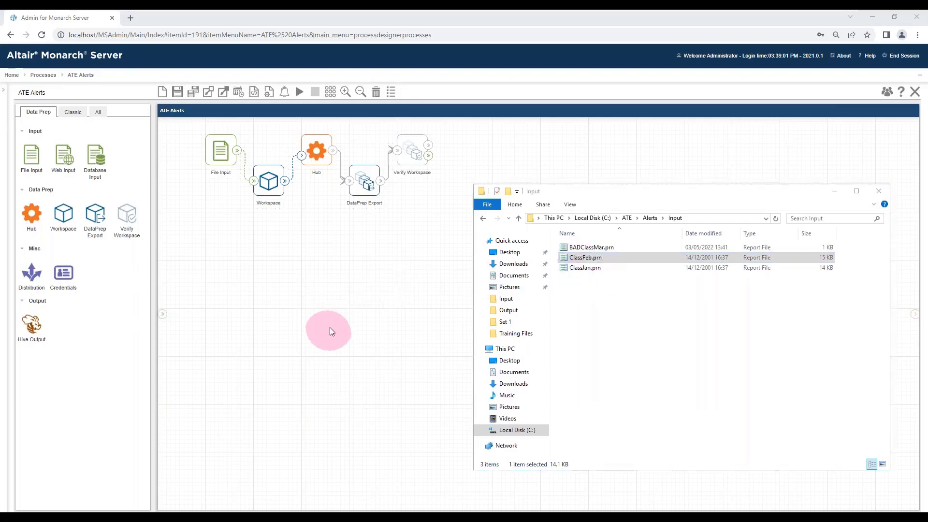
pyautogui.scroll(-1, 321, 330)
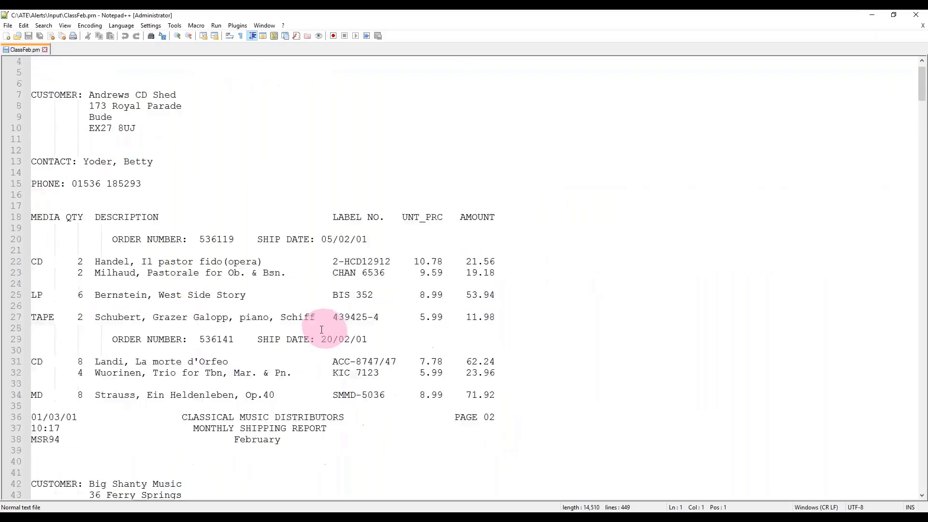
pyautogui.scroll(-5, 321, 329)
pyautogui.scroll(7, 315, 327)
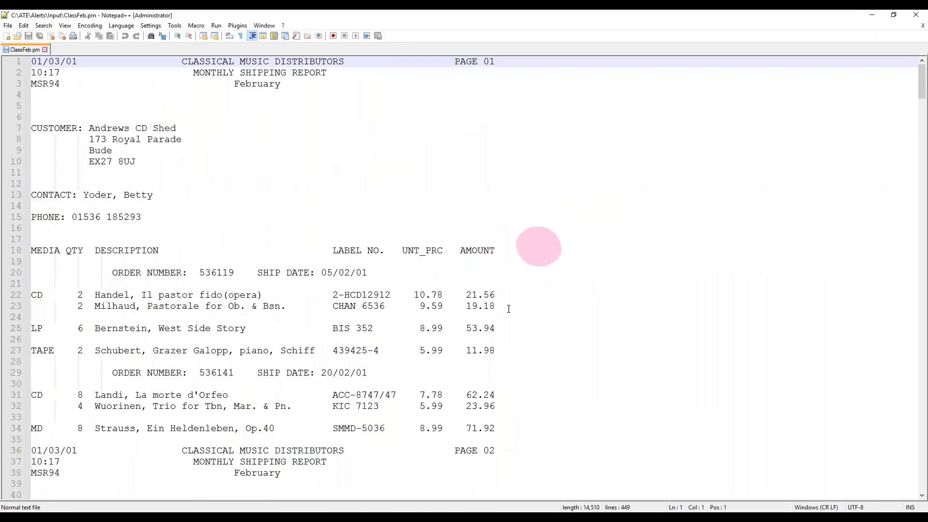
# Inspect BADClassMar.prn from the Input folder in Notepad++, and close both report files and the editor
pyautogui.click(110, 509)
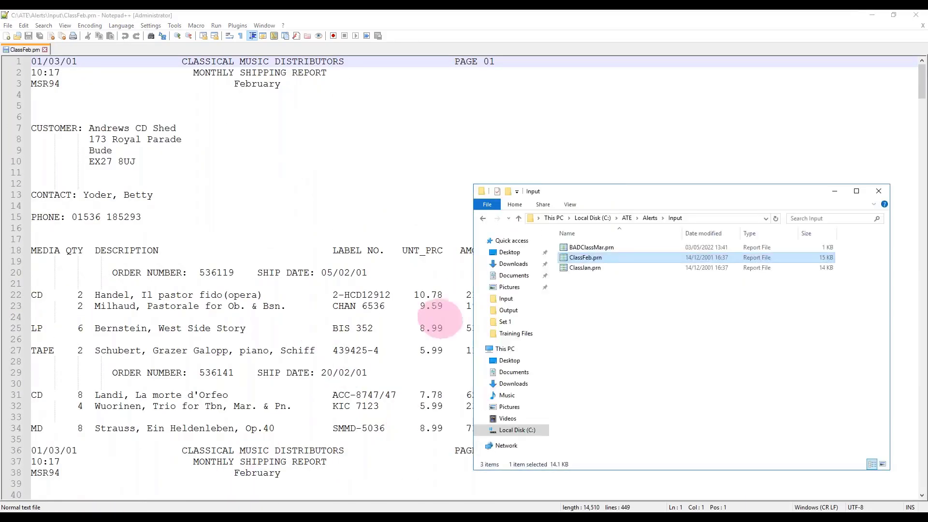
pyautogui.click(597, 244)
pyautogui.rightClick(597, 245)
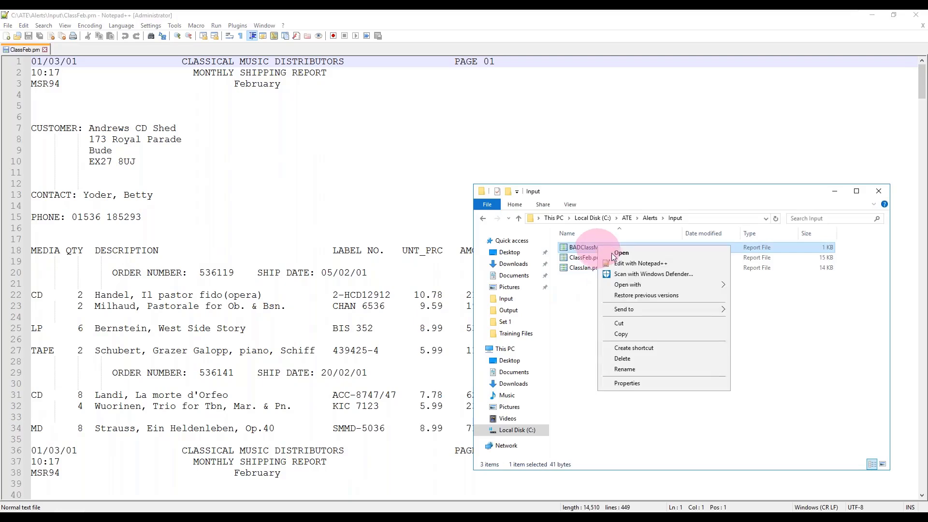
pyautogui.click(642, 262)
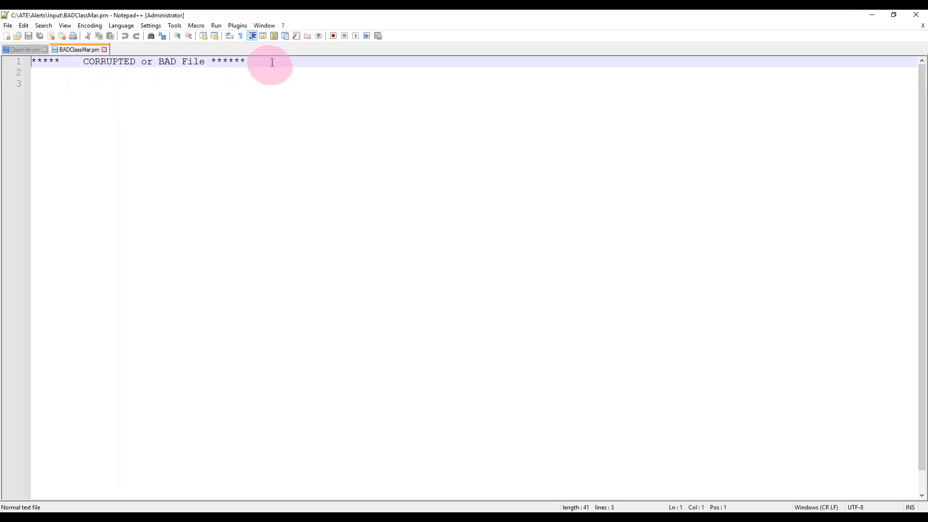
pyautogui.click(103, 50)
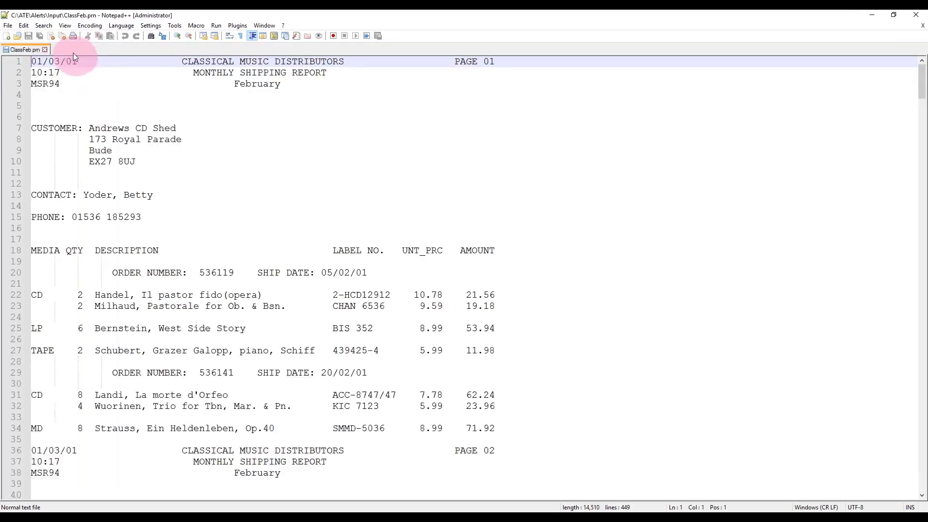
pyautogui.click(46, 49)
pyautogui.click(912, 16)
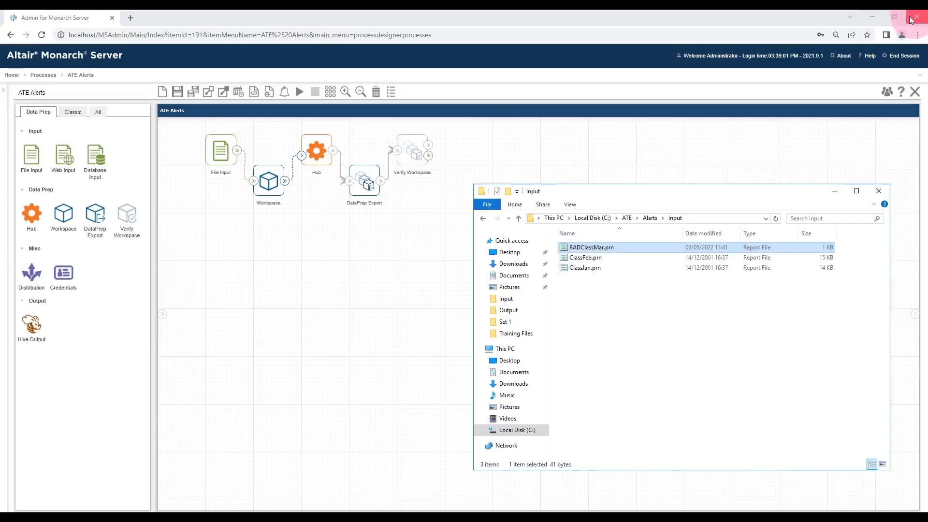
# Return to the ATE Alerts process in Monarch Server and run it with the current Input folder files
pyautogui.click(408, 268)
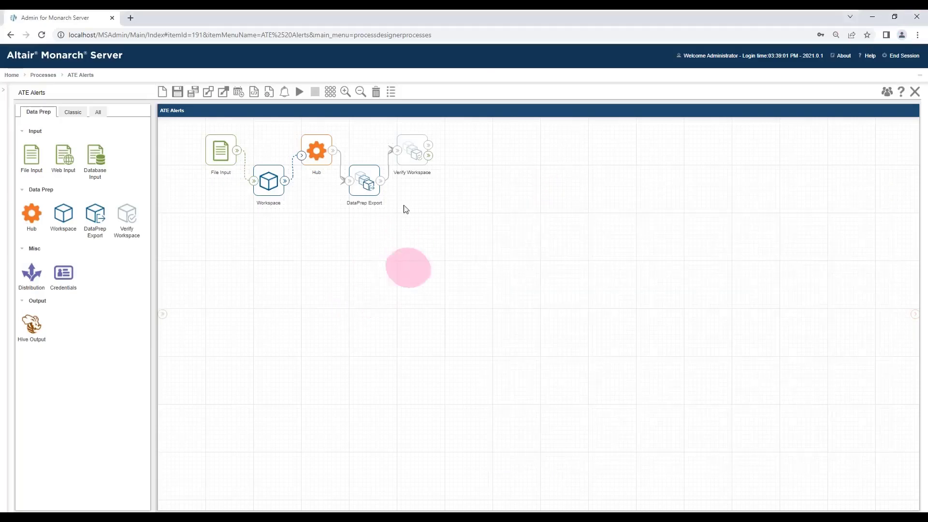
pyautogui.click(300, 94)
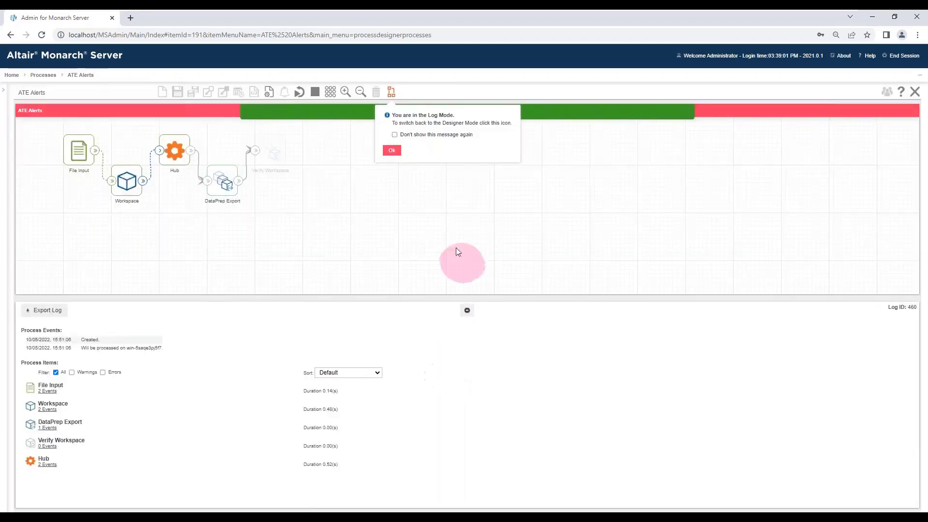
# Expand the Verify Workspace events in the run log and examine the per-file filter results, staying in log mode on completion
pyautogui.click(391, 150)
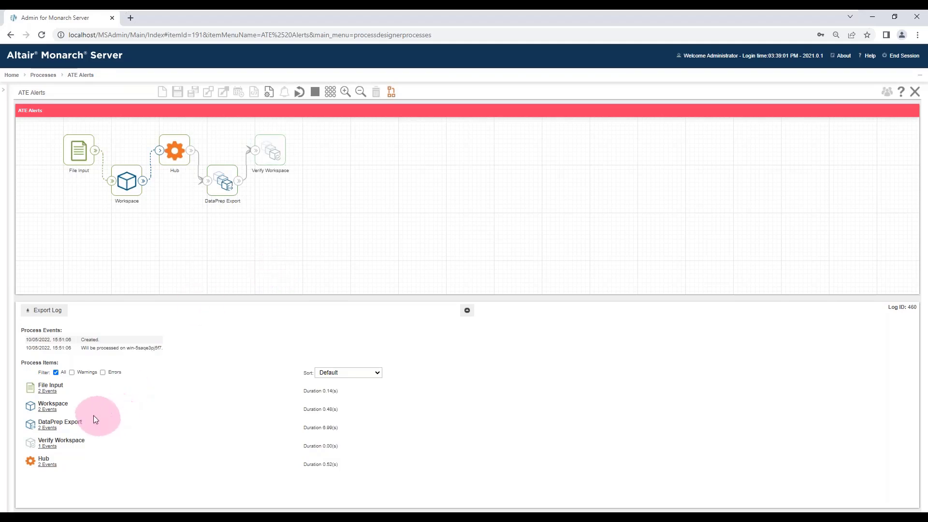
pyautogui.click(47, 446)
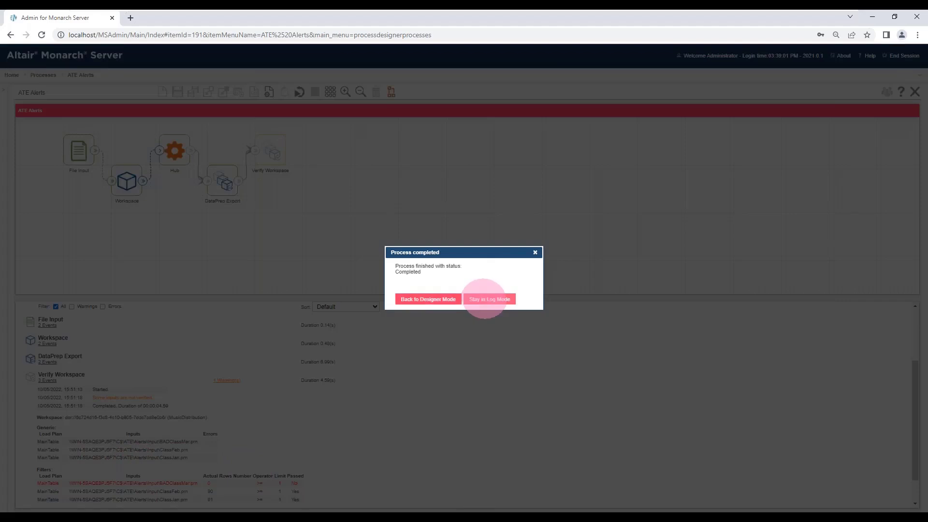
pyautogui.click(486, 300)
pyautogui.scroll(-1, 198, 460)
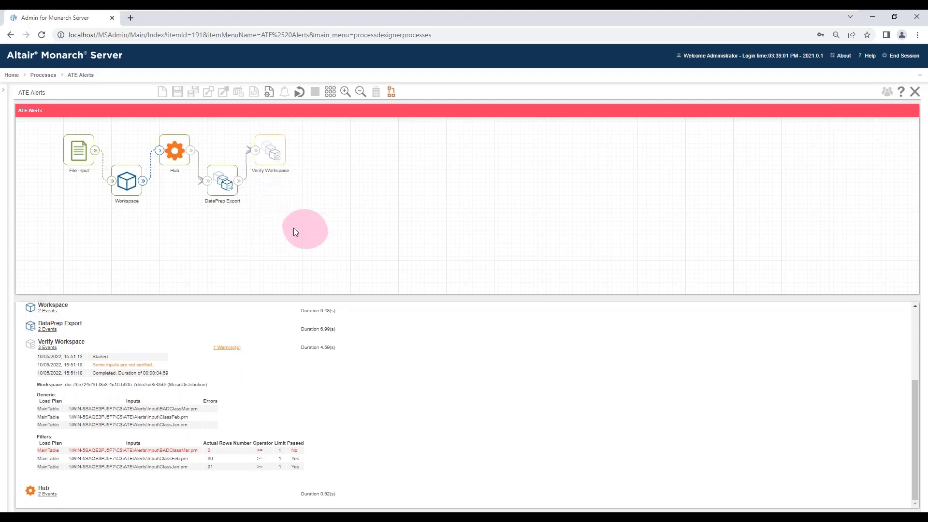
# Return to designer mode, add a Distribution item with the Log operation, and connect it to the lower output of Verify Workspace
pyautogui.click(392, 94)
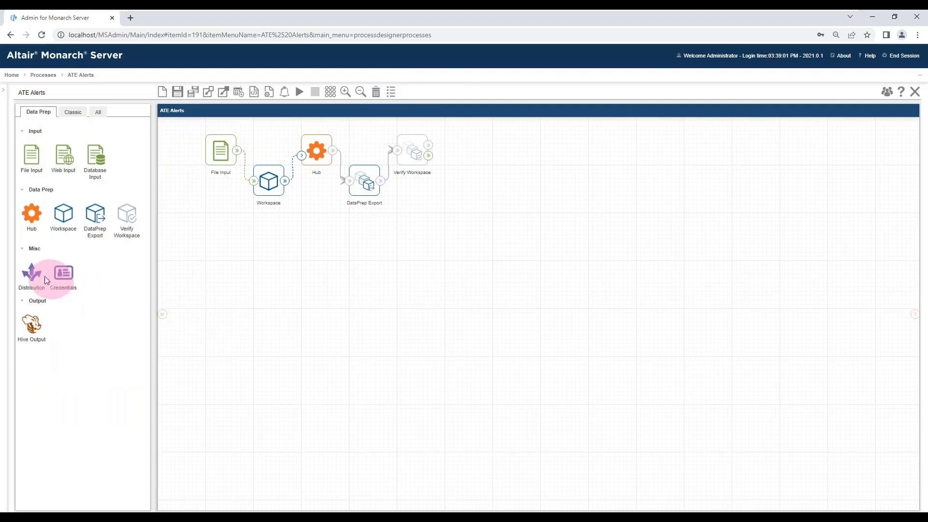
pyautogui.moveTo(32, 275); pyautogui.dragTo(515, 194)
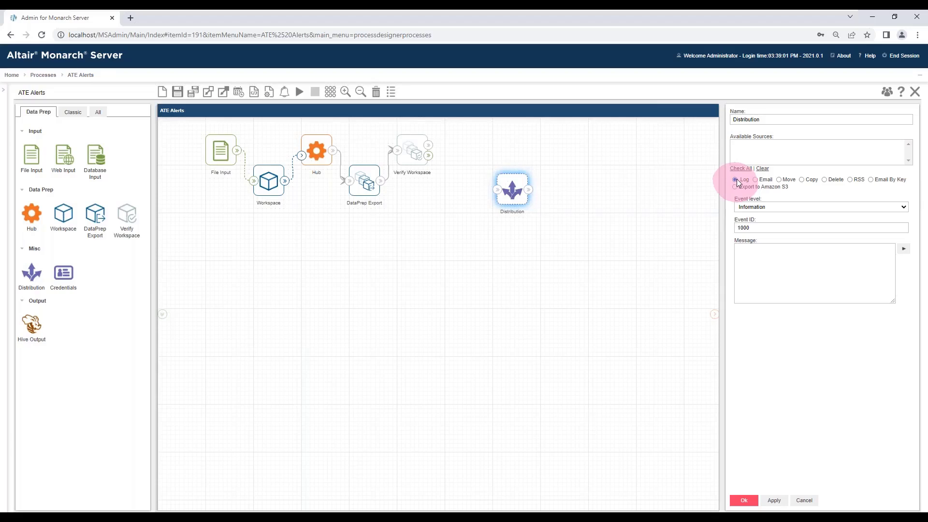
pyautogui.click(755, 180)
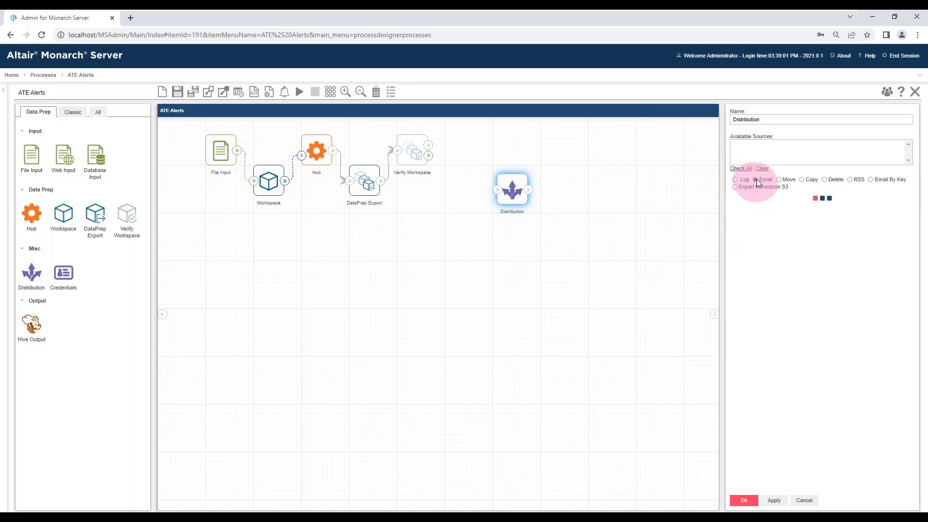
pyautogui.click(783, 251)
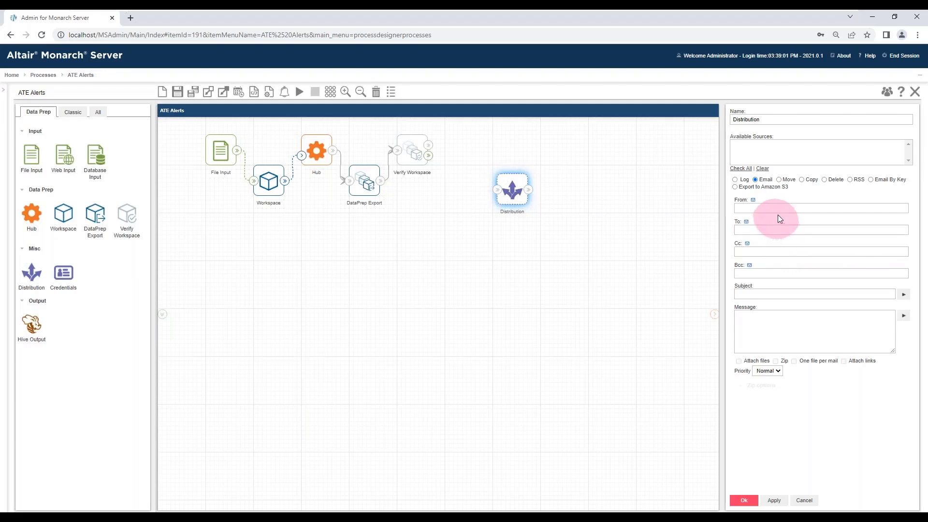
pyautogui.click(735, 180)
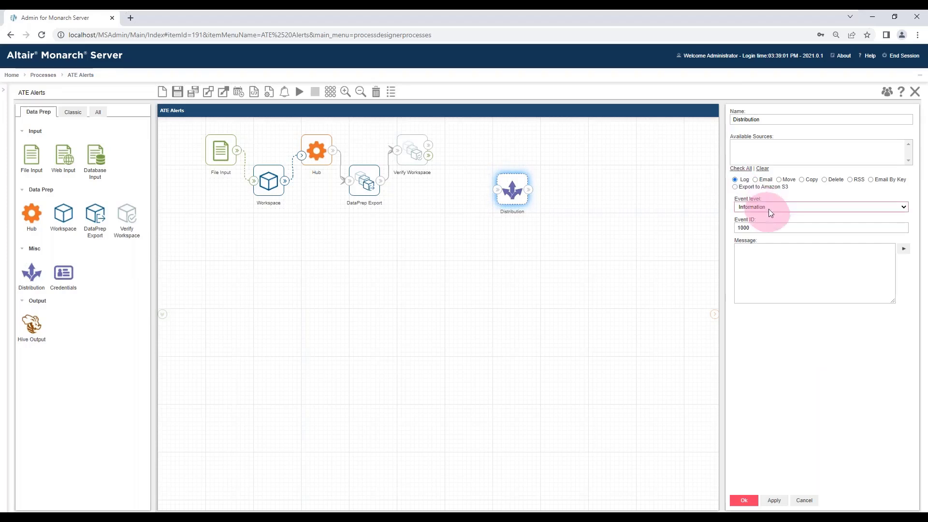
pyautogui.moveTo(449, 161); pyautogui.dragTo(478, 188)
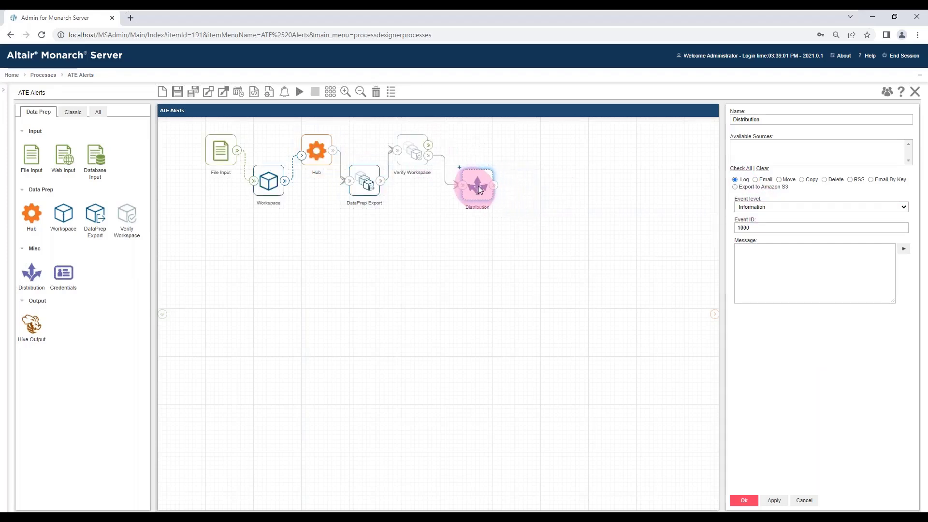
# Set the Distribution log entry's event level to Warning and its event ID to 5555
pyautogui.click(768, 207)
pyautogui.click(748, 223)
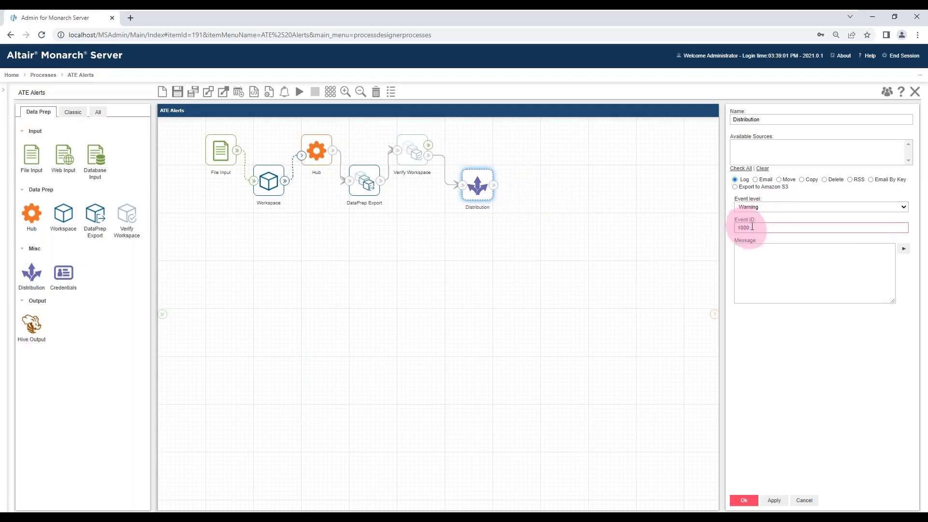
pyautogui.write('5555')
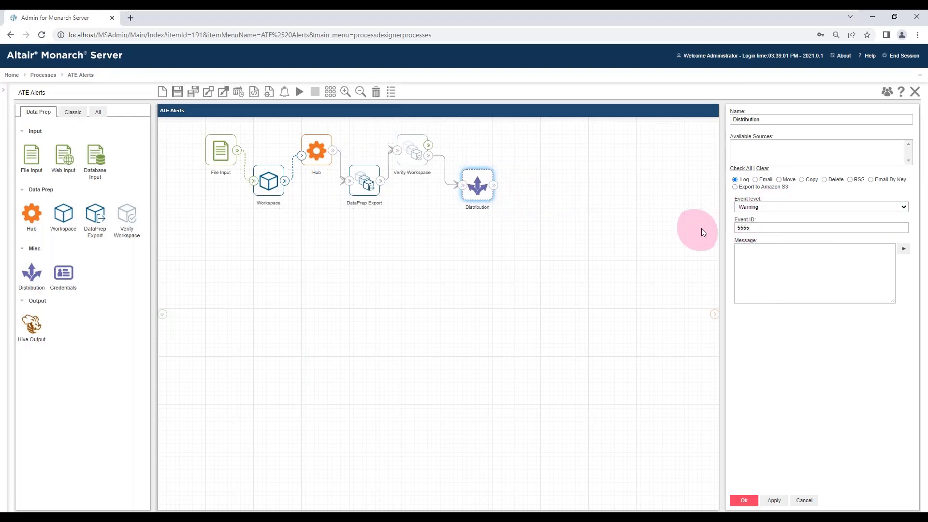
# Enter the log message "Verification failure on &[process]" using the Process Name macro, and confirm the Distribution settings
pyautogui.click(763, 258)
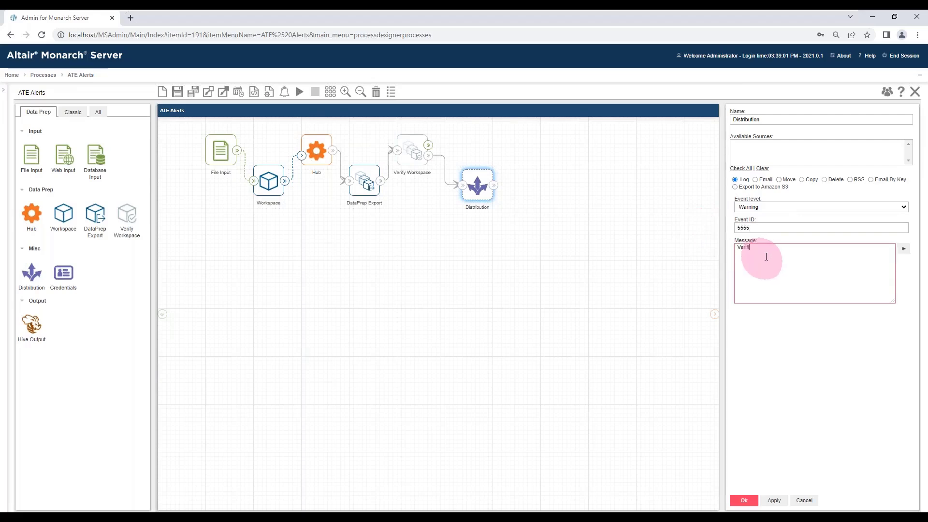
pyautogui.write('Verification failure')
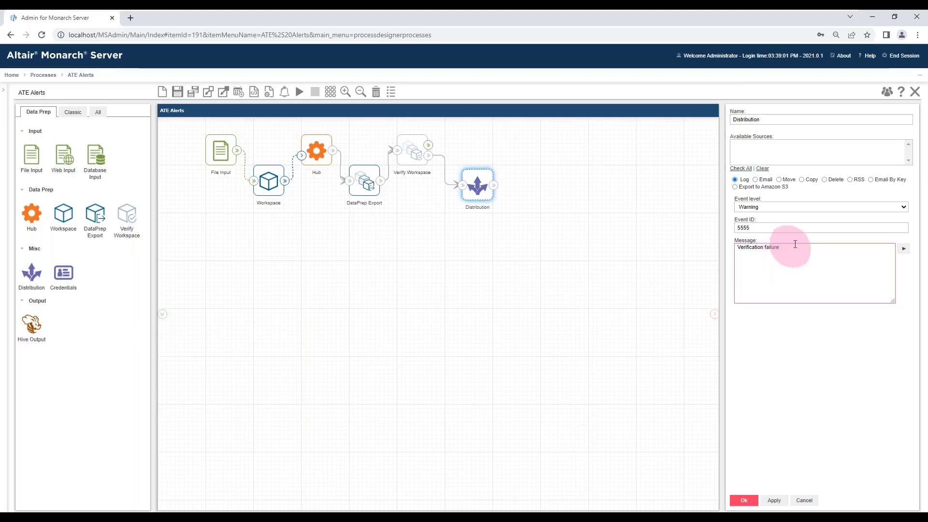
pyautogui.hotkey('ctrl', '+')
pyautogui.hotkey('ctrl', '+')
pyautogui.hotkey('ctrl', '0')
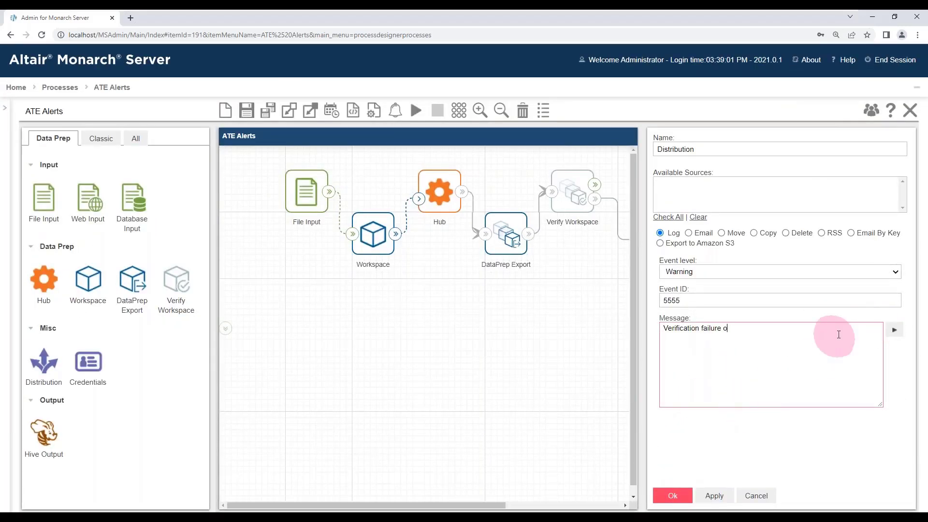
pyautogui.click(894, 329)
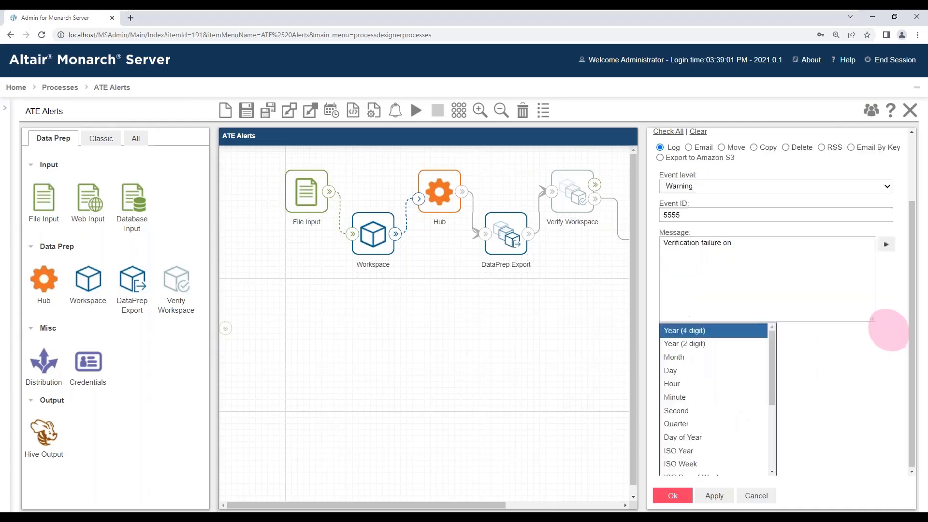
pyautogui.scroll(-3, 715, 396)
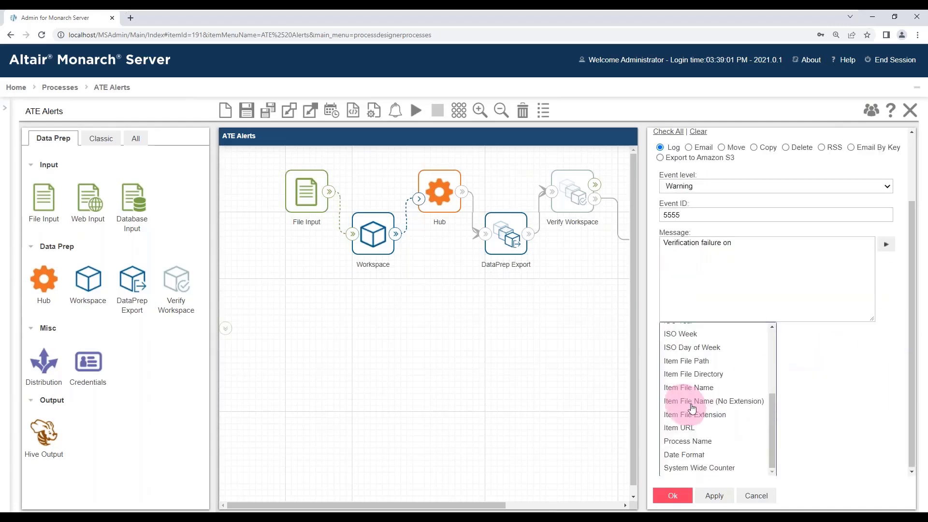
pyautogui.click(714, 441)
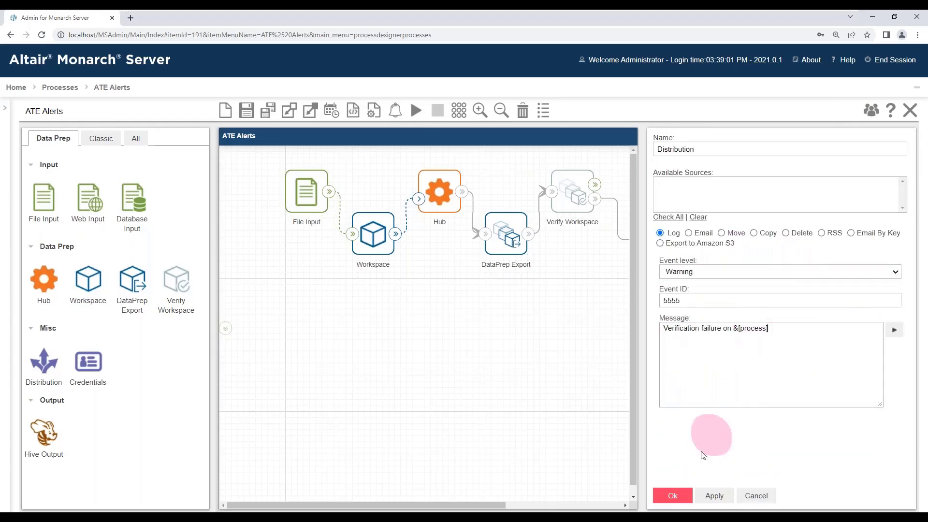
pyautogui.click(673, 496)
pyautogui.hotkey('ctrl', '-')
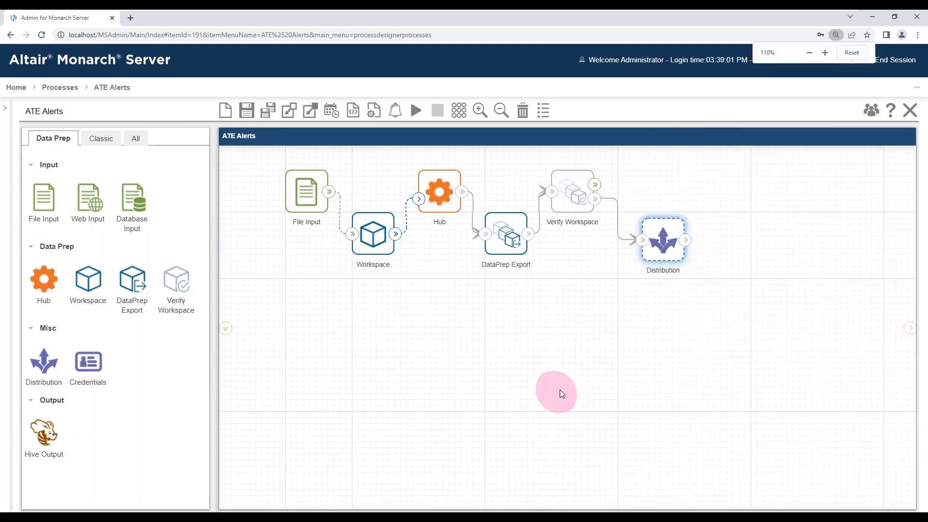
# Switch to Event Viewer and clear the Windows Application log without saving its contents
pyautogui.click(242, 519)
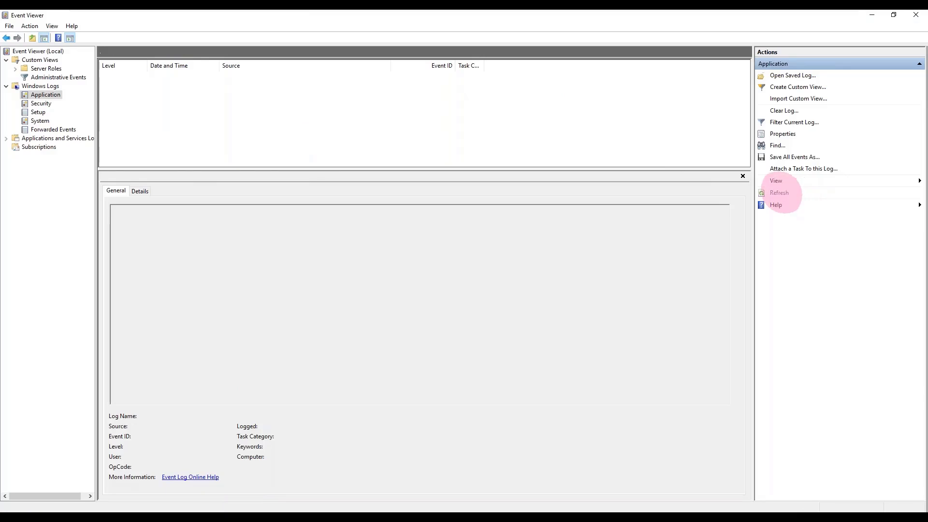
pyautogui.click(784, 110)
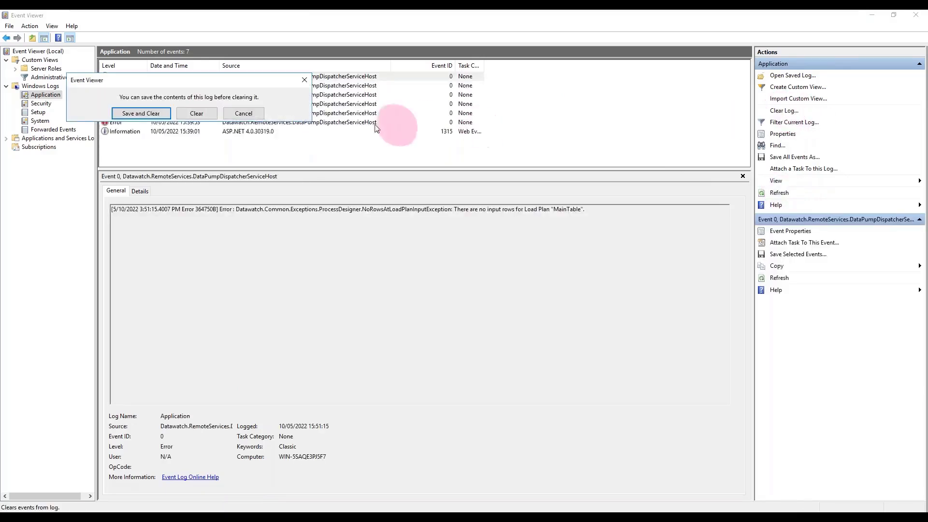
pyautogui.click(196, 113)
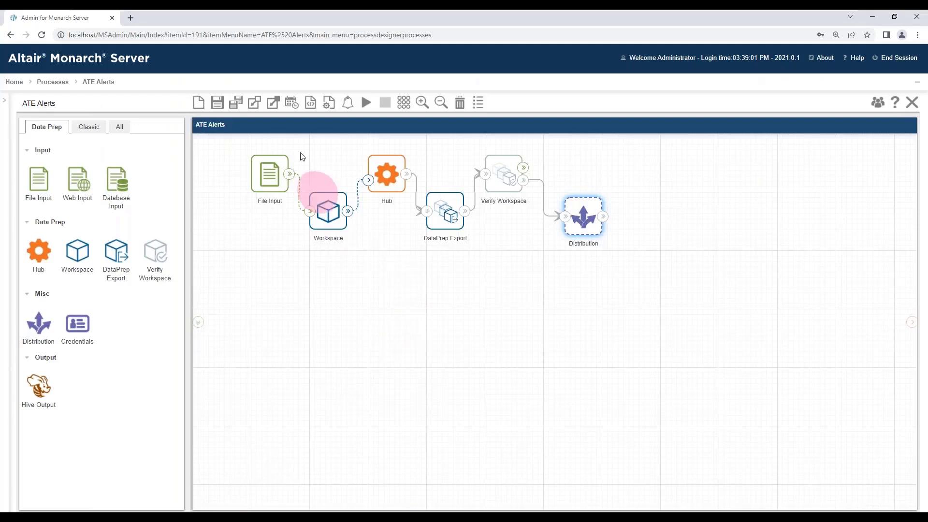
# Run the ATE Alerts process in Monarch Server, stay in log mode, and expand the Distribution item's events
pyautogui.click(366, 103)
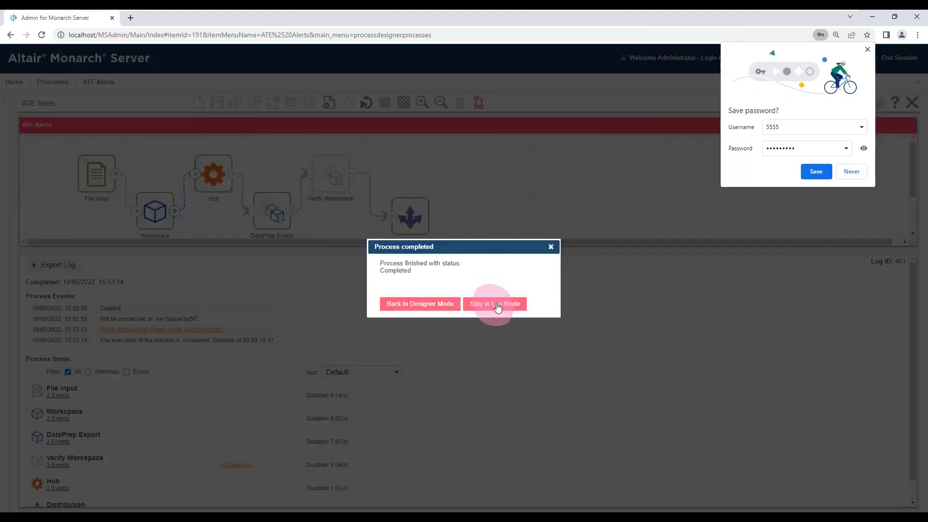
pyautogui.click(495, 303)
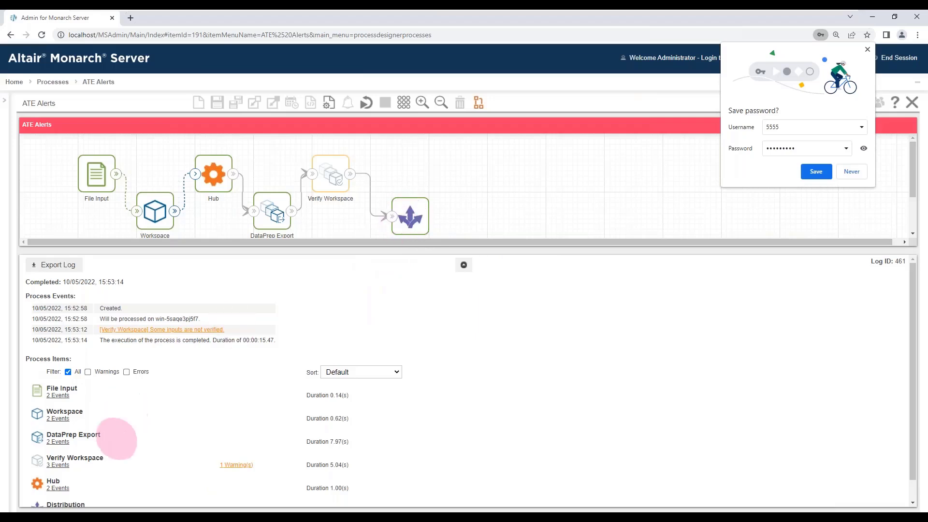
pyautogui.scroll(-1, 77, 473)
pyautogui.click(58, 488)
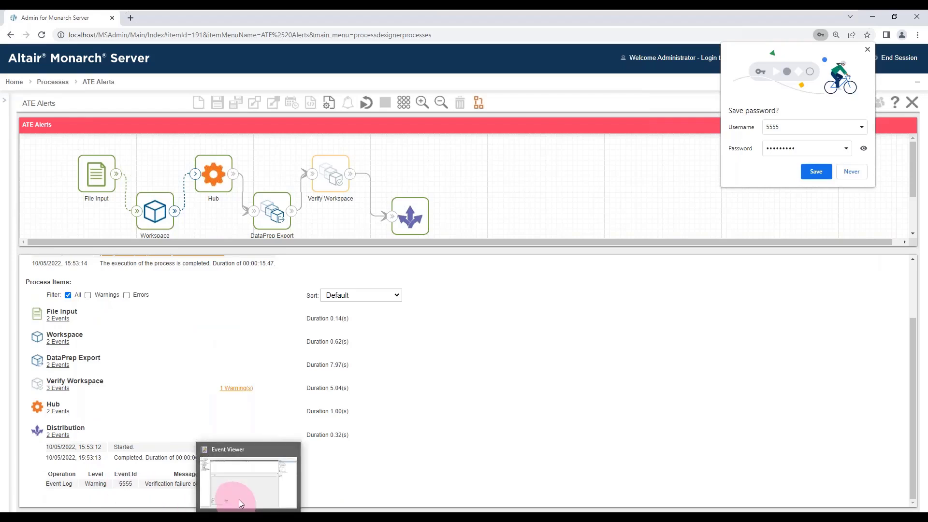
# Refresh the Application log in Event Viewer and examine the messages of the new error events and the 5555 warning
pyautogui.click(241, 503)
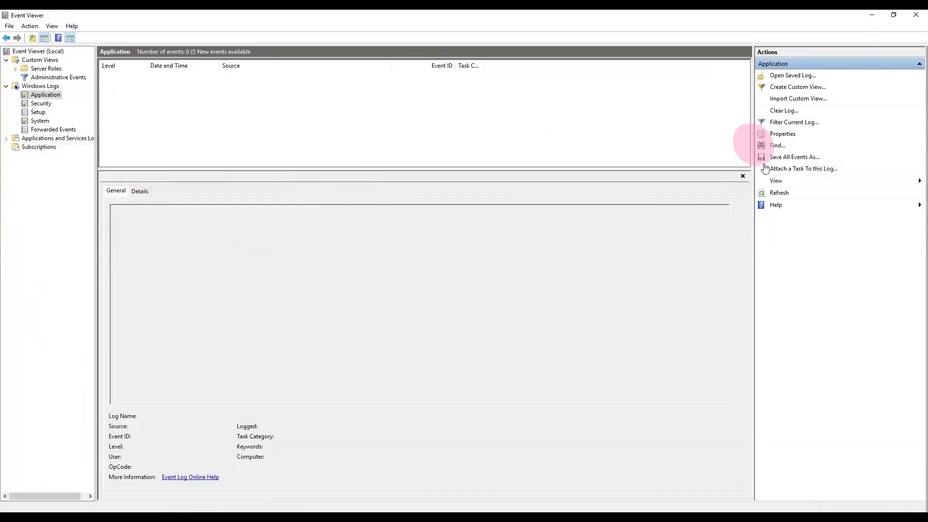
pyautogui.click(775, 193)
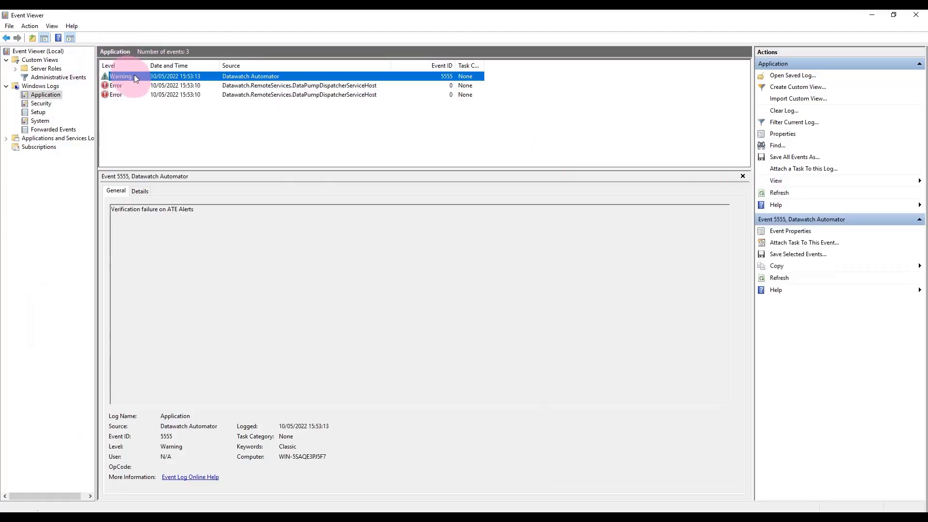
pyautogui.click(106, 86)
pyautogui.click(114, 94)
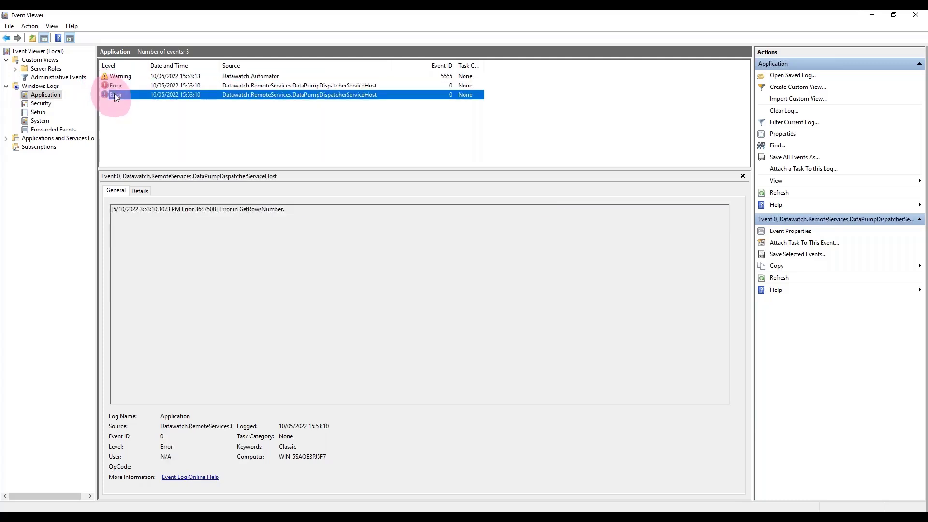
pyautogui.click(114, 87)
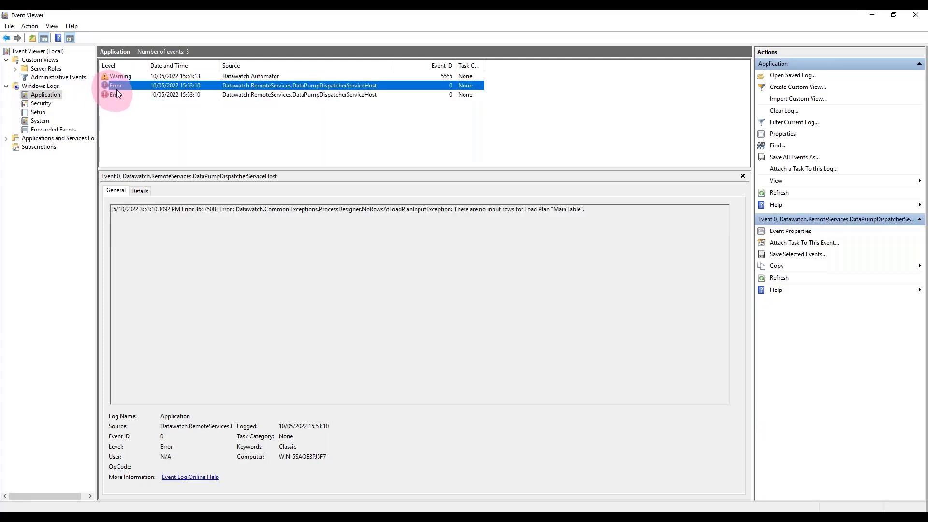
pyautogui.click(116, 94)
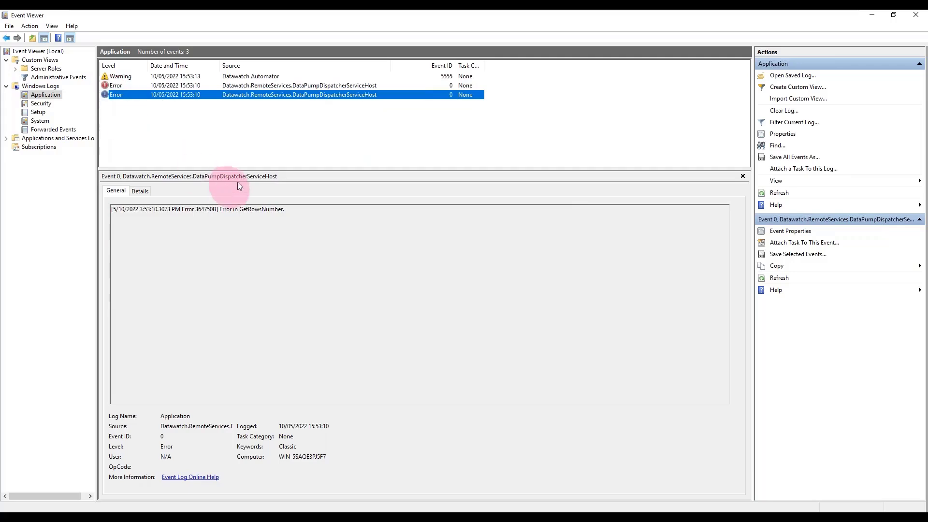
pyautogui.click(136, 96)
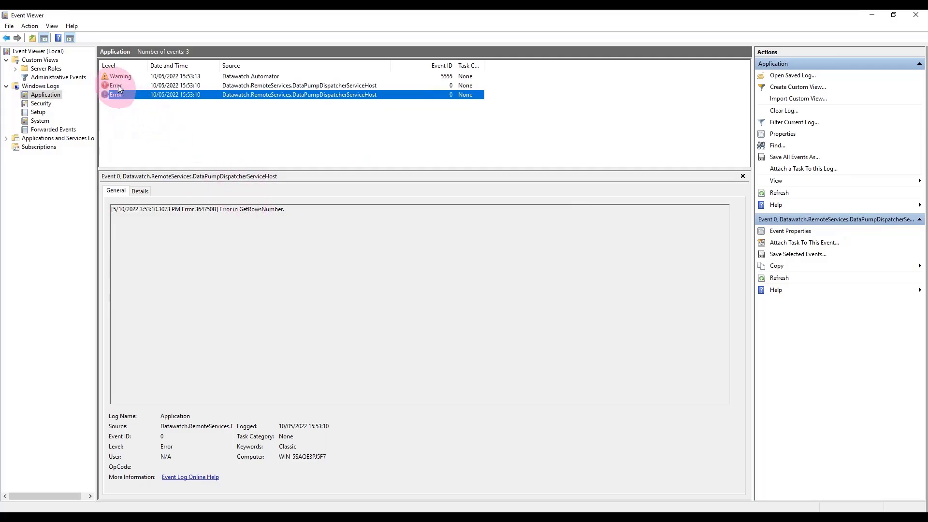
pyautogui.click(117, 85)
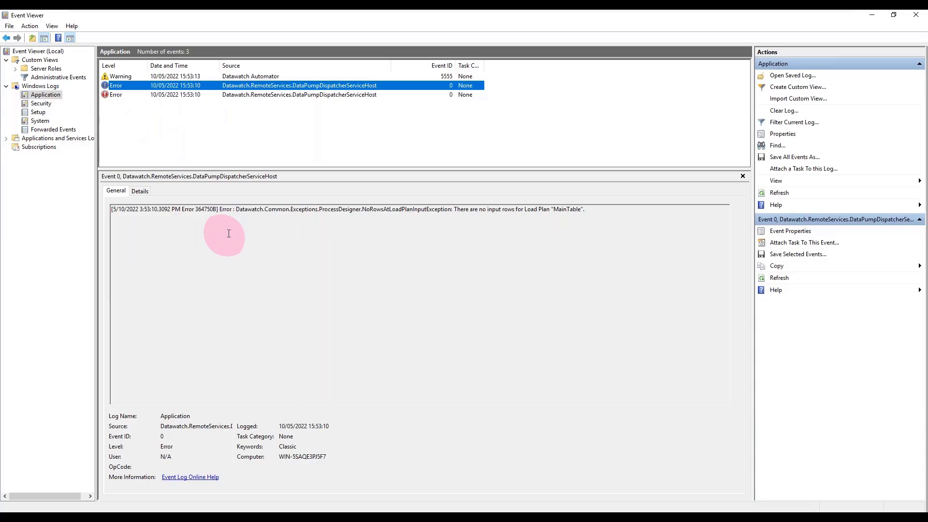
pyautogui.click(114, 94)
pyautogui.click(114, 89)
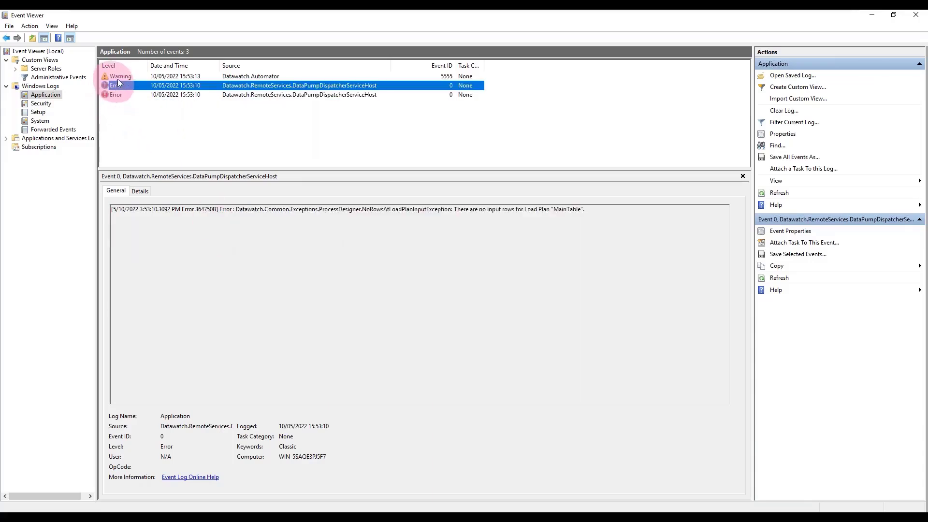
pyautogui.click(117, 77)
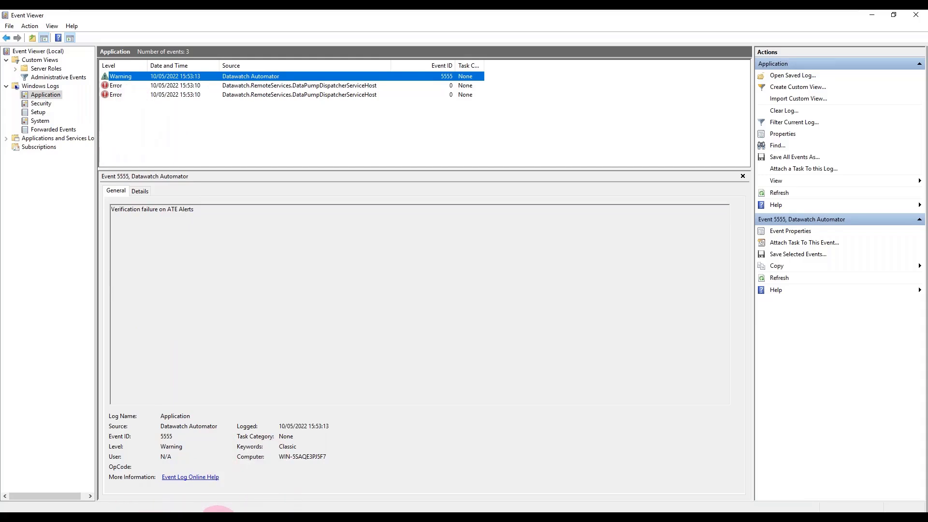
# Return to the process log in Monarch Server and decline the browser's offer to save a password
pyautogui.click(220, 520)
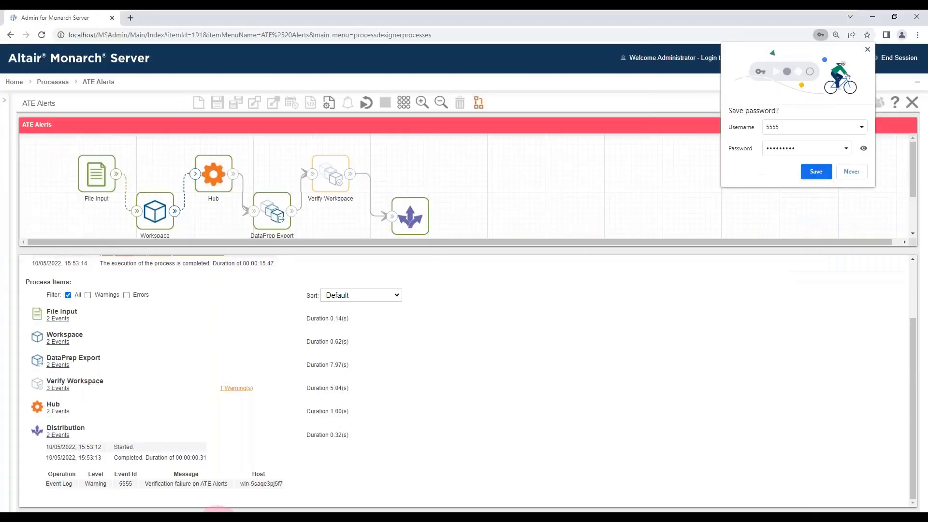
pyautogui.click(850, 171)
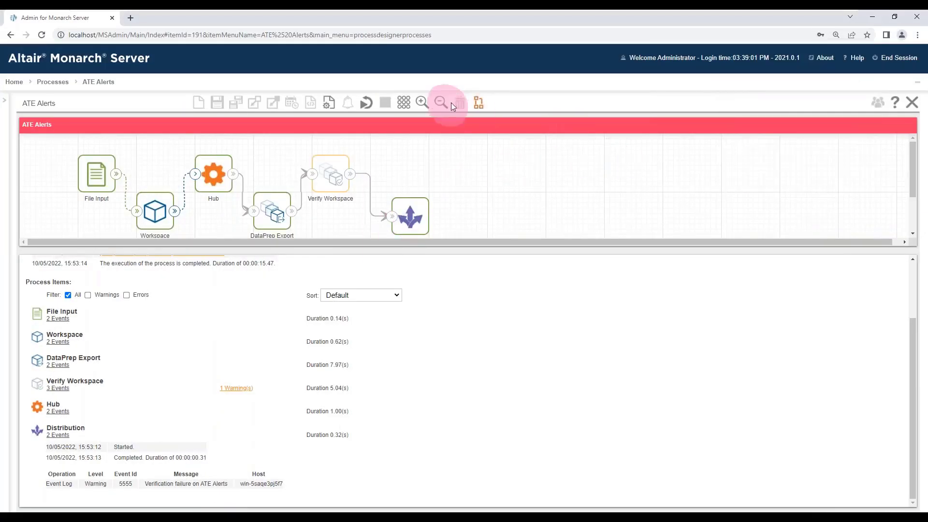
# Return the ATE Alerts process to designer mode, examine the Distribution item's Log and Email options, and close its properties without changes
pyautogui.click(478, 104)
pyautogui.click(586, 217)
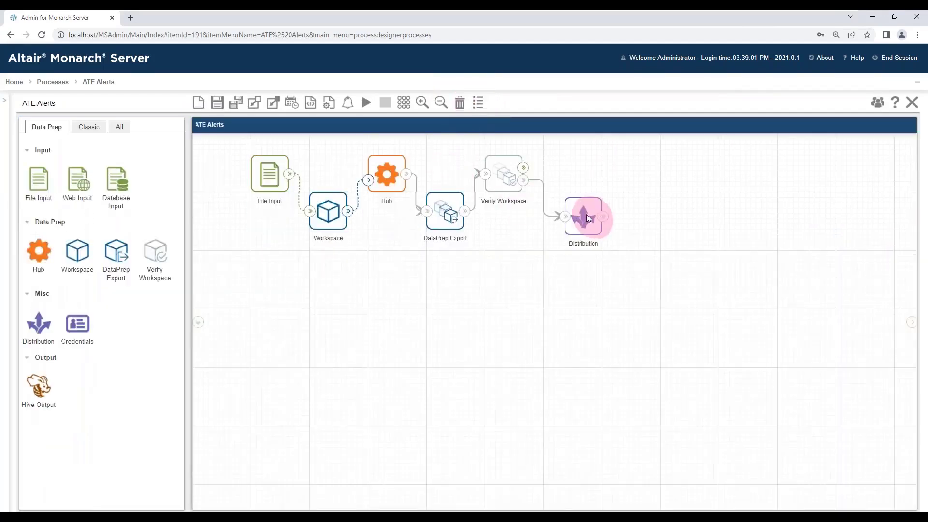
pyautogui.click(691, 211)
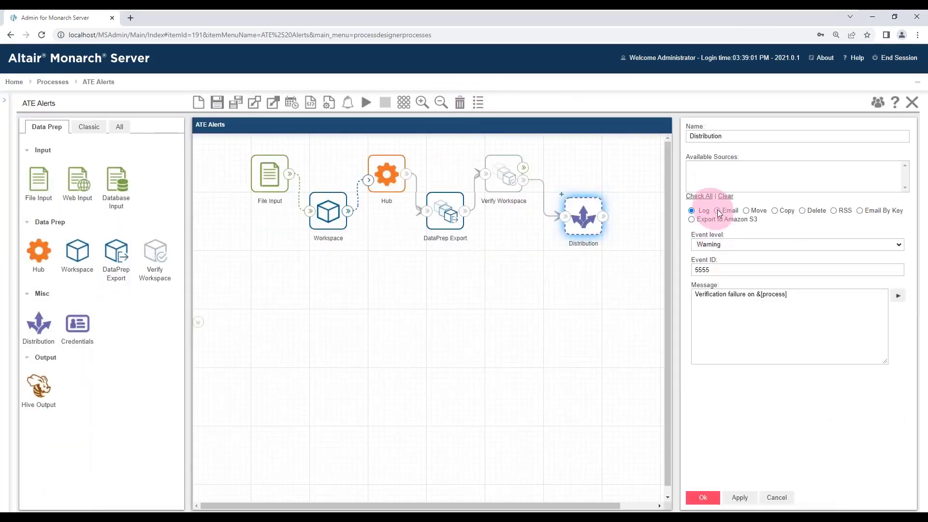
pyautogui.click(717, 212)
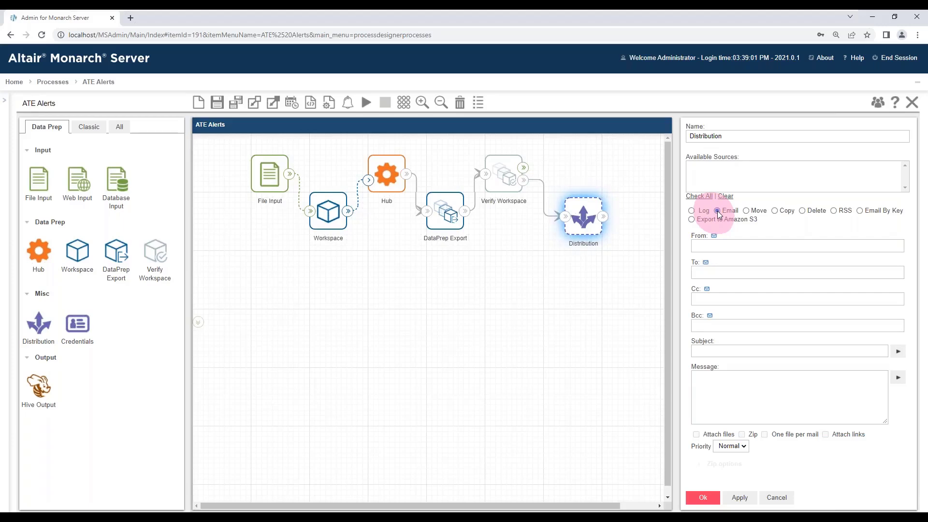
pyautogui.click(691, 211)
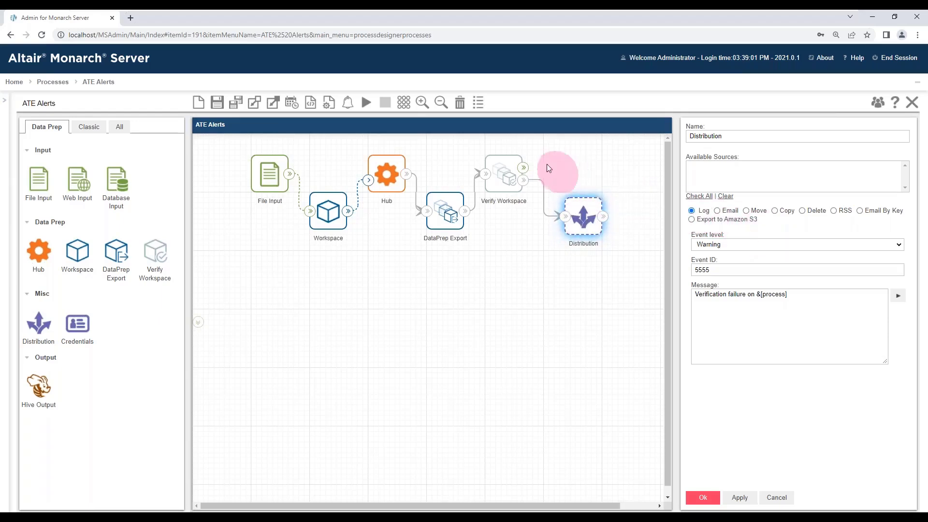
pyautogui.moveTo(501, 177)
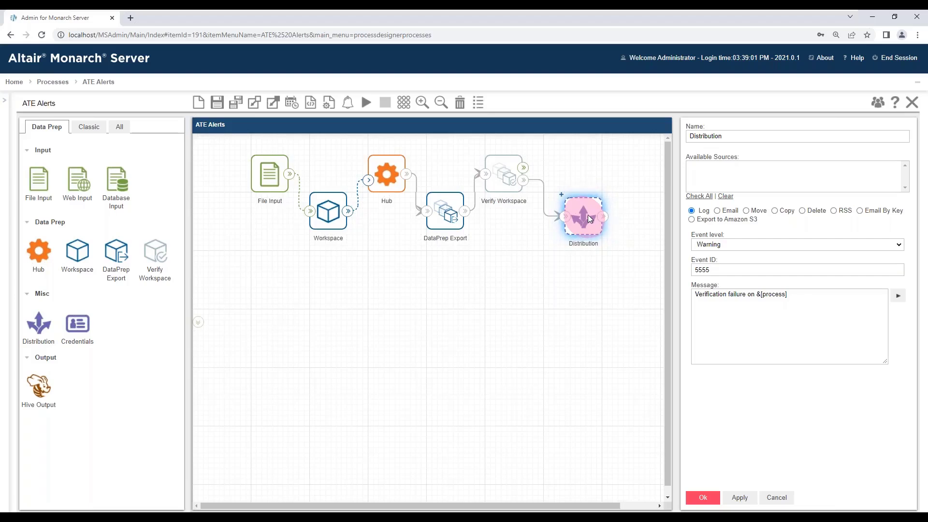
pyautogui.click(775, 499)
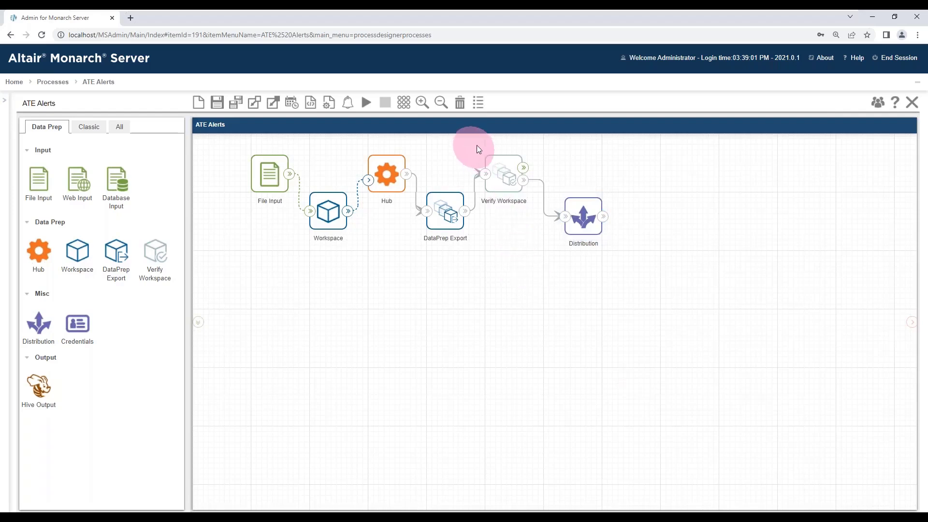
# Delete the Verify Workspace and Distribution items from the ATE Alerts process
pyautogui.moveTo(476, 145); pyautogui.dragTo(637, 265)
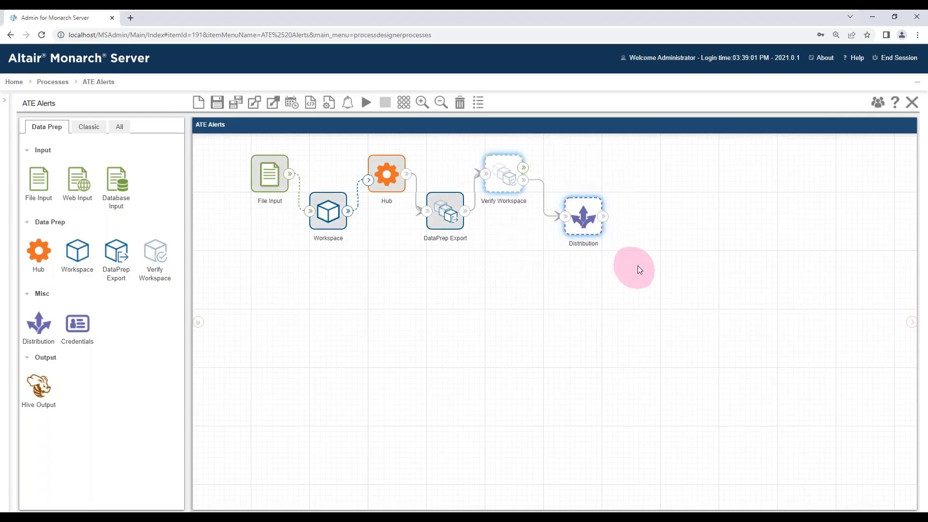
pyautogui.press('Delete')
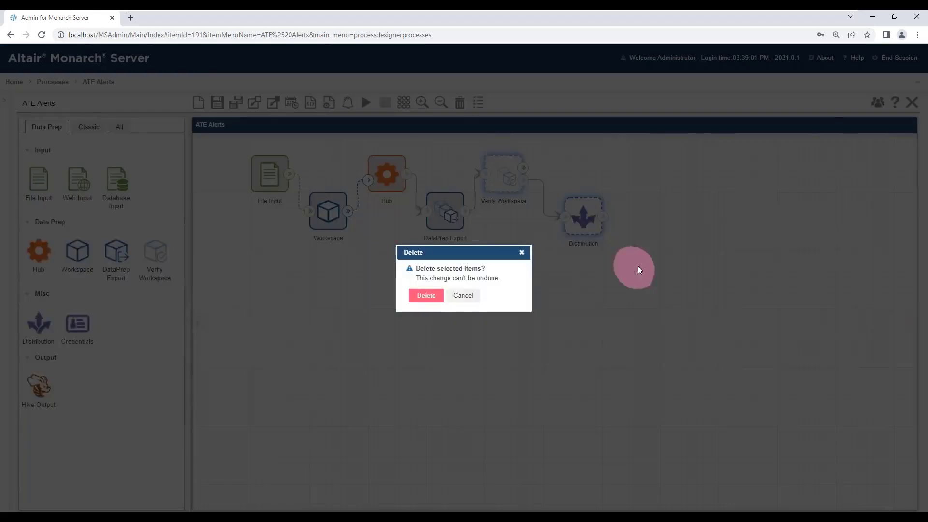
pyautogui.click(428, 297)
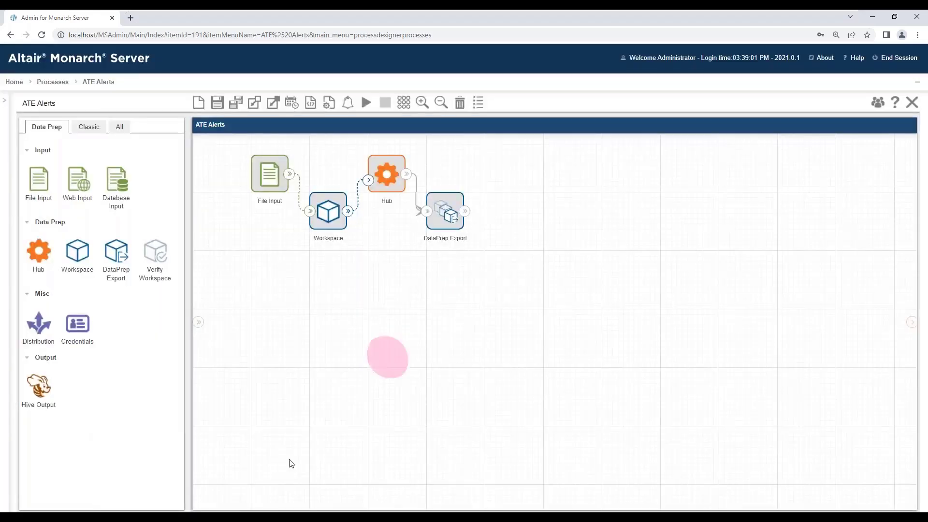
# Switch to Event Viewer and clear the Application log again without saving its contents
pyautogui.click(237, 511)
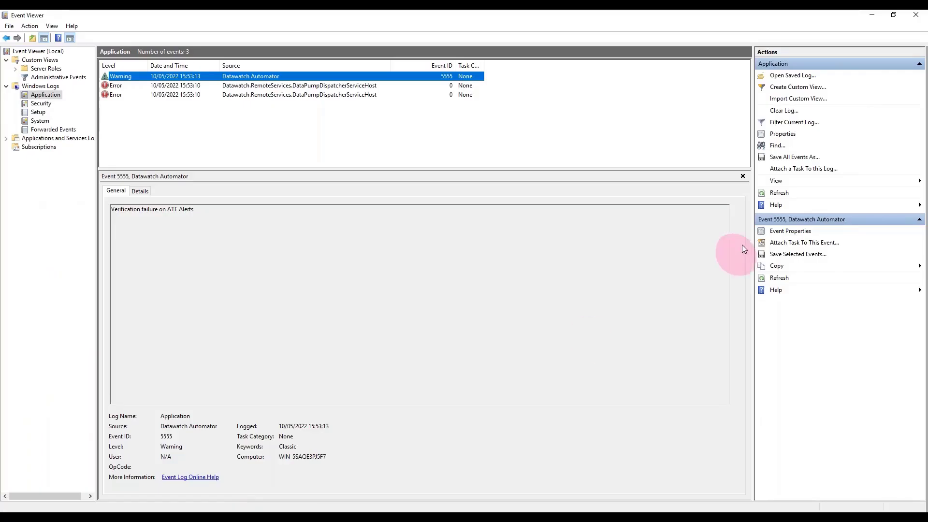
pyautogui.click(784, 111)
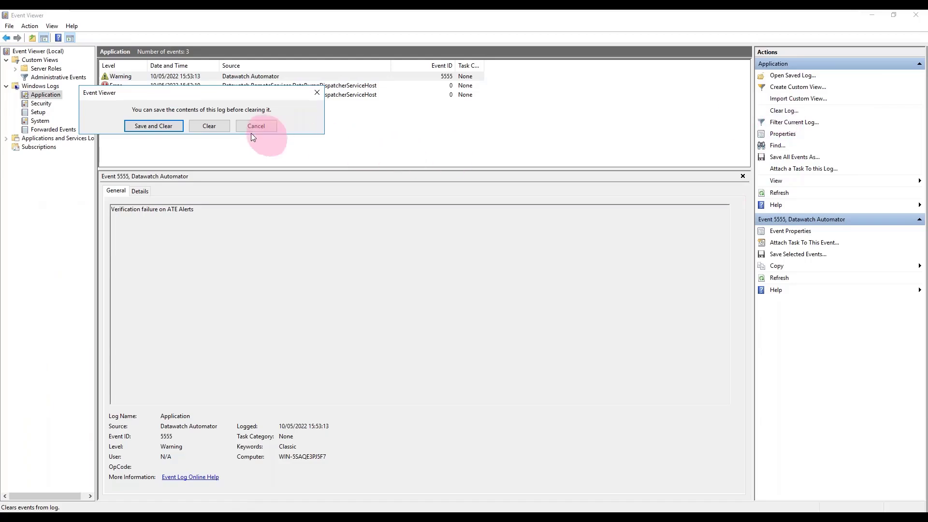
pyautogui.click(208, 127)
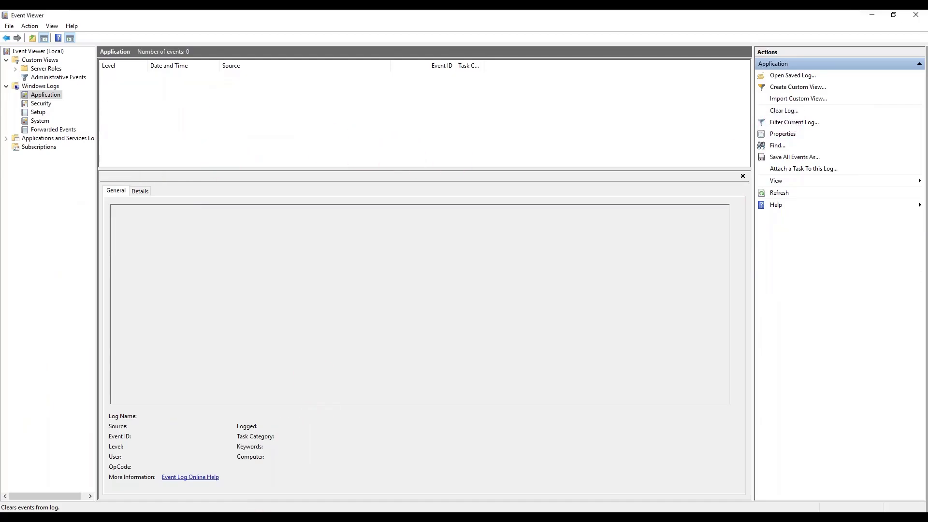
# Check the File Input item's input path in Monarch Server and delete all report files from the C:\ATE\Alerts\Input folder
pyautogui.click(103, 508)
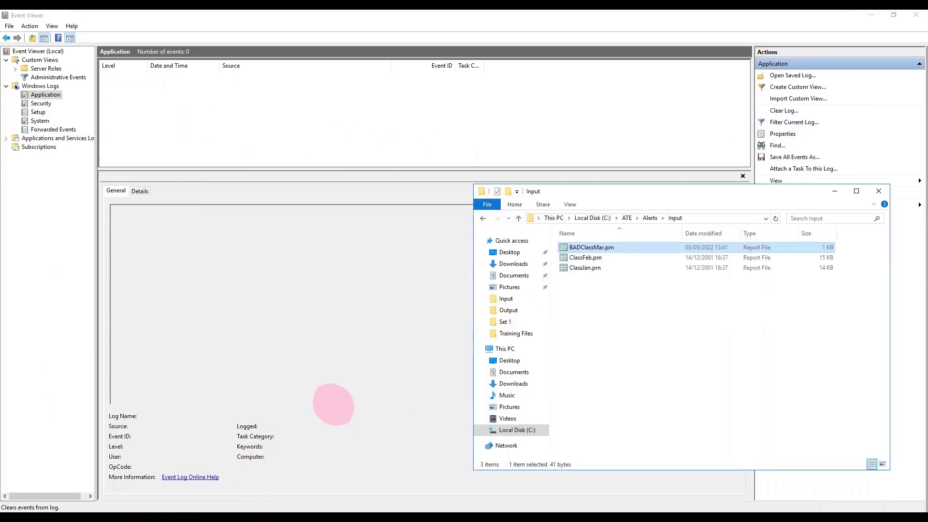
pyautogui.click(255, 503)
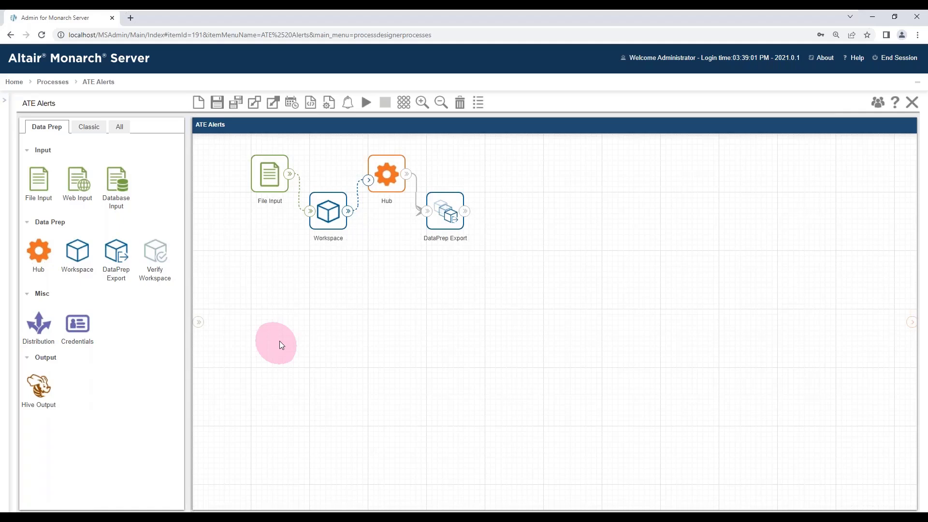
pyautogui.click(272, 173)
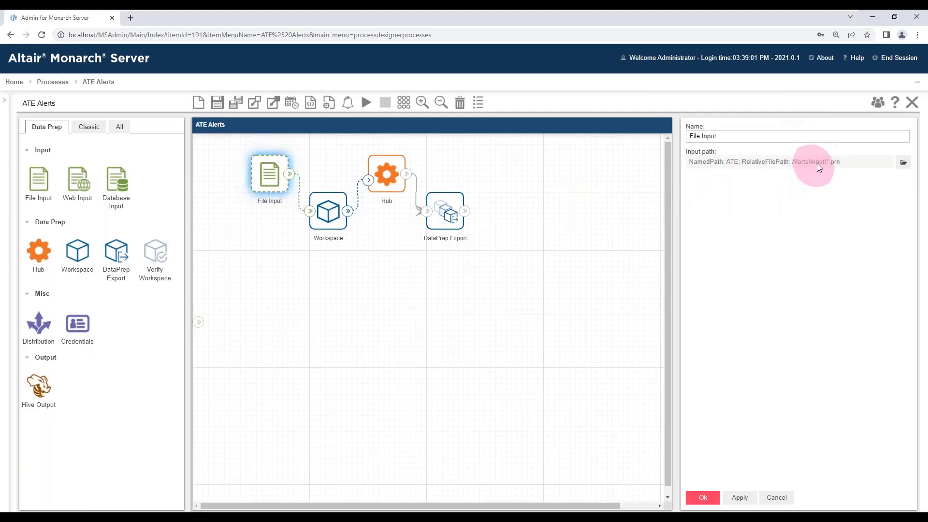
pyautogui.click(102, 516)
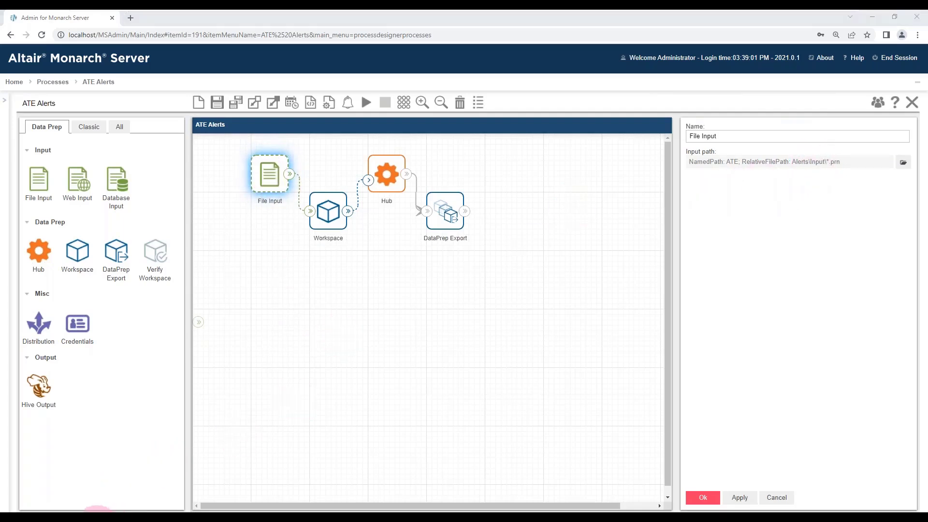
pyautogui.click(600, 268)
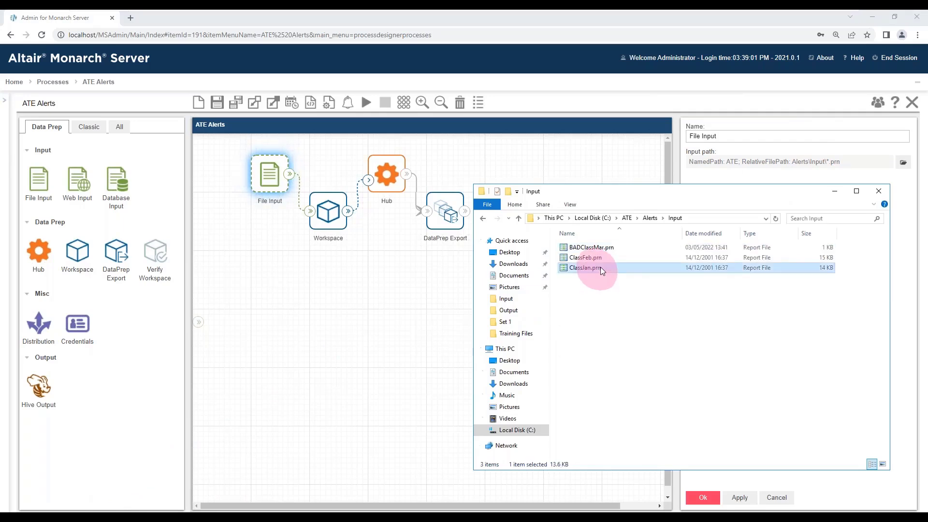
pyautogui.hotkey('ctrl', 'a')
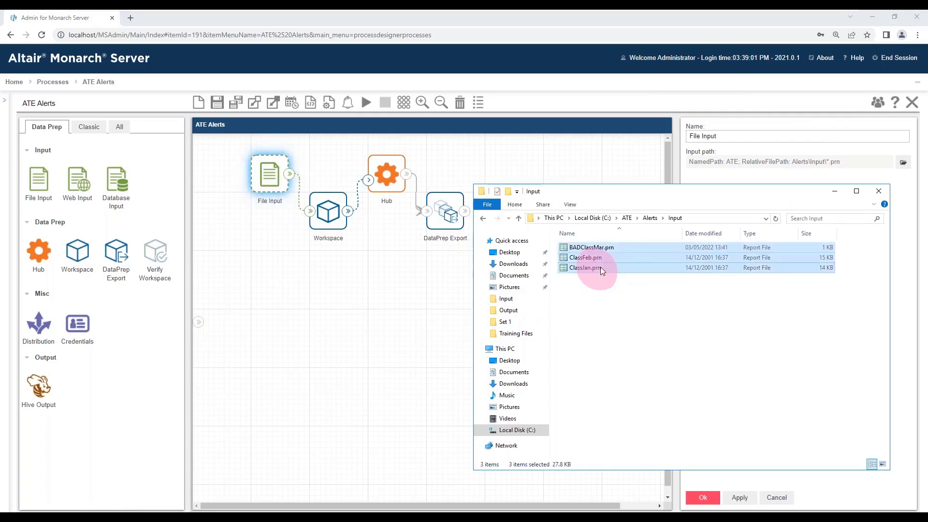
pyautogui.press('Delete')
pyautogui.click(356, 317)
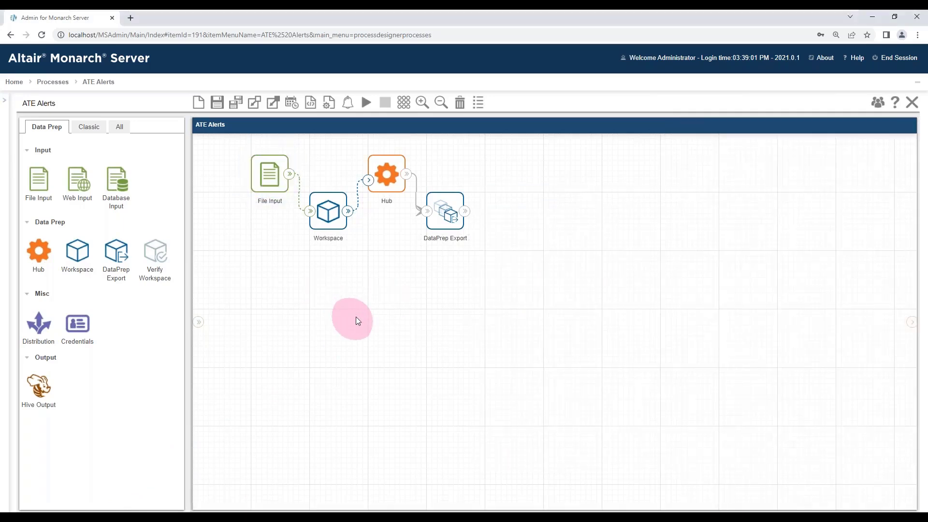
# Run the ATE Alerts process with the empty input folder and stay in log mode
pyautogui.click(365, 104)
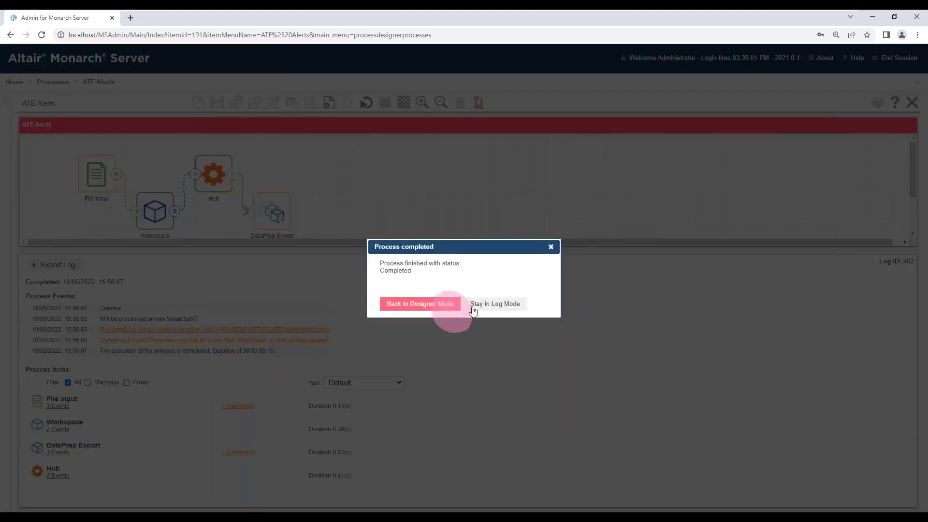
pyautogui.click(486, 305)
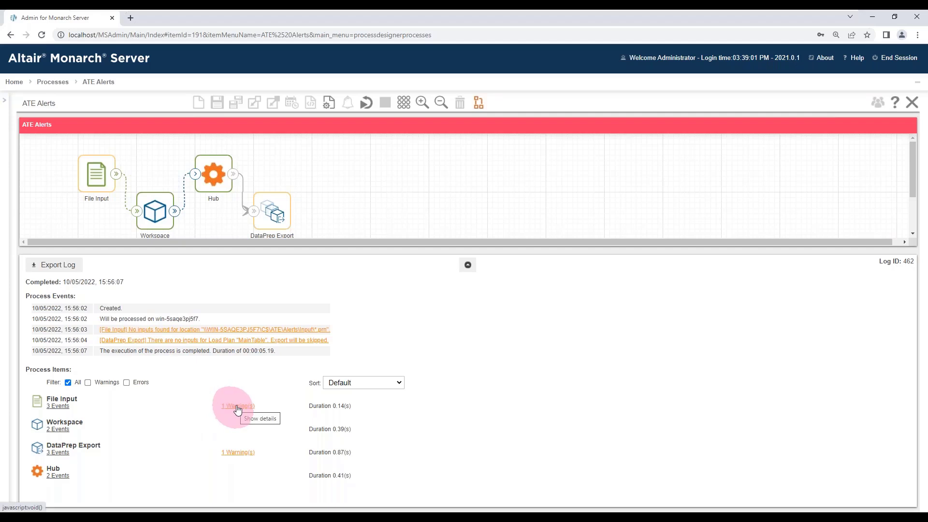
# Switch to Event Viewer and refresh the Application log to check for new events
pyautogui.click(251, 505)
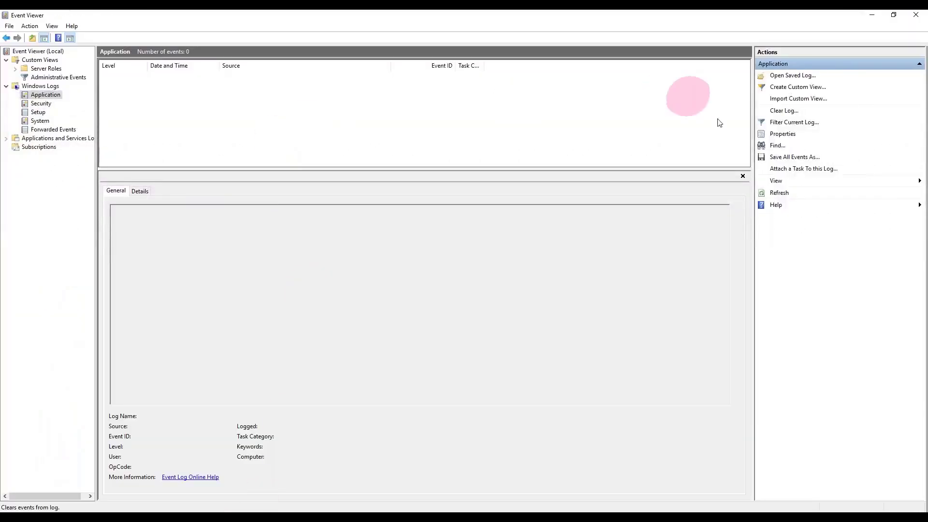
pyautogui.click(776, 195)
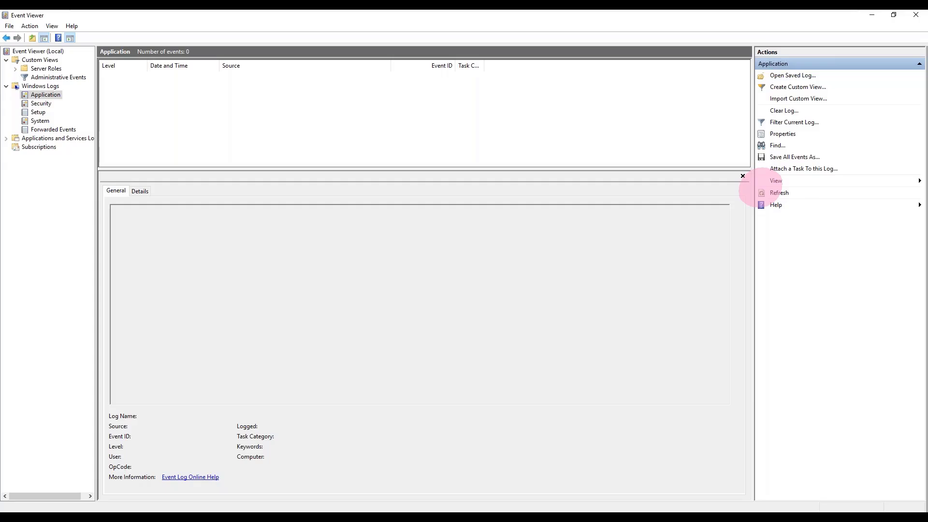
pyautogui.click(775, 193)
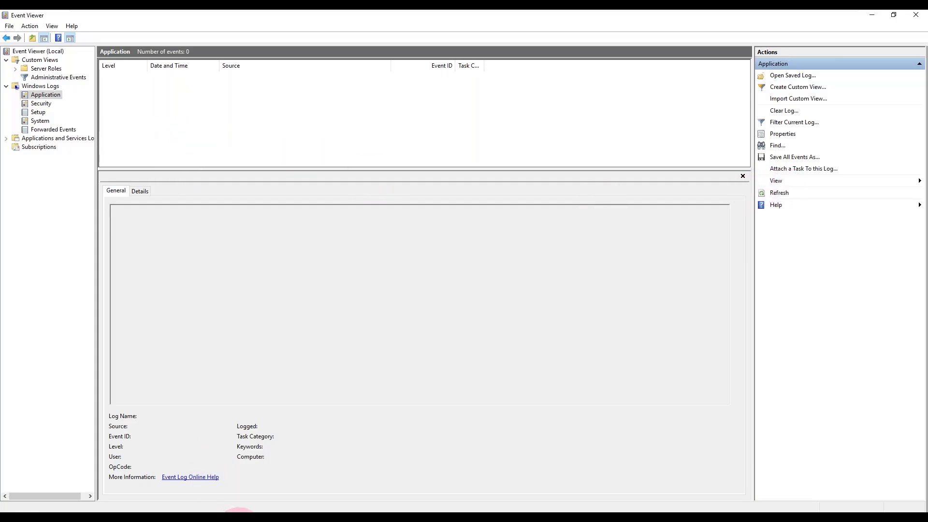
# Return to the ATE Alerts process in Monarch Server's designer mode and add a process alert with the code SystemAlertNoInputToExporter
pyautogui.click(226, 508)
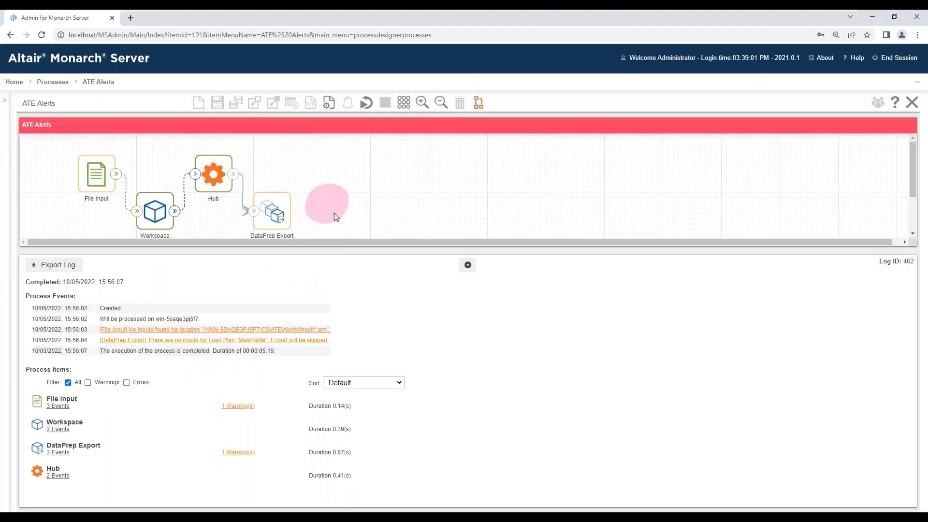
pyautogui.click(477, 104)
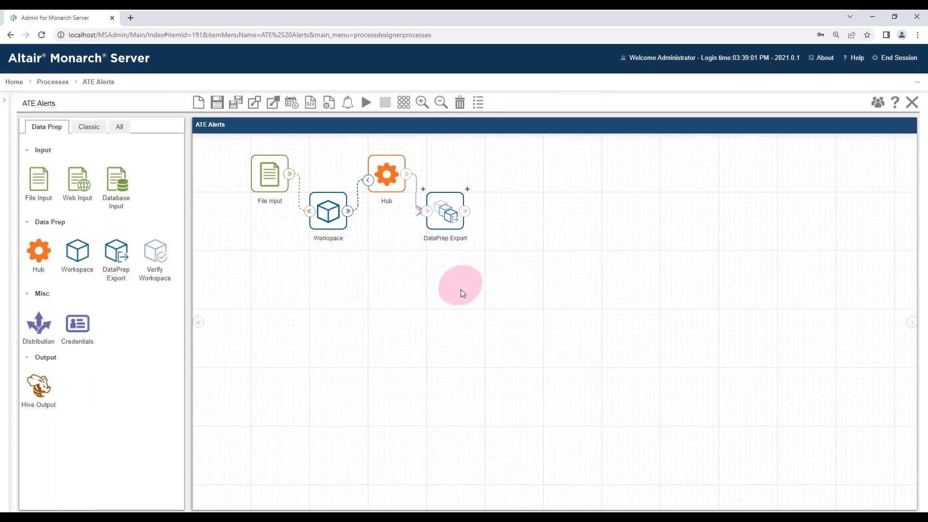
pyautogui.click(347, 104)
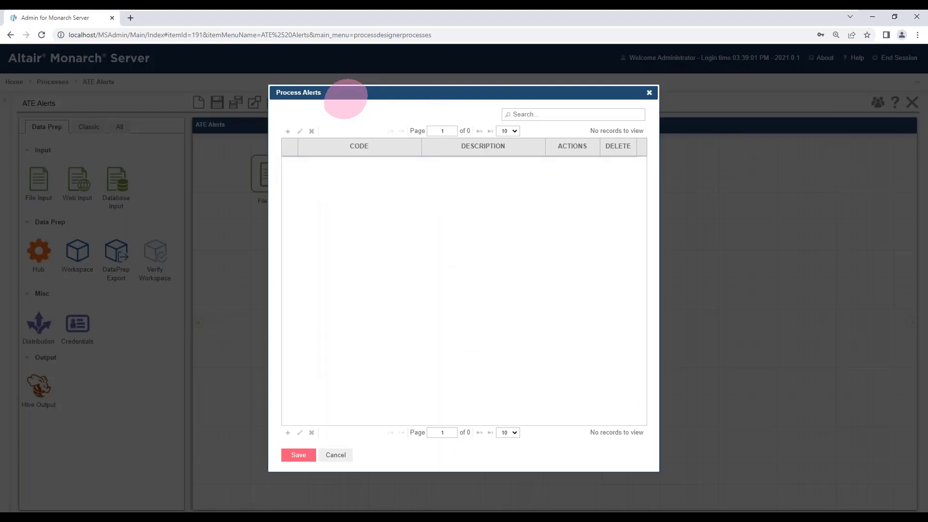
pyautogui.click(288, 135)
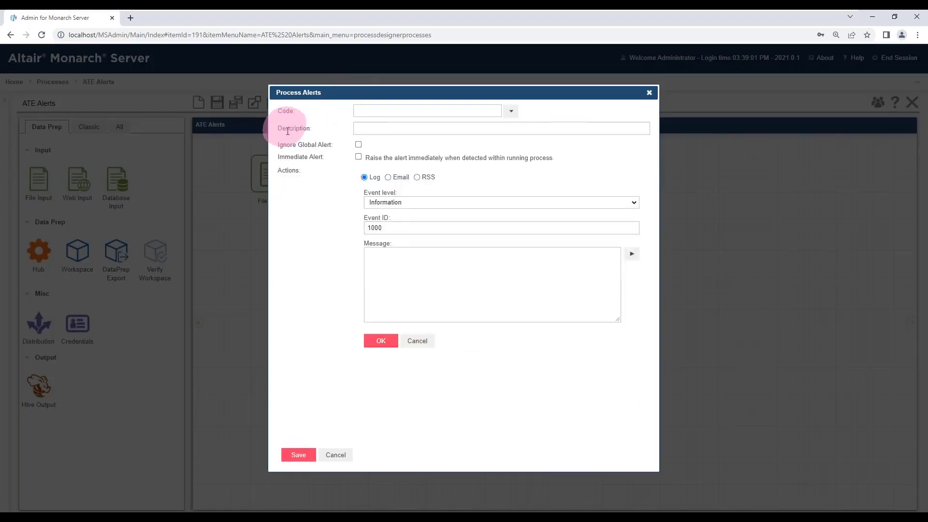
pyautogui.click(511, 114)
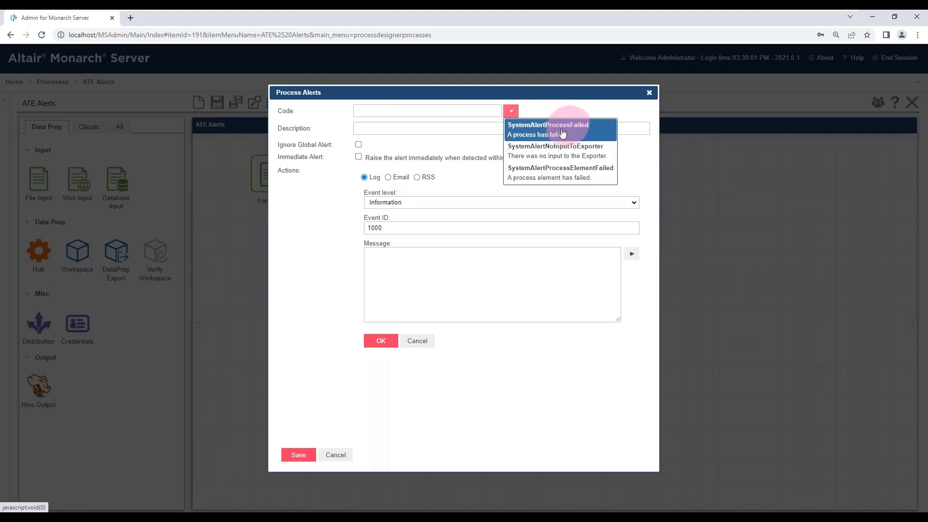
pyautogui.click(571, 154)
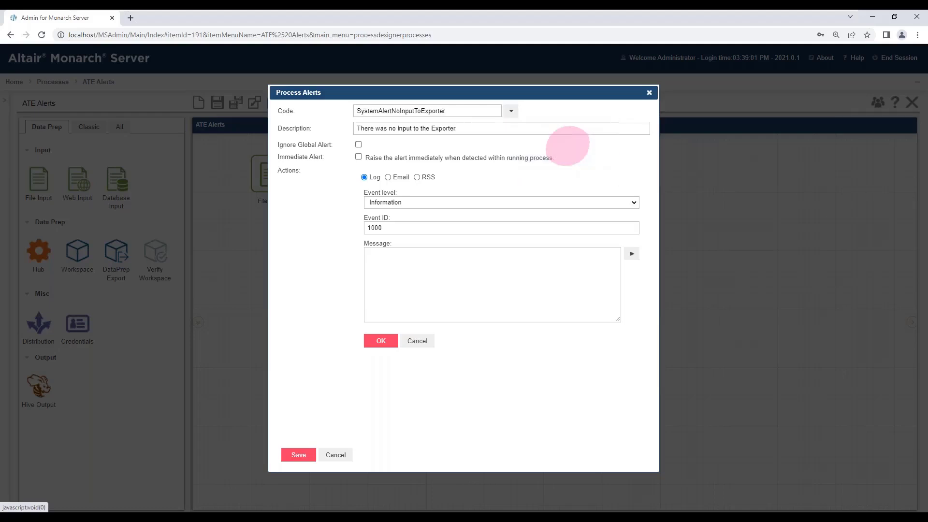
# Log the alert with event ID 7777 and the message "Proc failed : &[process]" using the process name macro, and save the process alerts
pyautogui.click(387, 276)
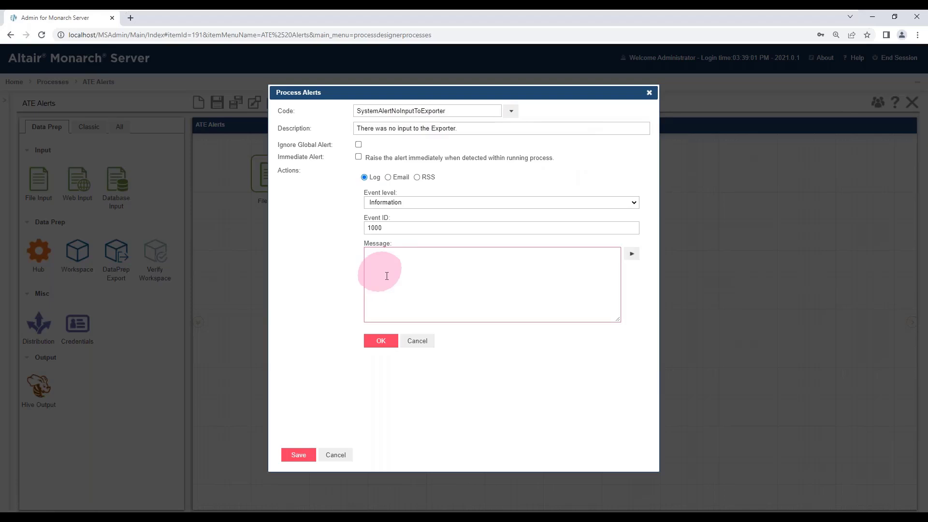
pyautogui.doubleClick(389, 231)
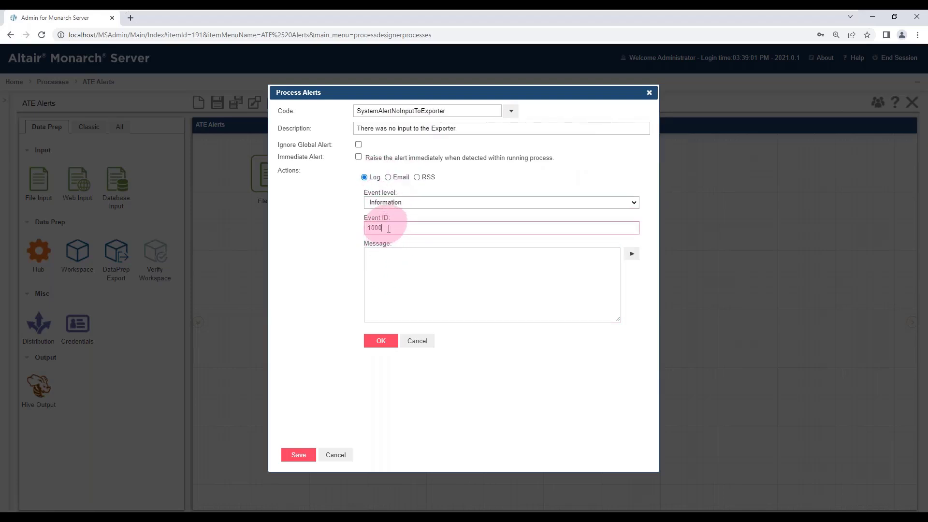
pyautogui.write('7777')
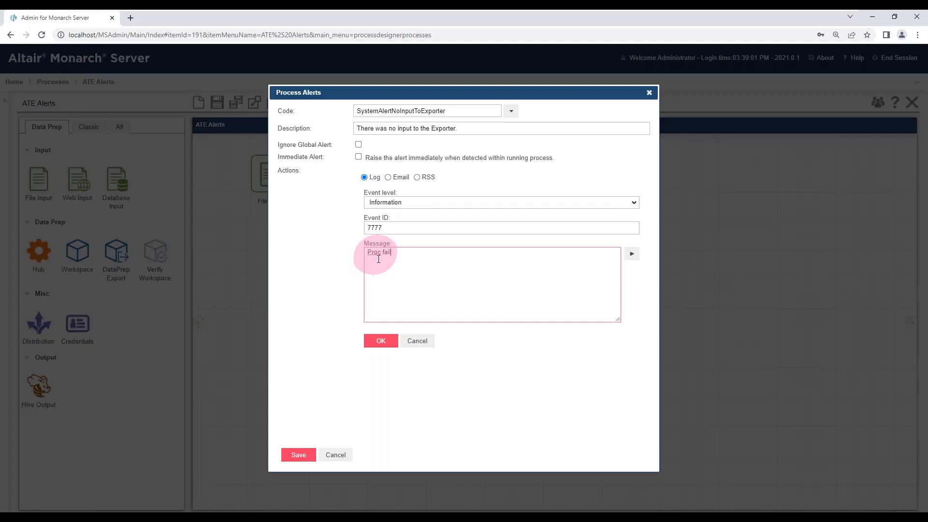
pyautogui.click(633, 258)
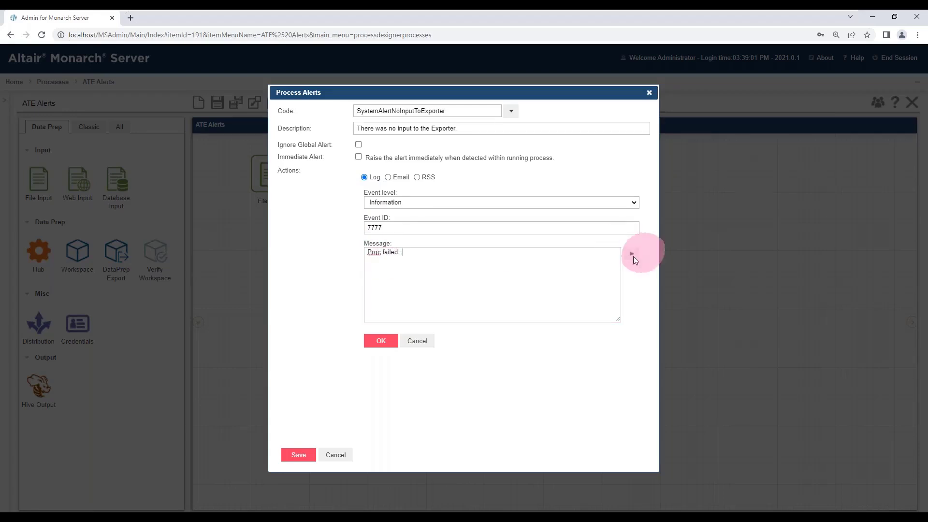
pyautogui.click(442, 379)
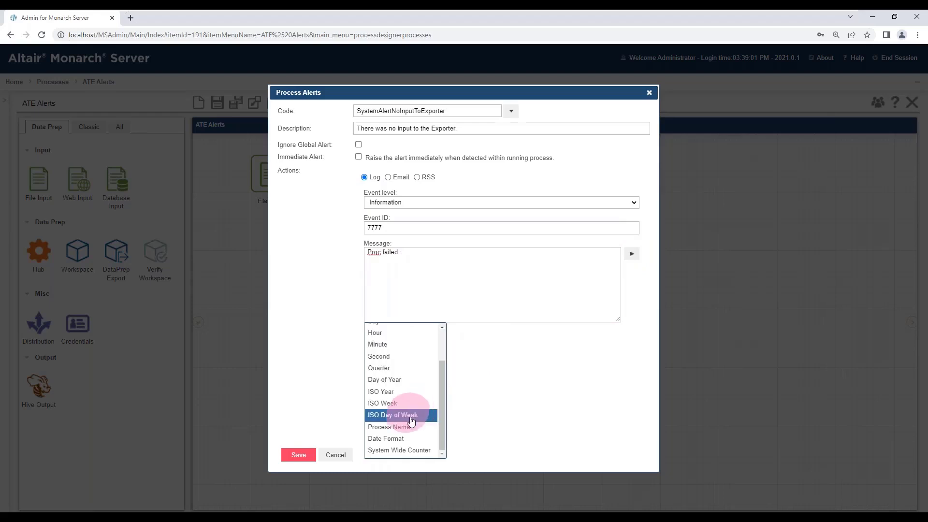
pyautogui.click(402, 455)
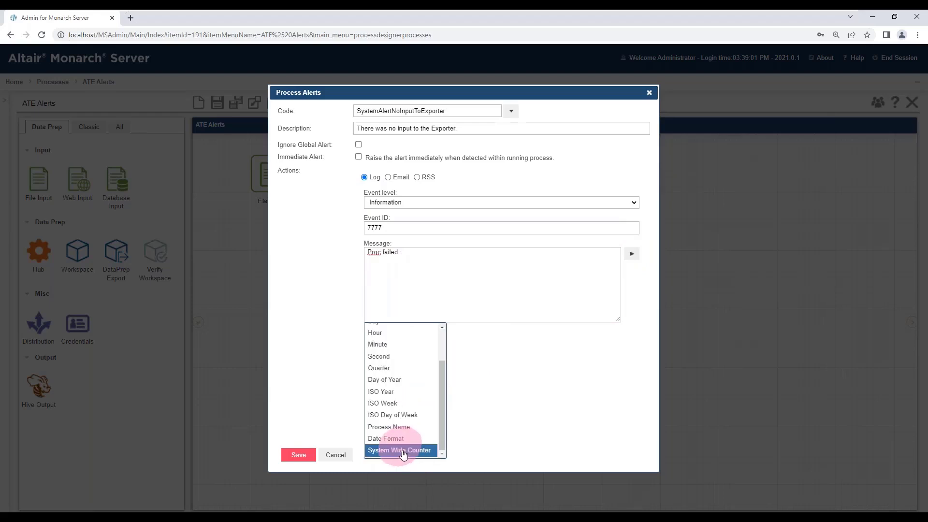
pyautogui.click(391, 428)
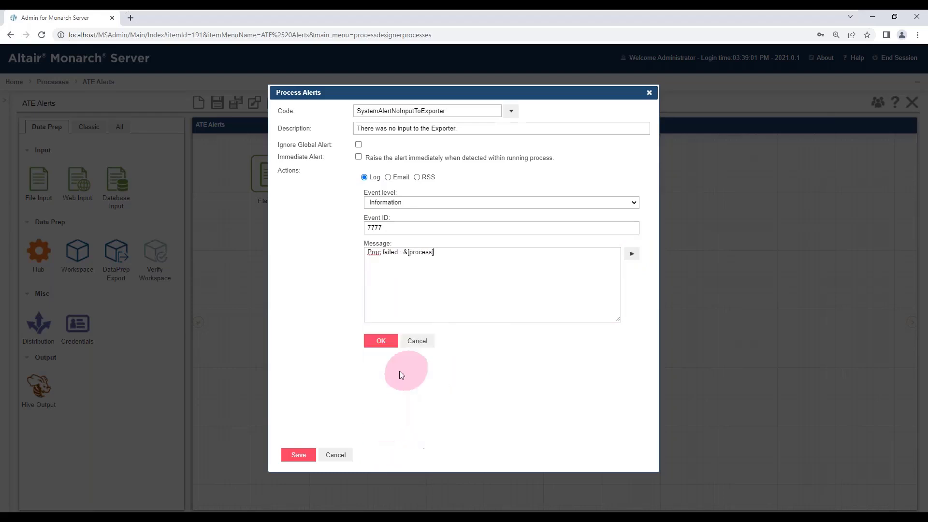
pyautogui.click(381, 342)
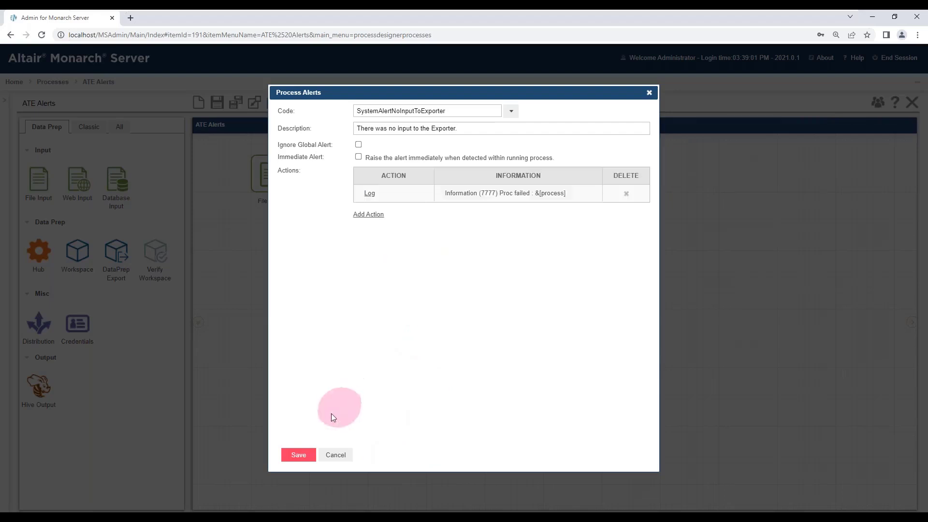
pyautogui.click(294, 455)
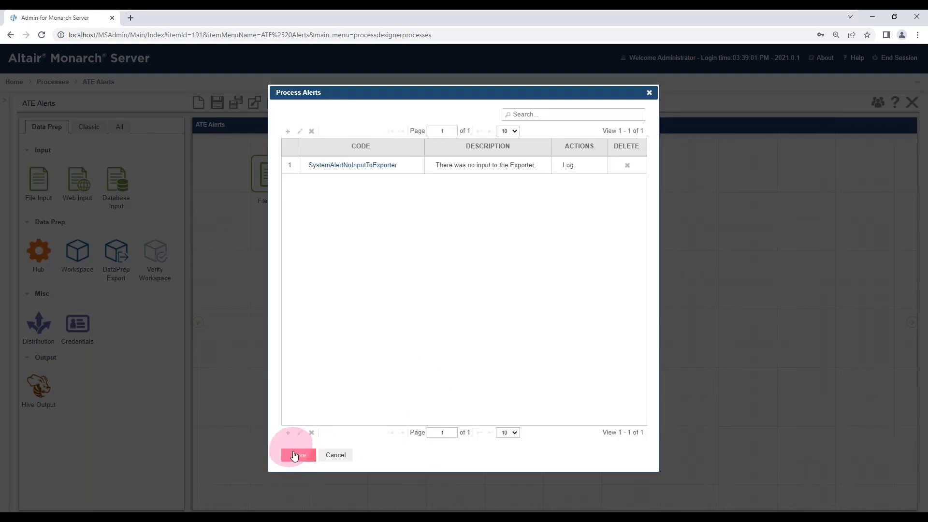
pyautogui.click(297, 457)
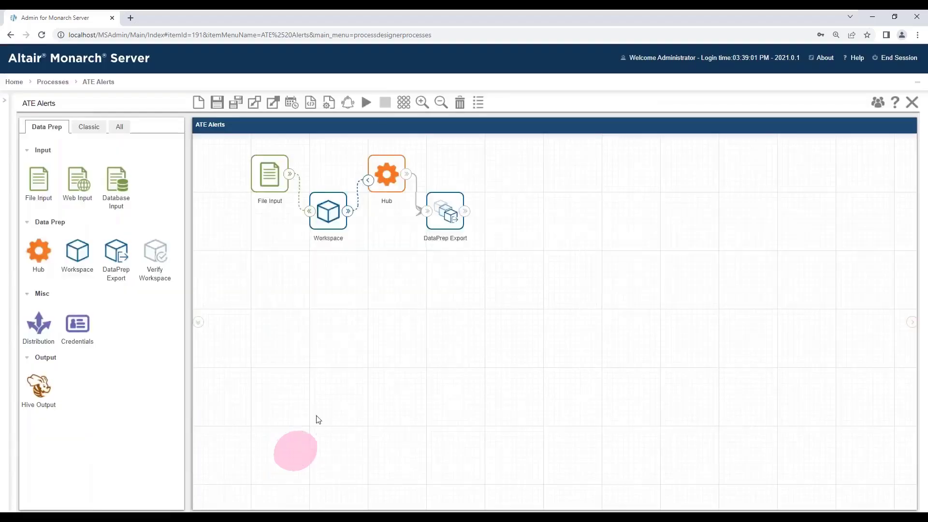
# Run the ATE Alerts process, decline saving the password, stay in log mode and review the run's log
pyautogui.click(367, 103)
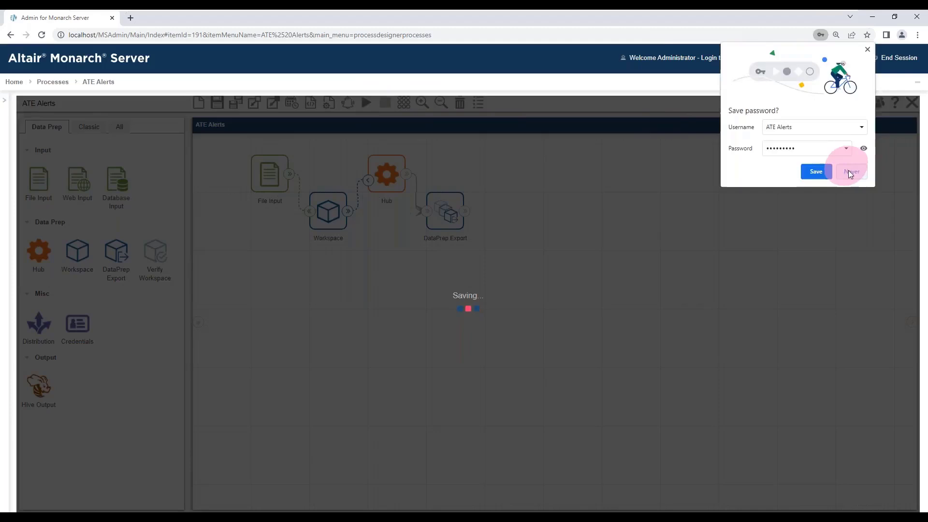
pyautogui.click(850, 173)
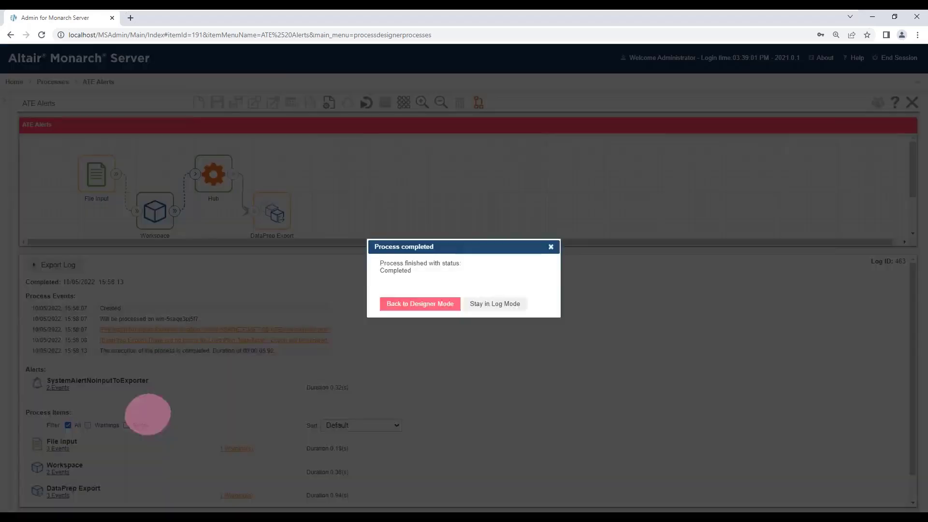
pyautogui.click(481, 304)
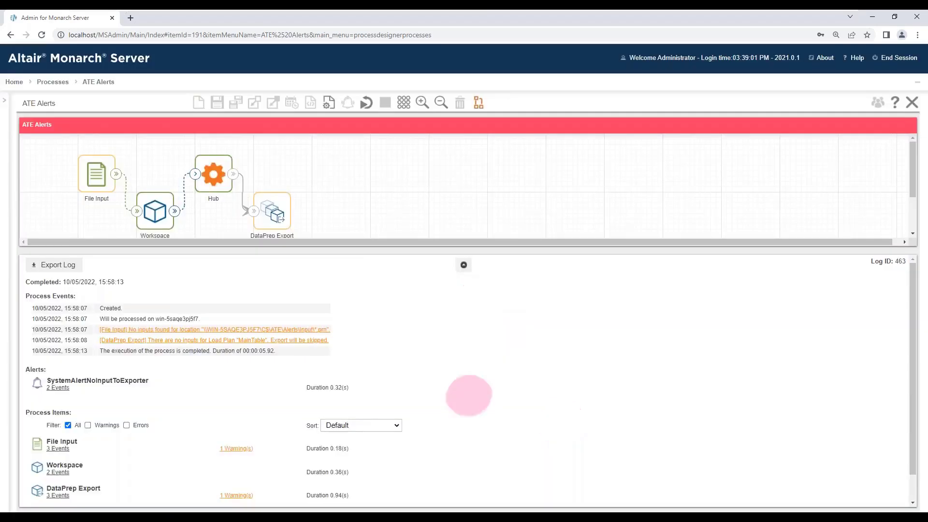
pyautogui.scroll(-1, 154, 406)
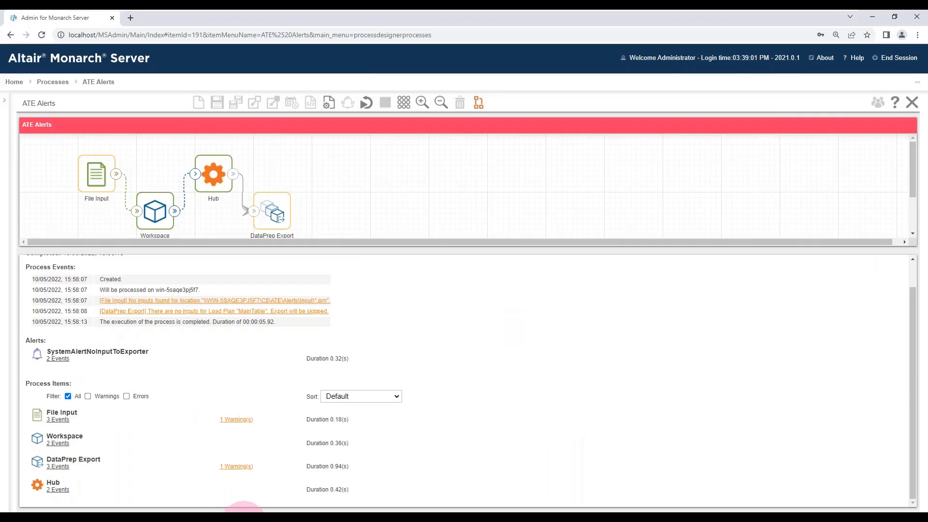
# Switch to Event Viewer, refresh the Application log and examine the message text of the Datawatch Automator event
pyautogui.click(271, 508)
pyautogui.click(779, 192)
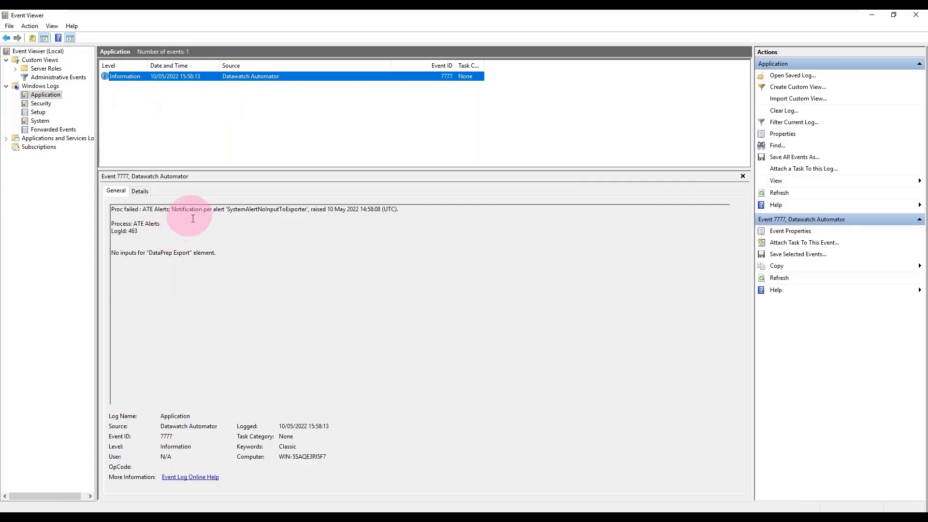
pyautogui.moveTo(224, 210); pyautogui.dragTo(103, 210)
pyautogui.click(142, 209)
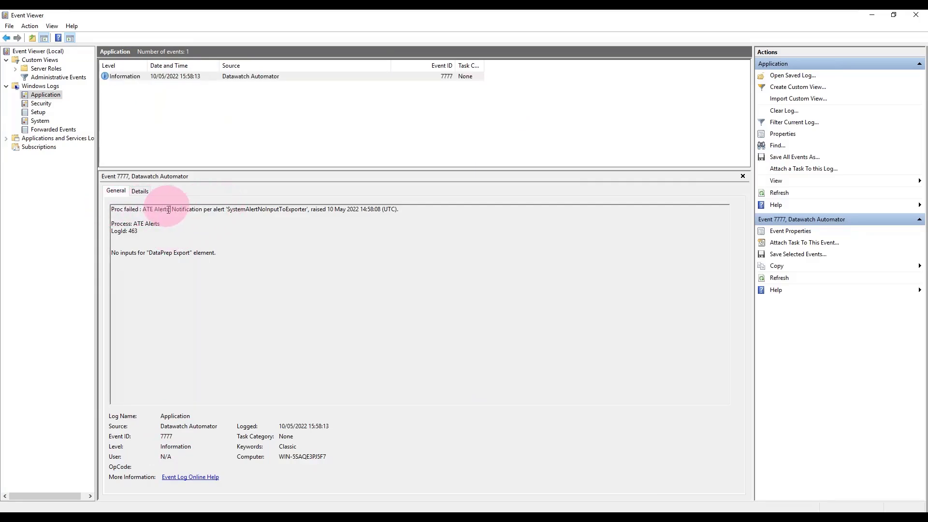
pyautogui.click(164, 210)
pyautogui.moveTo(161, 211); pyautogui.dragTo(82, 201)
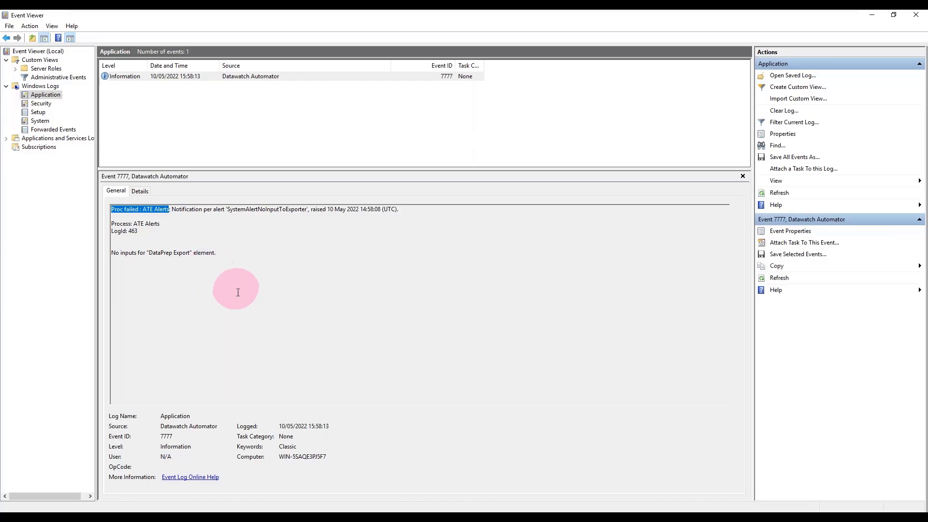
# Switch back to Monarch Server and return the ATE Alerts process to designer mode
pyautogui.moveTo(222, 510)
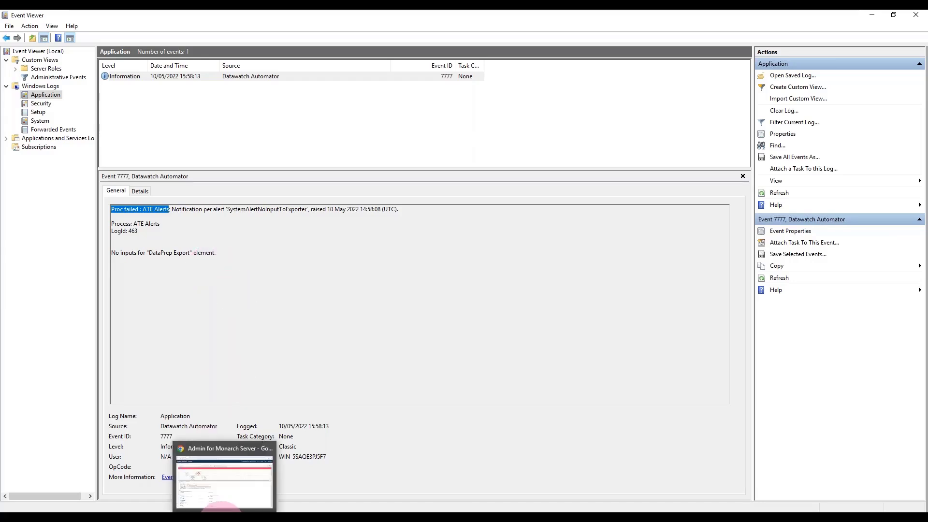
pyautogui.click(223, 486)
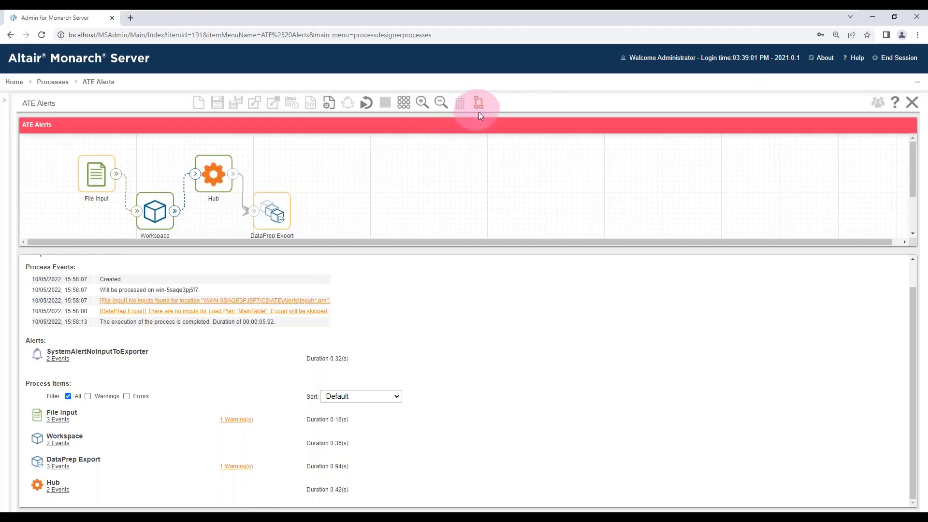
pyautogui.click(480, 104)
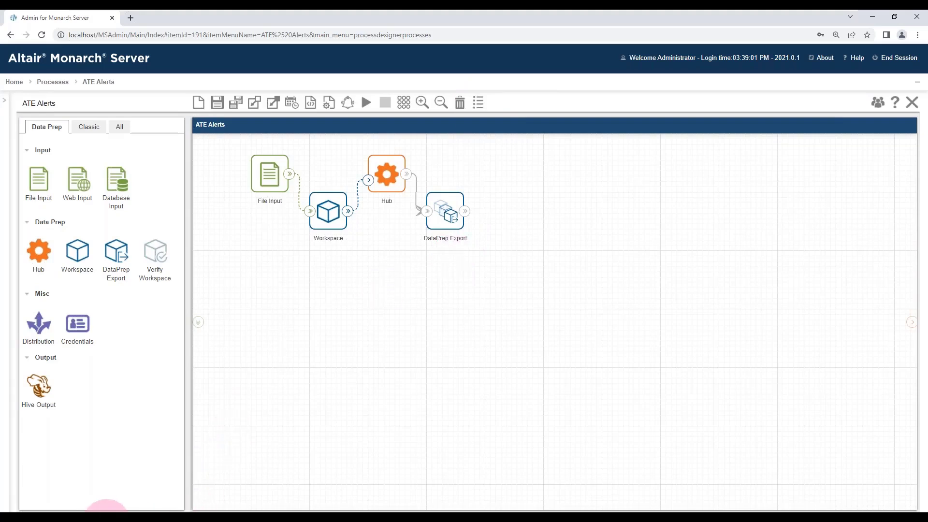
# In File Explorer, copy all report files from the C:\ATE\Alerts\Master folder into the C:\ATE\Alerts\Input folder
pyautogui.click(96, 515)
pyautogui.click(652, 219)
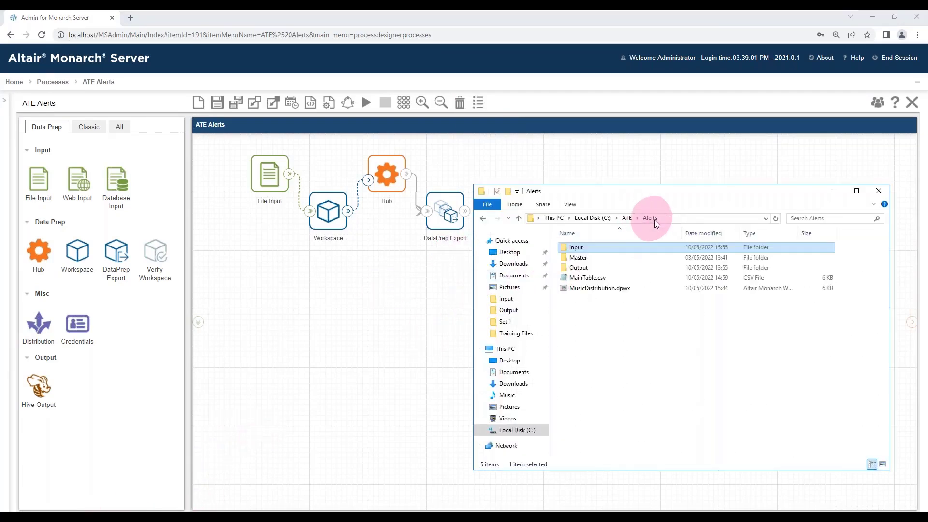
pyautogui.doubleClick(578, 257)
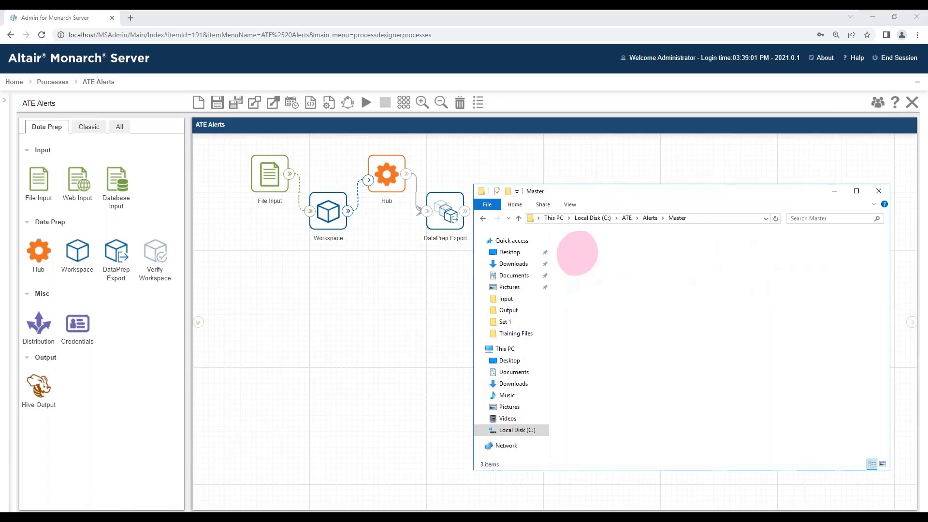
pyautogui.hotkey('ctrl', 'a')
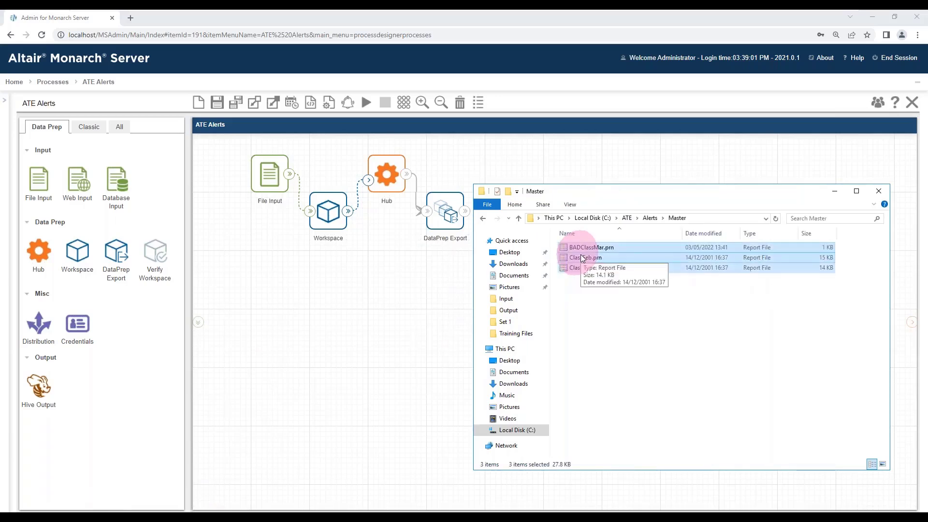
pyautogui.click(652, 218)
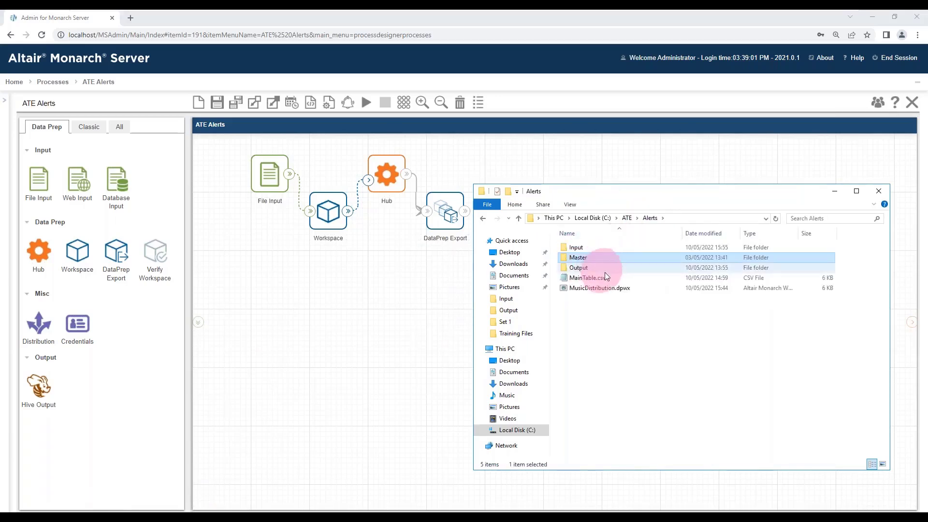
pyautogui.doubleClick(584, 246)
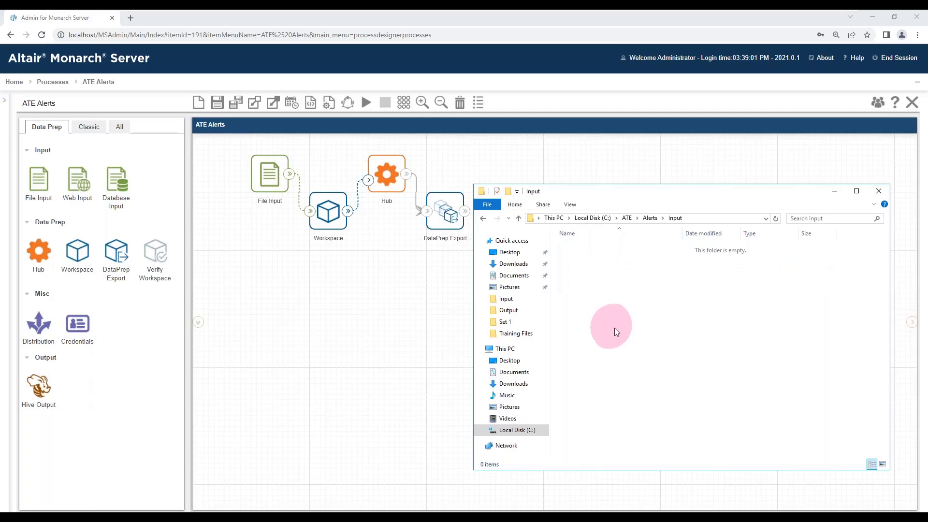
pyautogui.hotkey('ctrl', 'v')
# Return to Monarch Server and open the settings of the DataPrep Export item in the ATE Alerts process
pyautogui.click(341, 356)
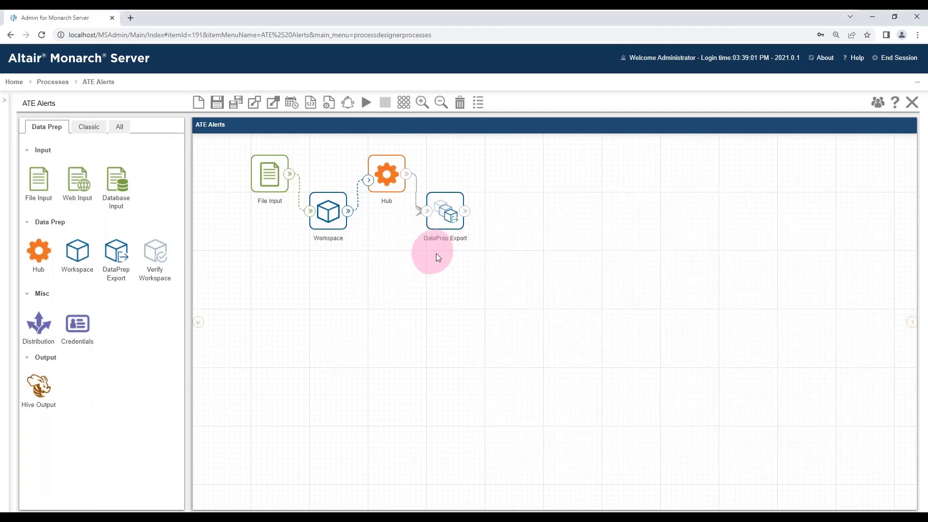
pyautogui.doubleClick(445, 214)
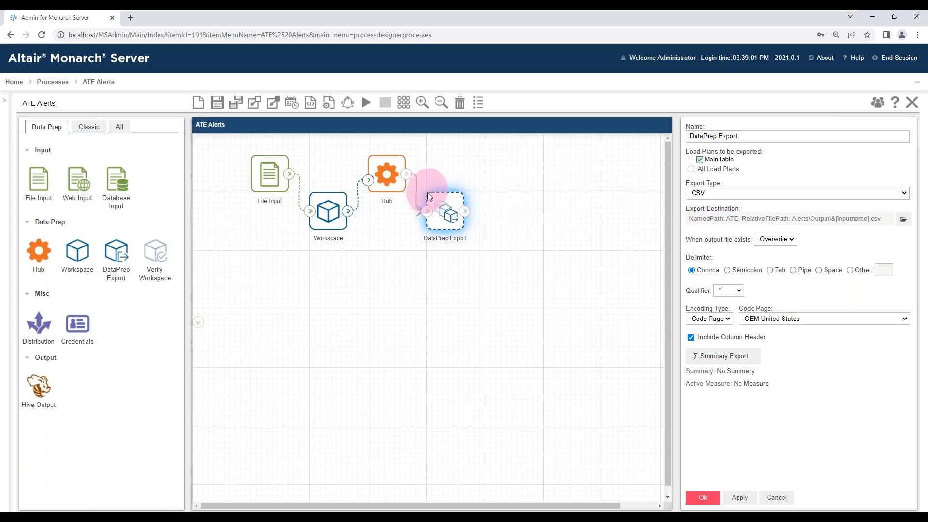
pyautogui.moveTo(439, 201)
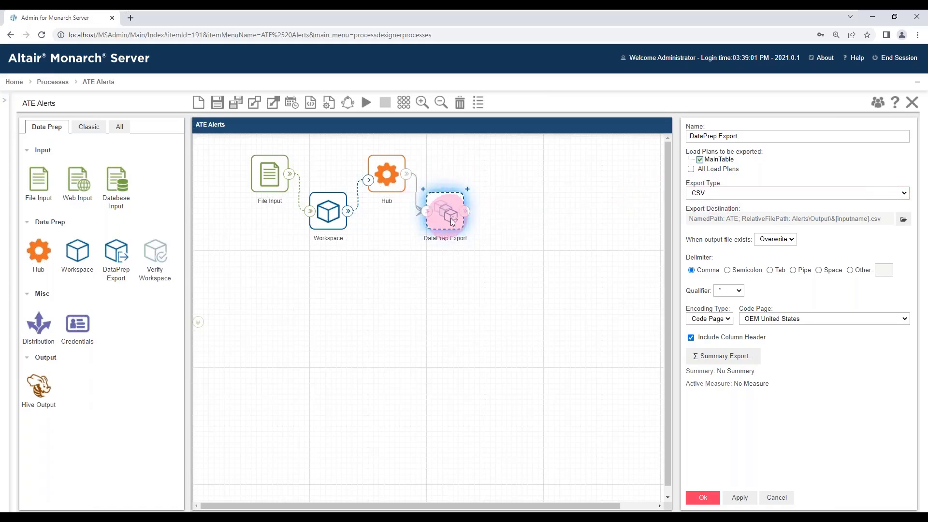
# Set the DataPrep Export type to OLE DB and ODBC, using the SQL Test oleDB connection definition
pyautogui.click(726, 193)
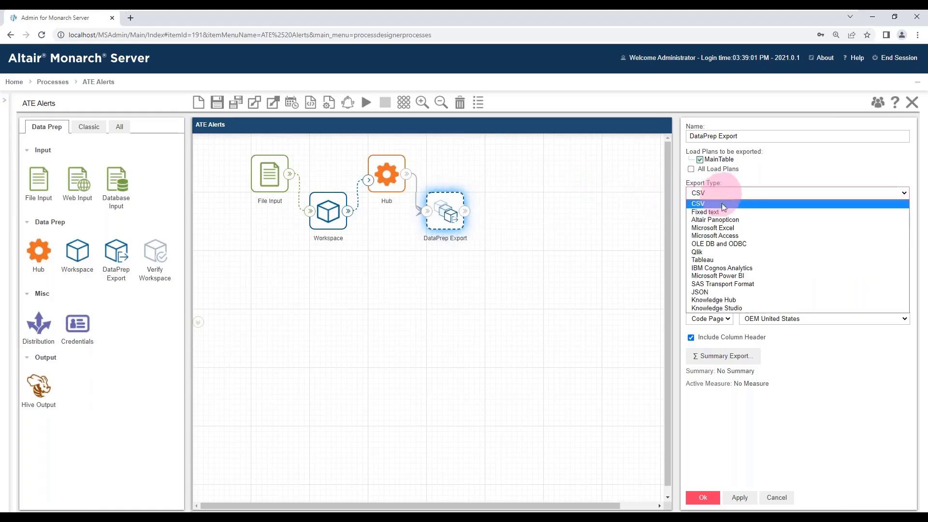
pyautogui.click(714, 244)
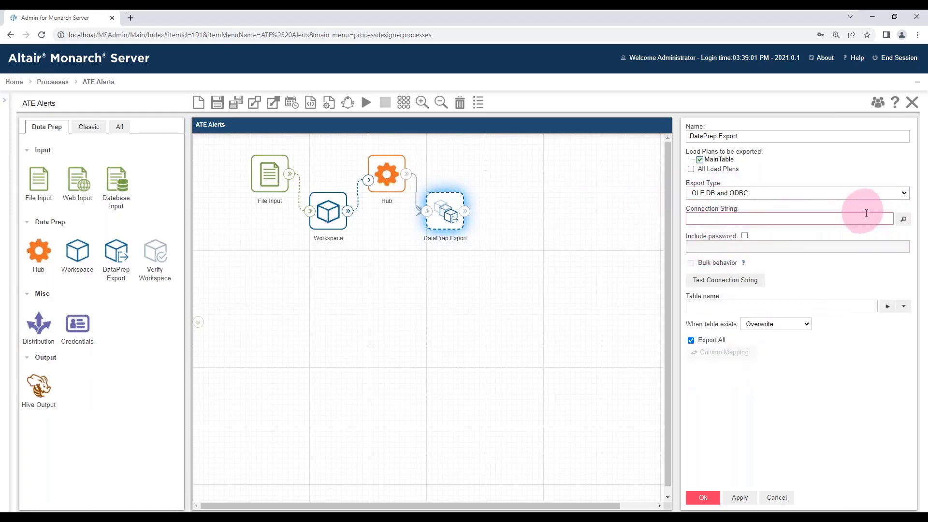
pyautogui.click(902, 219)
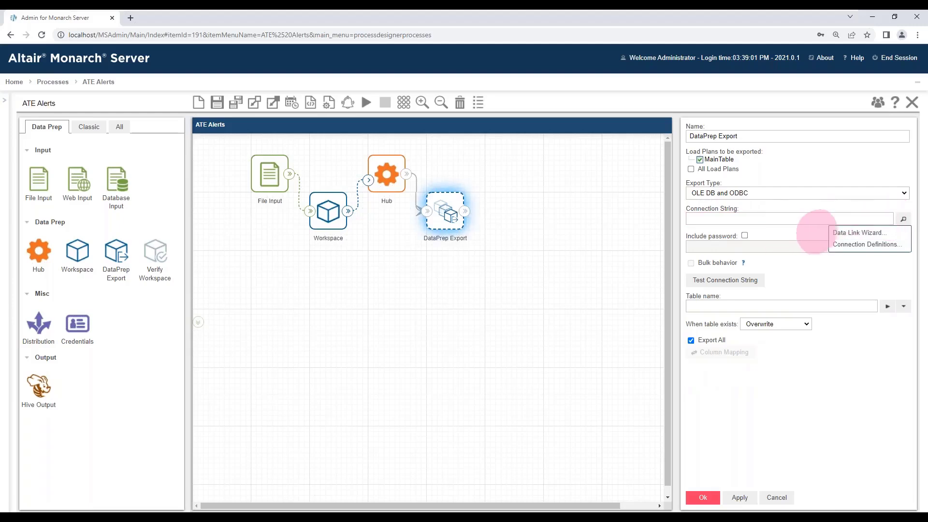
pyautogui.click(850, 244)
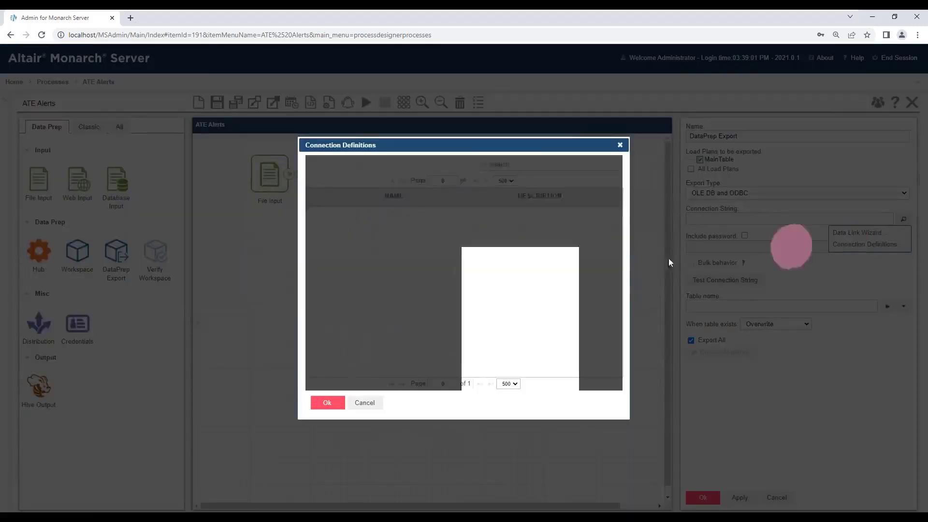
pyautogui.click(345, 215)
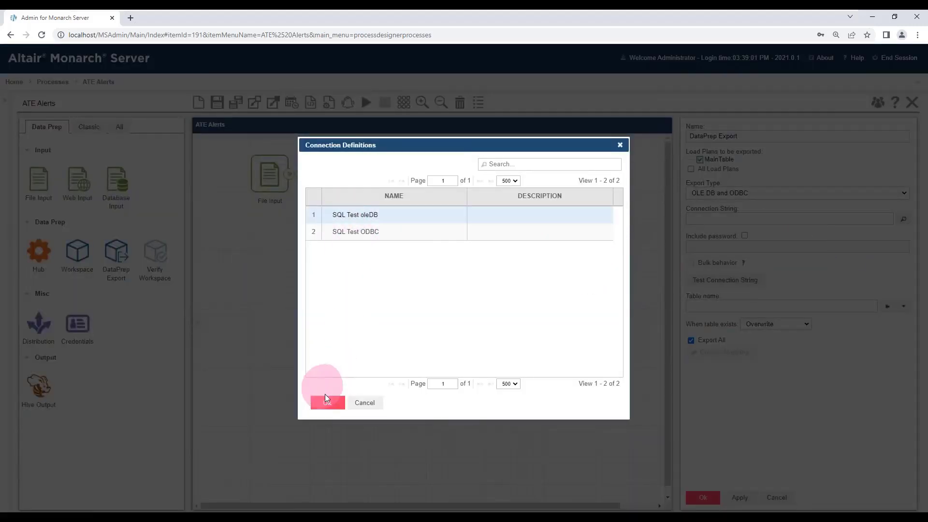
pyautogui.click(327, 403)
# Edit the database connection password and test the connection string
pyautogui.click(736, 247)
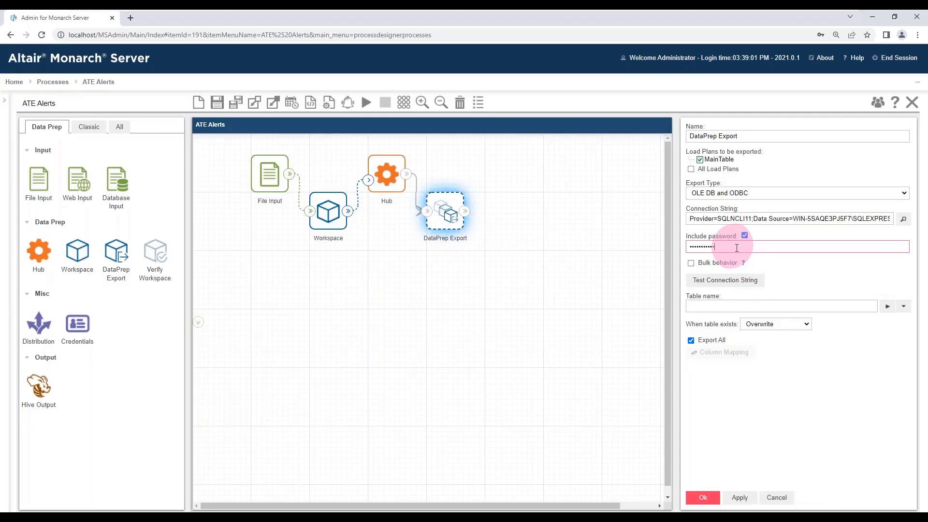
pyautogui.click(726, 284)
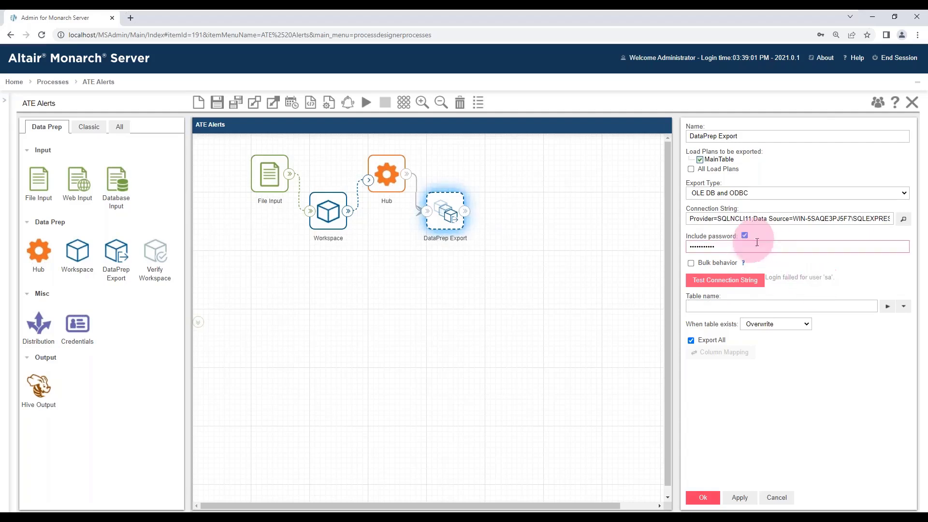
pyautogui.click(729, 247)
# Set the export table name to x and accept the DataPrep Export settings
pyautogui.click(705, 500)
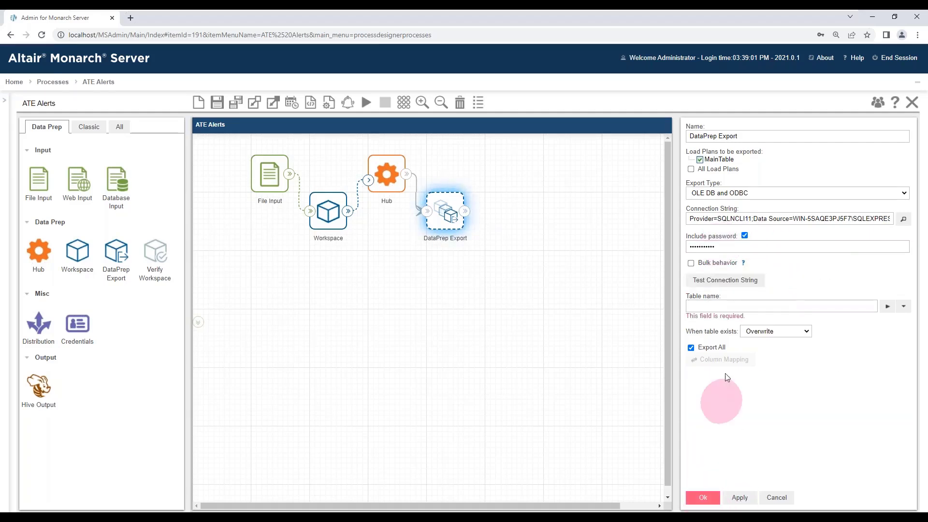
pyautogui.click(724, 306)
pyautogui.write('x')
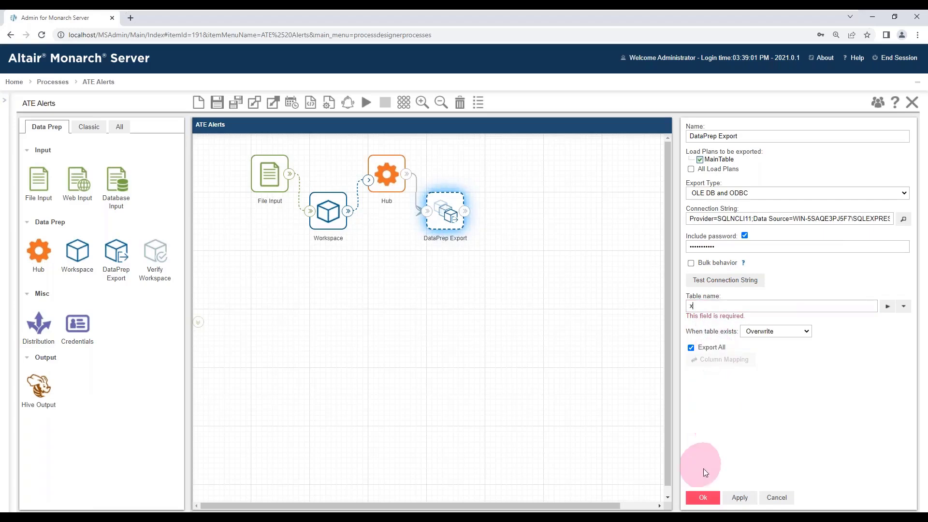
pyautogui.click(703, 498)
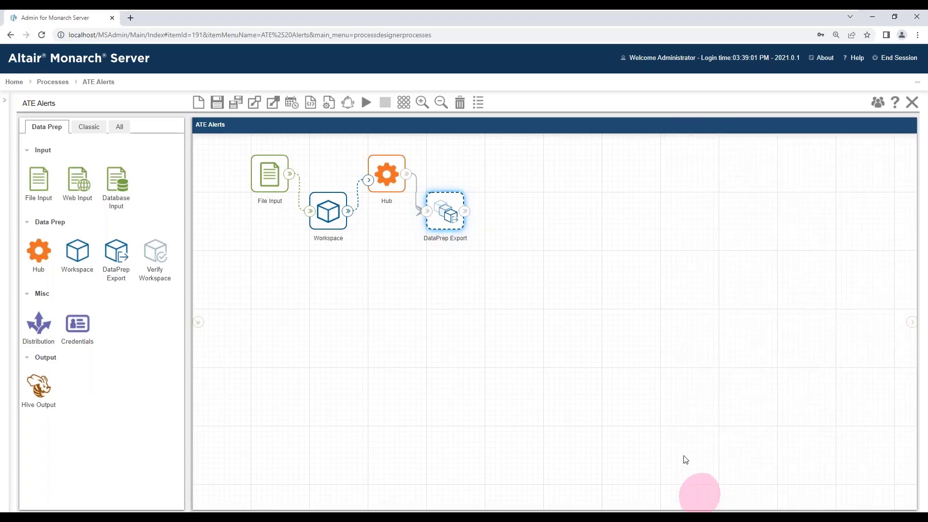
# Run the ATE Alerts process, stay in log mode and expand the DataPrep Export errors
pyautogui.click(366, 104)
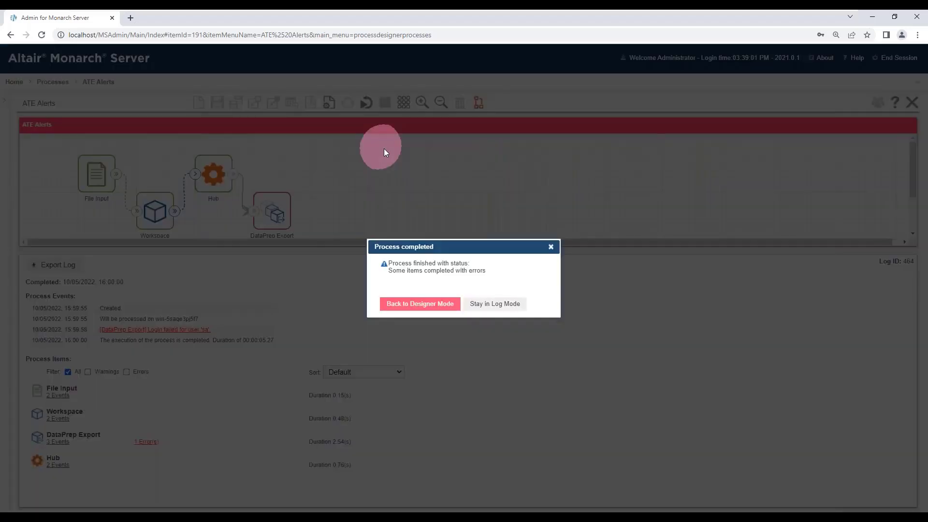
pyautogui.click(495, 303)
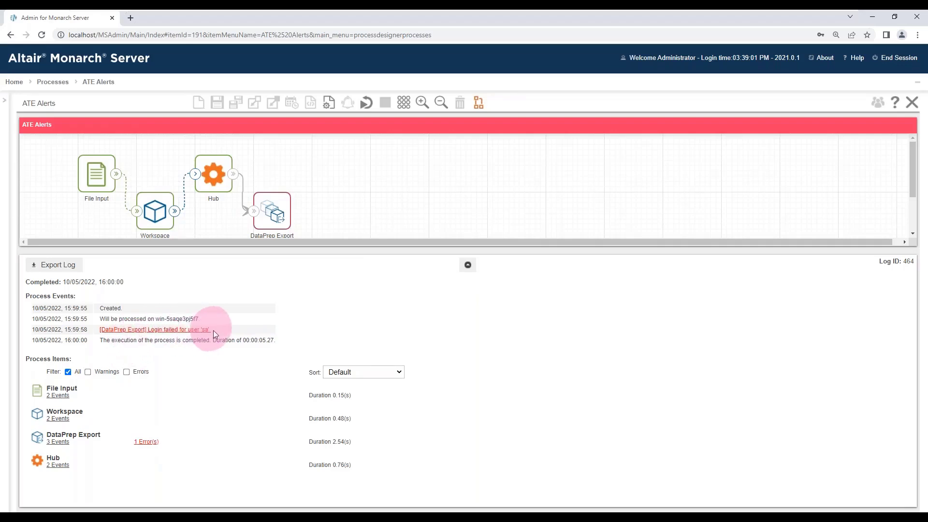
pyautogui.click(147, 442)
pyautogui.scroll(-2, 183, 460)
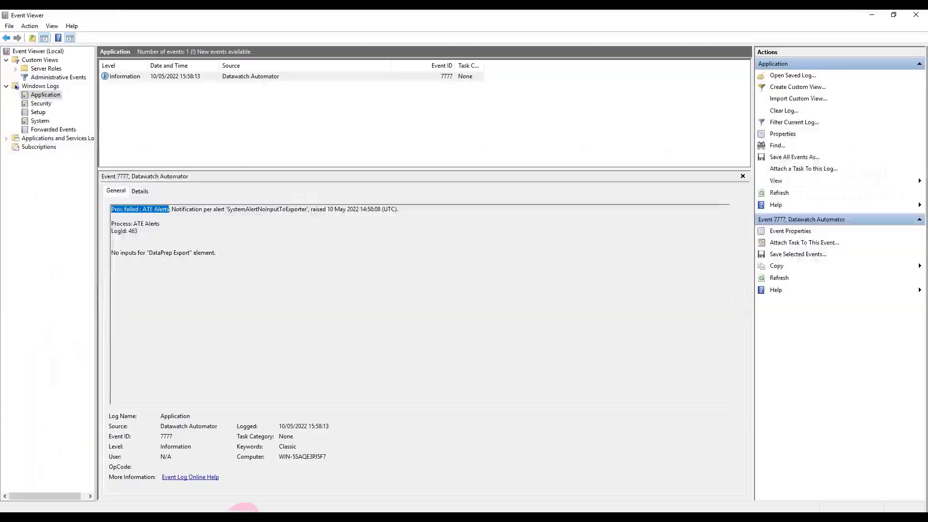
# In Event Viewer, refresh the Application log and examine the details of the new Datawatch error and MSSQL$SQLEXPRESS logon events
pyautogui.click(773, 277)
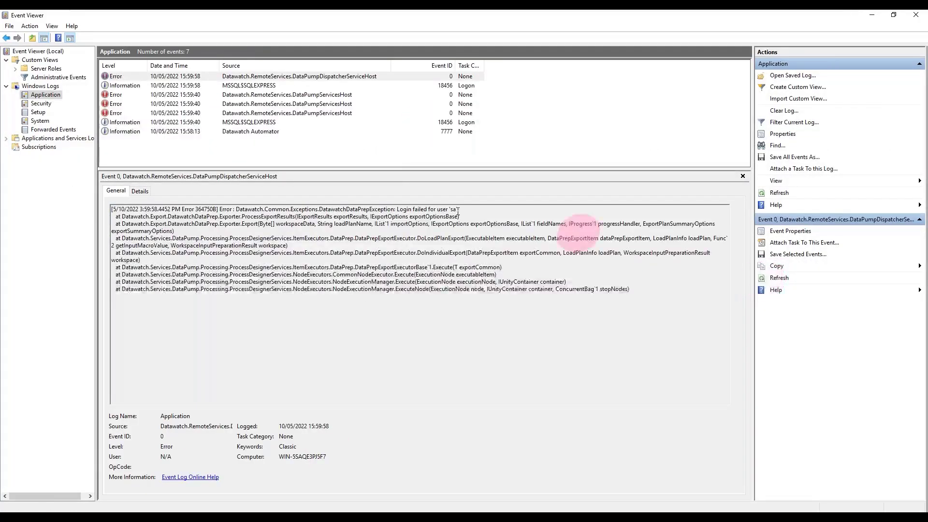
pyautogui.click(114, 114)
pyautogui.click(115, 103)
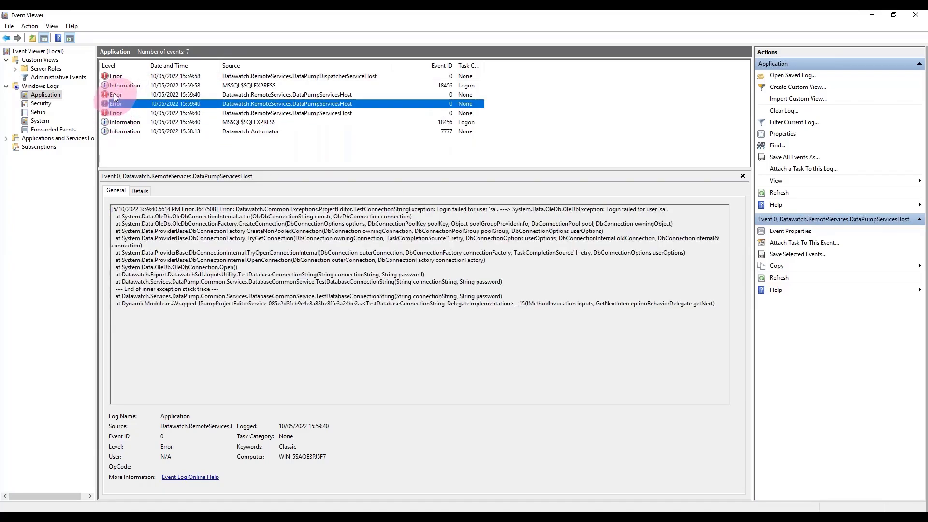
pyautogui.click(115, 96)
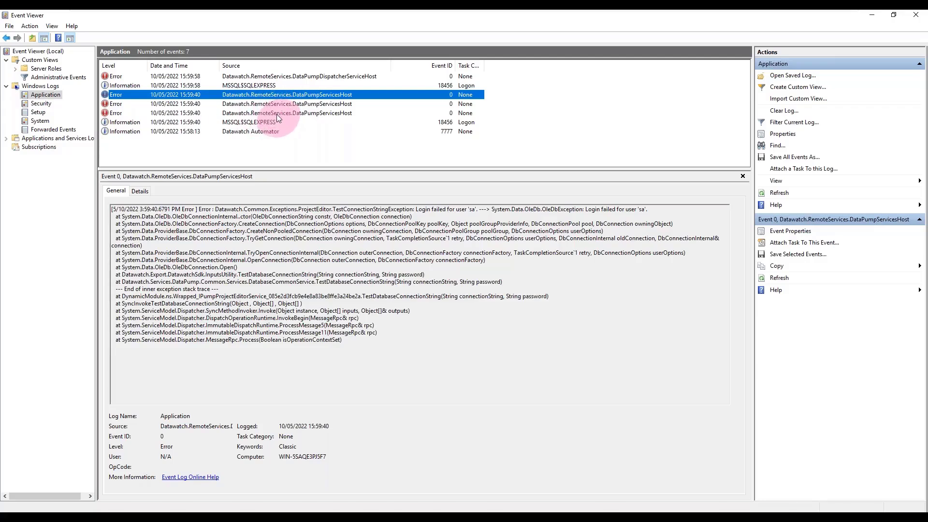
pyautogui.click(119, 86)
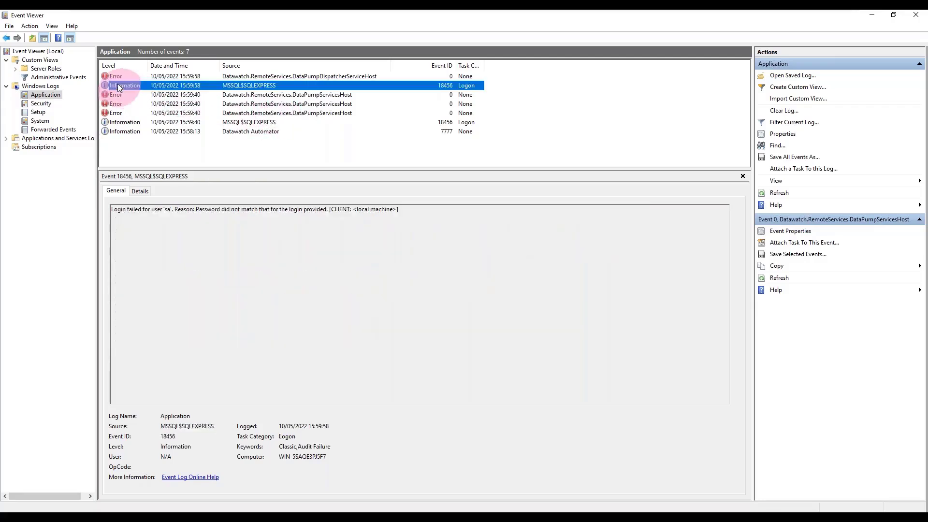
pyautogui.click(123, 121)
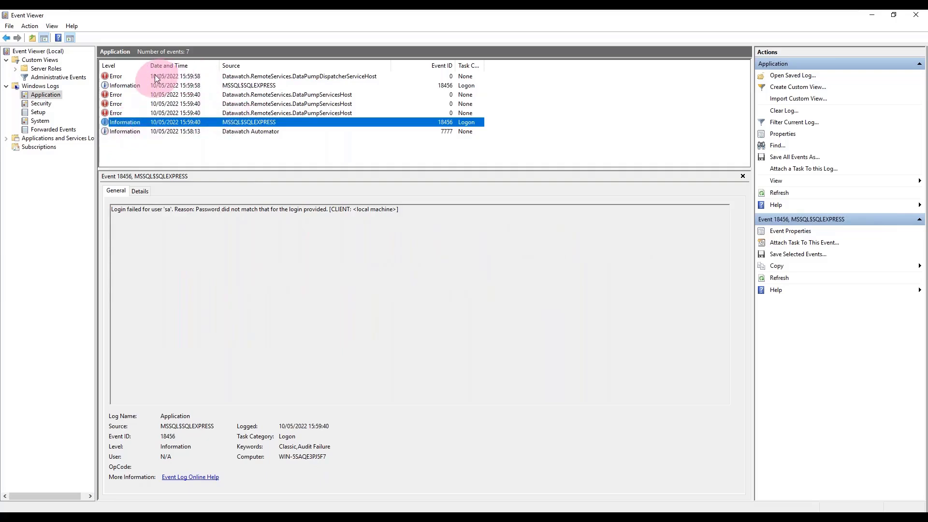
pyautogui.click(120, 77)
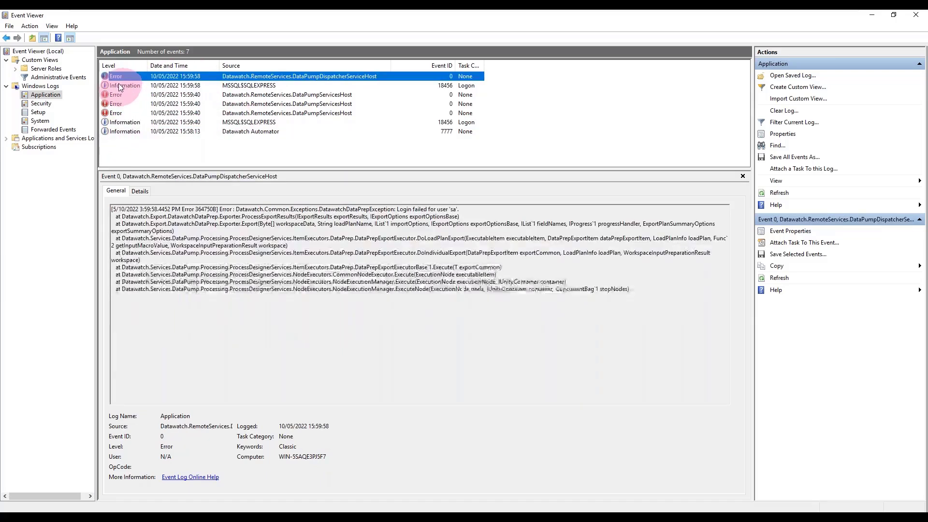
pyautogui.click(118, 83)
pyautogui.click(117, 94)
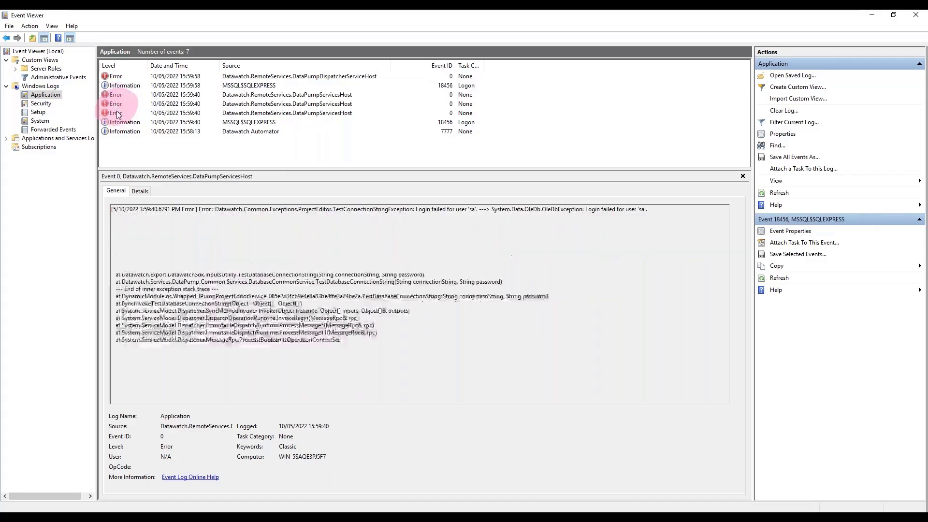
pyautogui.click(116, 122)
pyautogui.click(117, 113)
pyautogui.click(125, 103)
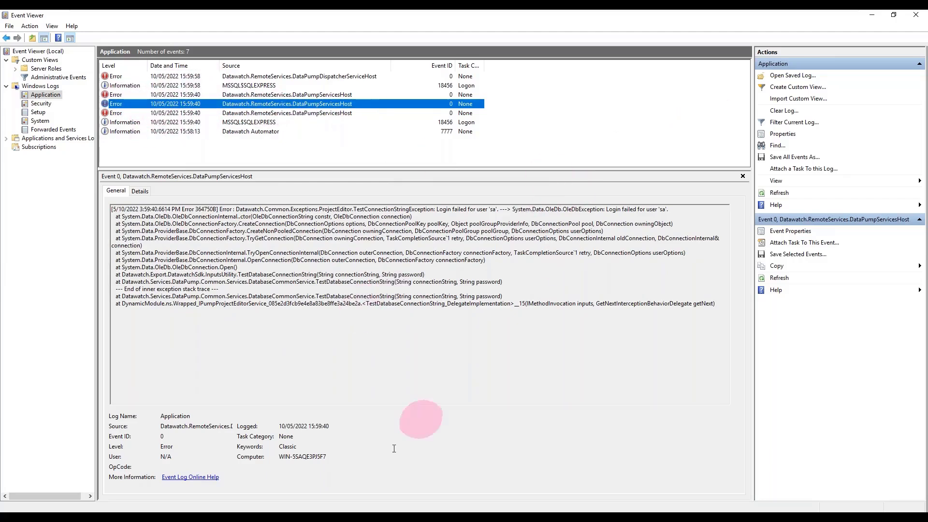
# Switch back to Monarch Server, return the process to designer mode and start a new process alert with code SystemAlertProcessFailed
pyautogui.click(232, 520)
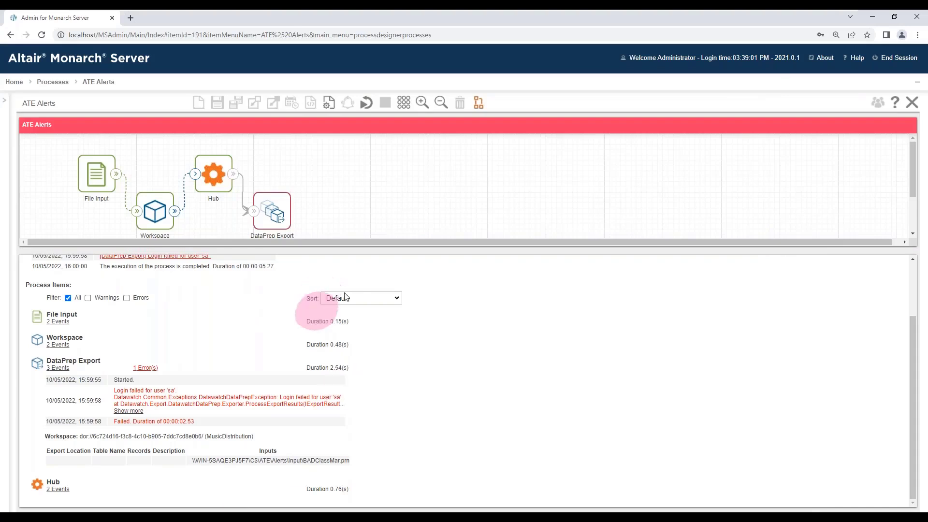
pyautogui.click(480, 102)
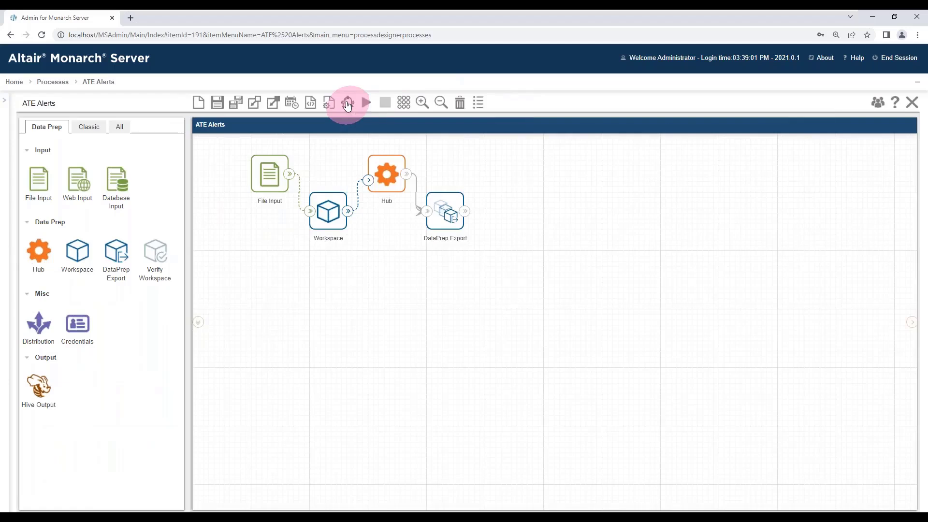
pyautogui.click(348, 103)
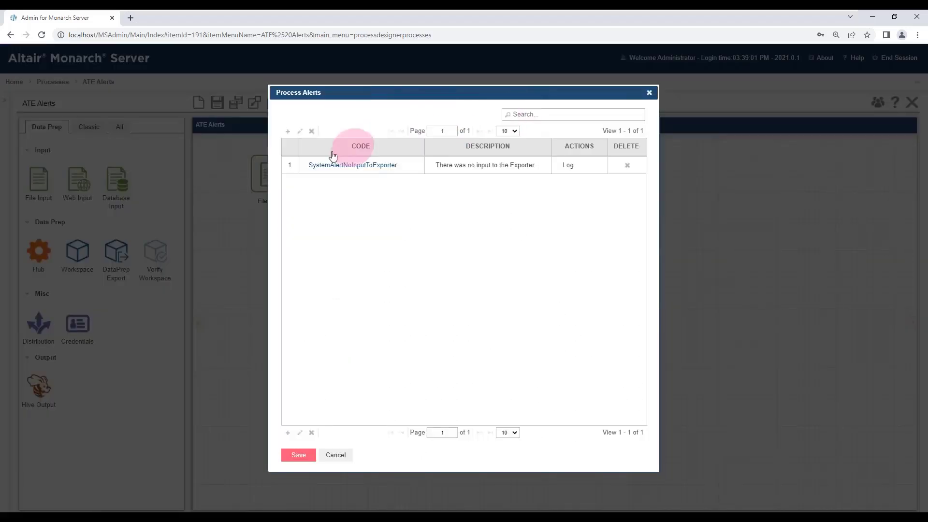
pyautogui.click(287, 132)
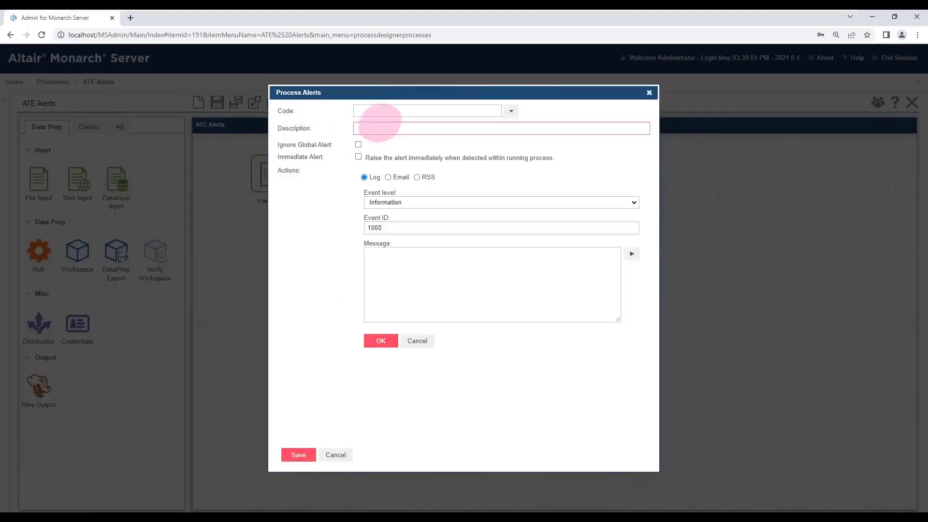
pyautogui.click(511, 111)
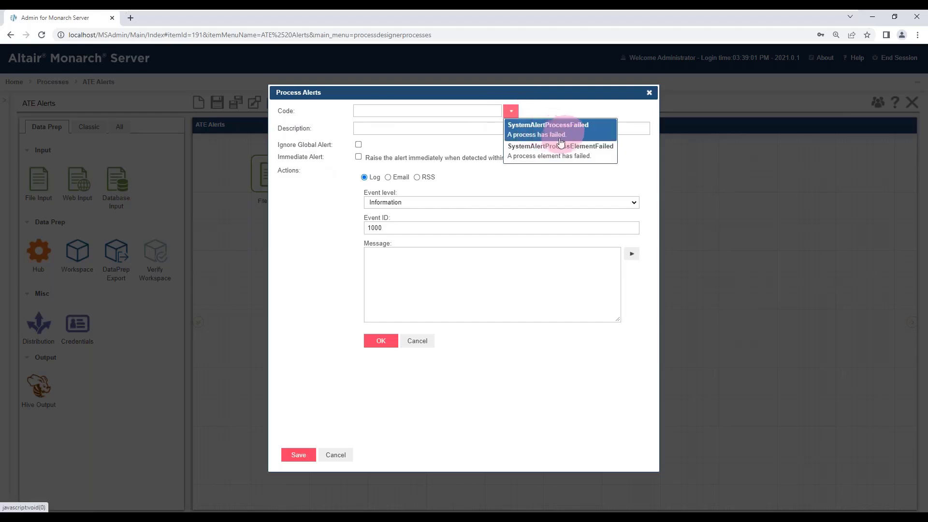
pyautogui.click(533, 133)
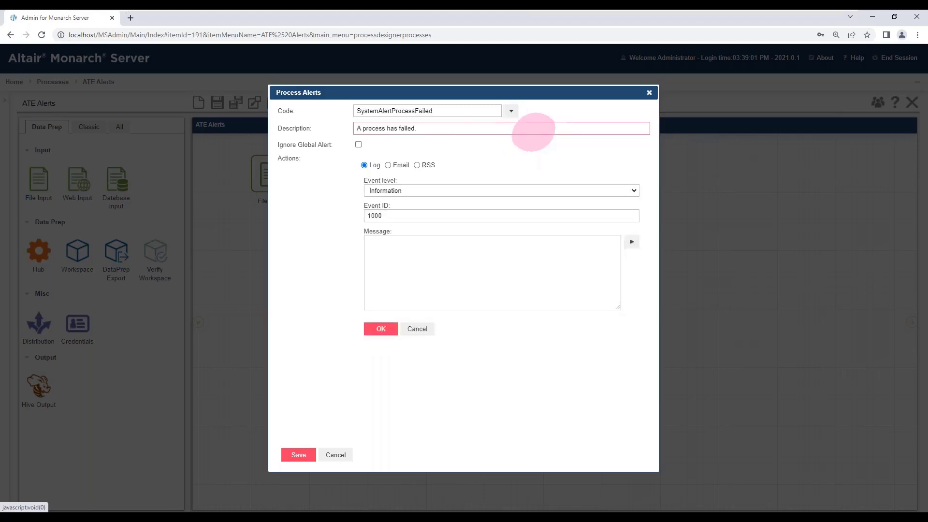
# Give the alert the log message "our message", event level Warning and event ID 8888, and save the process alerts
pyautogui.click(404, 251)
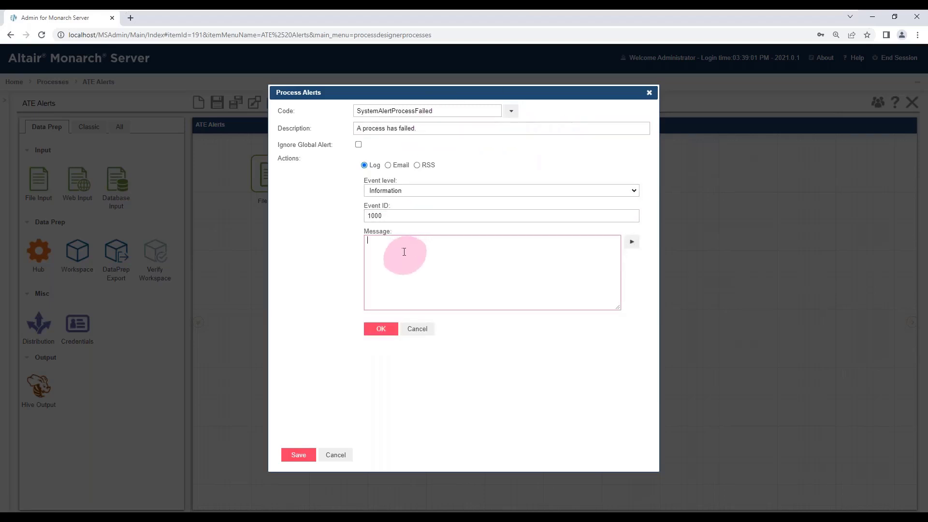
pyautogui.write('our message')
pyautogui.click(403, 190)
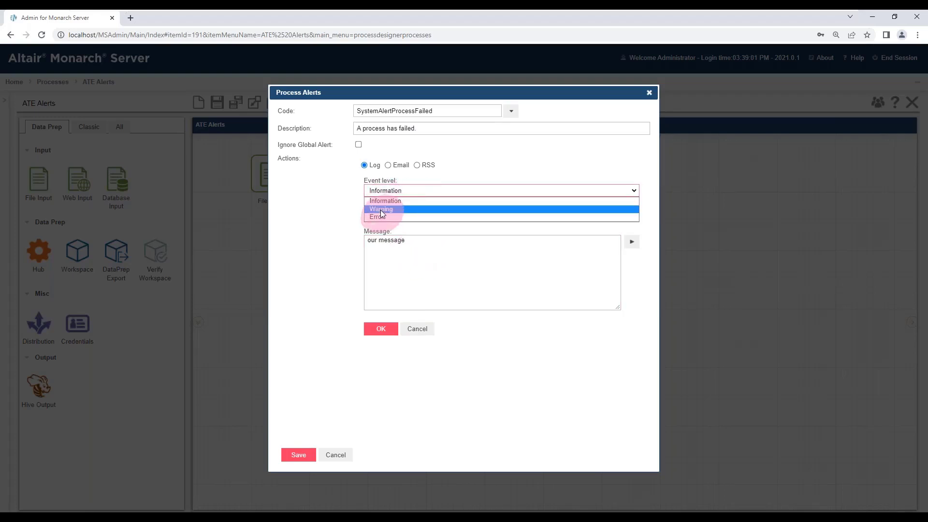
pyautogui.click(381, 209)
pyautogui.moveTo(383, 216); pyautogui.dragTo(323, 217)
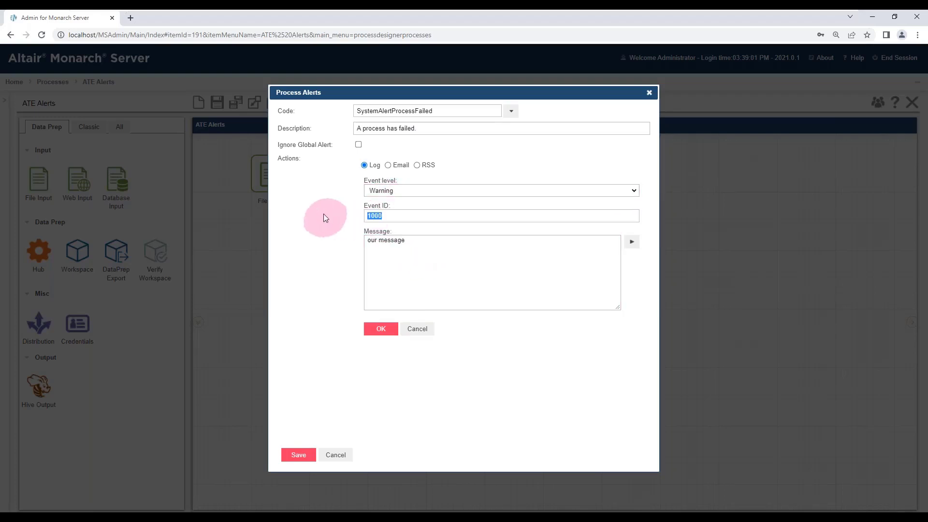
pyautogui.write('8888')
pyautogui.click(380, 330)
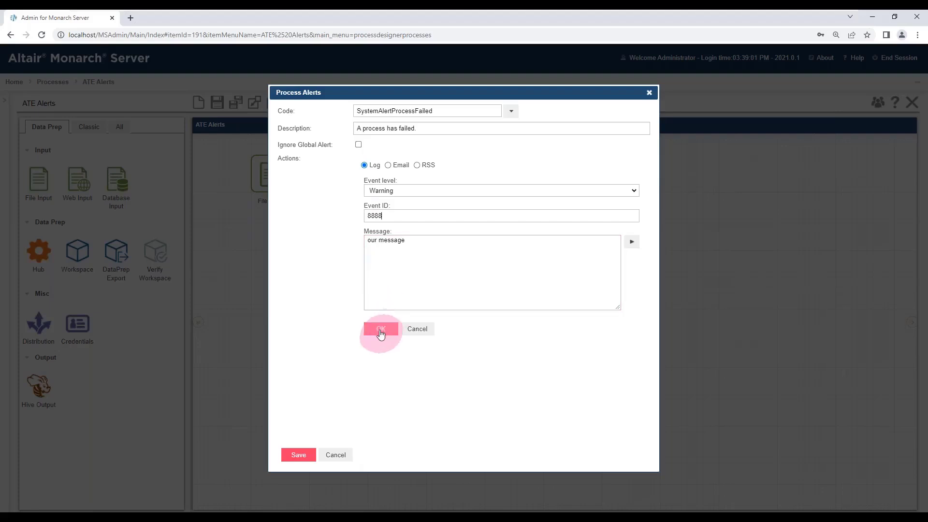
pyautogui.click(298, 454)
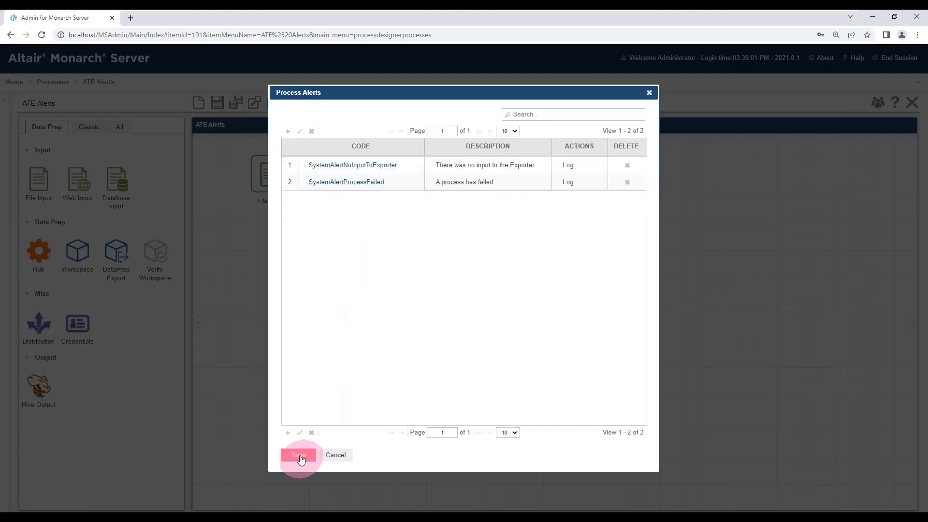
pyautogui.click(299, 456)
# Run the ATE Alerts process again and refresh the Application log in Event Viewer
pyautogui.click(366, 103)
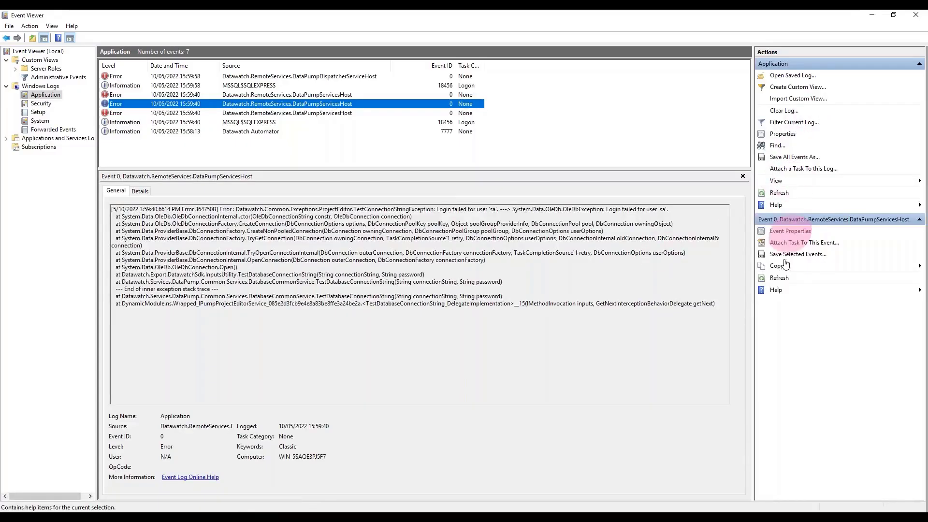
pyautogui.click(773, 265)
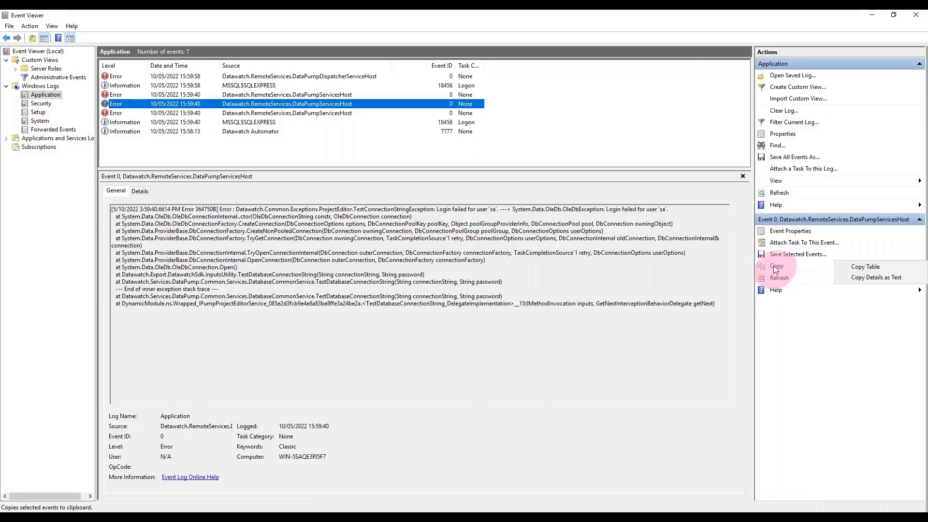
pyautogui.click(778, 193)
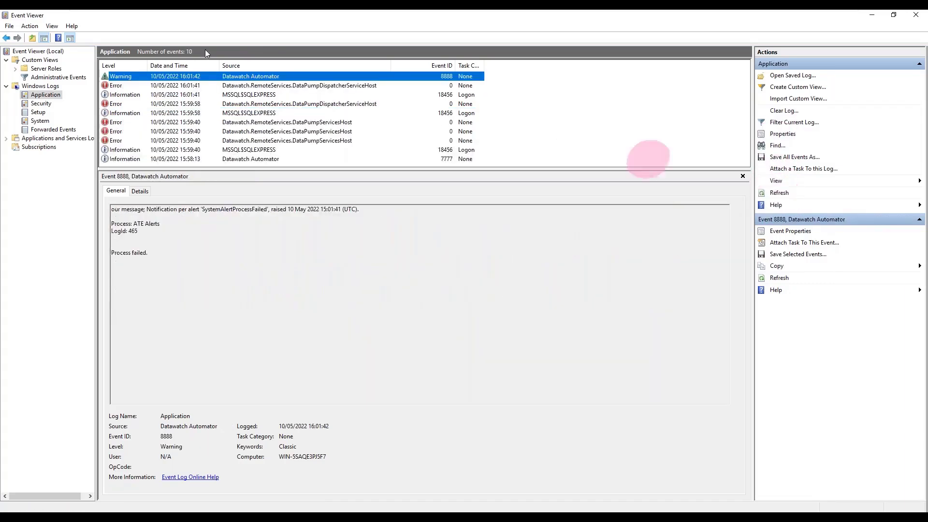
# Examine the Warning event 8888 from Datawatch Automator and highlight the custom text "our message" in its details
pyautogui.click(115, 76)
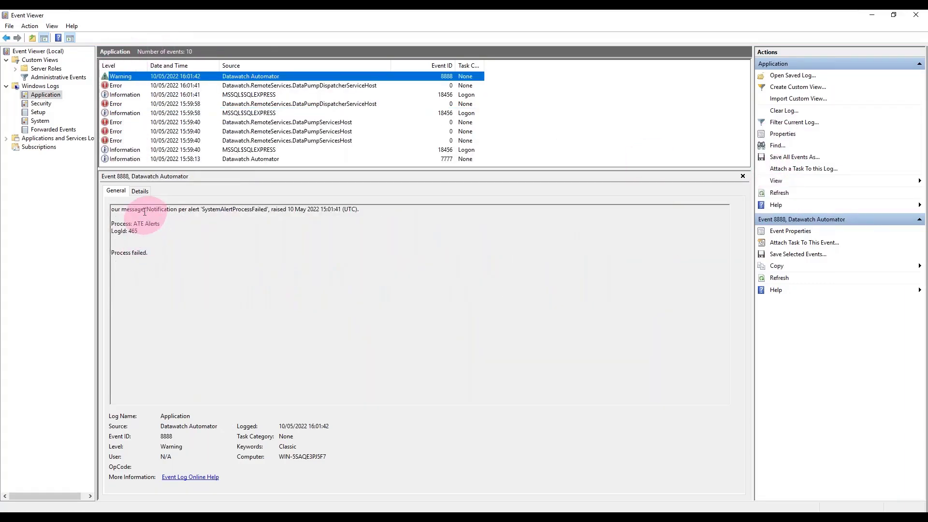
pyautogui.moveTo(144, 210); pyautogui.dragTo(103, 206)
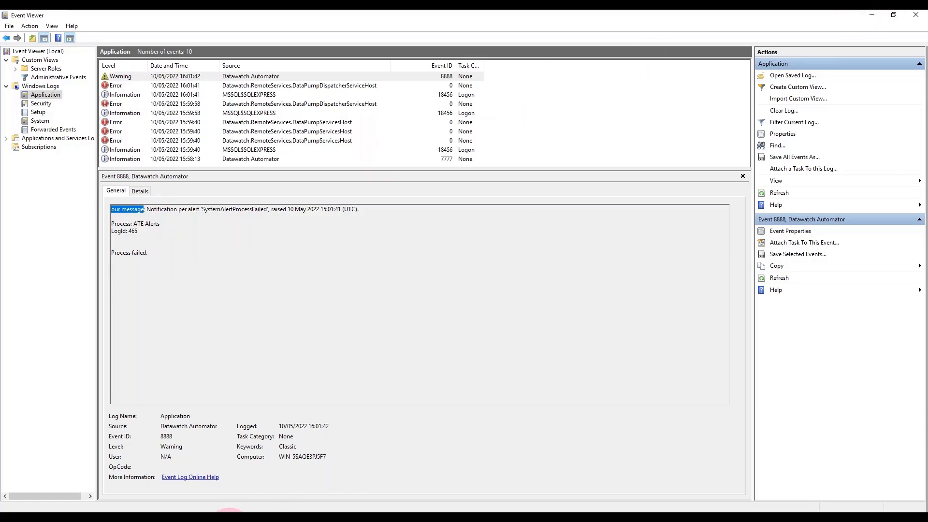
# Switch back to Monarch Server, dismiss the process completion notice by staying in log mode, and return the process to designer mode
pyautogui.click(224, 520)
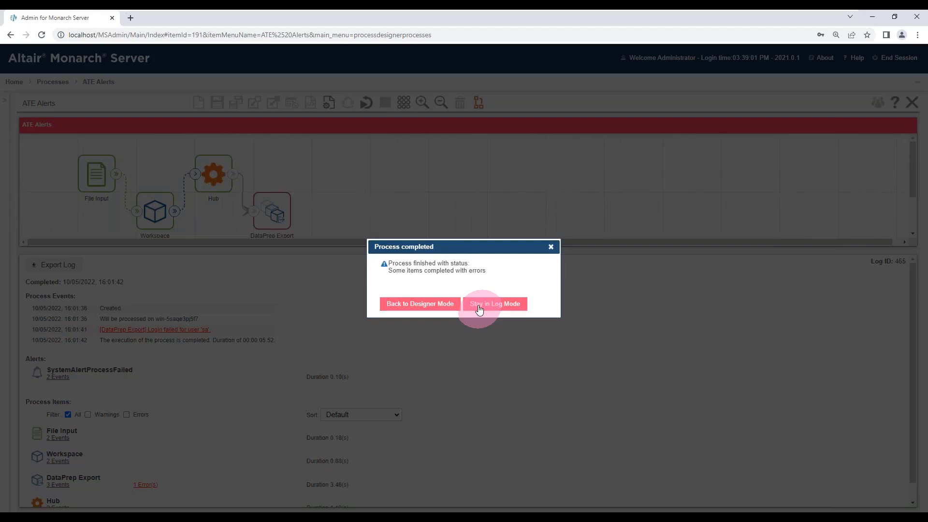
pyautogui.click(479, 305)
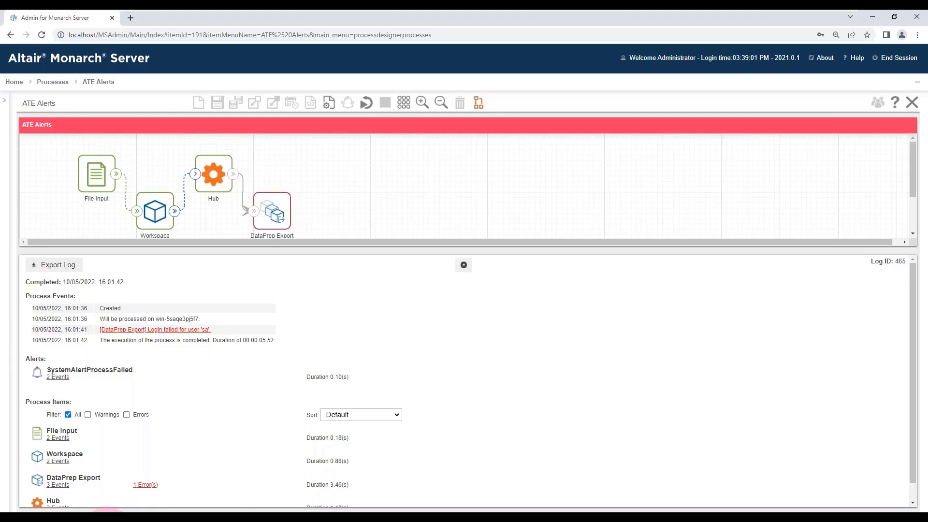
pyautogui.moveTo(109, 512)
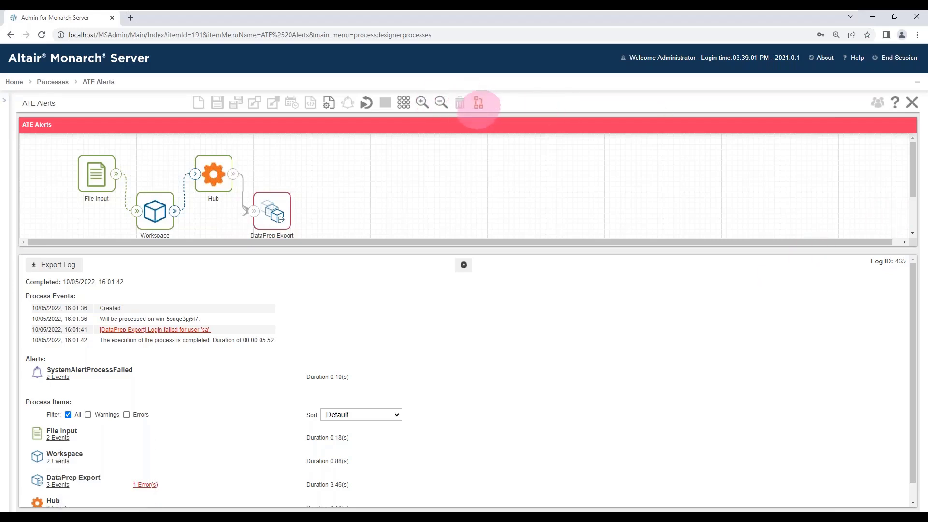
pyautogui.click(479, 104)
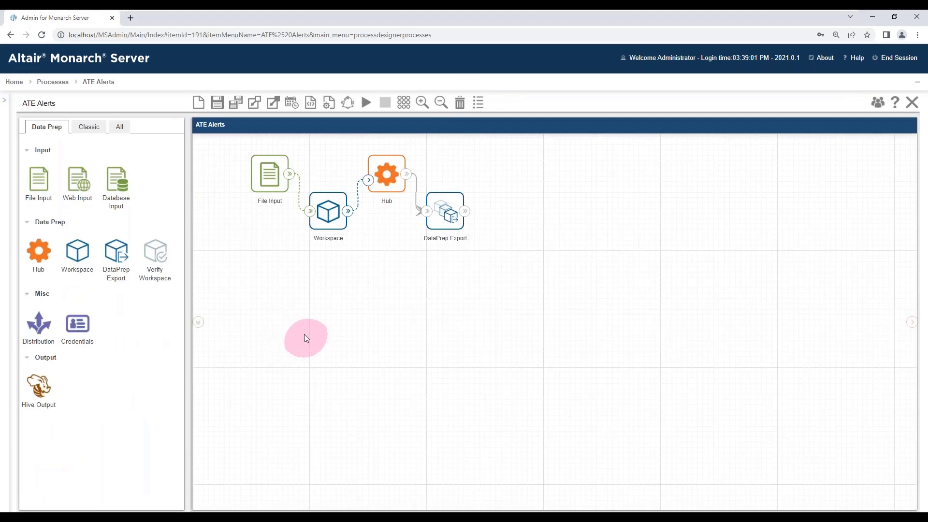
# Place a classic Check File element on the canvas below DataPrep Export and show the advanced connectors
pyautogui.click(86, 129)
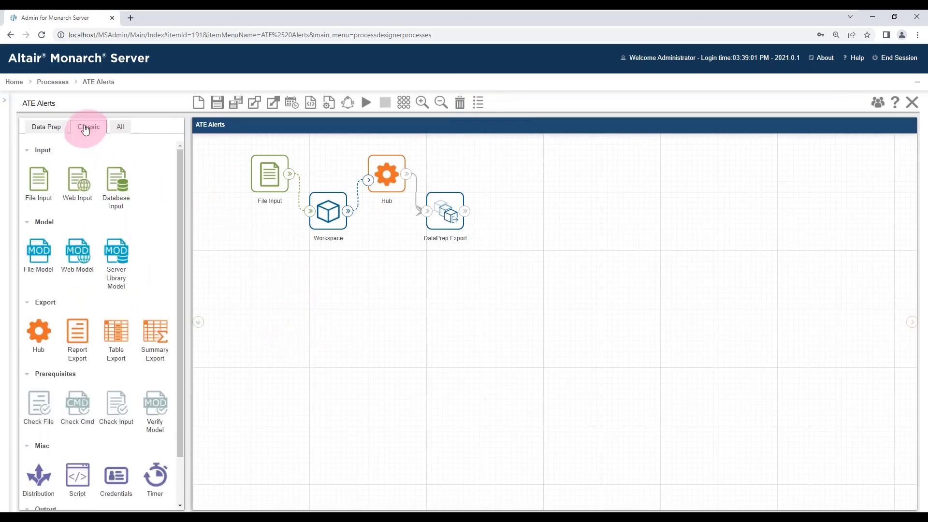
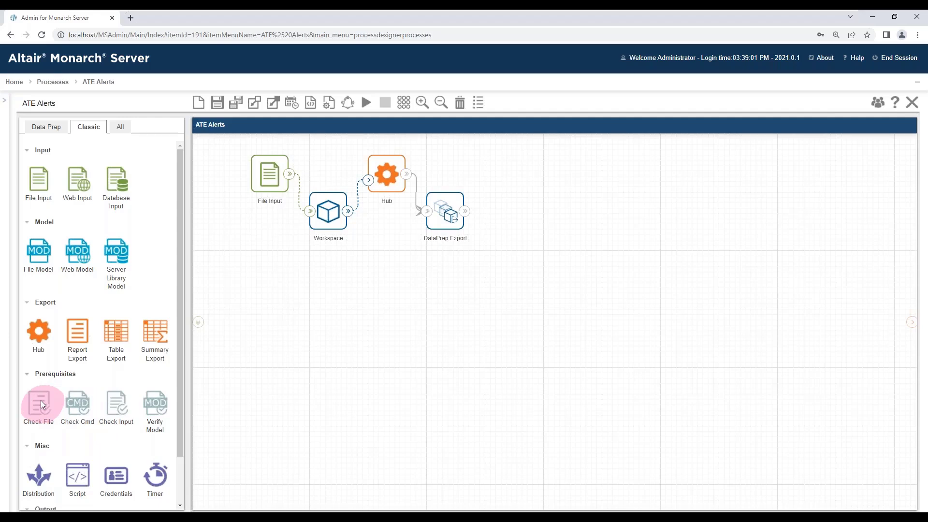
pyautogui.moveTo(40, 404); pyautogui.dragTo(473, 333)
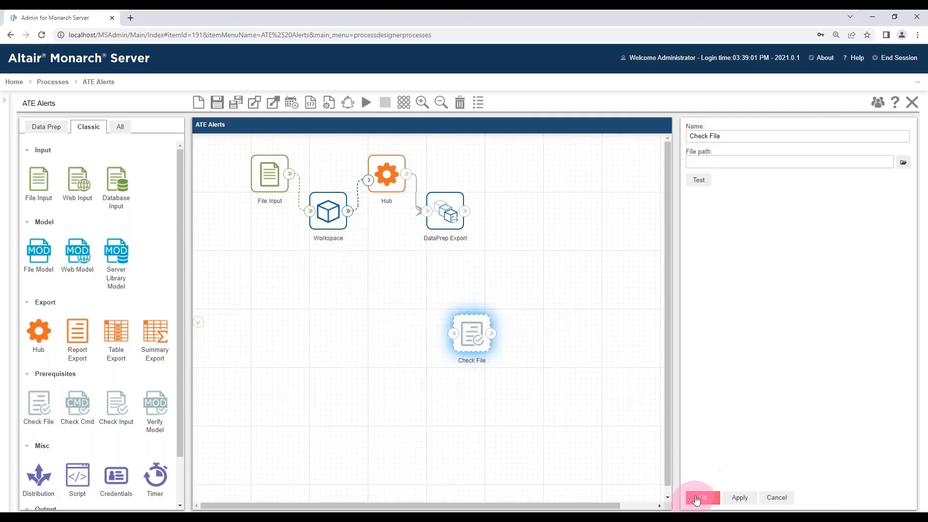
pyautogui.rightClick(523, 369)
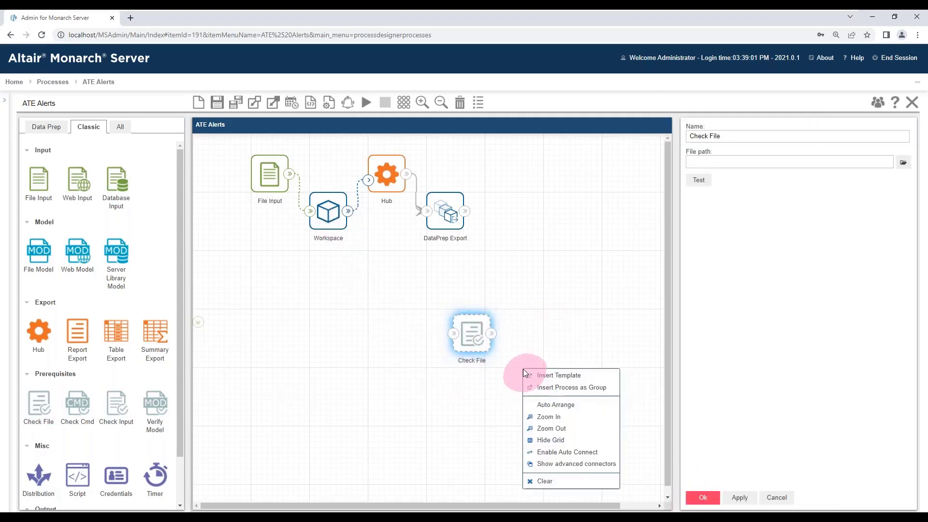
pyautogui.click(560, 463)
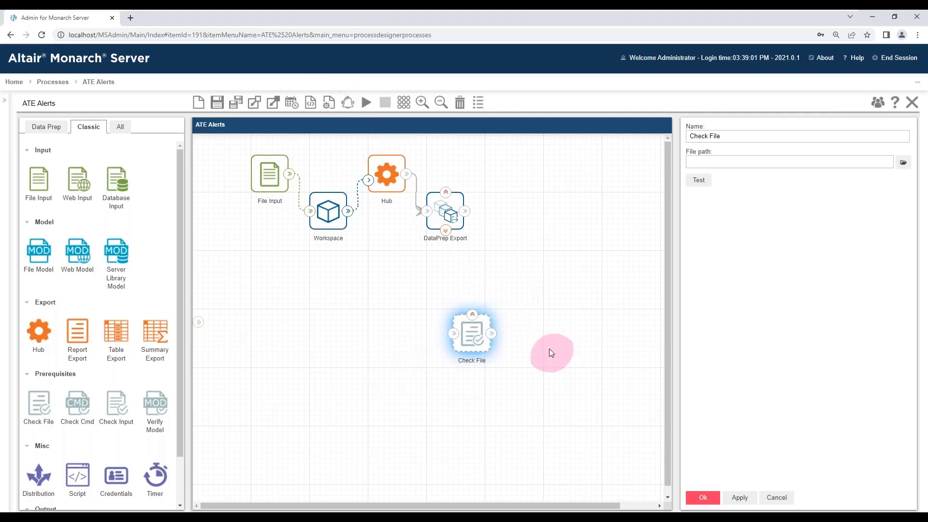
# Delete the Check File element from the ATE Alerts process and confirm the deletion
pyautogui.click(471, 337)
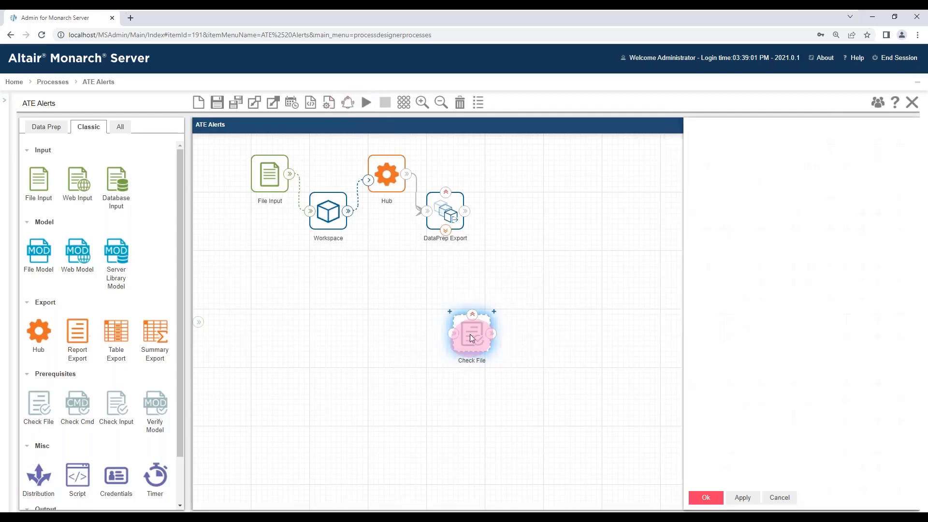
pyautogui.press('Delete')
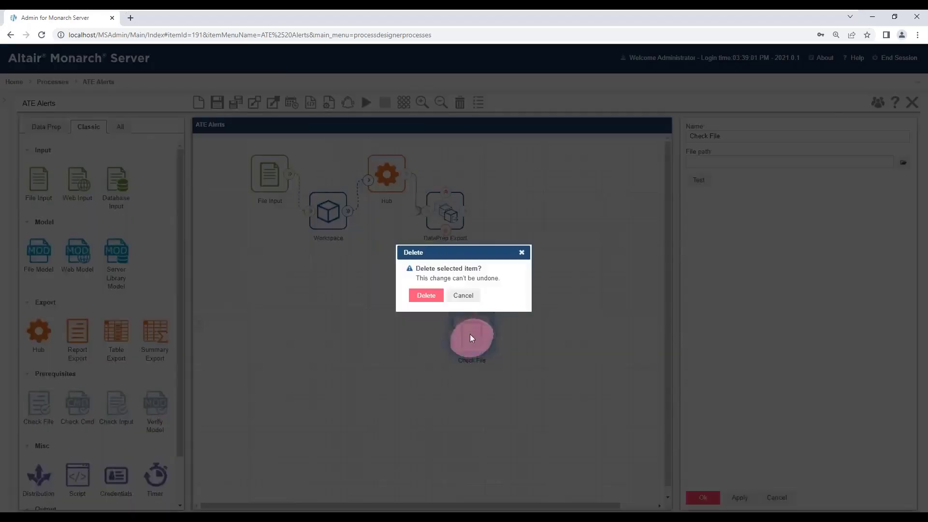
pyautogui.click(421, 295)
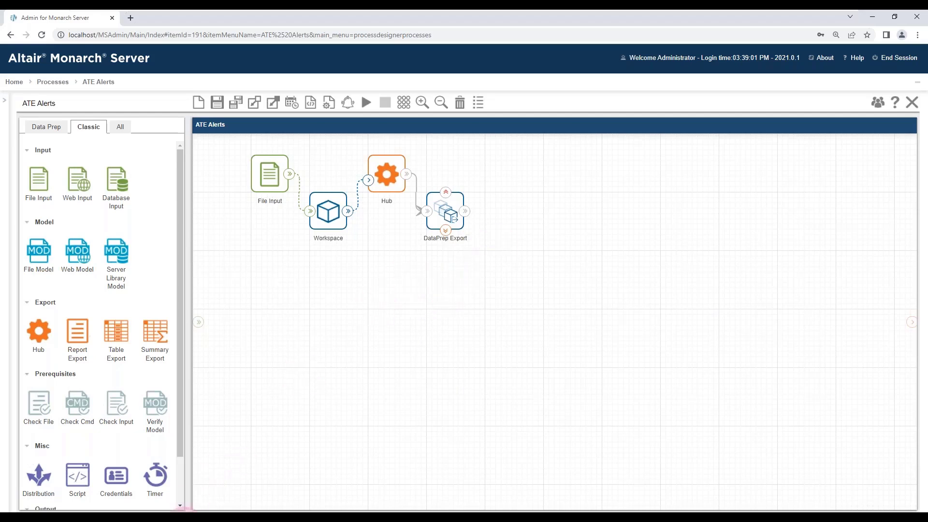
# Review the Warning event 8888 again in Event Viewer, then return to the ATE Alerts process in Monarch Server
pyautogui.click(237, 505)
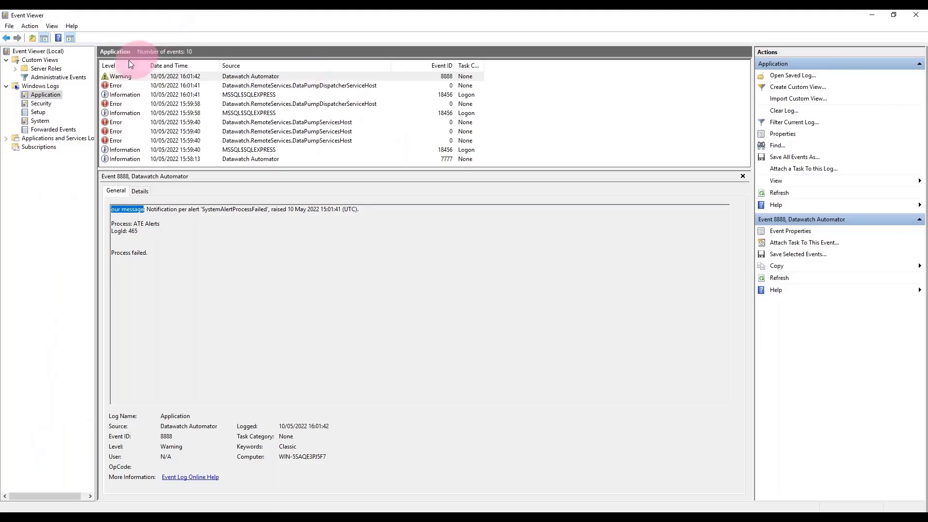
pyautogui.click(121, 77)
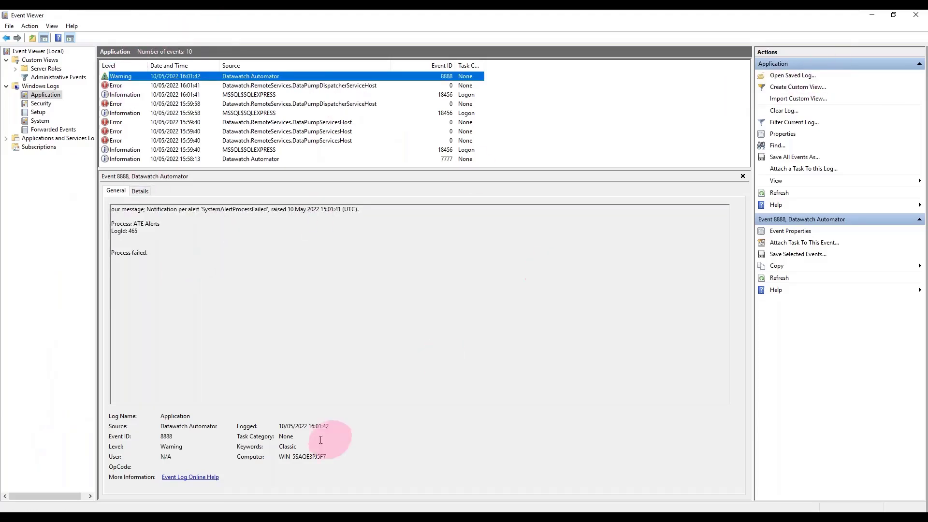
pyautogui.click(230, 511)
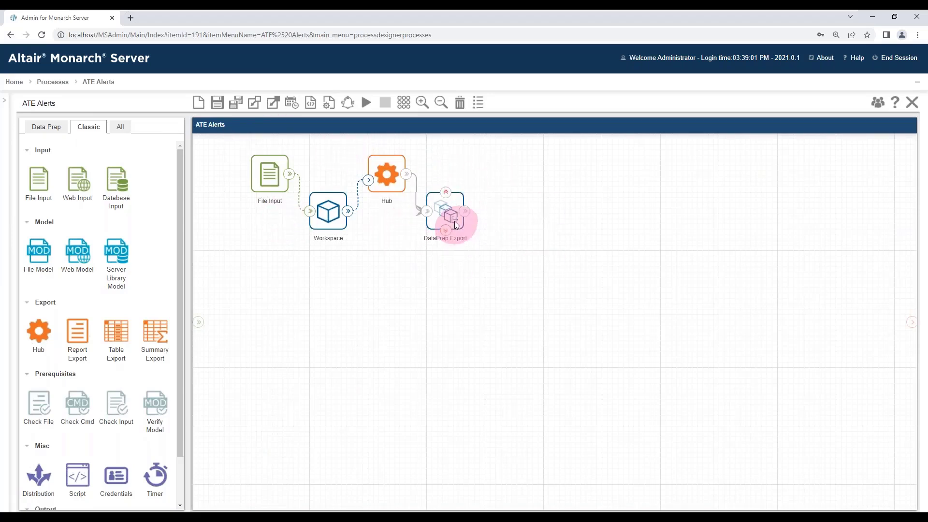
# Start a new process alert with the code SystemAlertProcessElementFailed, moving the alert dialog aside
pyautogui.moveTo(456, 224)
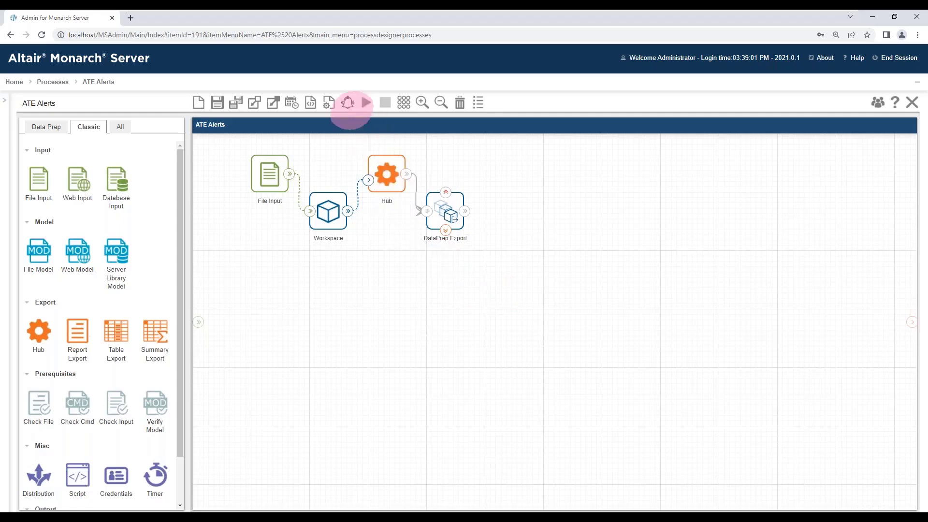
pyautogui.click(347, 103)
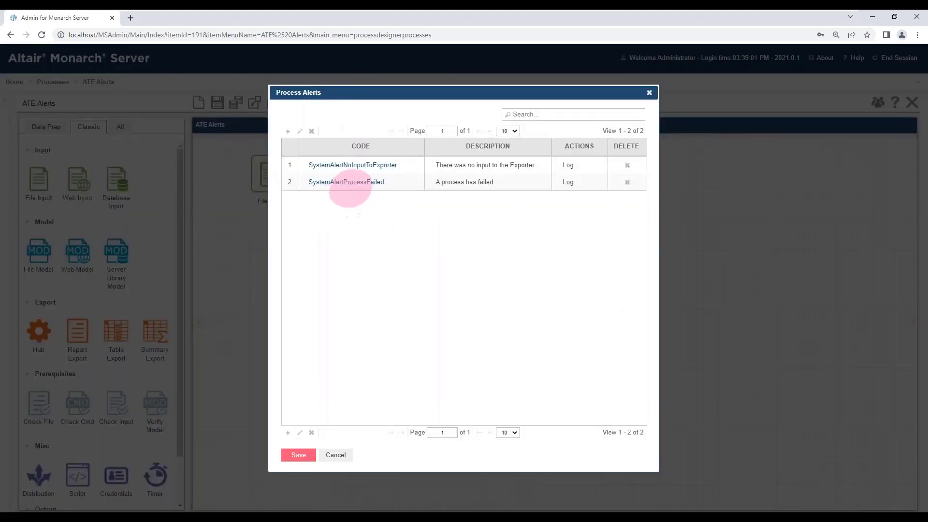
pyautogui.click(289, 134)
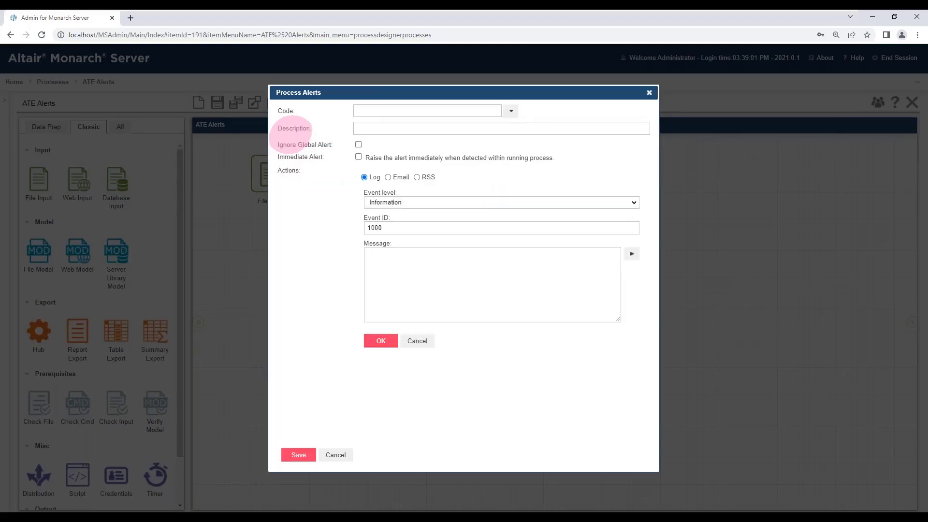
pyautogui.click(511, 112)
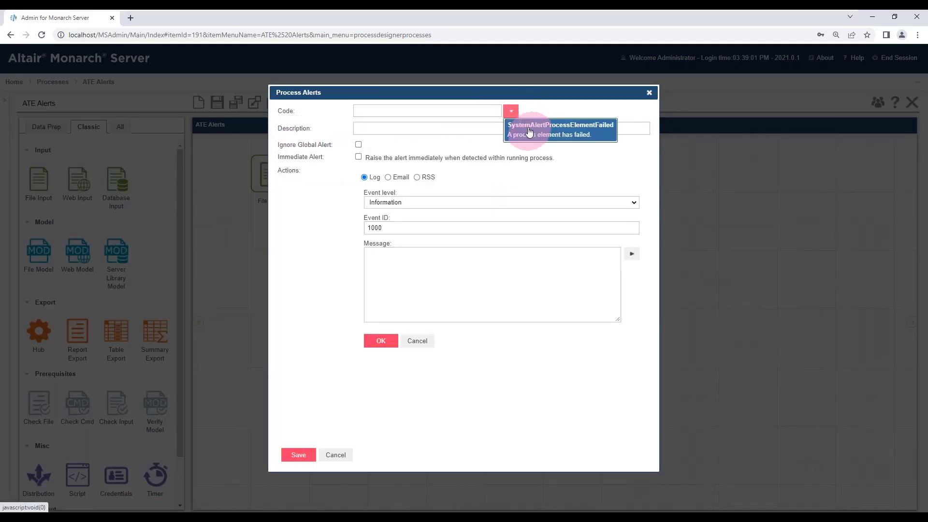
pyautogui.click(406, 112)
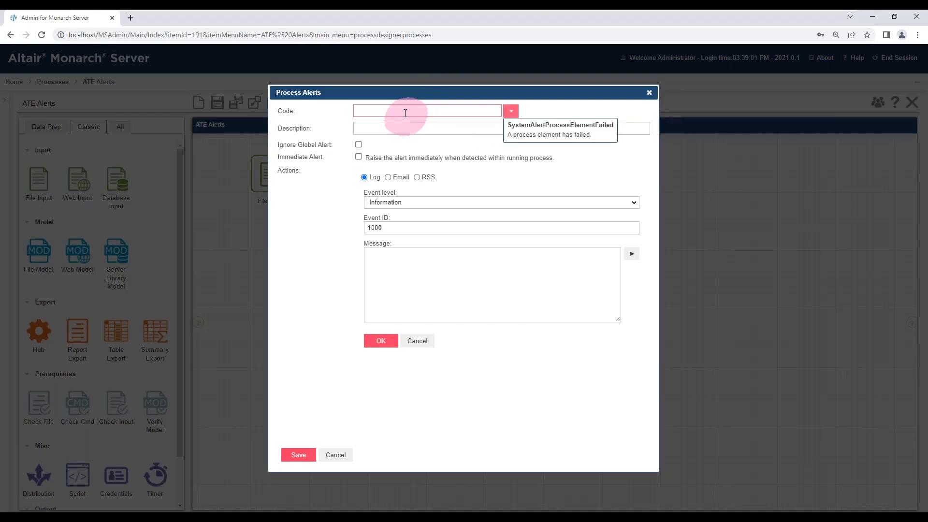
pyautogui.click(398, 103)
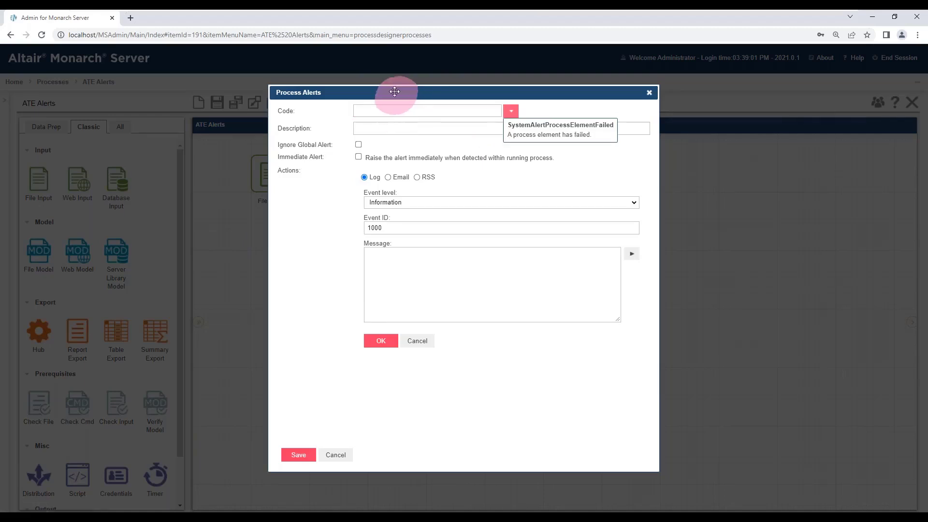
pyautogui.moveTo(462, 94); pyautogui.dragTo(611, 111)
pyautogui.click(545, 127)
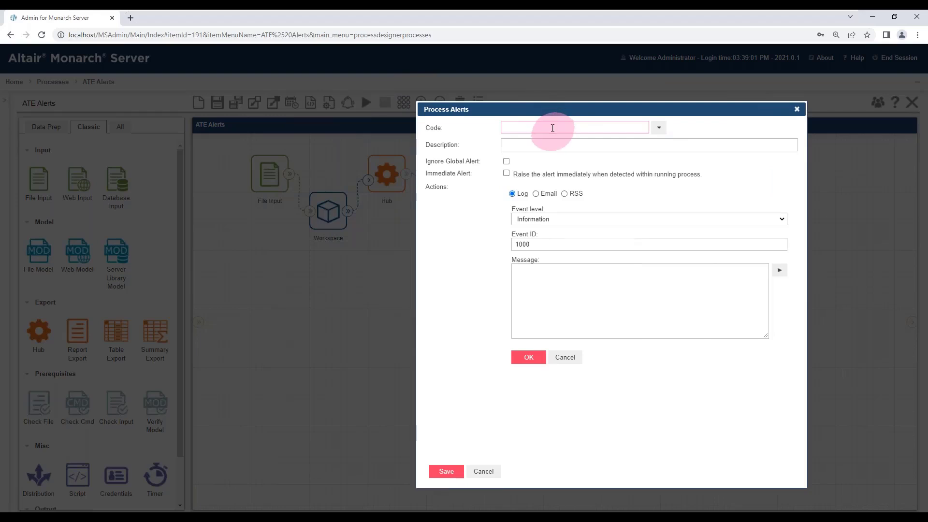
pyautogui.click(658, 128)
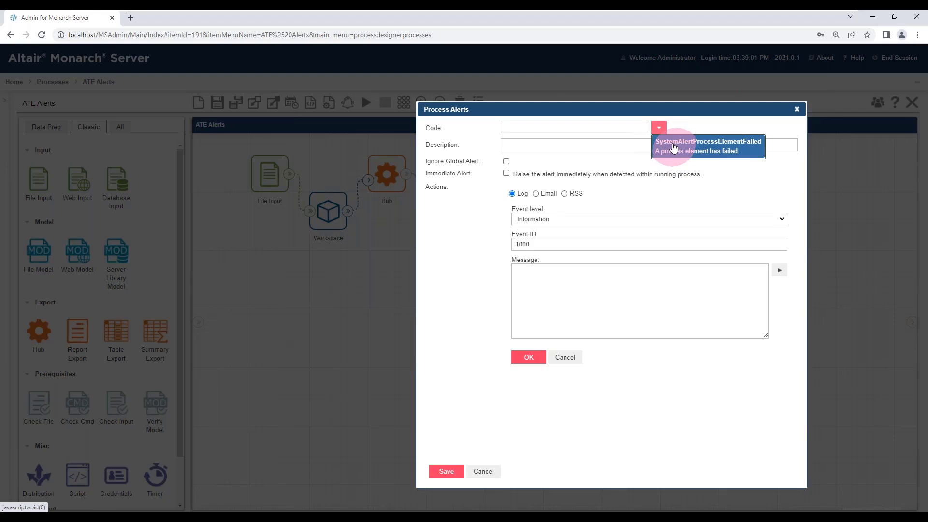
pyautogui.click(700, 146)
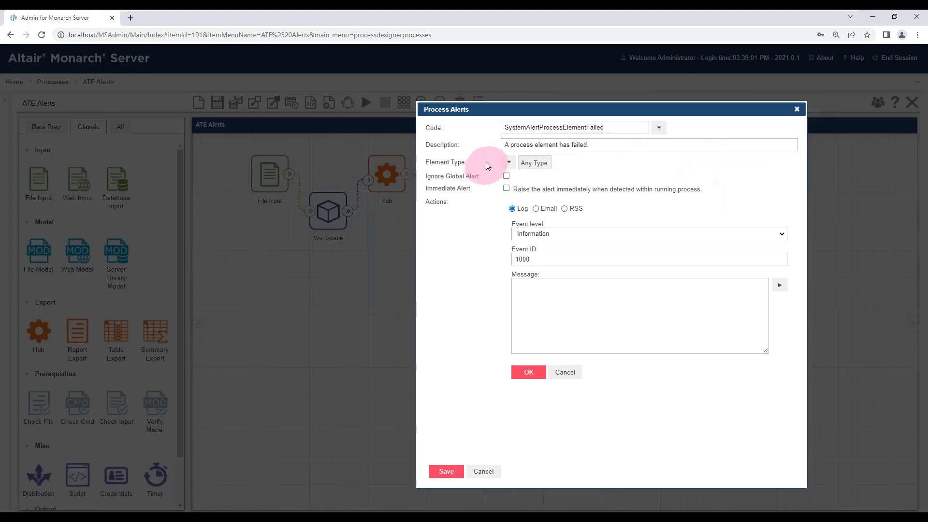
# Examine the element types offered for the alert, then discard the new alert and close the process alerts without saving
pyautogui.click(509, 164)
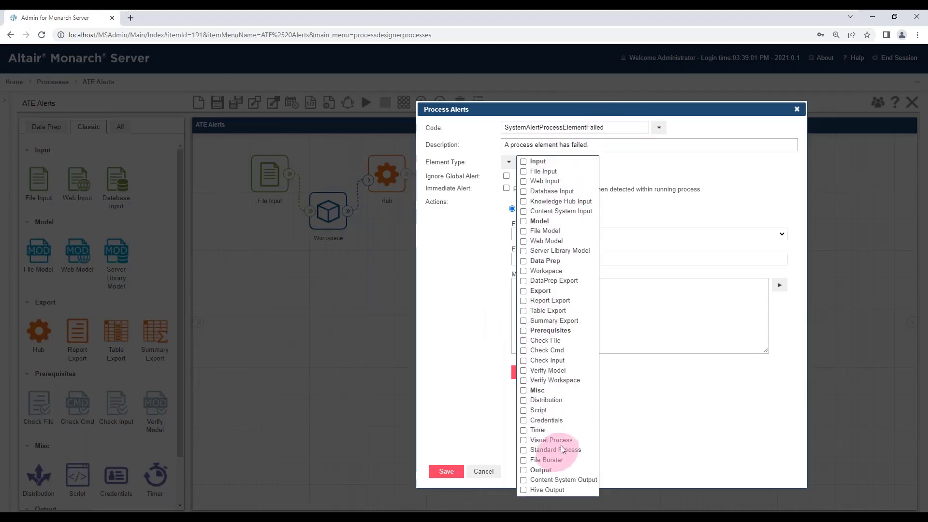
pyautogui.click(477, 354)
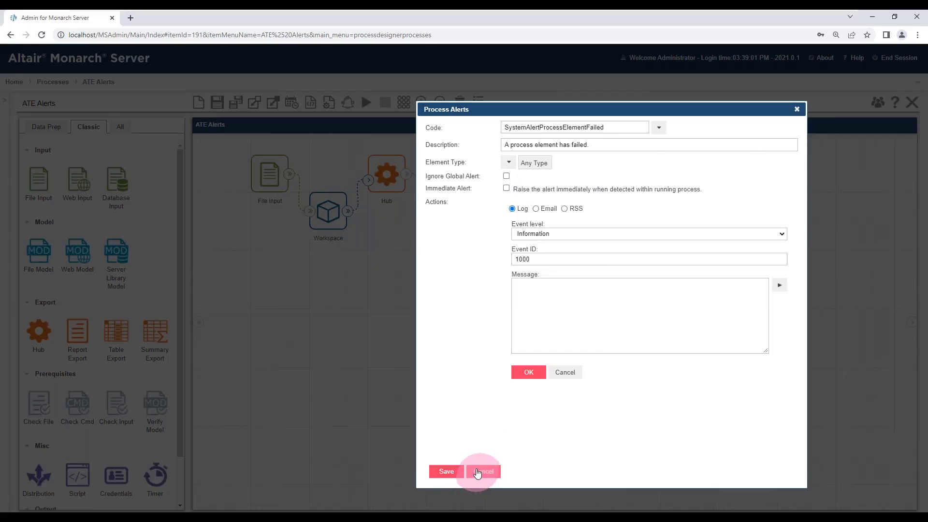
pyautogui.click(481, 471)
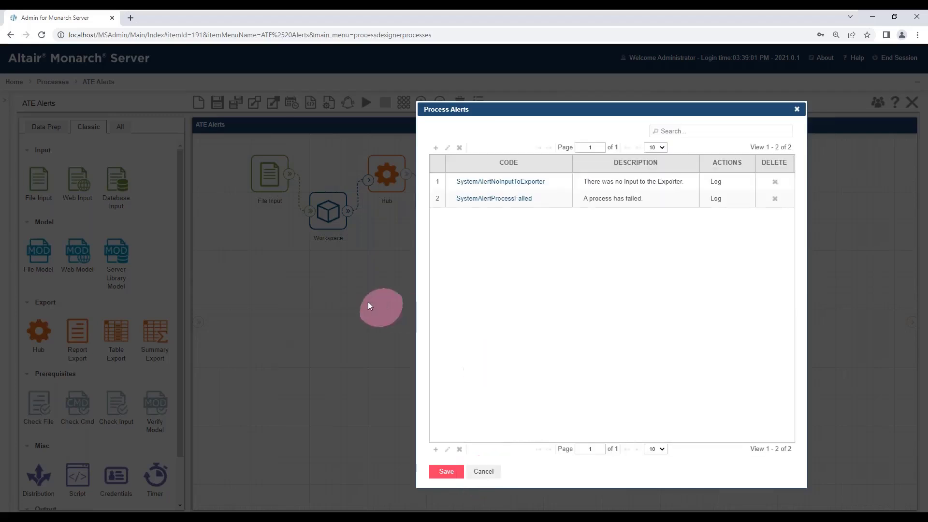
pyautogui.click(482, 471)
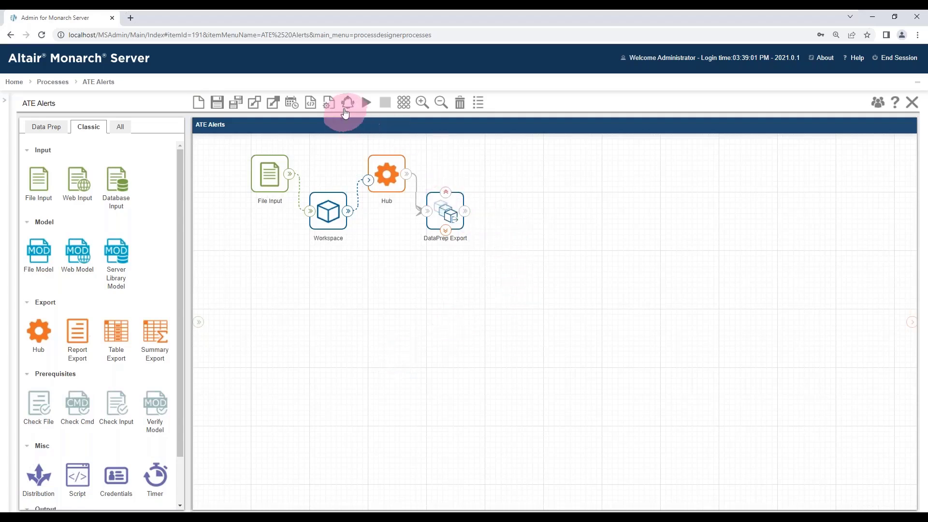
# Add a Script element to the process after DataPrep Export and connect DataPrep Export to it
pyautogui.moveTo(74, 478); pyautogui.dragTo(592, 242)
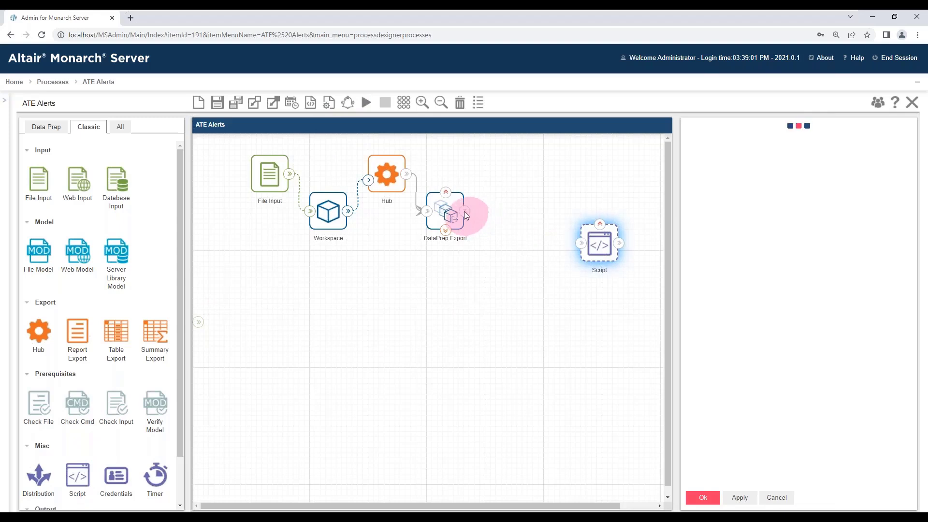
pyautogui.moveTo(464, 210); pyautogui.dragTo(524, 207)
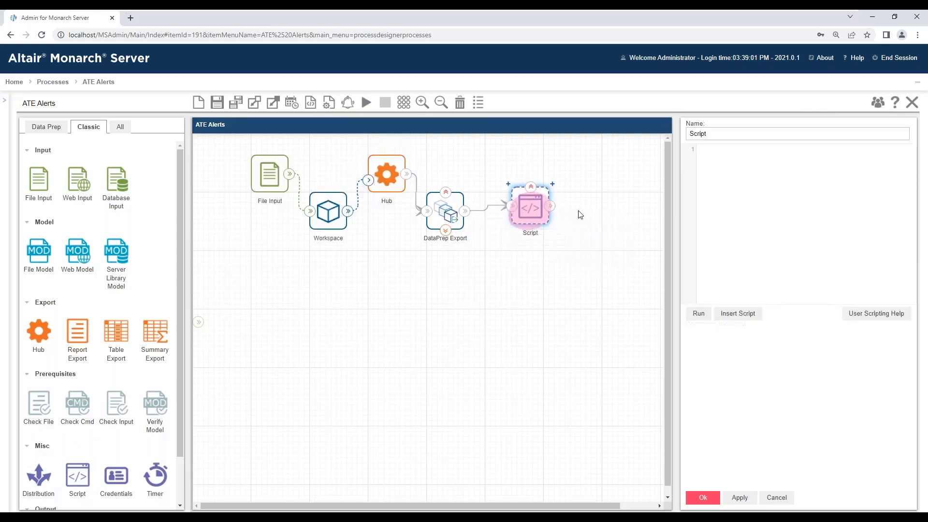
# Write the Script element's code as "Dim Num as integer" followed by "Num=Num/0" to force a division by zero
pyautogui.click(726, 163)
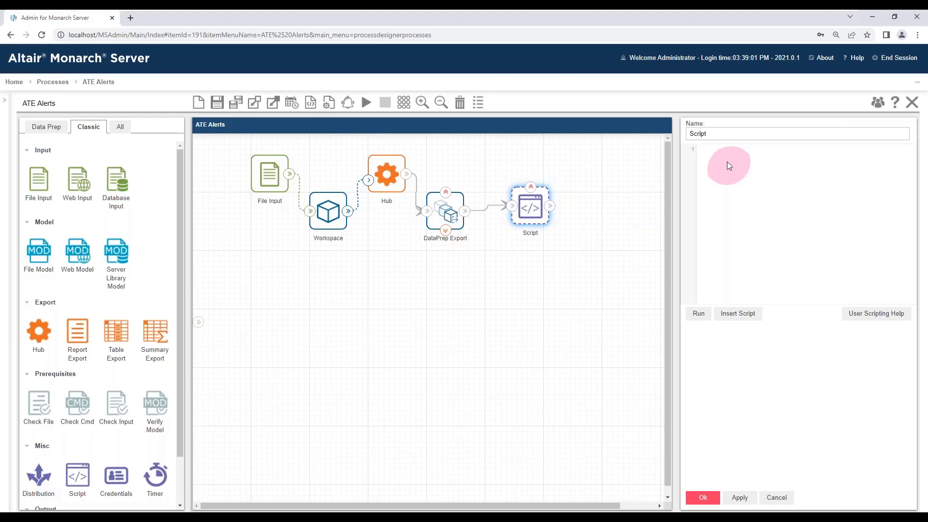
pyautogui.write('Dim Num as integer')
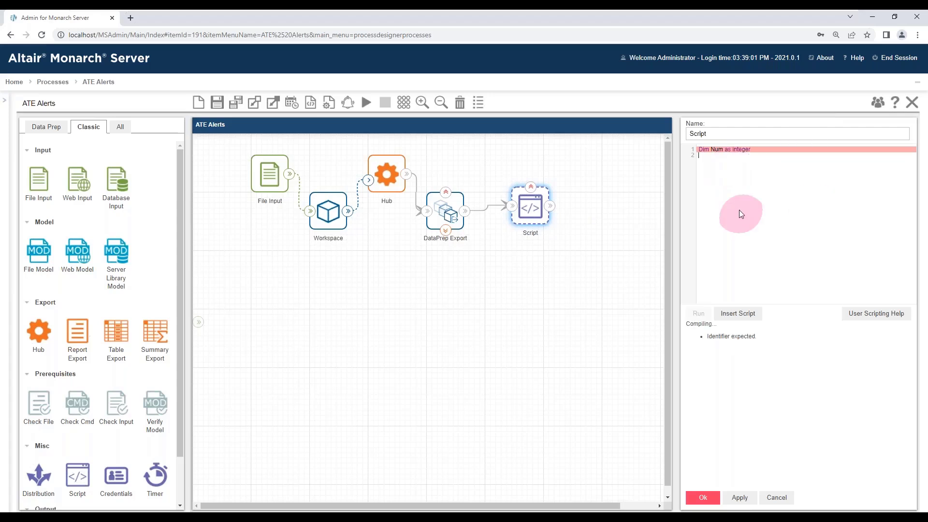
pyautogui.press('Return')
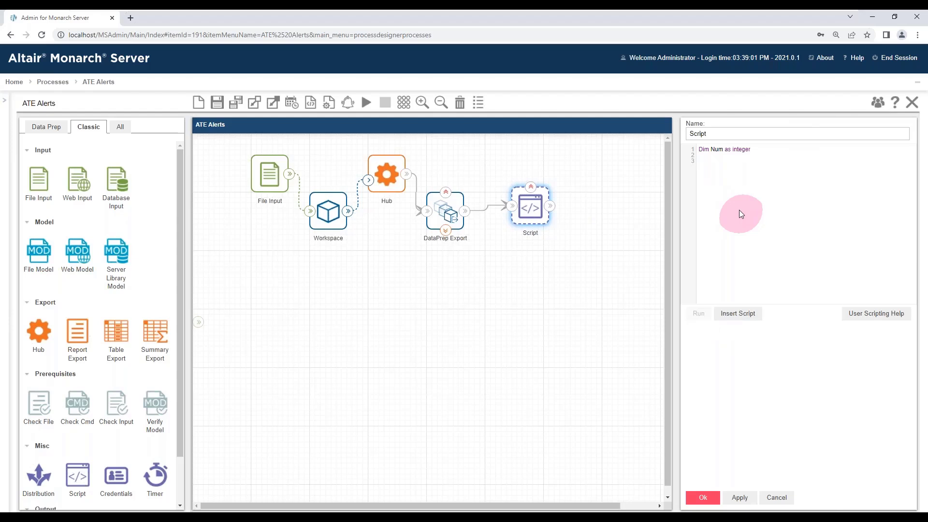
pyautogui.write('Num=Num/0-')
pyautogui.press('BackSpace')
pyautogui.press('Return')
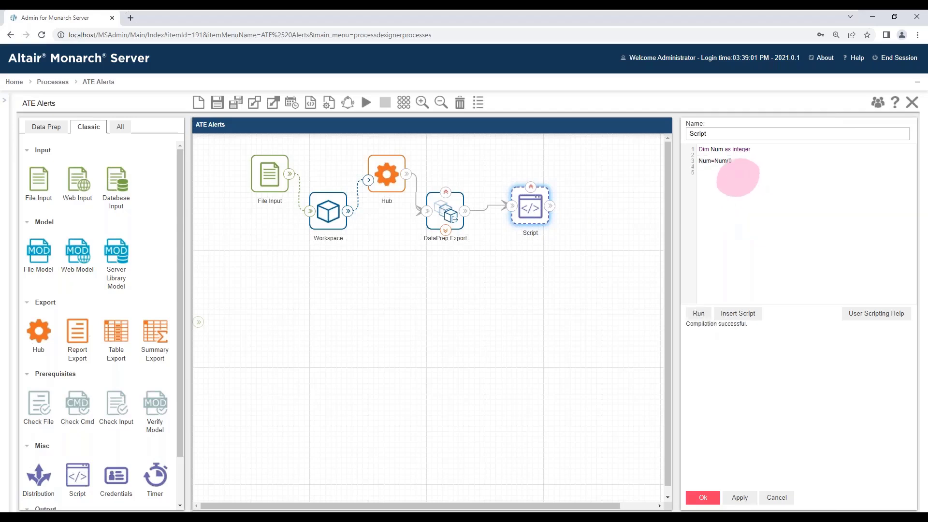
# Test-run the script, close the run results, and save the Script element's changes while switching to DataPrep Export
pyautogui.click(699, 314)
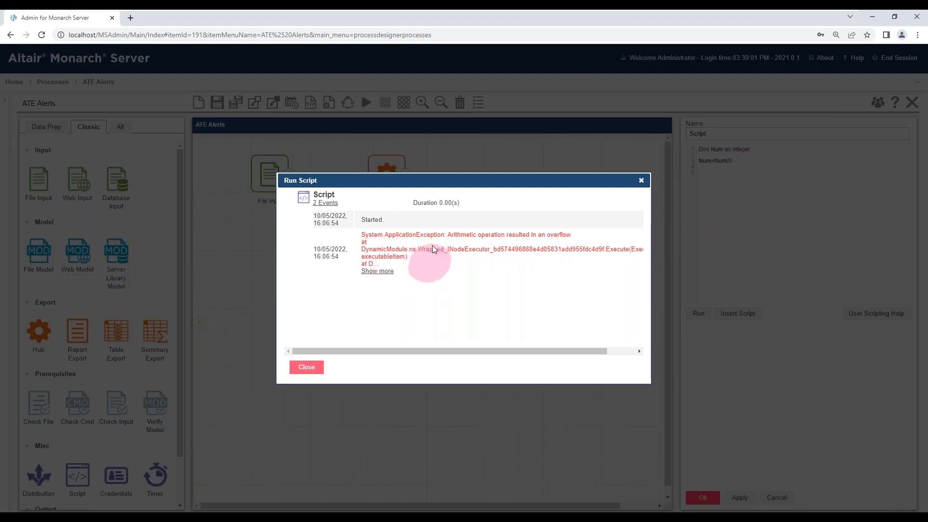
pyautogui.click(311, 372)
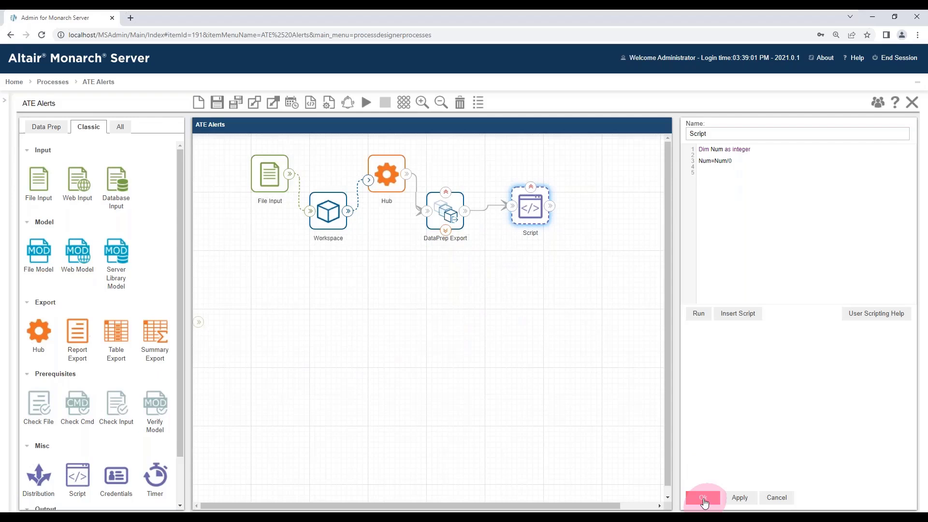
pyautogui.click(442, 210)
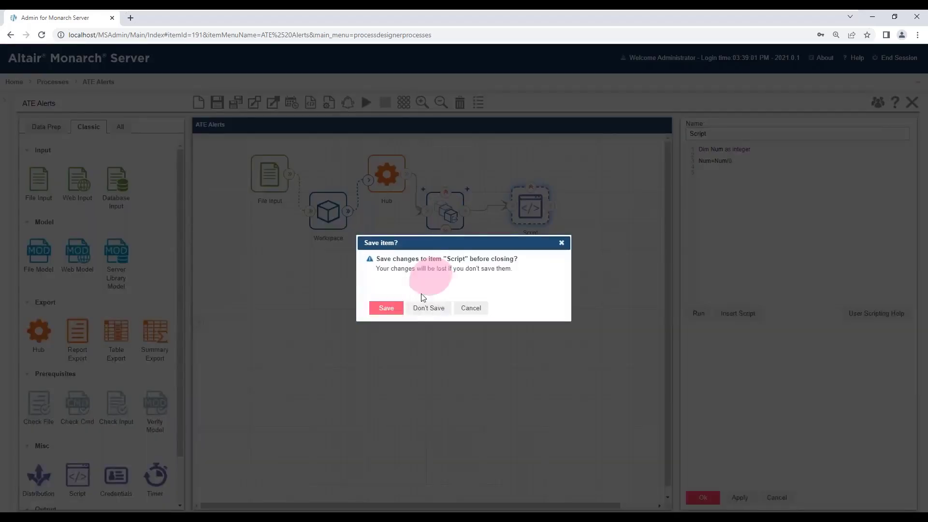
pyautogui.click(384, 312)
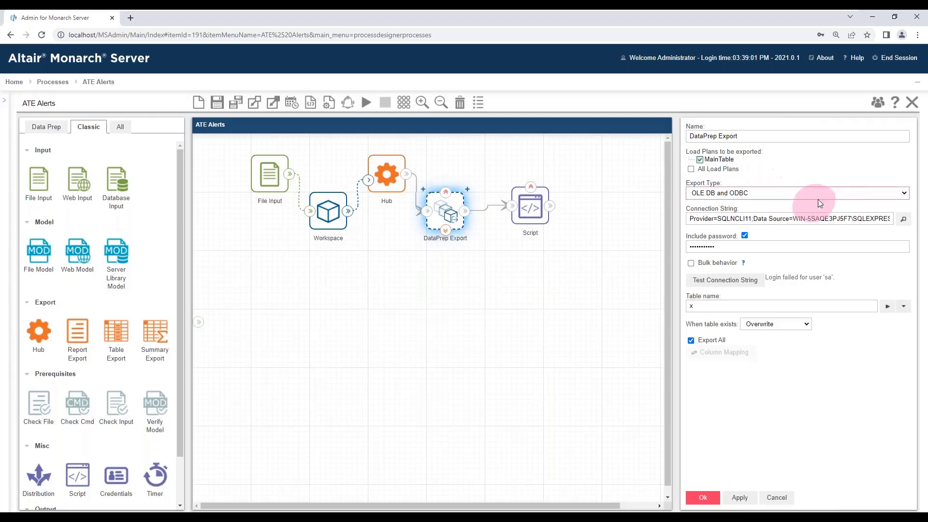
# Set the DataPrep Export type to CSV and choose the Alerts\Output folder in the ATE named path as its destination
pyautogui.click(802, 193)
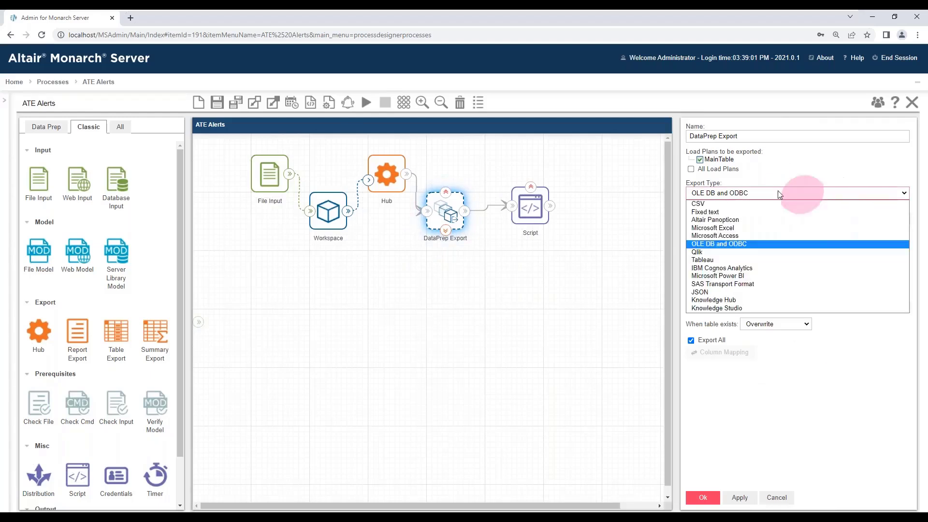
pyautogui.click(698, 203)
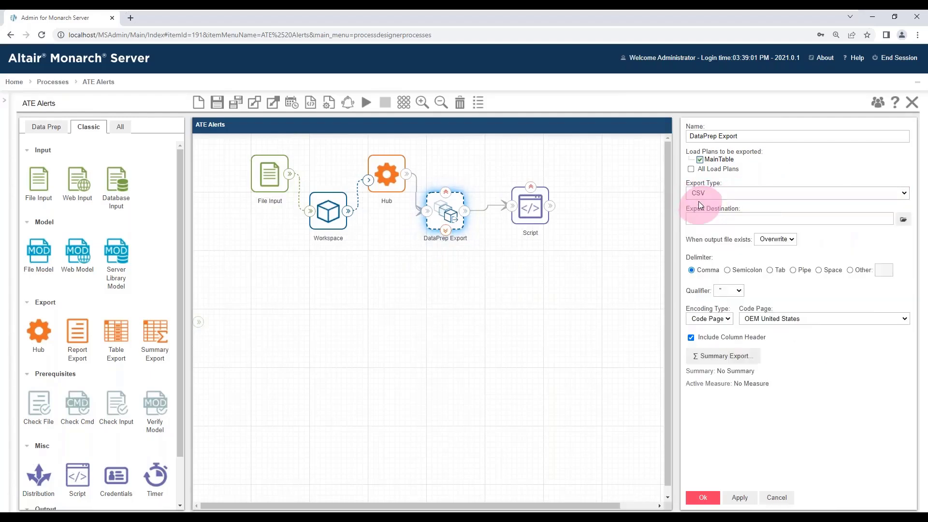
pyautogui.click(903, 220)
pyautogui.click(274, 180)
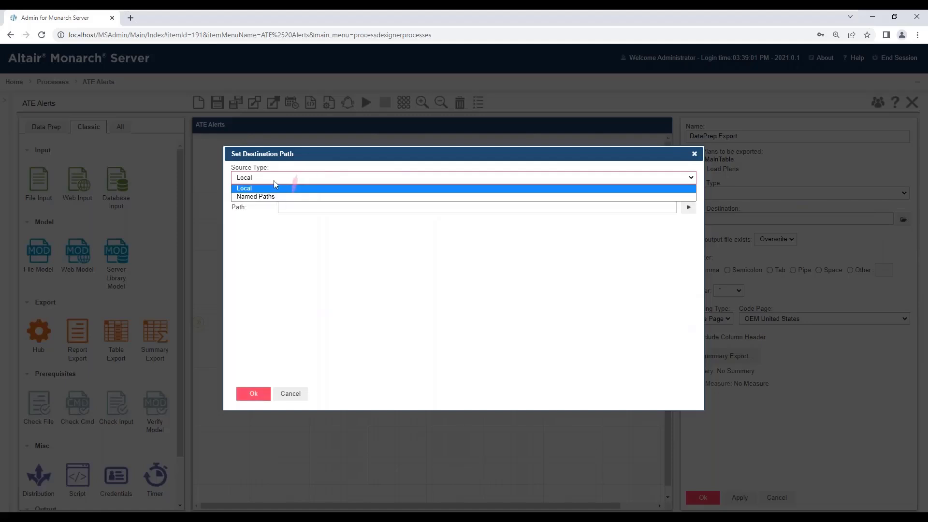
pyautogui.click(261, 196)
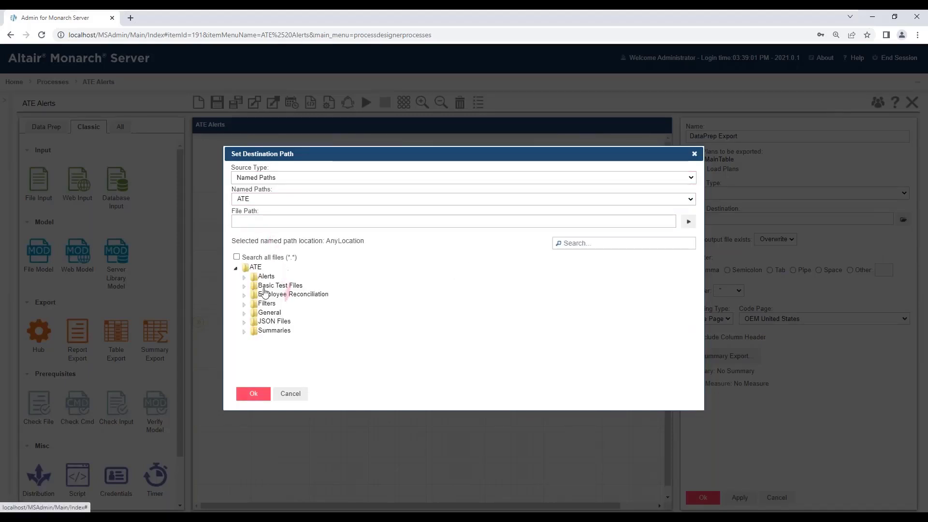
pyautogui.click(244, 278)
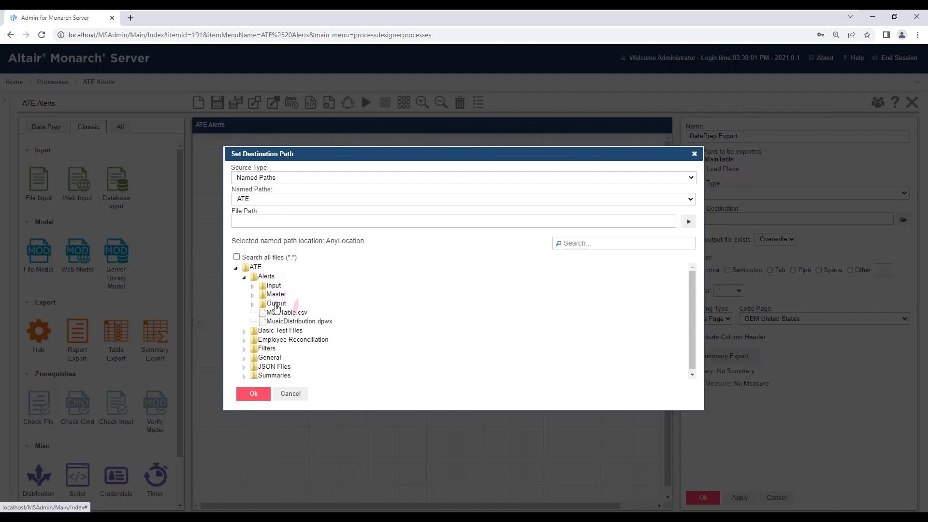
pyautogui.click(277, 303)
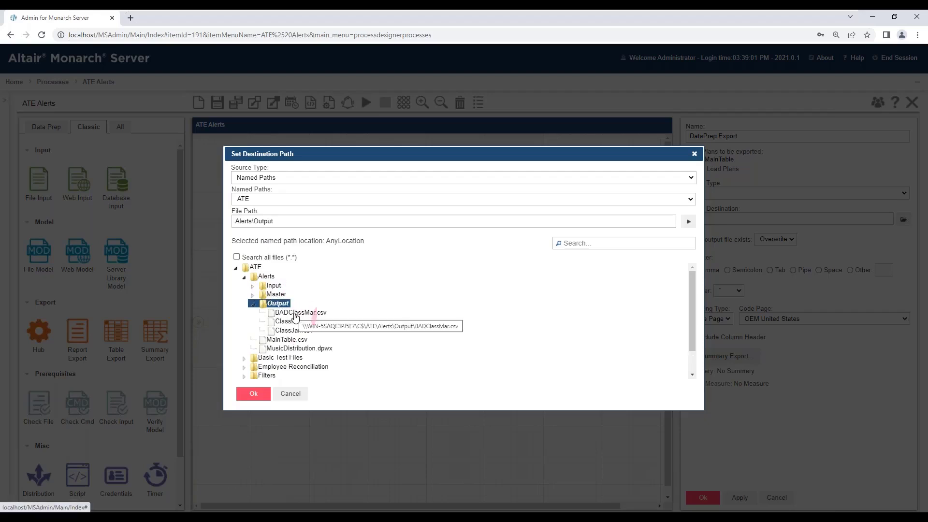
# Set the export file path to Alerts\Output\&[Inputname].csv using the Input File Name macro, and accept the DataPrep Export settings
pyautogui.click(290, 321)
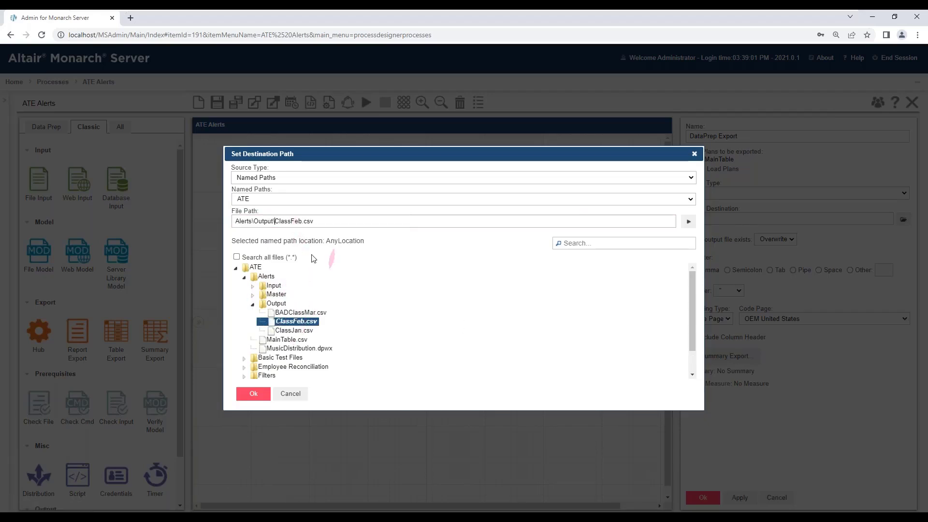
pyautogui.press('BackSpace')
pyautogui.press('BackSpace')
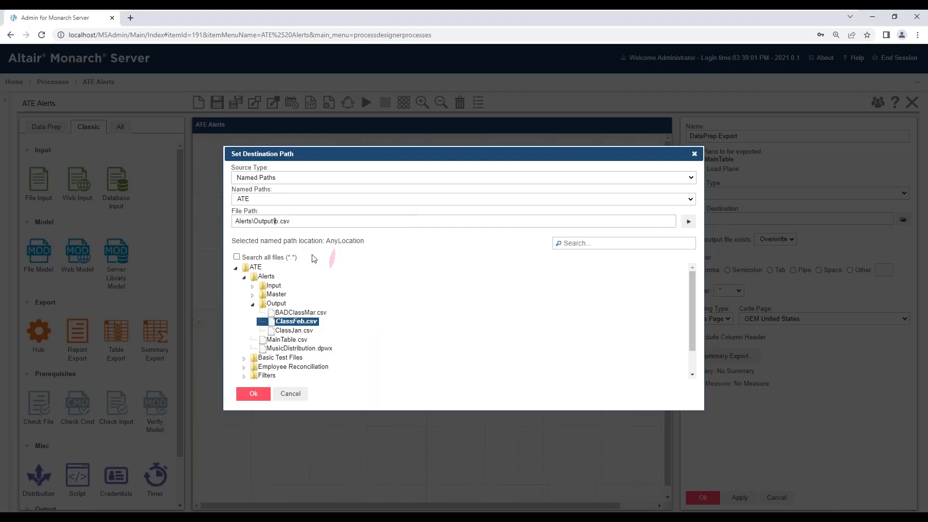
pyautogui.click(689, 222)
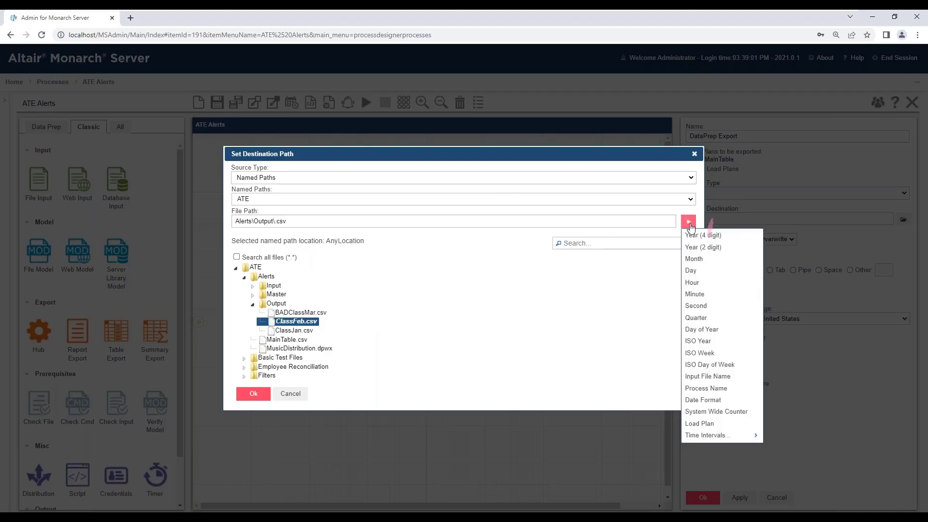
pyautogui.click(725, 380)
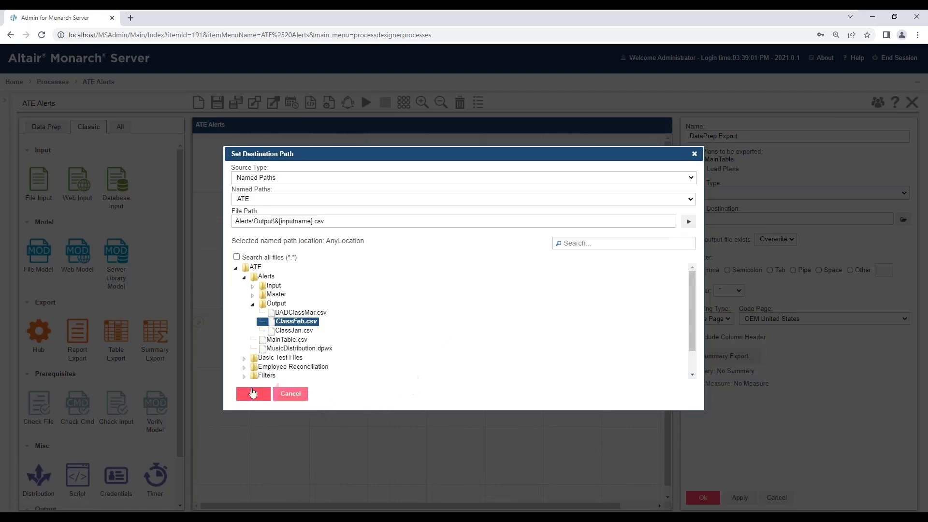
pyautogui.click(250, 394)
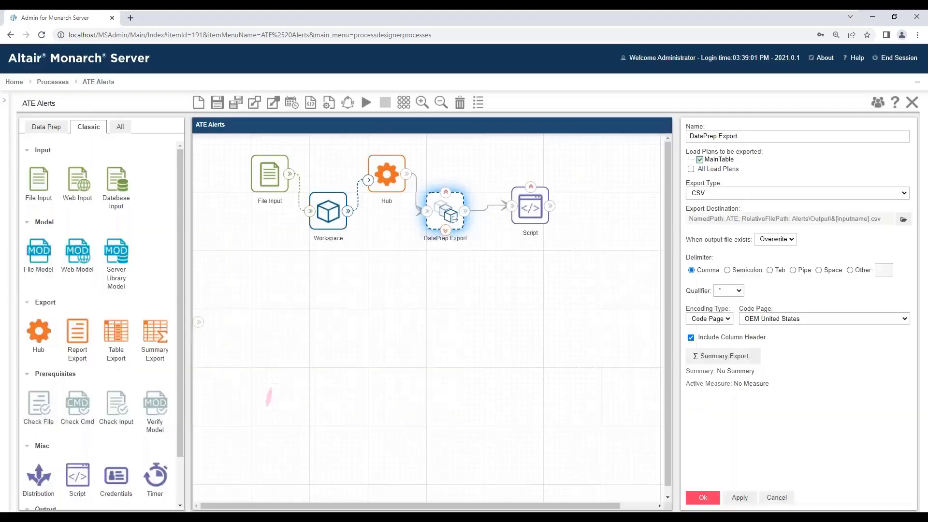
pyautogui.click(699, 498)
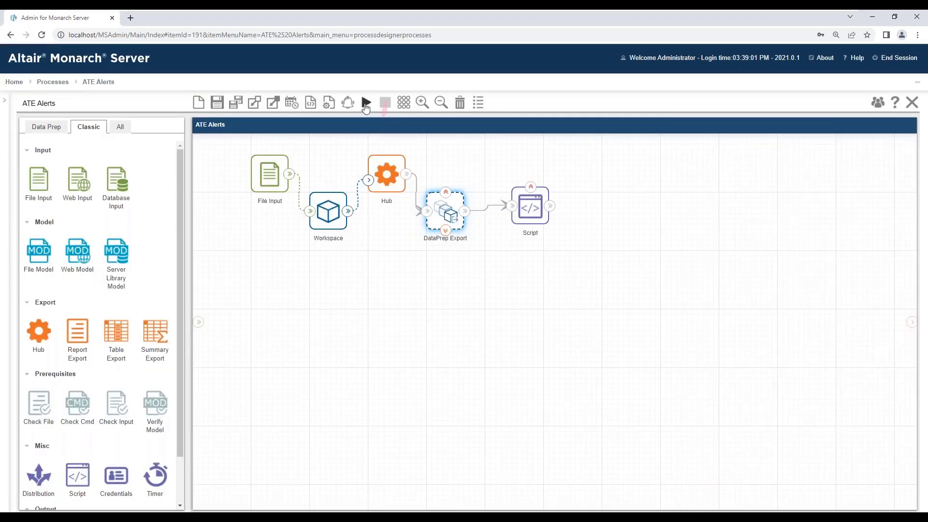
# Run the ATE Alerts process and stay in log mode once it completes
pyautogui.click(365, 102)
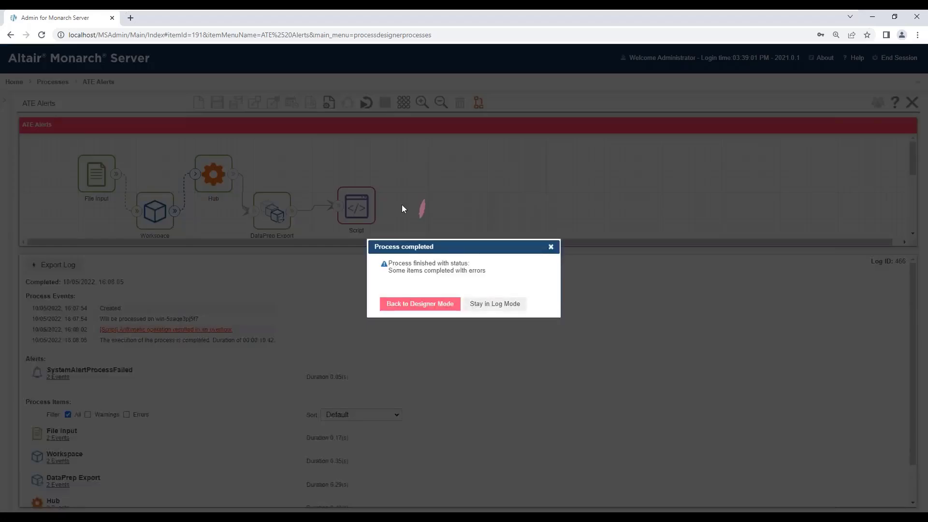
pyautogui.click(490, 305)
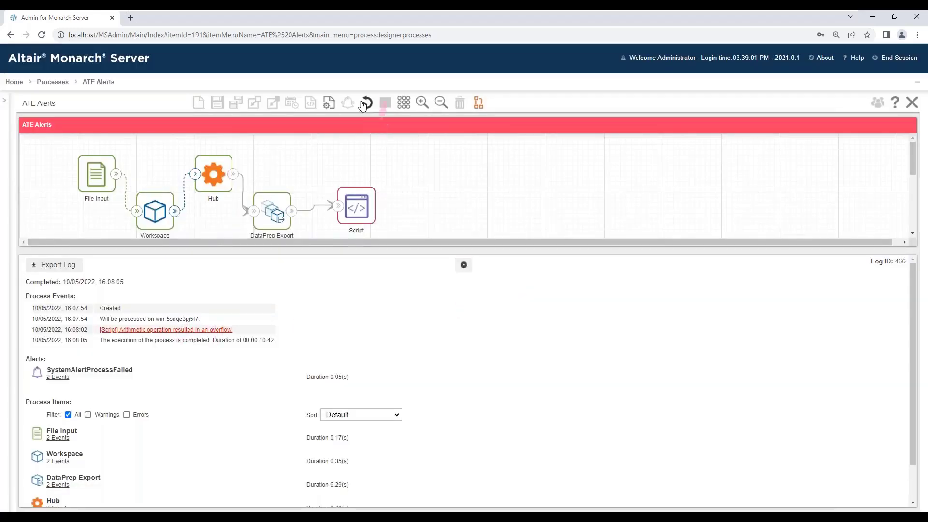
# Switch to Event Viewer, refresh the Application log to examine the newest process alert event, and return to Monarch Server
pyautogui.hotkey('alt', 'Tab')
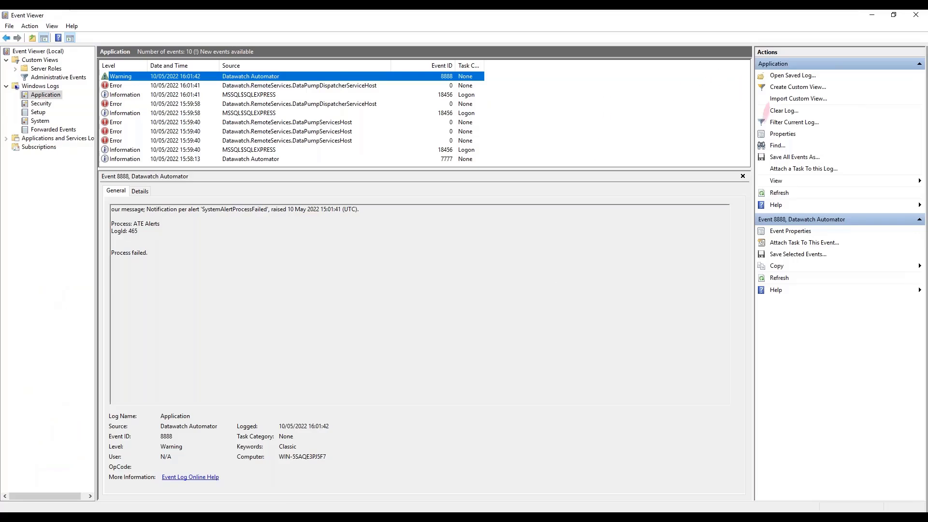
pyautogui.click(777, 282)
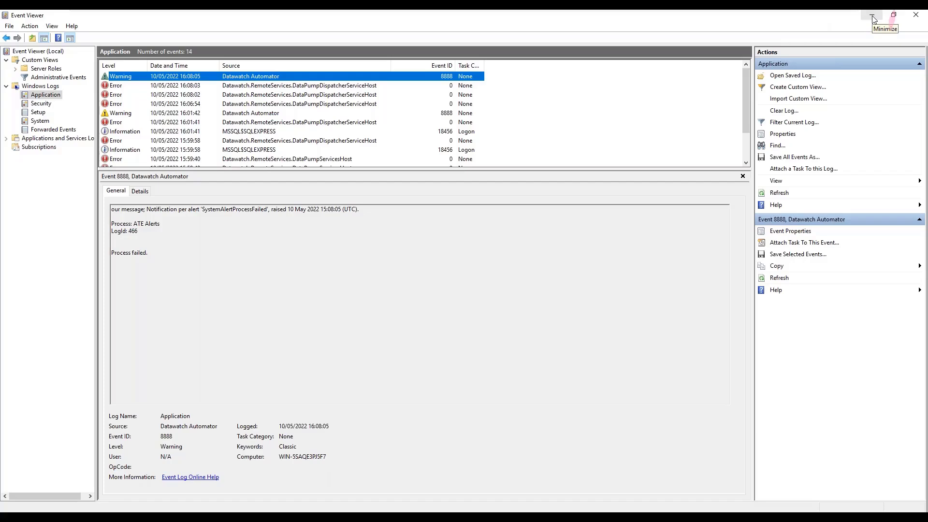
pyautogui.hotkey('alt', 'Tab')
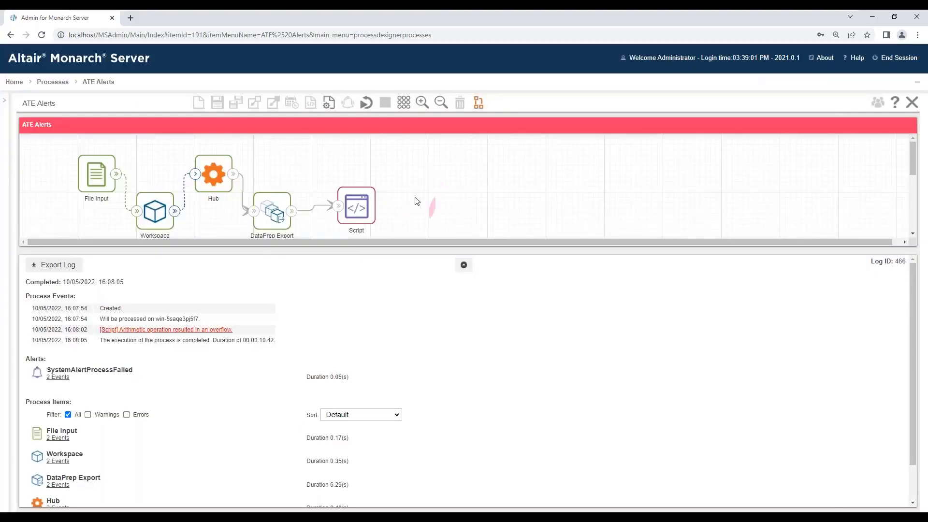
# Return the process to designer mode and align the Script element level with DataPrep Export
pyautogui.click(478, 104)
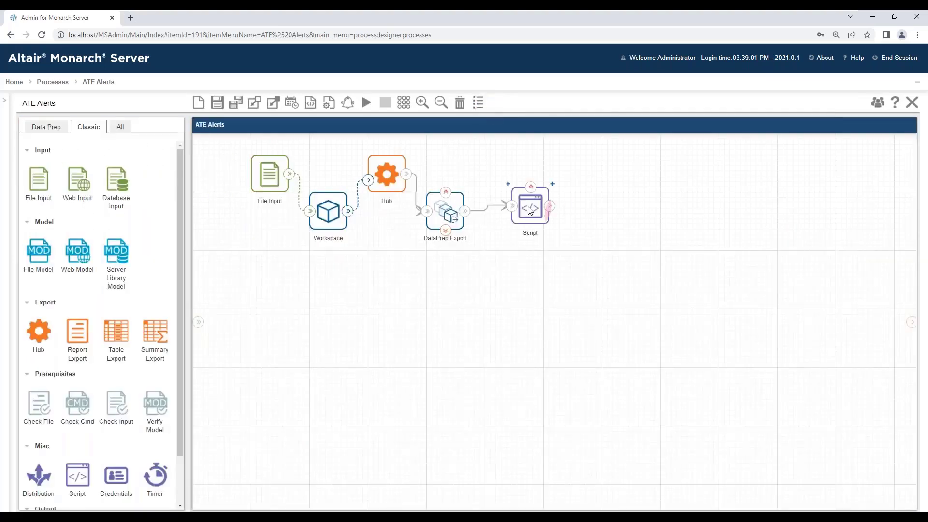
pyautogui.moveTo(530, 210); pyautogui.dragTo(522, 216)
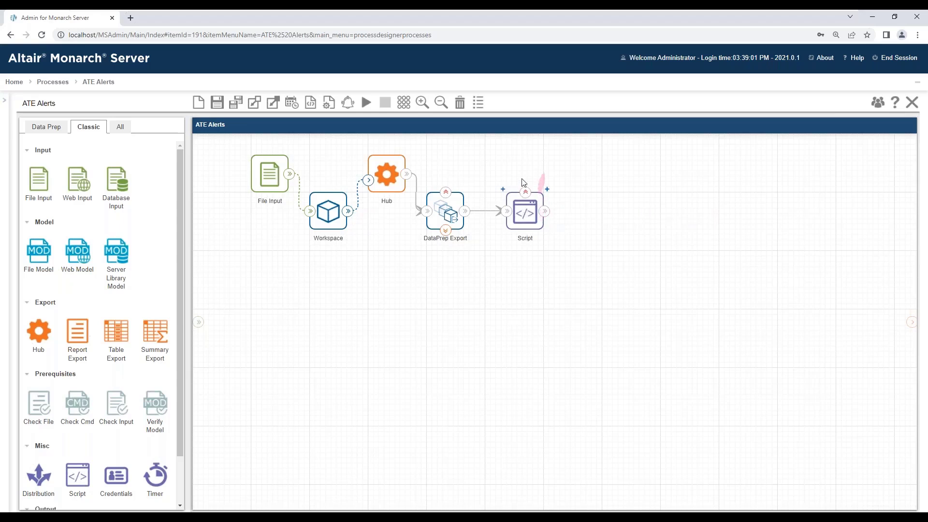
# Wrap the Num=Num/0 line of the Script element in a Try, Catch, End Try block
pyautogui.doubleClick(523, 217)
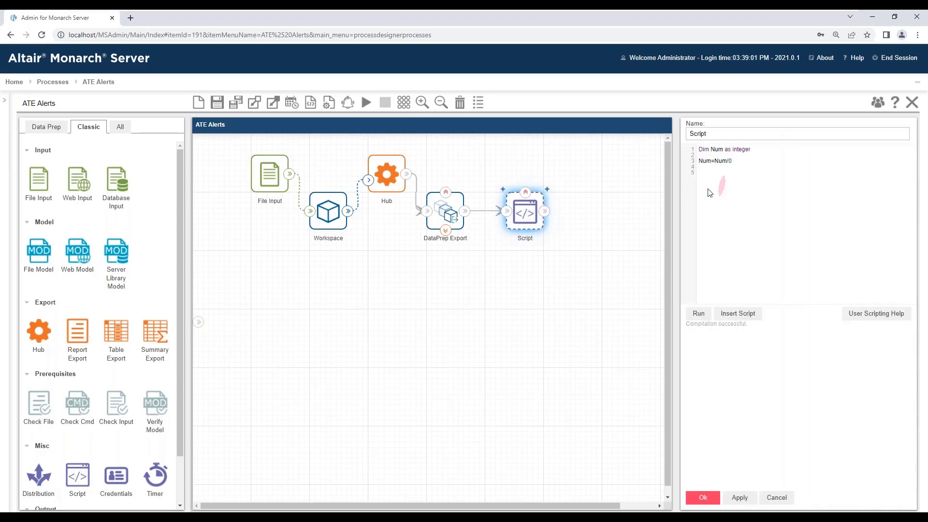
pyautogui.click(703, 154)
pyautogui.press('Return')
pyautogui.press('Return')
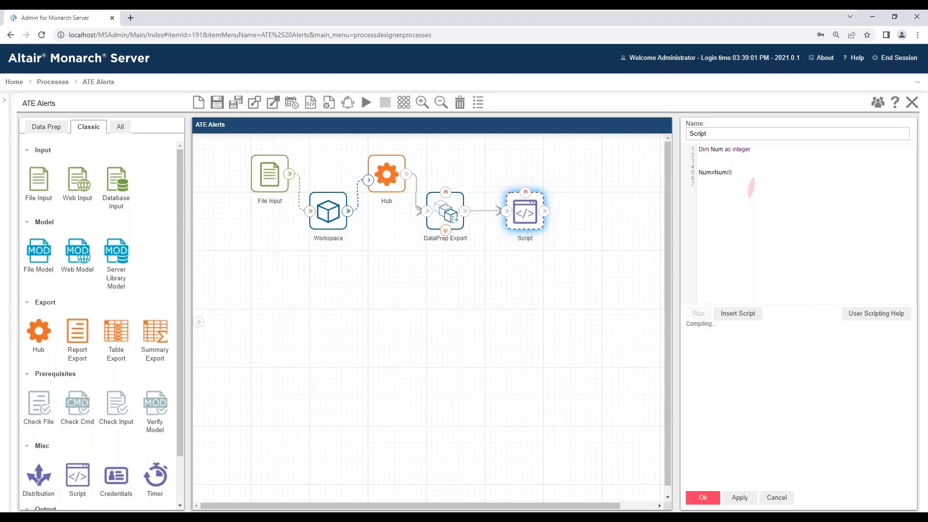
pyautogui.write('Try')
pyautogui.press('Down')
pyautogui.press('Home')
pyautogui.press('End')
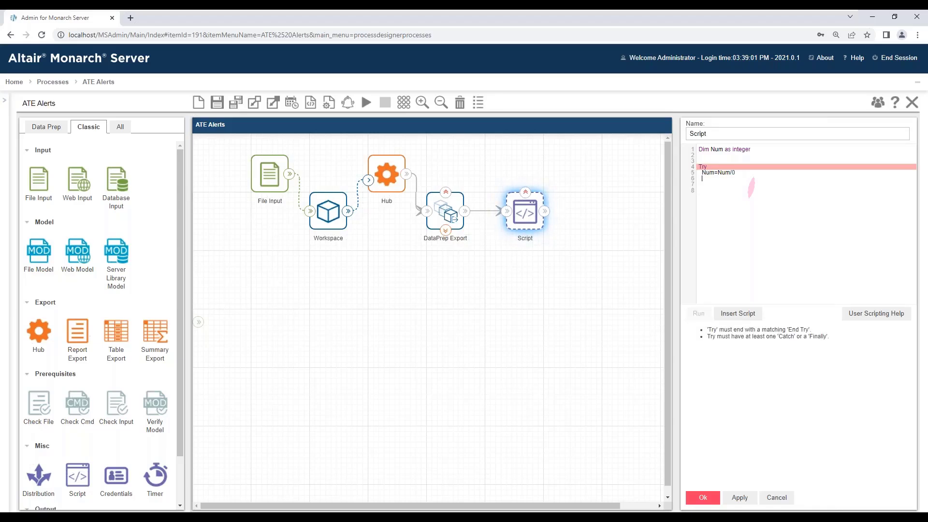
pyautogui.press('BackSpace')
pyautogui.write('ch')
pyautogui.press('Return')
pyautogui.write('End Try')
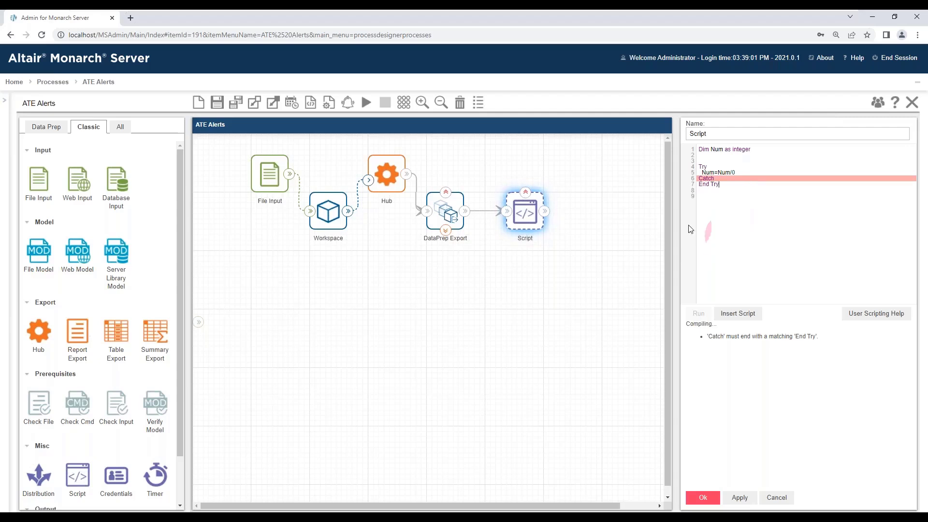
# Test-run the script with its Try/Catch error handling
pyautogui.click(706, 208)
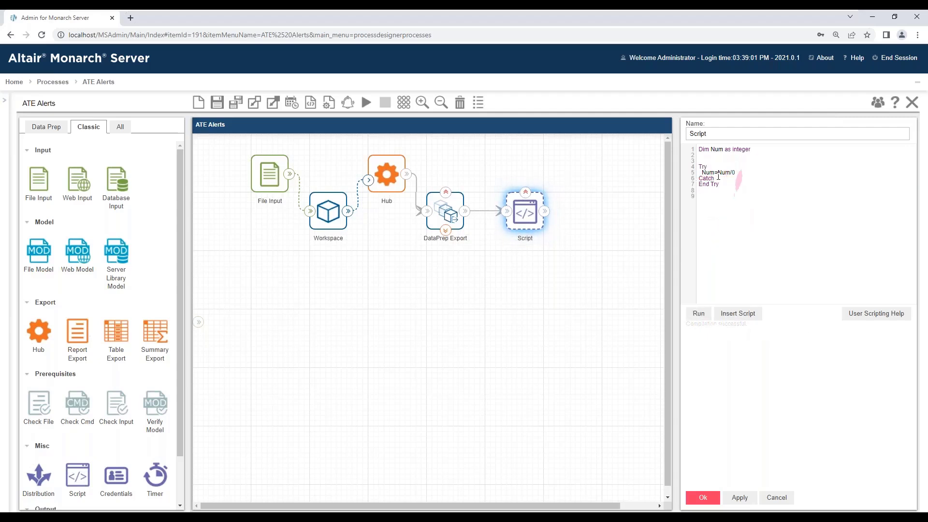
pyautogui.click(697, 314)
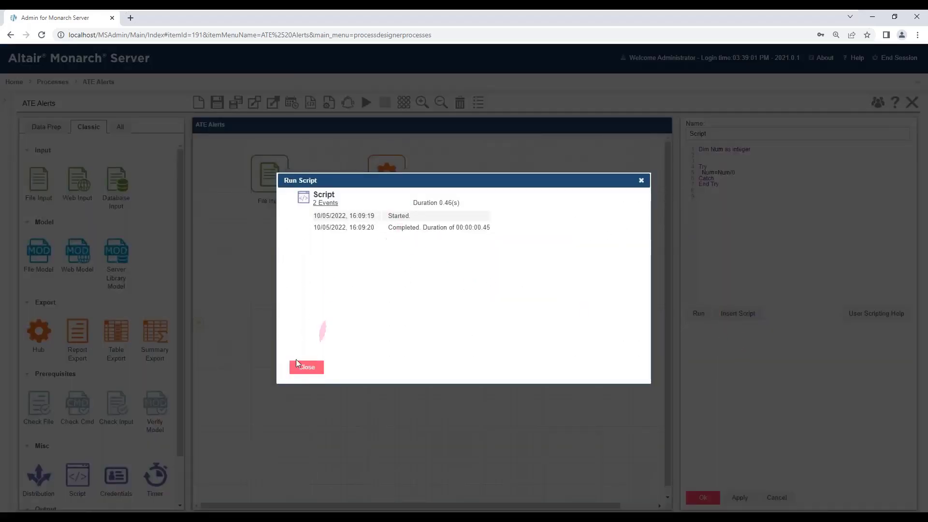
# Add the line Throw New System.Exception between Catch and End Try in the Script element
pyautogui.click(306, 369)
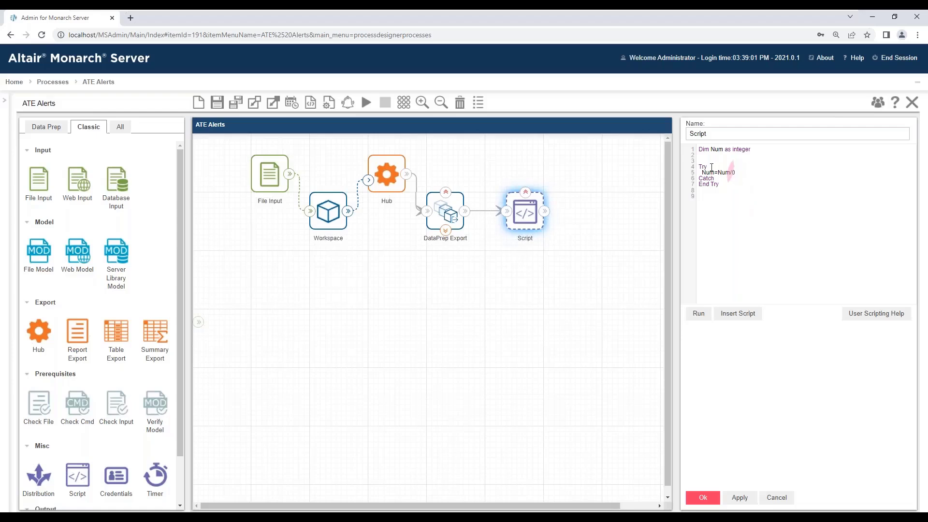
pyautogui.moveTo(705, 169); pyautogui.dragTo(773, 172)
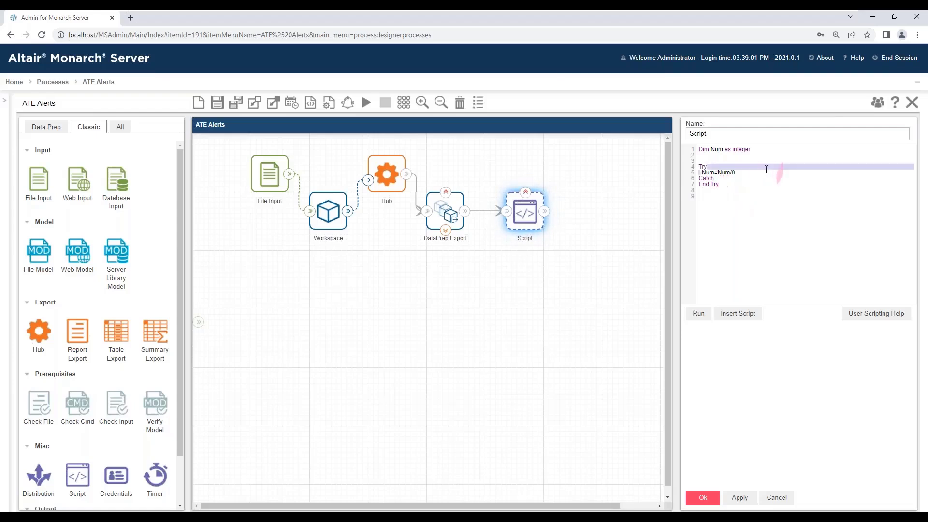
pyautogui.click(723, 185)
pyautogui.press('Return')
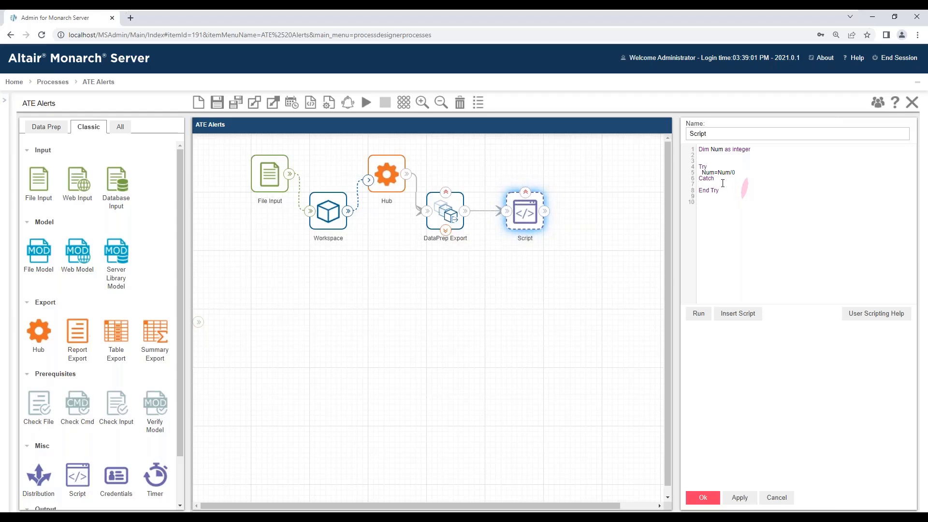
pyautogui.click(704, 183)
pyautogui.click(703, 183)
pyautogui.write('Thow New System.Exception')
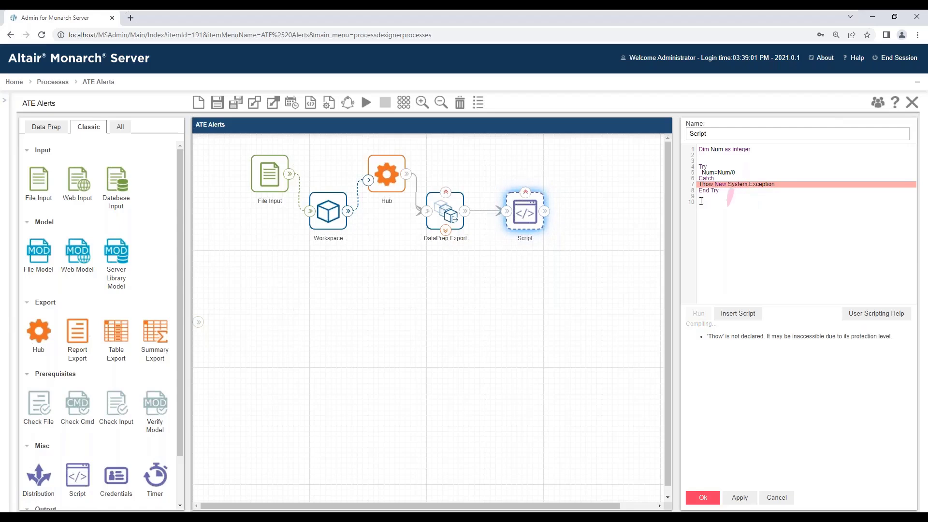
pyautogui.click(722, 222)
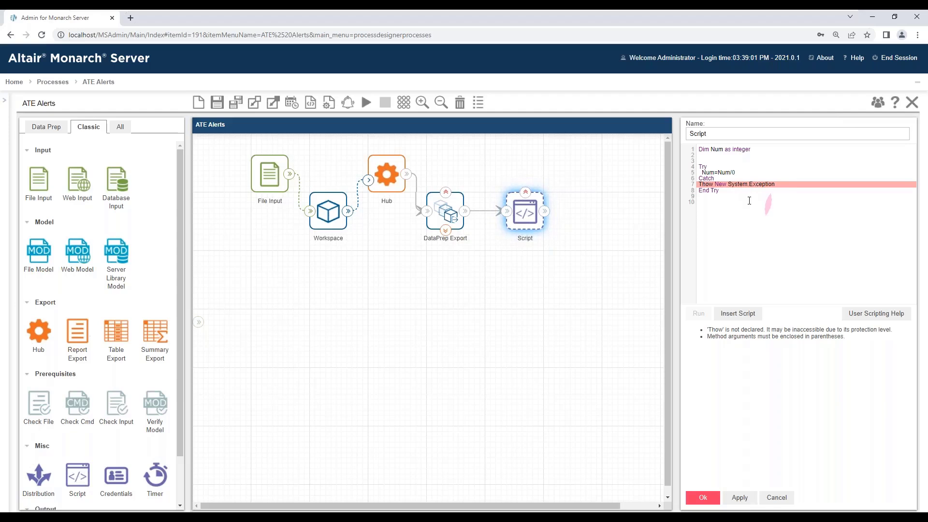
pyautogui.click(704, 184)
pyautogui.write('r')
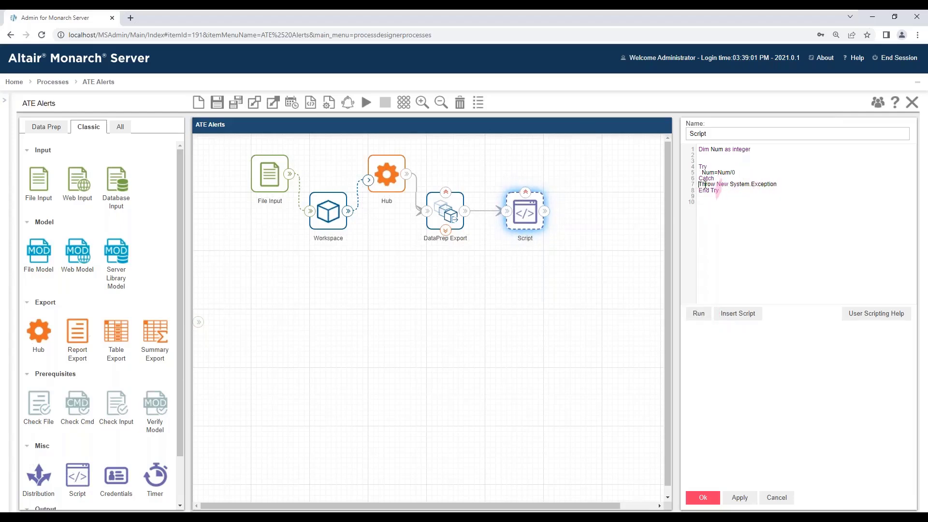
# Test-run the script with the thrown exception in its Catch block and dismiss the results
pyautogui.moveTo(705, 185); pyautogui.dragTo(792, 185)
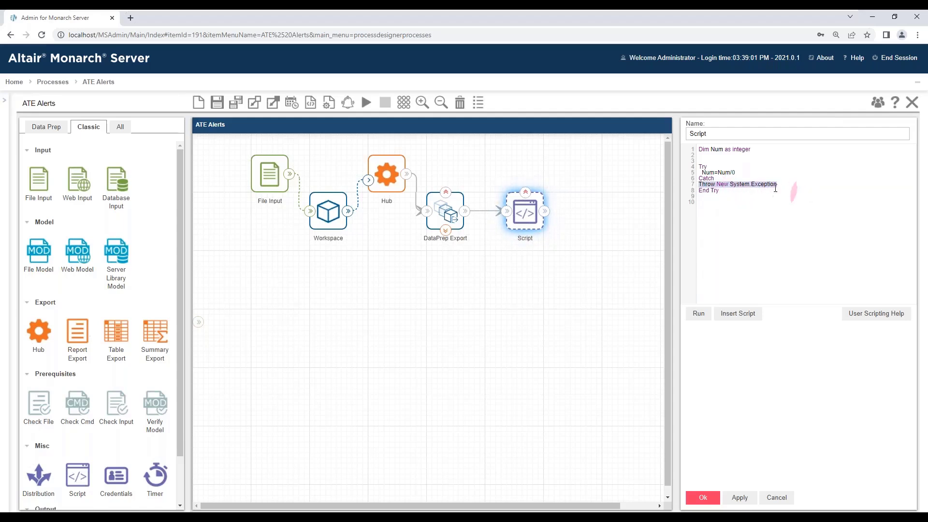
pyautogui.click(698, 314)
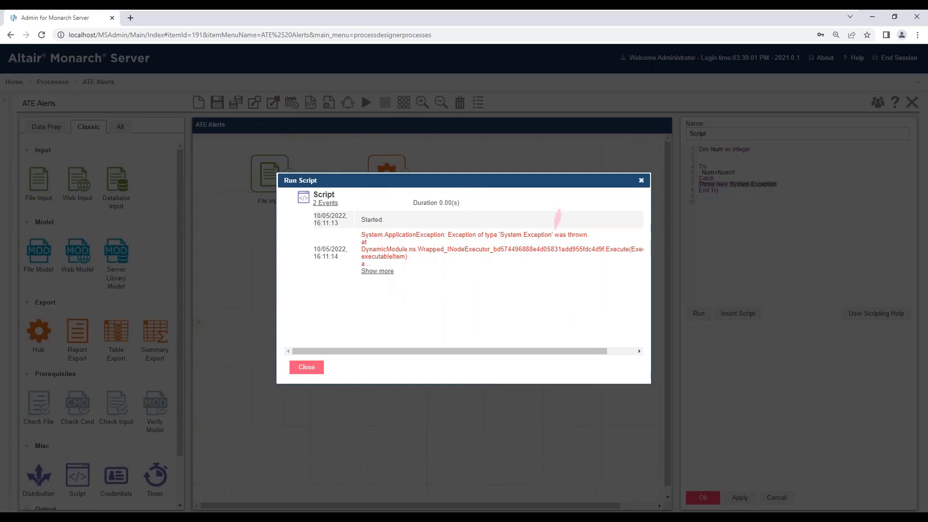
pyautogui.click(306, 366)
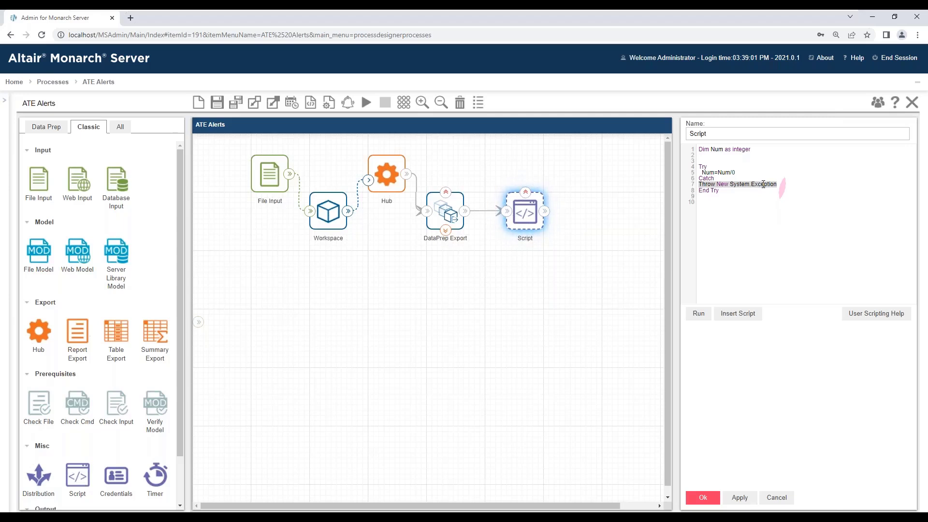
# Accept the Script element's changes, save and run the ATE Alerts process, and stay in log mode
pyautogui.click(702, 498)
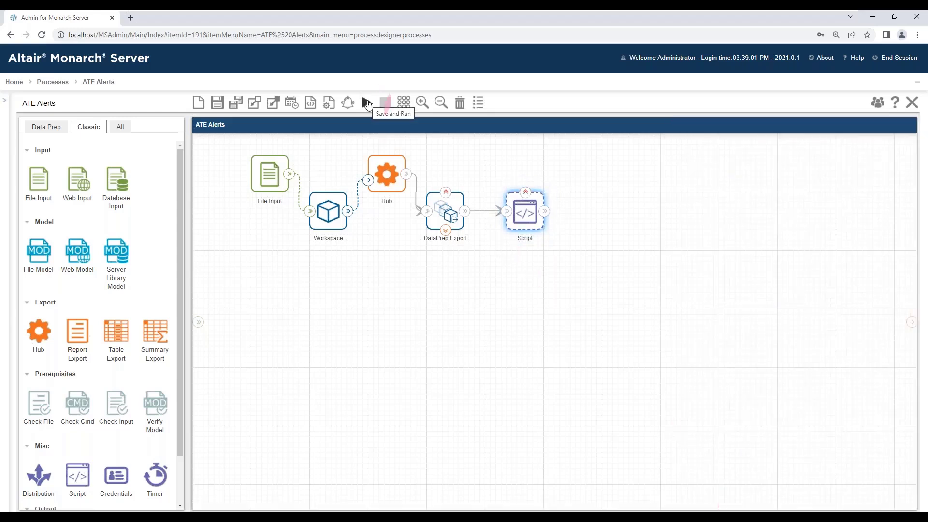
pyautogui.click(366, 102)
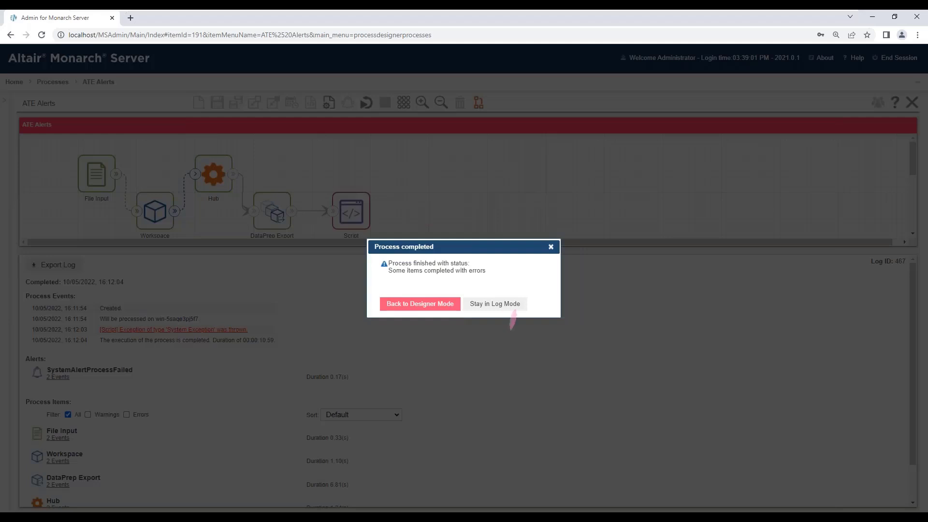
pyautogui.click(490, 309)
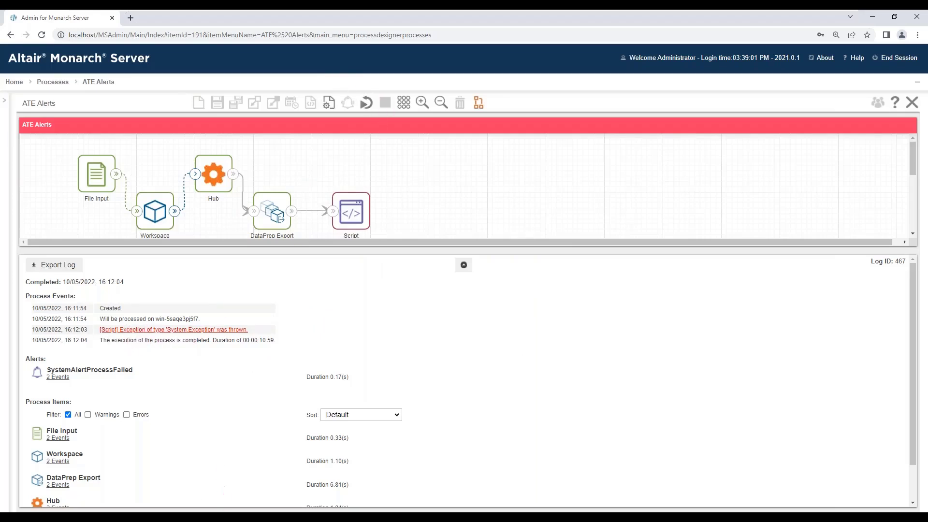
# Switch to Event Viewer, refresh the selected event to examine the latest process failure alert, and return to Monarch Server
pyautogui.hotkey('alt', 'Tab')
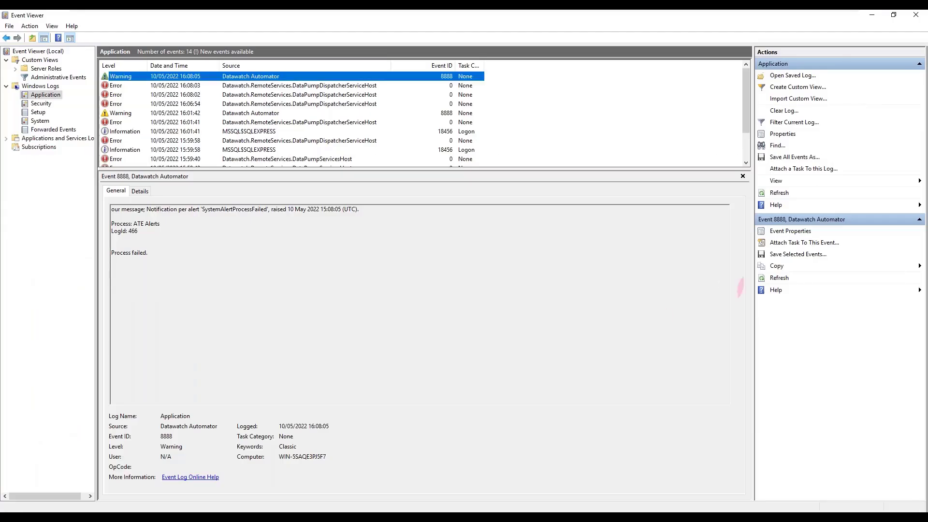
pyautogui.click(779, 277)
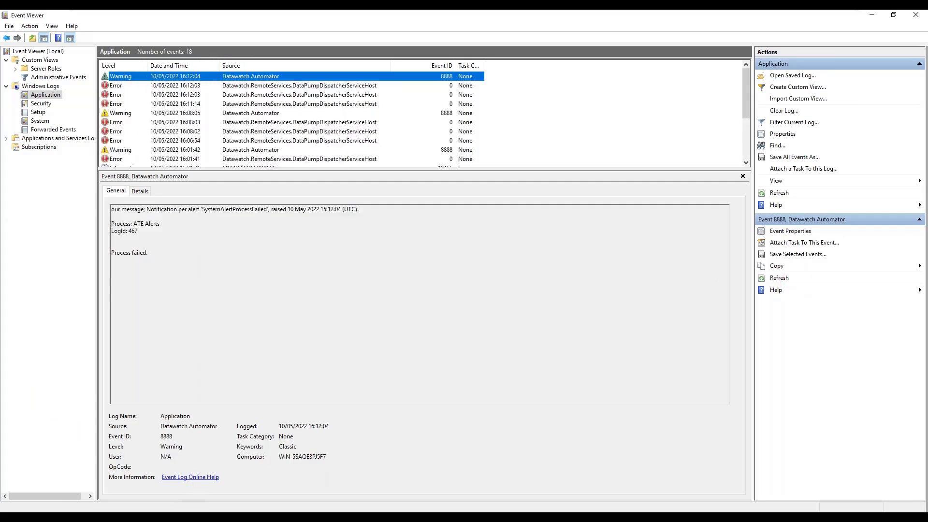
pyautogui.hotkey('alt', 'Tab')
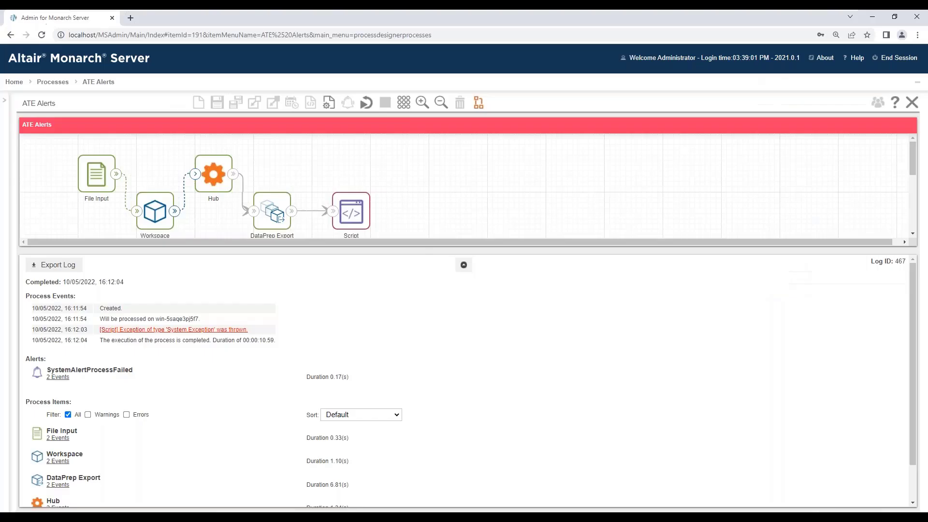
# Back in designer mode, insert a Raise an Alert script with code Zero and message "Can't divide by zero" at the Script element's Throw line
pyautogui.click(478, 103)
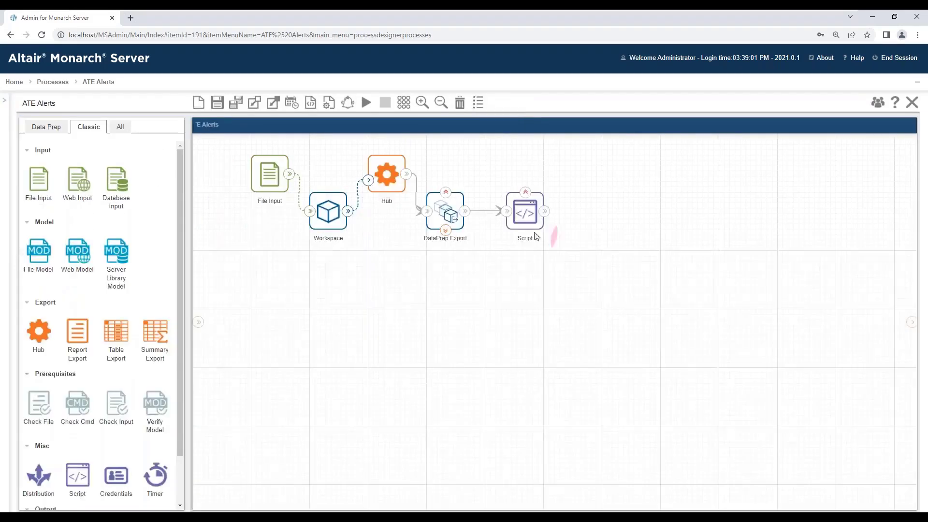
pyautogui.click(534, 227)
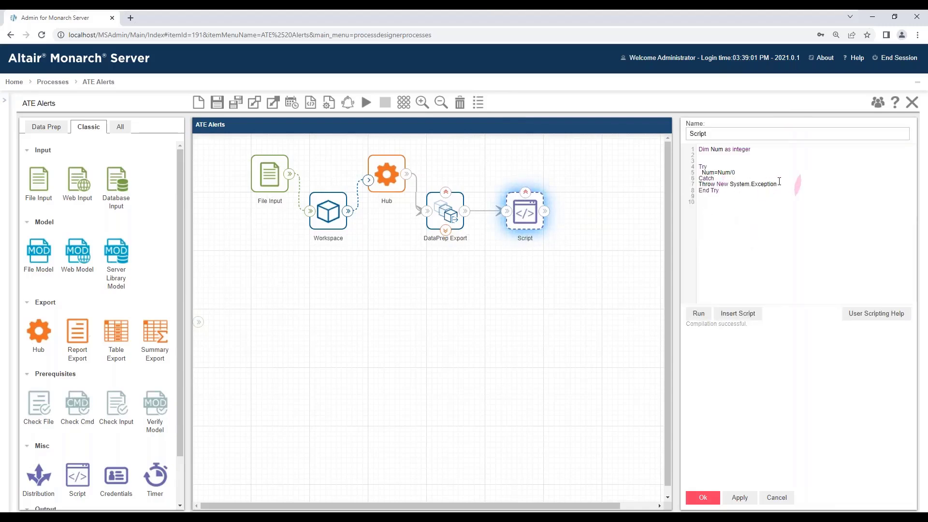
pyautogui.moveTo(779, 183); pyautogui.dragTo(697, 184)
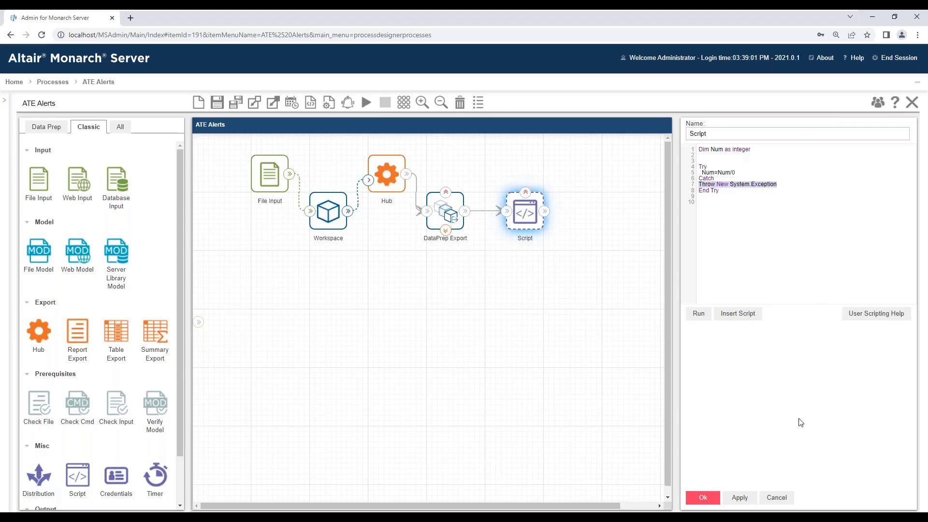
pyautogui.click(743, 316)
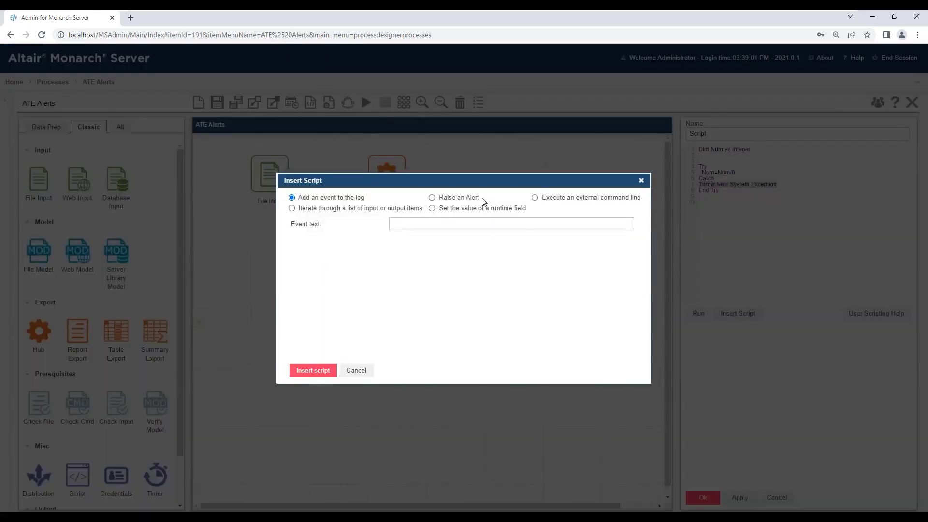
pyautogui.click(432, 198)
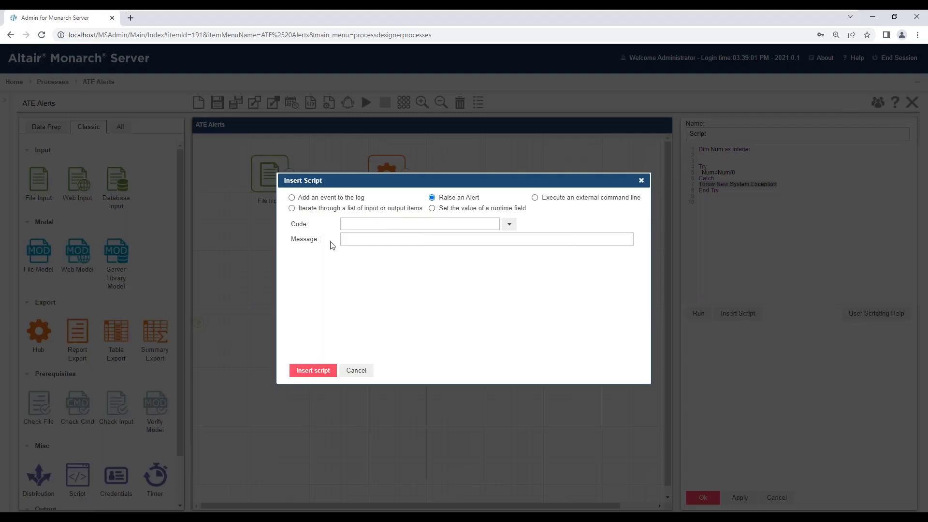
pyautogui.click(346, 227)
pyautogui.click(376, 237)
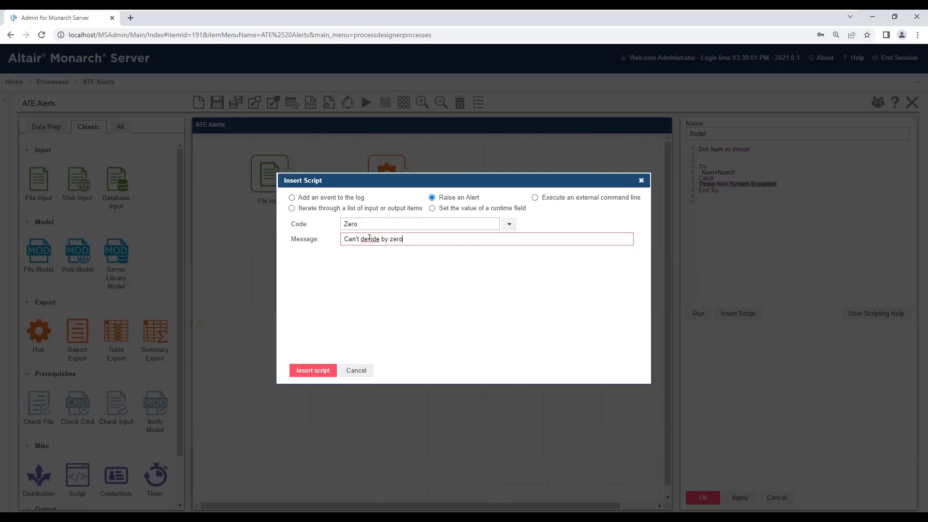
pyautogui.rightClick(369, 238)
pyautogui.click(389, 246)
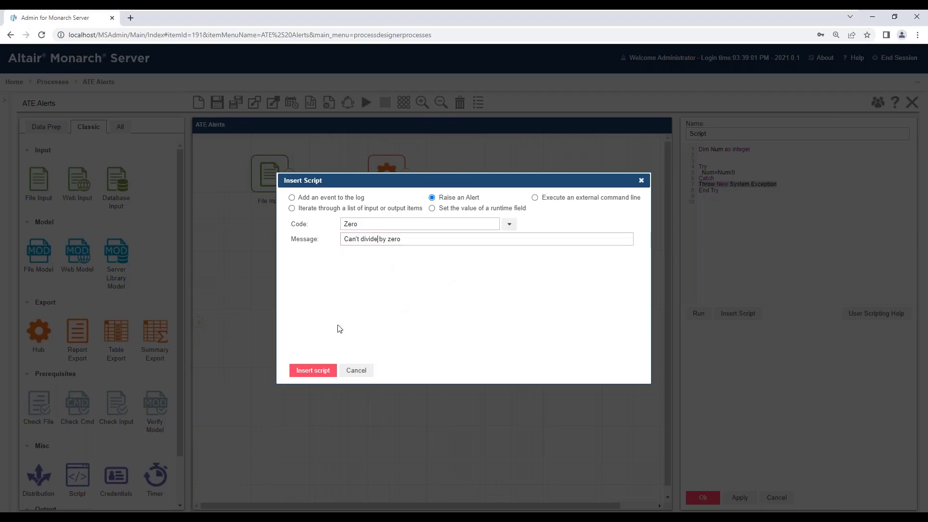
pyautogui.click(313, 370)
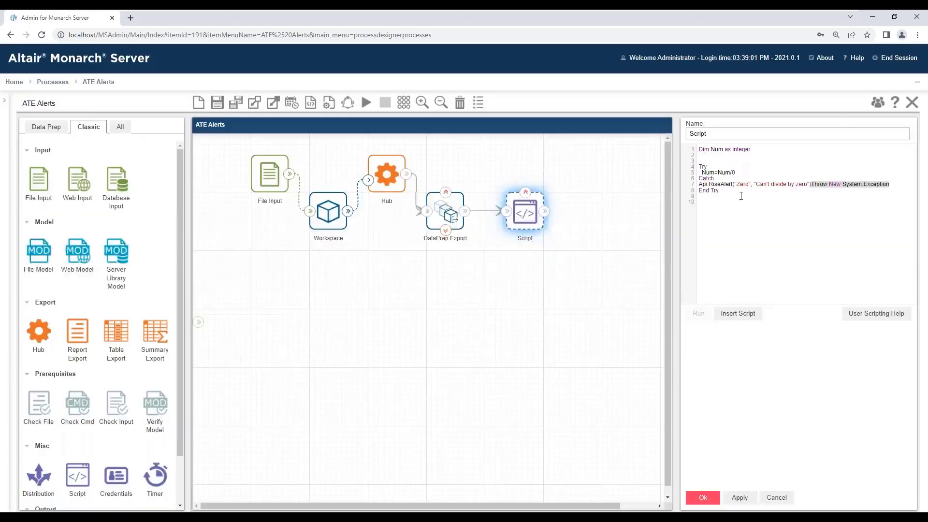
# Delete the Throw New System.Exception statement that follows the Api.RiseAlert call
pyautogui.click(812, 185)
pyautogui.hotkey('shift', 'End')
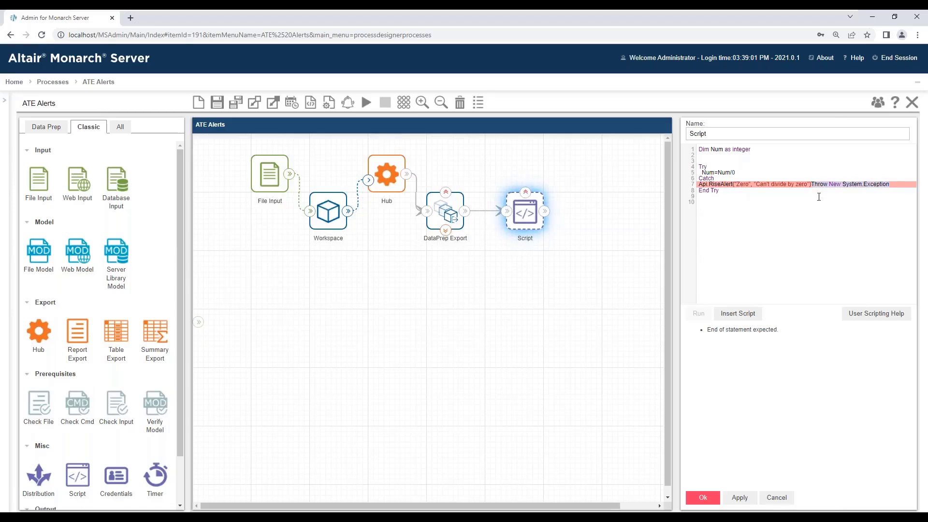
pyautogui.press('Delete')
pyautogui.click(744, 205)
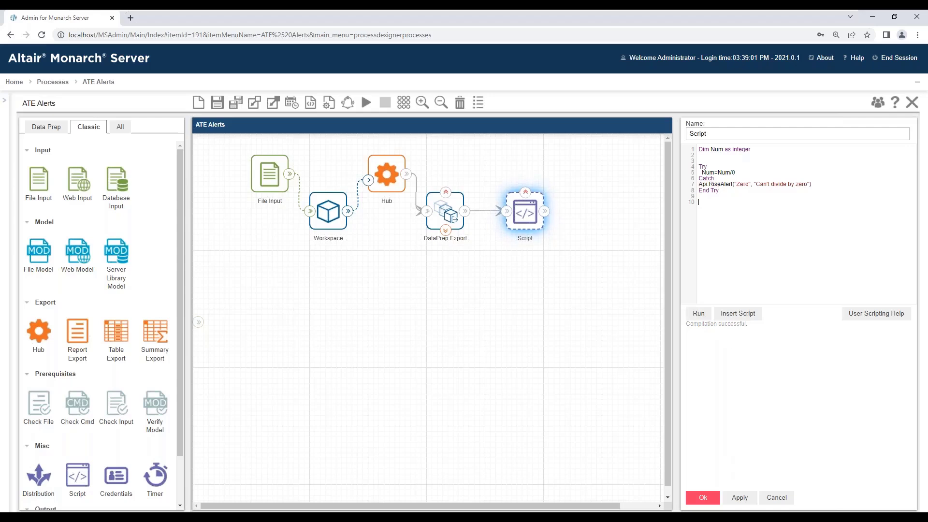
# Test-run the script with the Zero alert call and accept the Script element's changes
pyautogui.click(700, 316)
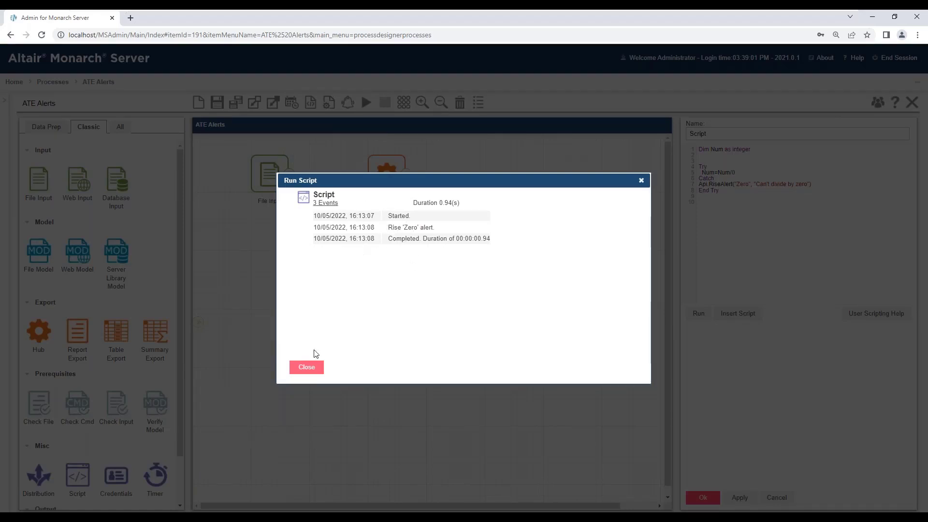
pyautogui.click(305, 373)
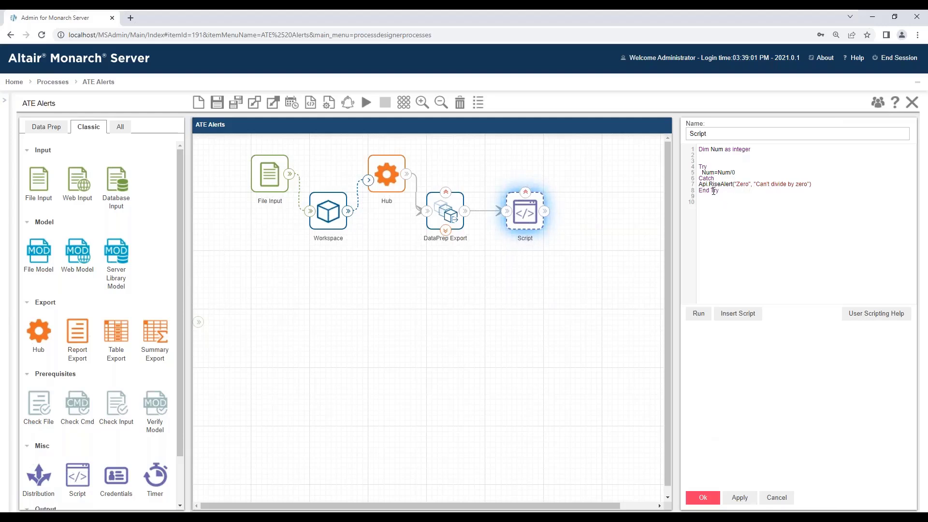
pyautogui.click(702, 498)
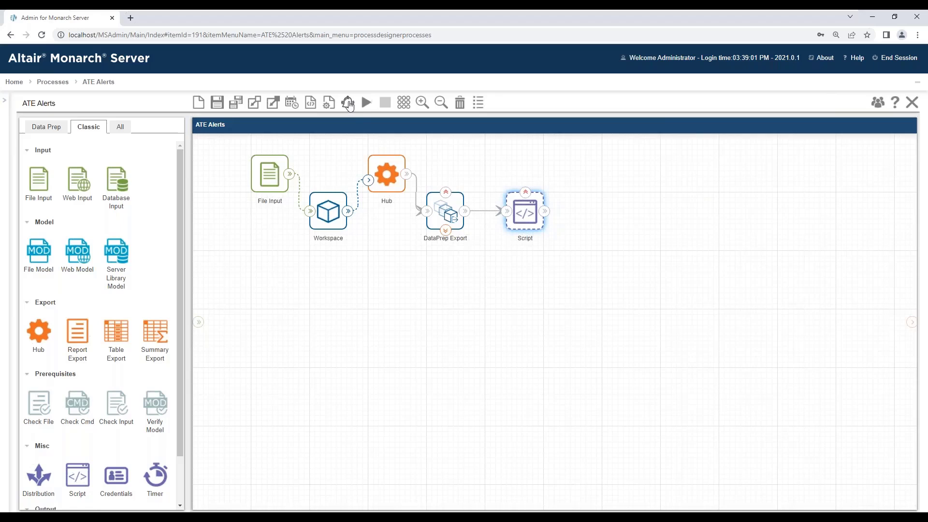
# Add a new process alert with code Zero and description "Cant /o"
pyautogui.click(348, 102)
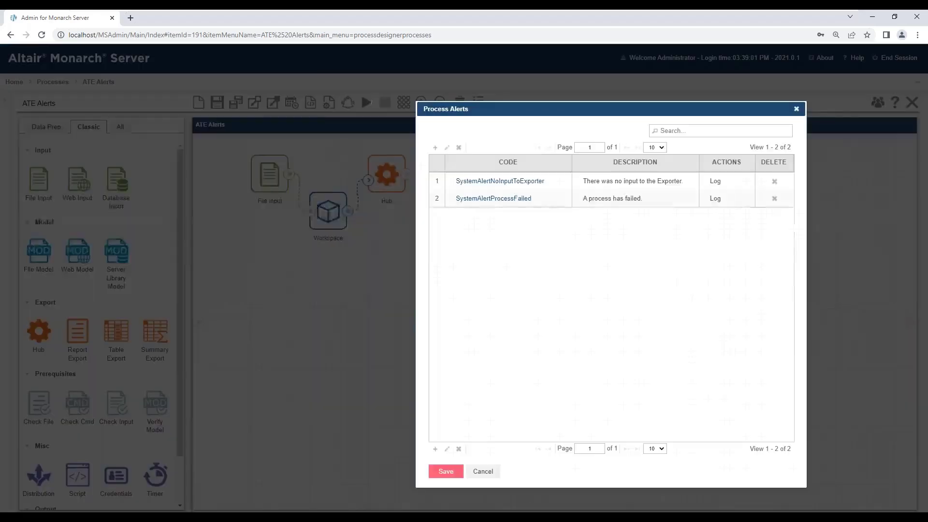
pyautogui.click(436, 148)
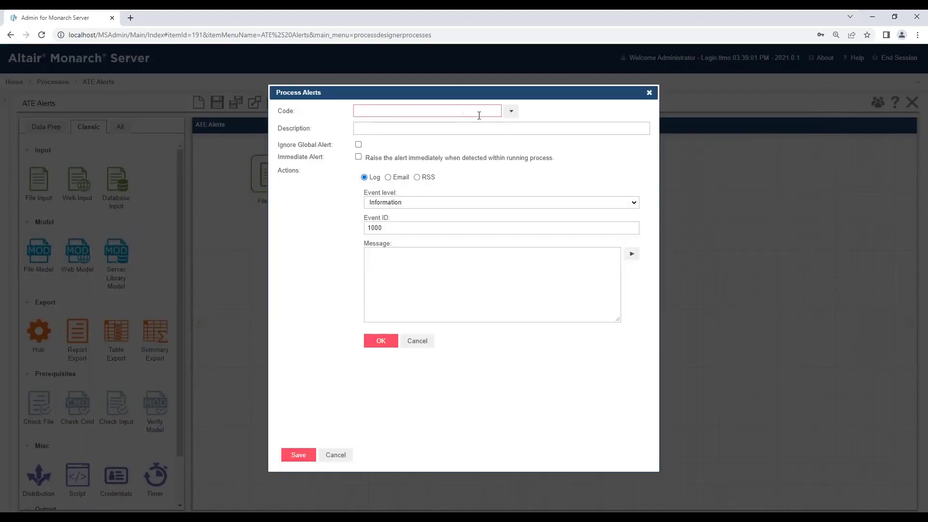
pyautogui.click(510, 111)
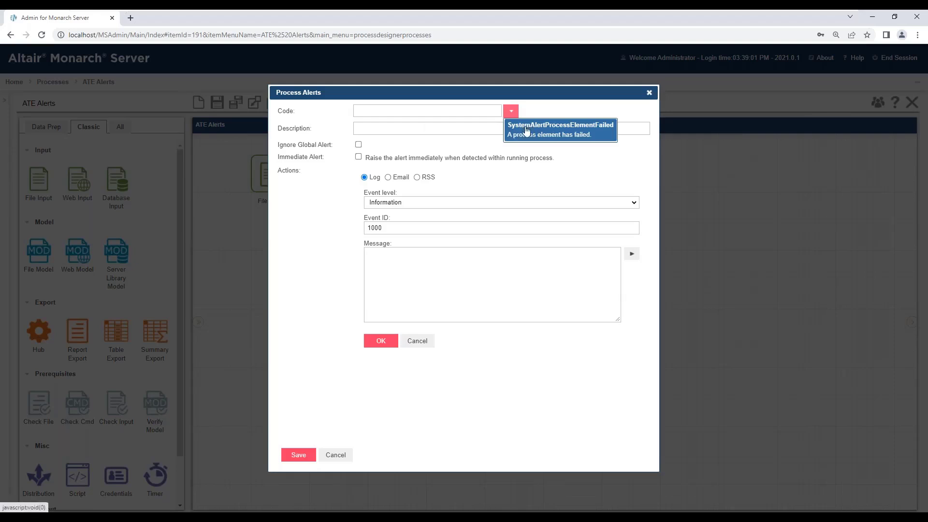
pyautogui.click(437, 112)
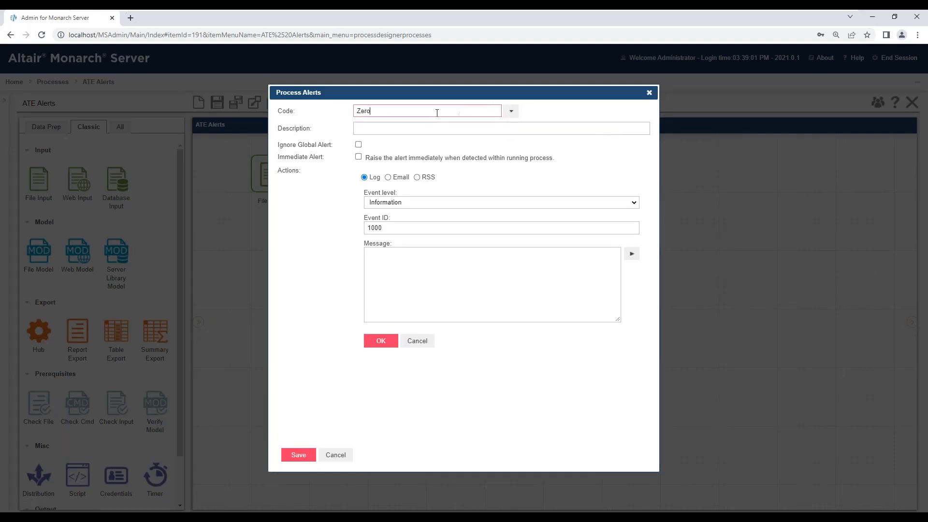
pyautogui.click(424, 125)
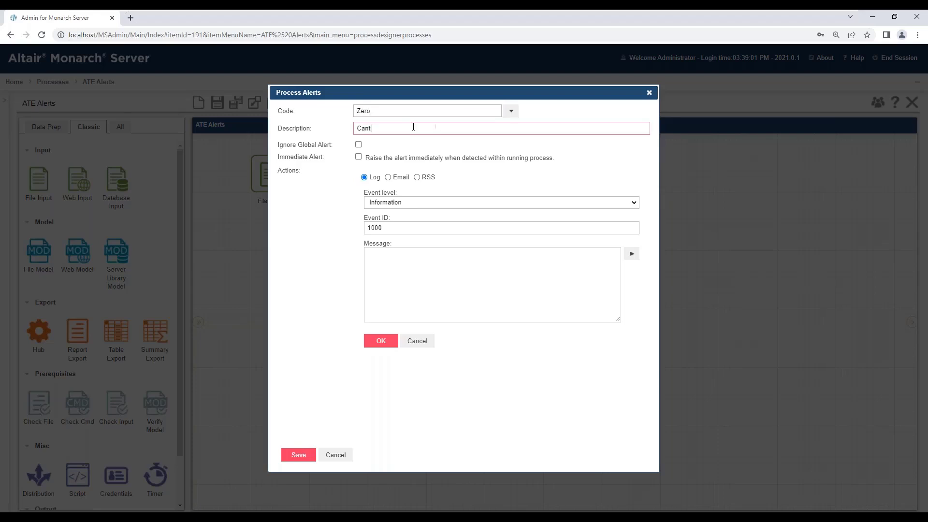
# Define a Log action for the Zero alert with event level Warning, event ID 1345 and message "devide zero"
pyautogui.click(385, 203)
pyautogui.click(382, 221)
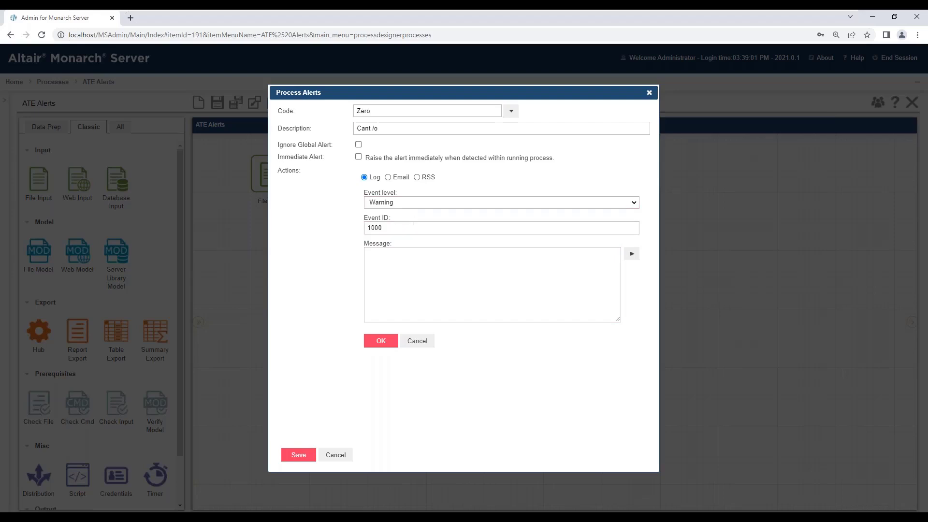
pyautogui.press('Tab')
pyautogui.write('1')
pyautogui.click(392, 263)
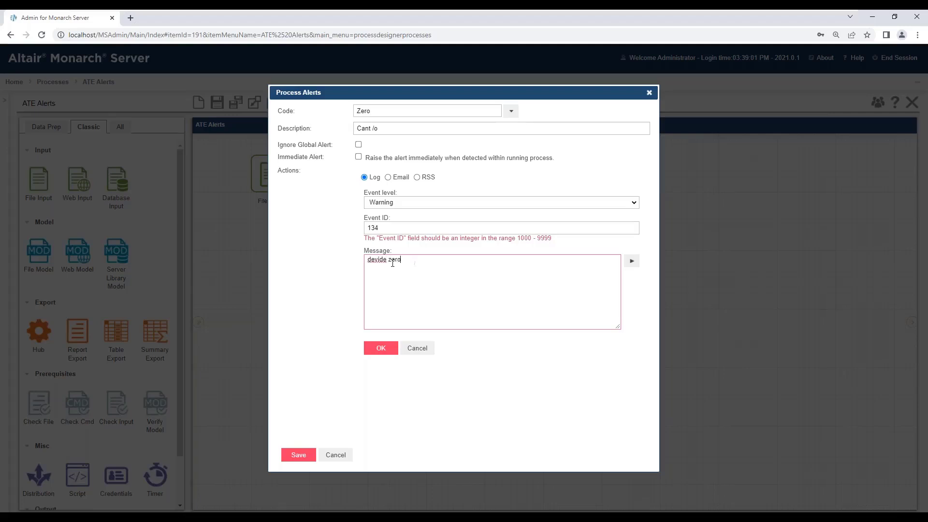
pyautogui.click(411, 228)
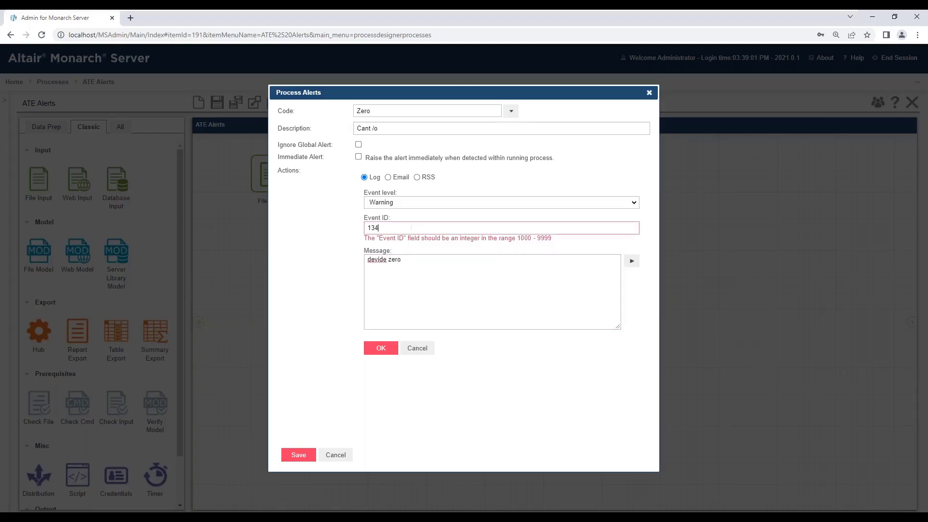
pyautogui.write('5')
pyautogui.click(421, 305)
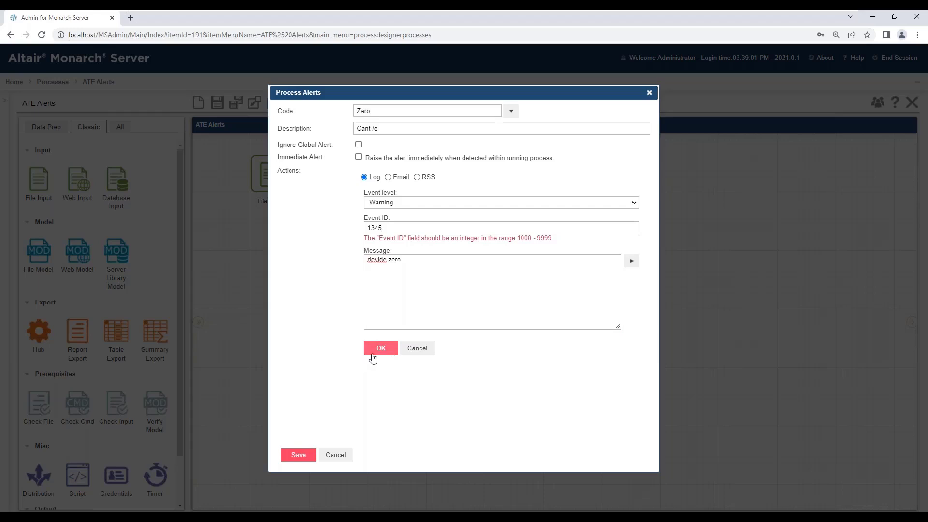
# Change the log message to "dvide zero", accept the action, and save the Zero alert and the process alerts
pyautogui.click(383, 270)
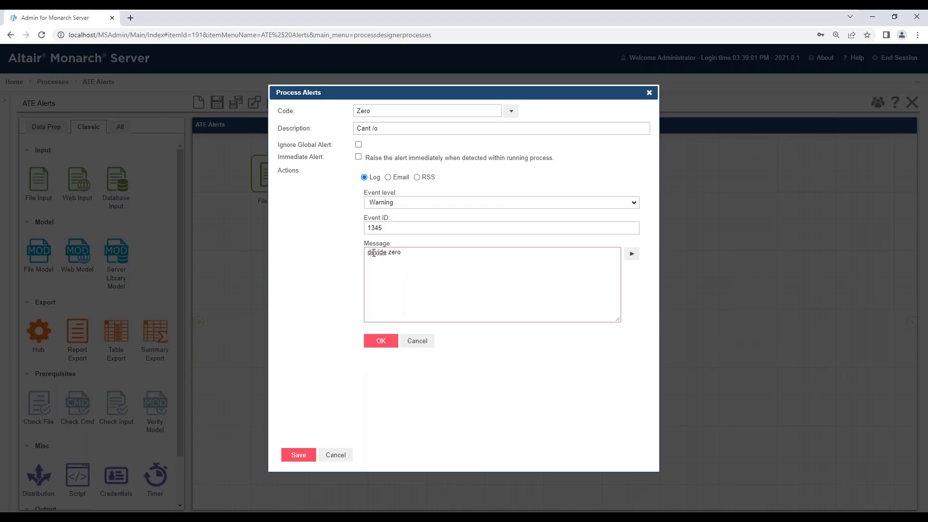
pyautogui.press('Delete')
pyautogui.click(377, 340)
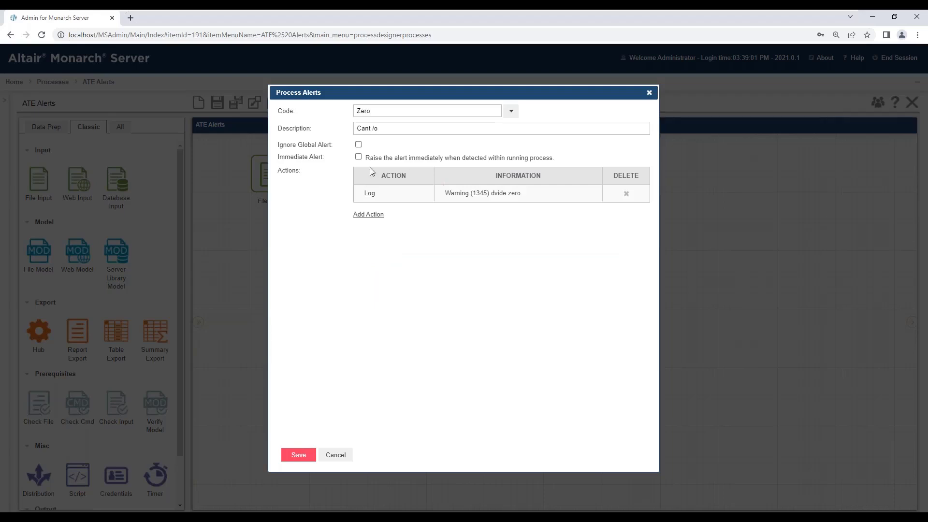
pyautogui.click(292, 455)
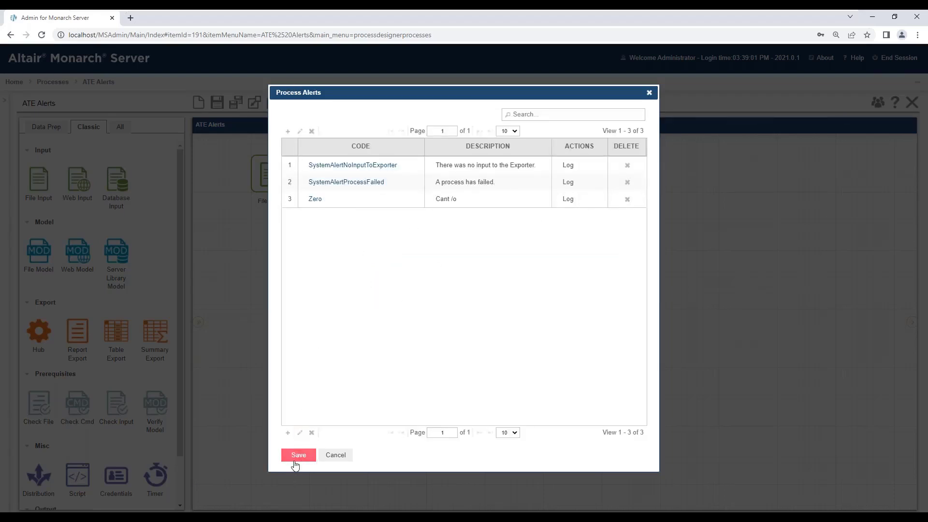
pyautogui.click(294, 459)
# Run the ATE Alerts process, stay in log mode when it finishes, and expand the Script element's events
pyautogui.click(365, 103)
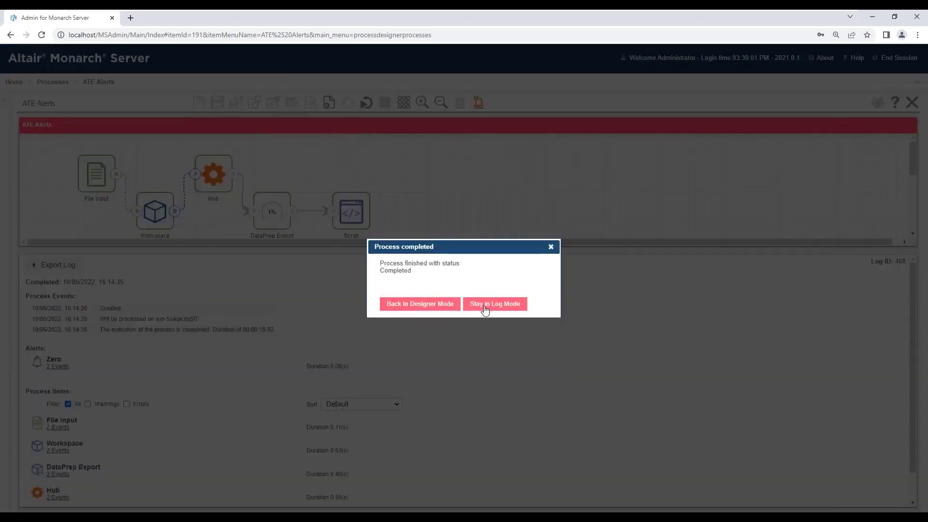
pyautogui.click(492, 303)
pyautogui.scroll(-1, 202, 414)
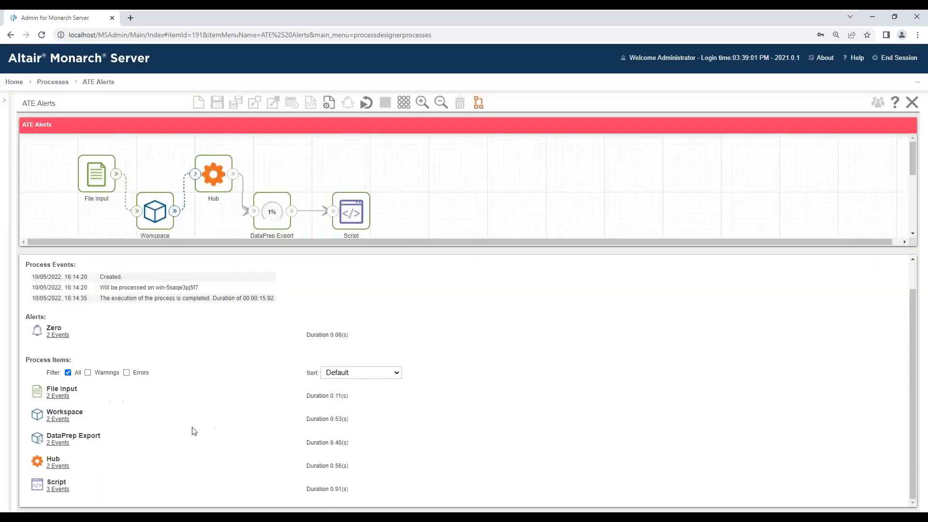
pyautogui.click(59, 489)
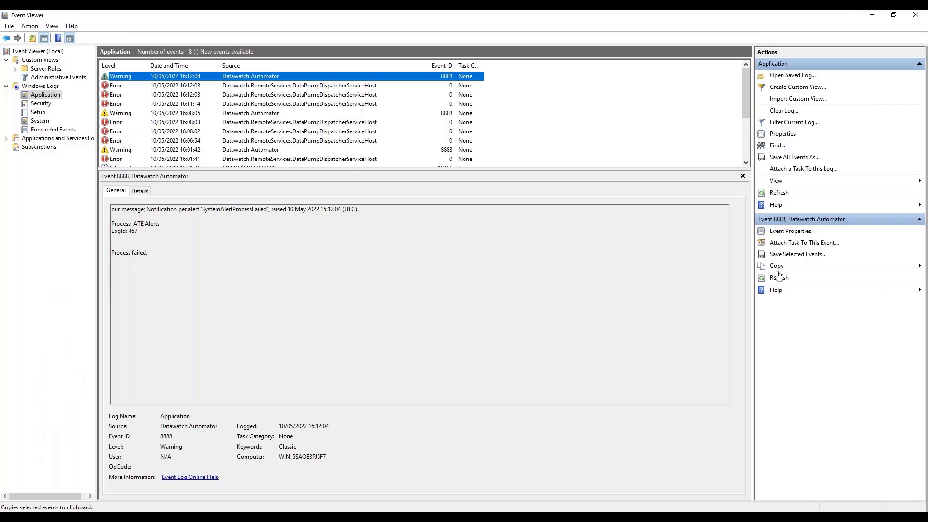
# Switch to Event Viewer, refresh the Application log and check the newest Datawatch Automator event's ID
pyautogui.click(760, 280)
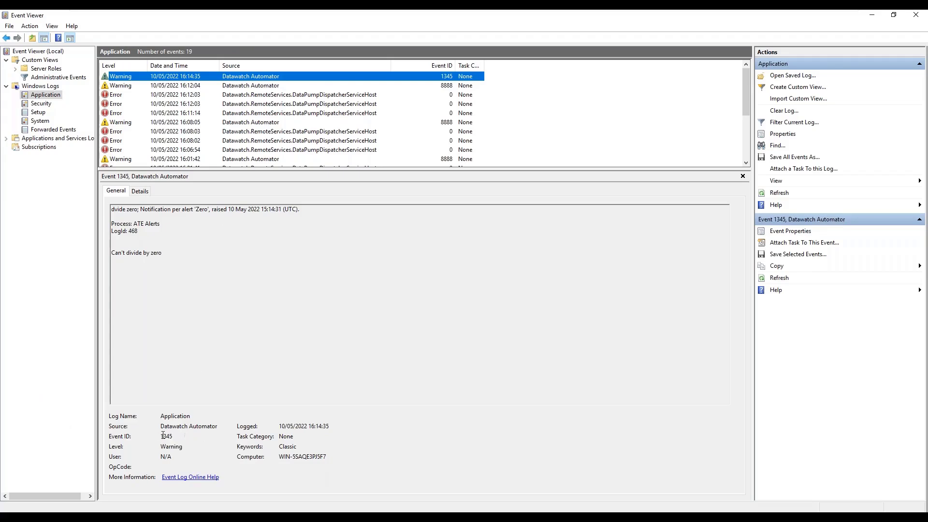
pyautogui.moveTo(161, 436); pyautogui.dragTo(174, 436)
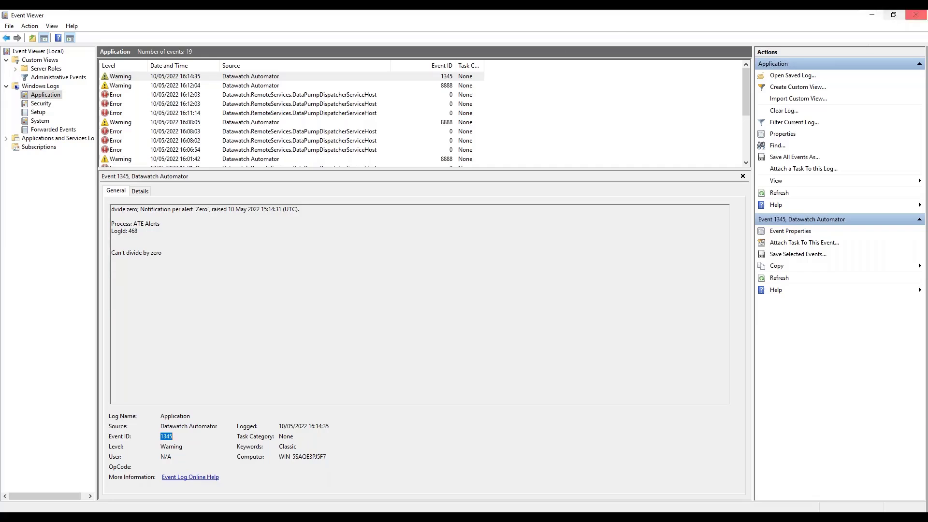
pyautogui.click(237, 517)
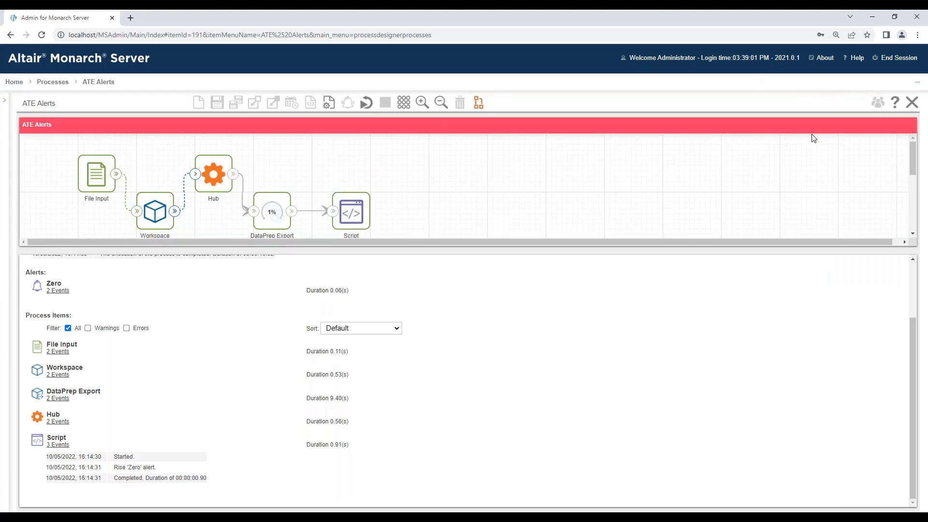
# Back in Monarch Server's designer mode, review the process alerts list, and close the ATE Alerts process with its changes saved
pyautogui.click(477, 104)
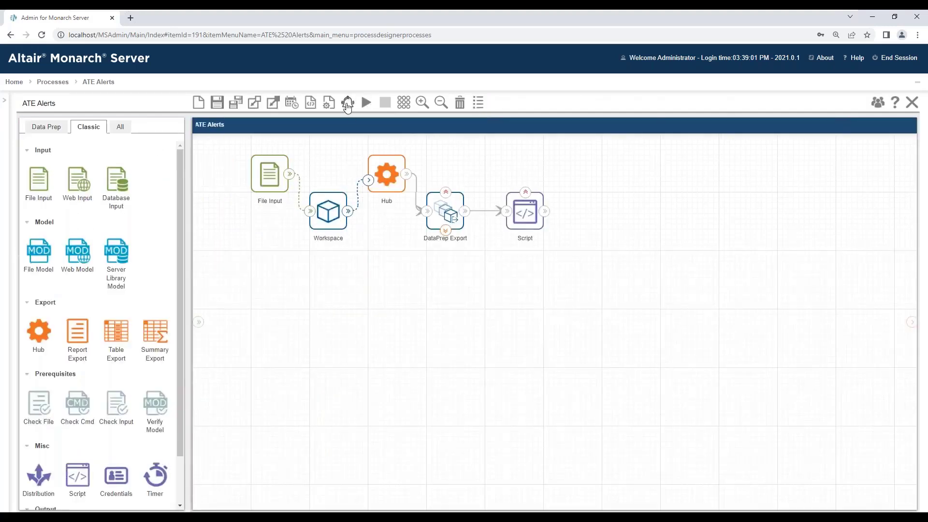
pyautogui.click(348, 104)
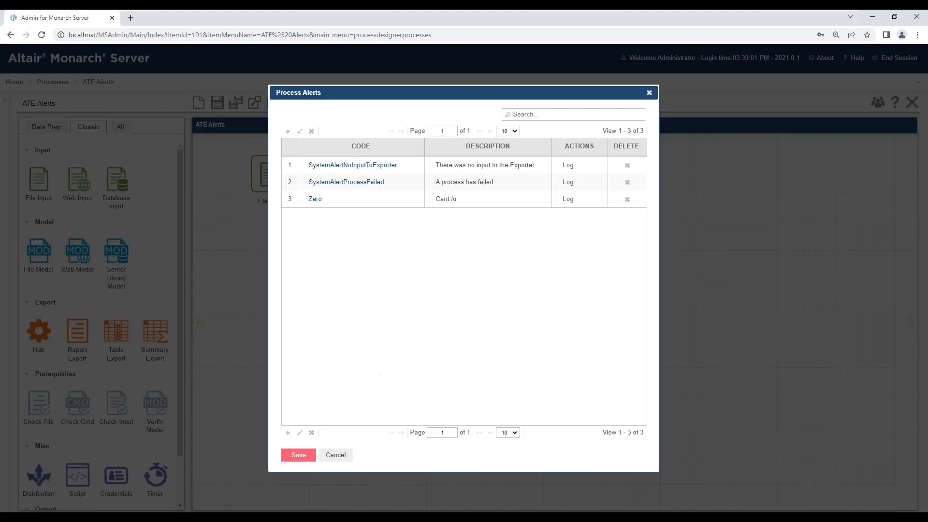
pyautogui.click(336, 455)
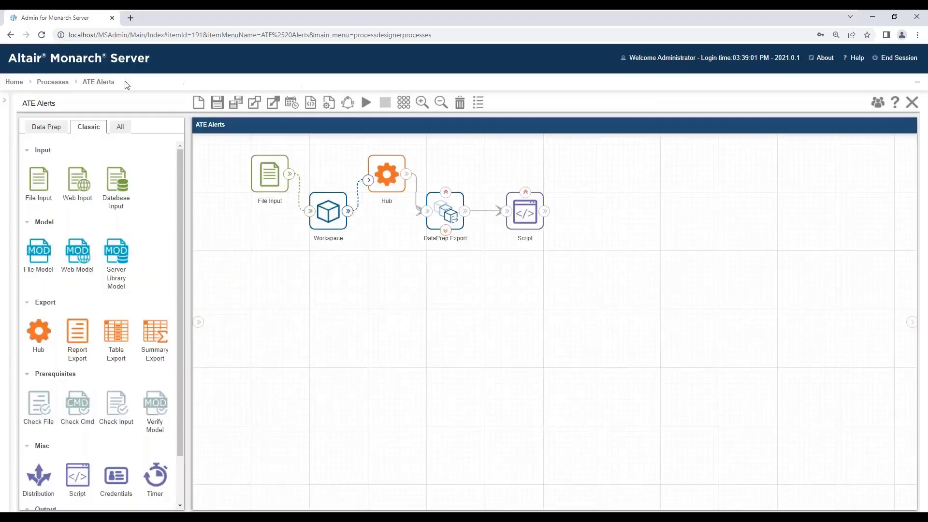
pyautogui.click(49, 83)
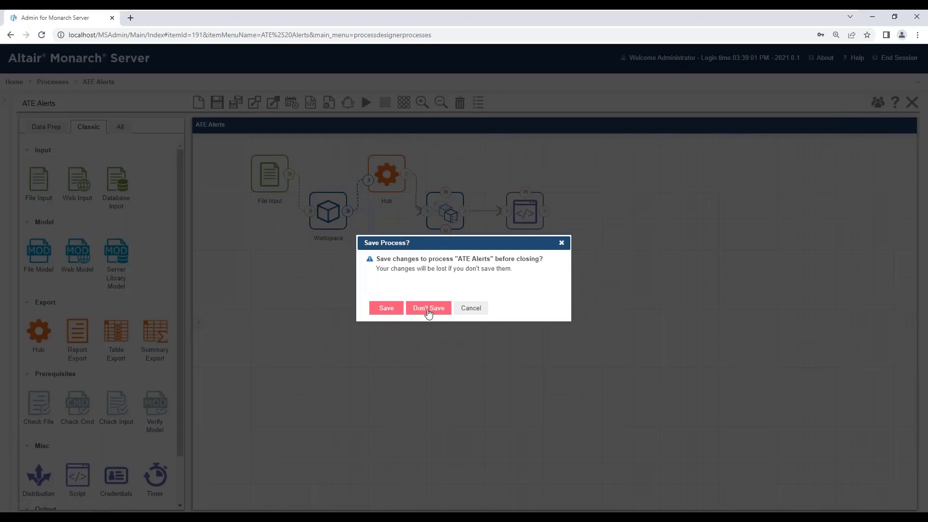
pyautogui.click(391, 308)
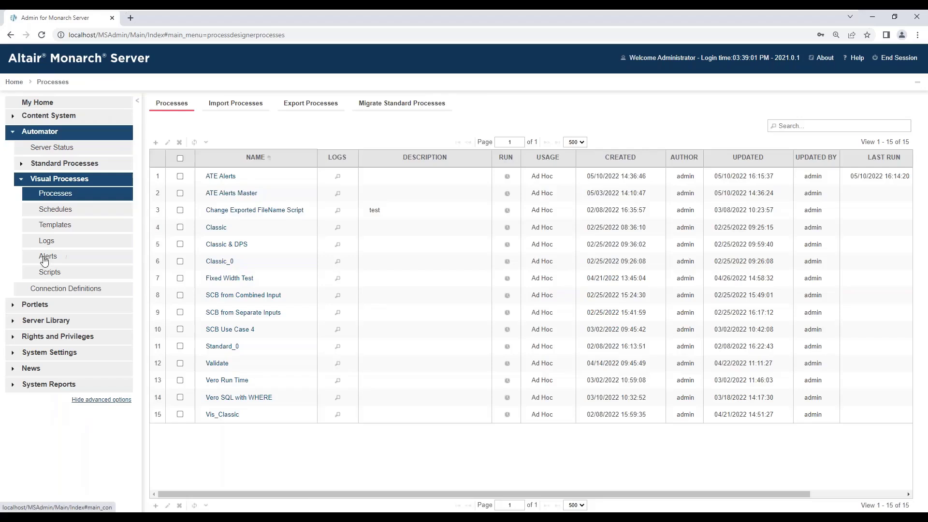
# Start a new global alert for visual processes and view the predefined alert codes available for it
pyautogui.click(44, 260)
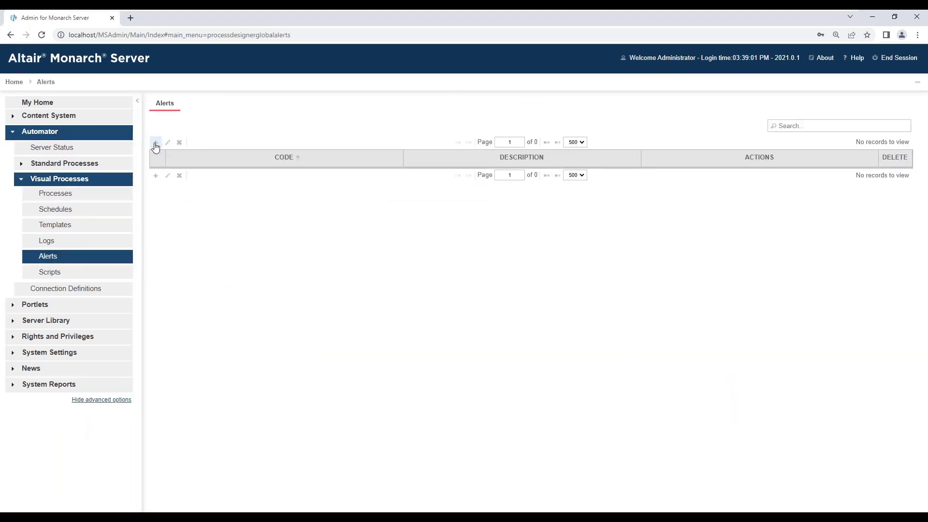
pyautogui.click(155, 142)
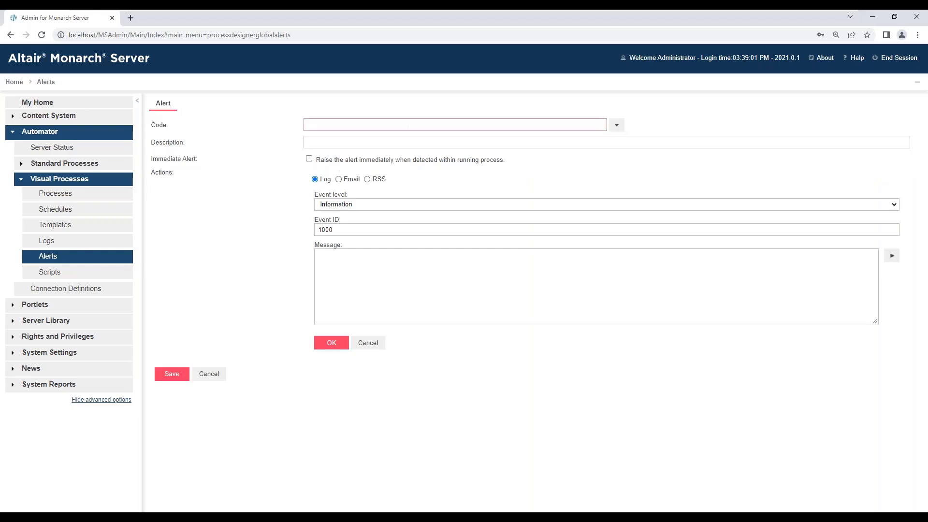
pyautogui.click(615, 126)
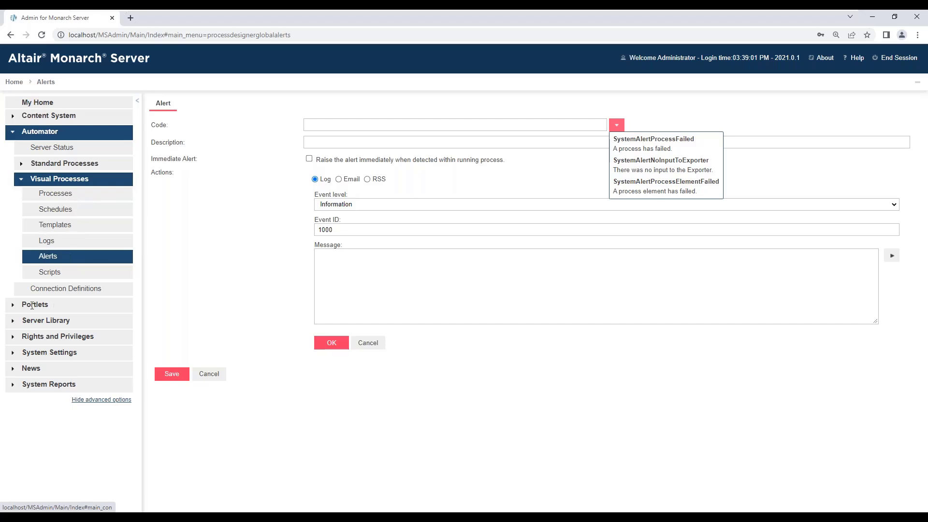
# In the Automator system preferences, toggle Allow ignore Global Alerts off and back on, and save the preferences
pyautogui.click(13, 355)
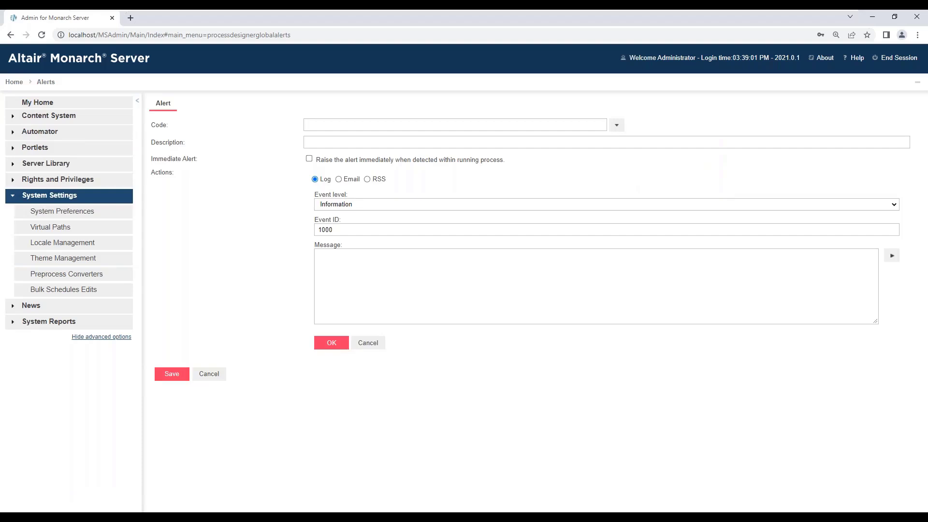
pyautogui.click(42, 212)
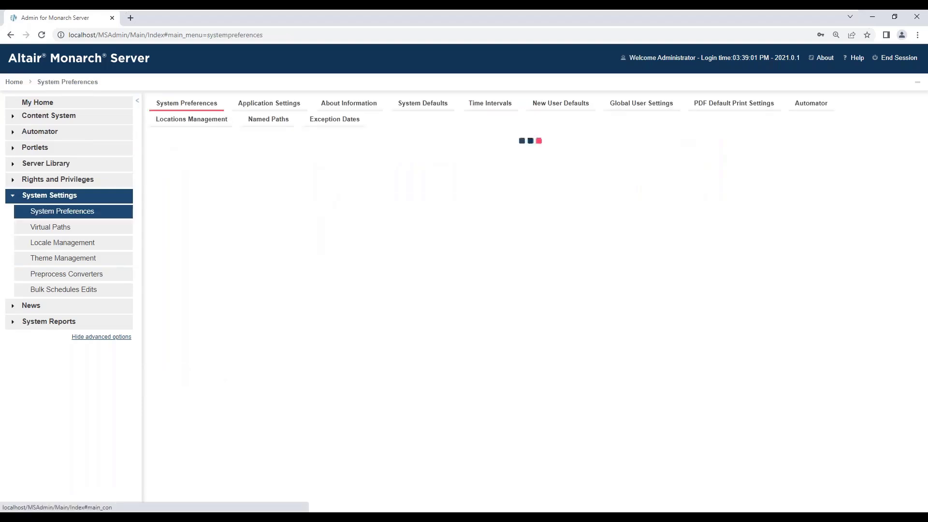
pyautogui.click(811, 103)
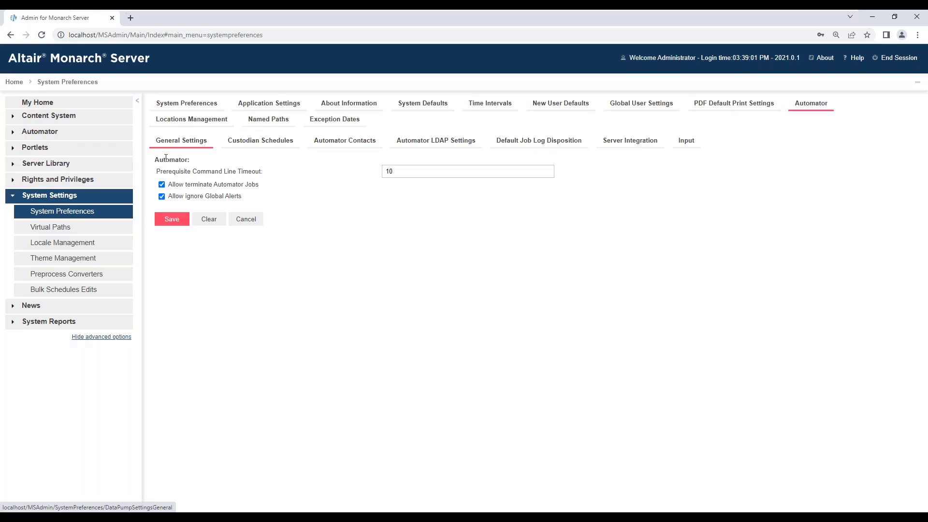
pyautogui.click(161, 197)
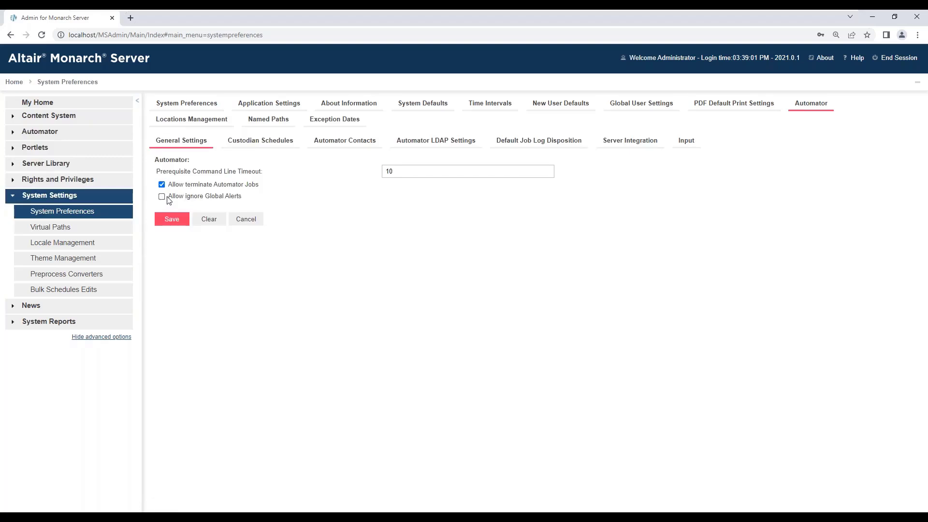
pyautogui.click(163, 197)
pyautogui.click(173, 218)
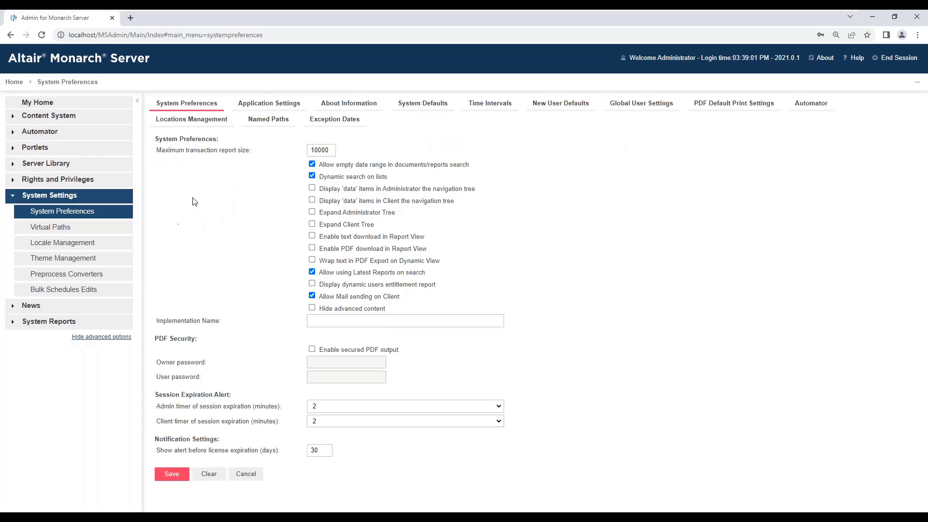
pyautogui.click(172, 473)
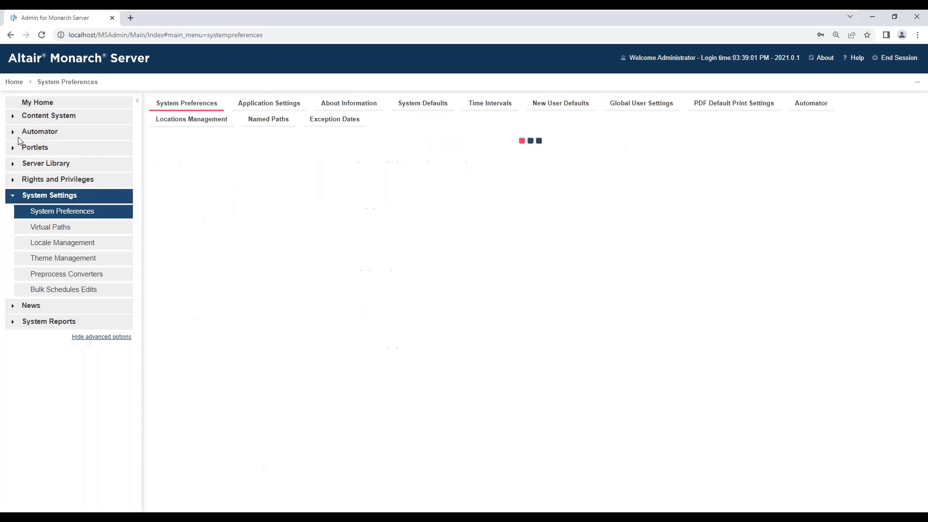
# Reopen the ATE Alerts visual process and enable Ignore Global Alert for its Zero process alert
pyautogui.click(20, 133)
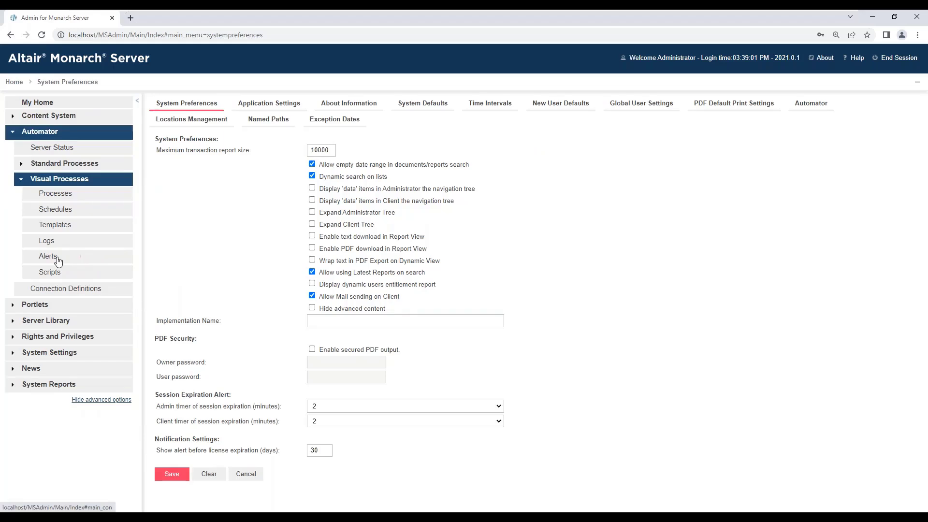
pyautogui.click(55, 196)
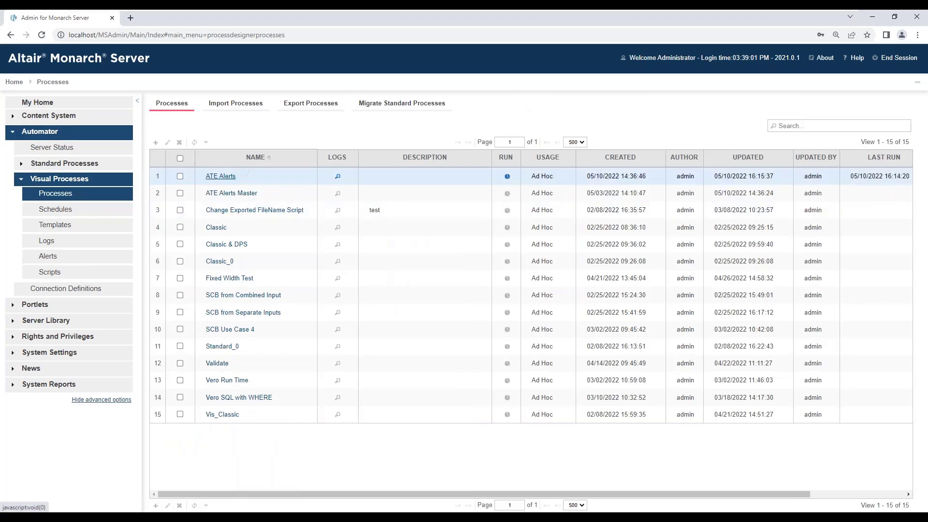
pyautogui.click(221, 176)
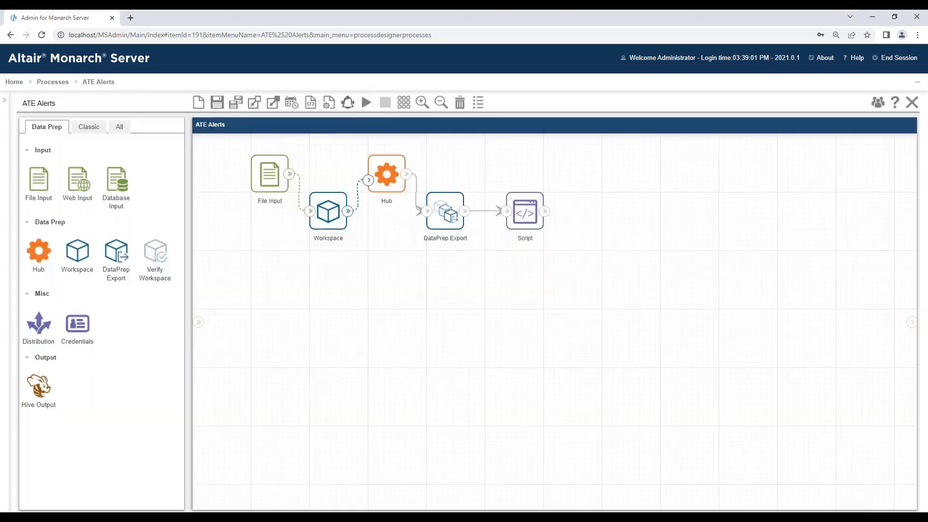
pyautogui.click(348, 103)
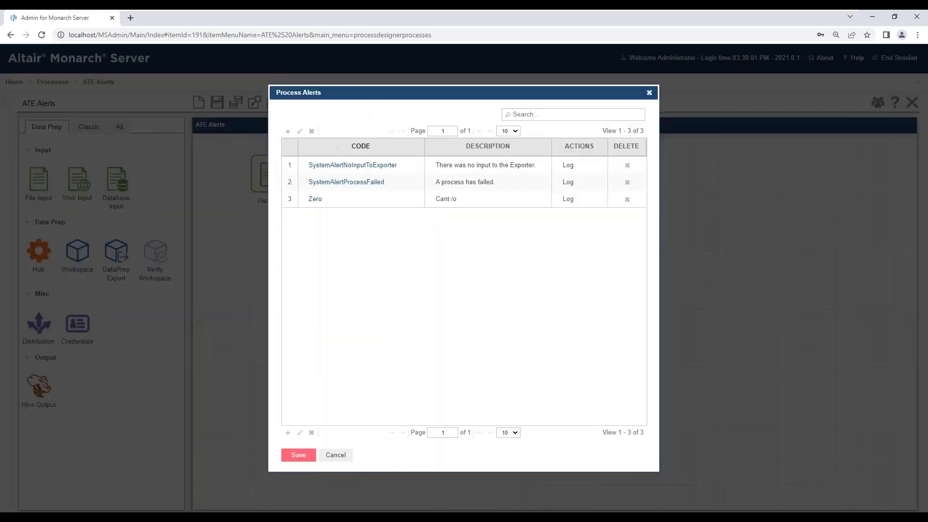
pyautogui.click(314, 200)
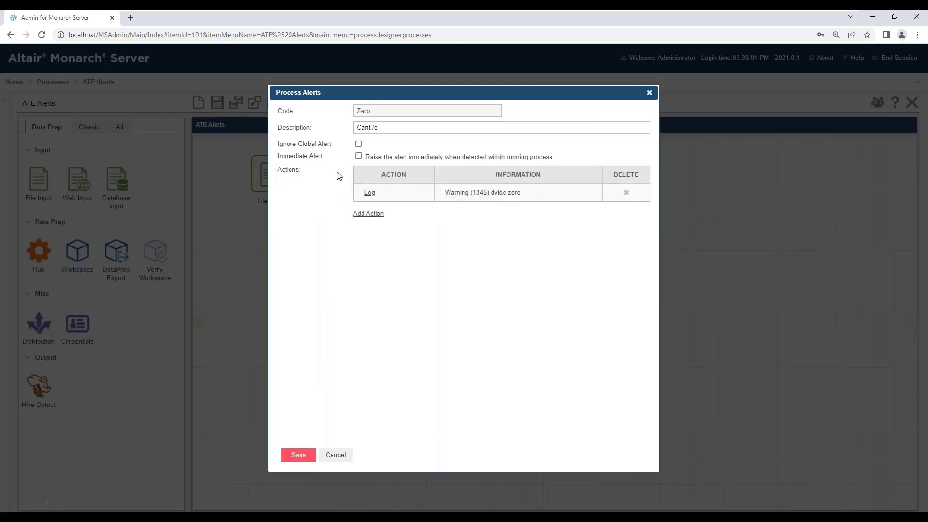
pyautogui.click(358, 144)
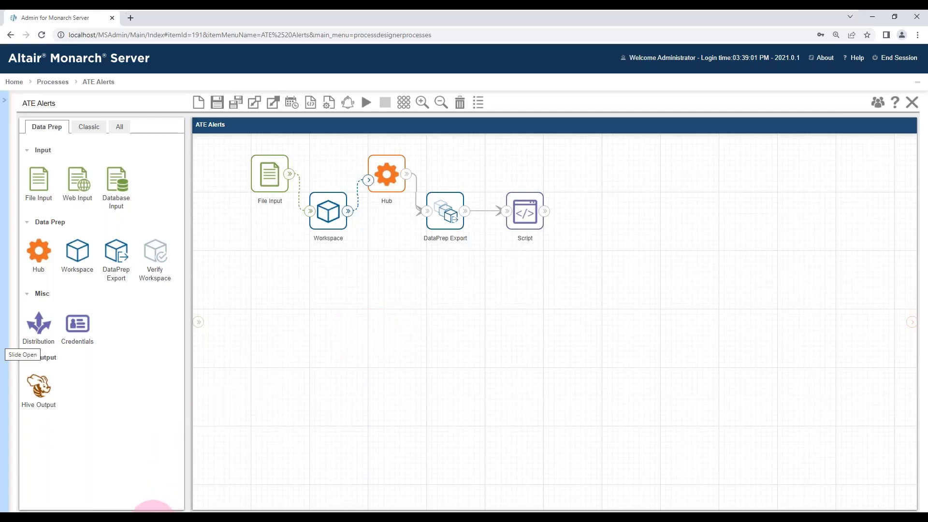
# Switch to Monarch Data Prep Studio and look through the rows of the MusicDistribution workspace's MainTable down to the end
pyautogui.moveTo(151, 510)
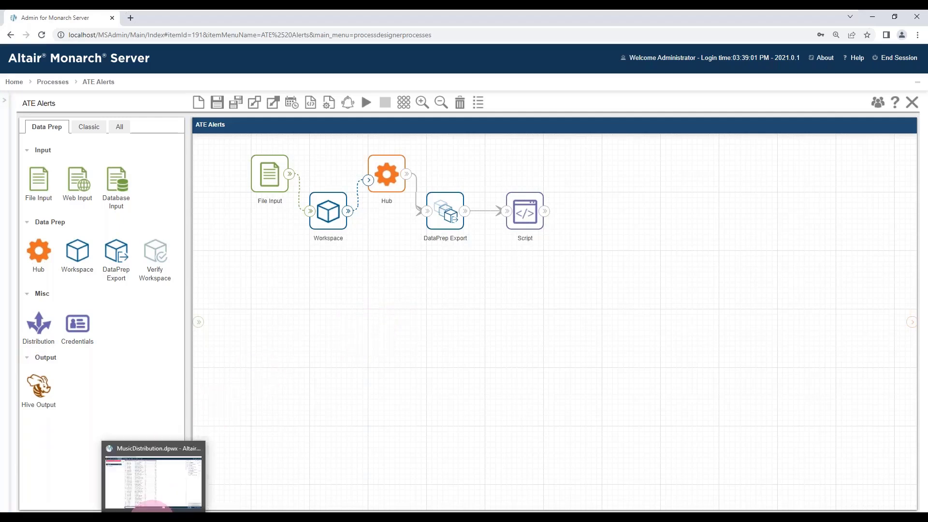
pyautogui.click(152, 447)
pyautogui.scroll(-10, 314, 333)
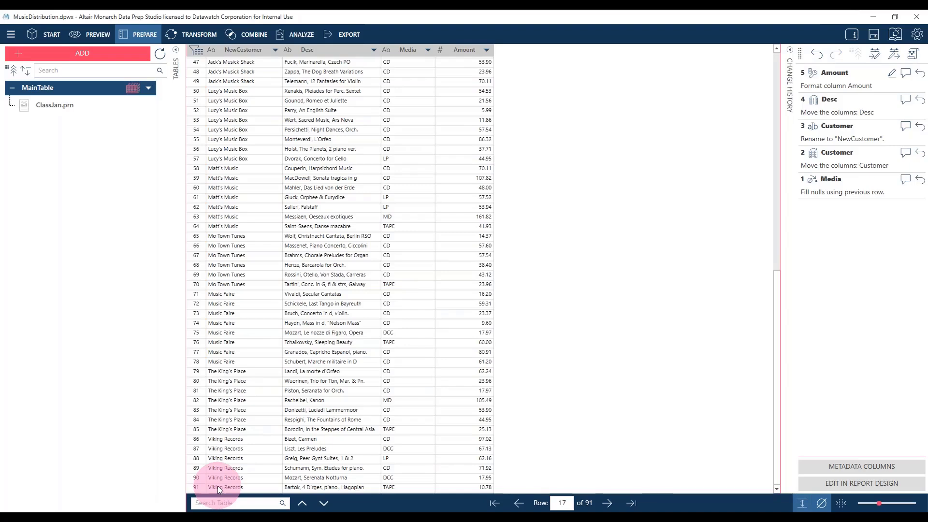
# Examine MainTable's NewCustomer, Desc, Media and Amount columns one after another
pyautogui.click(248, 49)
pyautogui.click(312, 49)
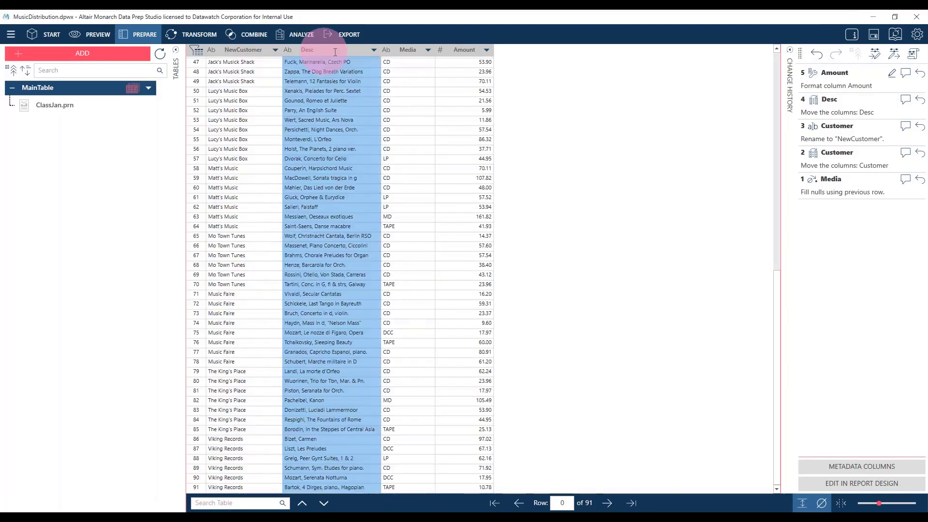
pyautogui.click(409, 50)
pyautogui.click(456, 51)
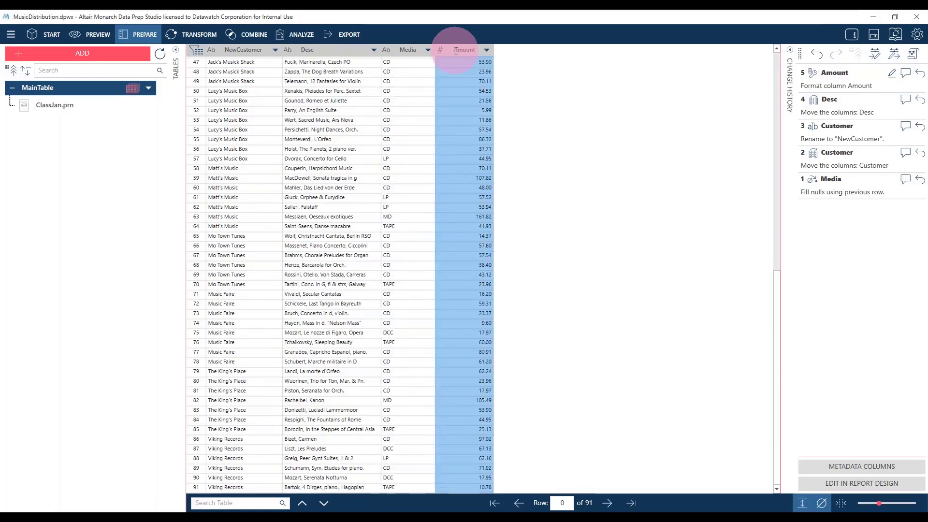
pyautogui.click(236, 51)
pyautogui.click(312, 50)
pyautogui.click(401, 49)
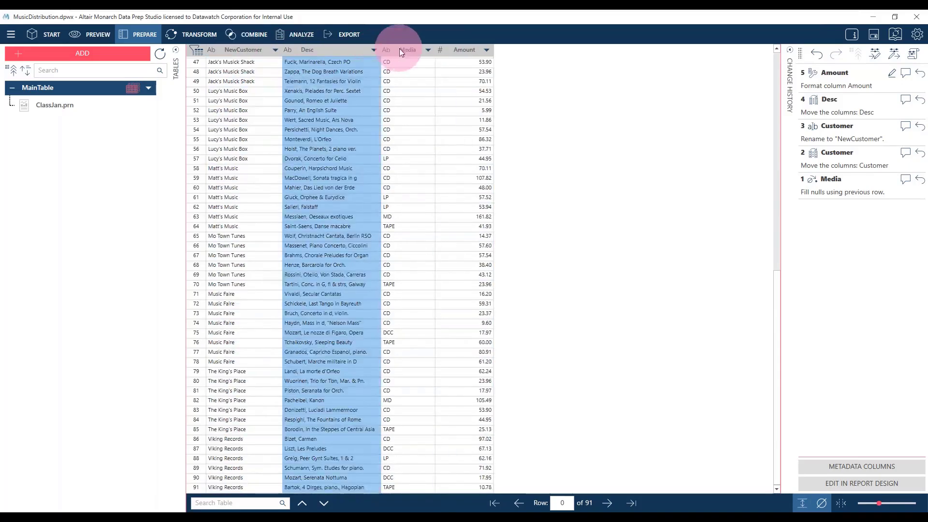
pyautogui.click(455, 52)
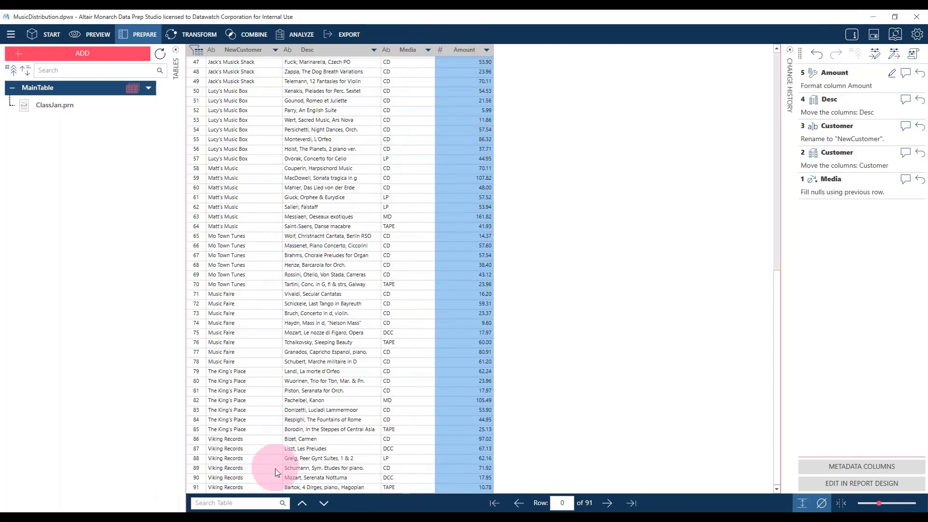
# Create a separate table from the last row of MainTable, the Viking Records entry in row 91
pyautogui.click(215, 488)
pyautogui.click(198, 489)
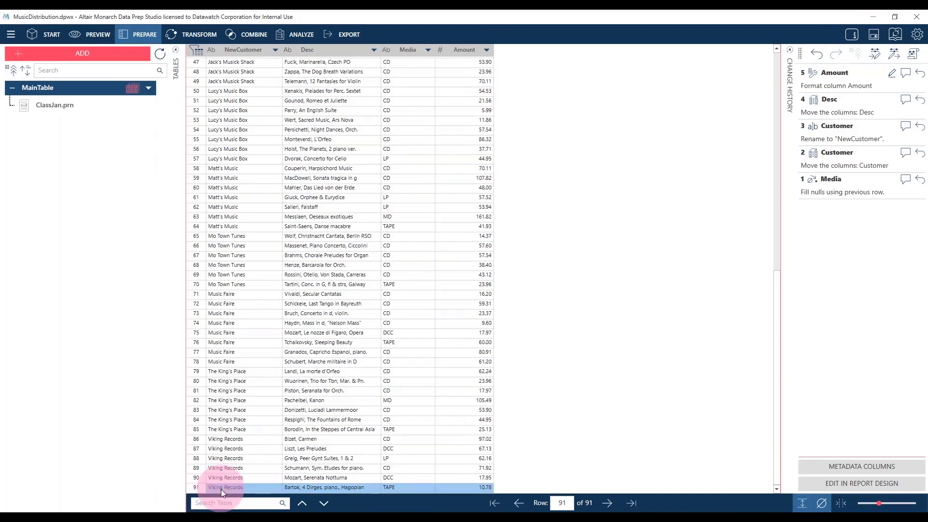
pyautogui.rightClick(221, 489)
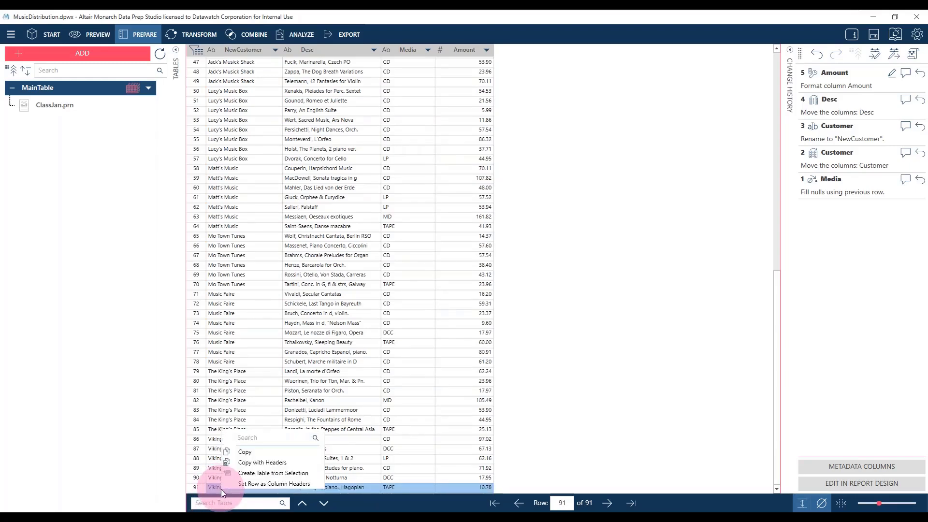
pyautogui.click(248, 473)
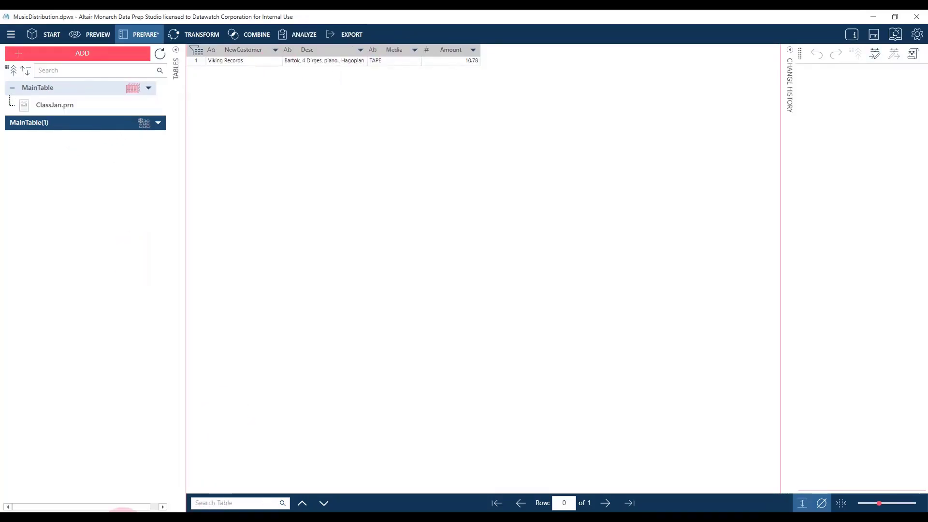
# Add ClassFeb.prn from the Alerts Input folder to MainTable and remove the ClassJan.prn report from it
pyautogui.click(105, 519)
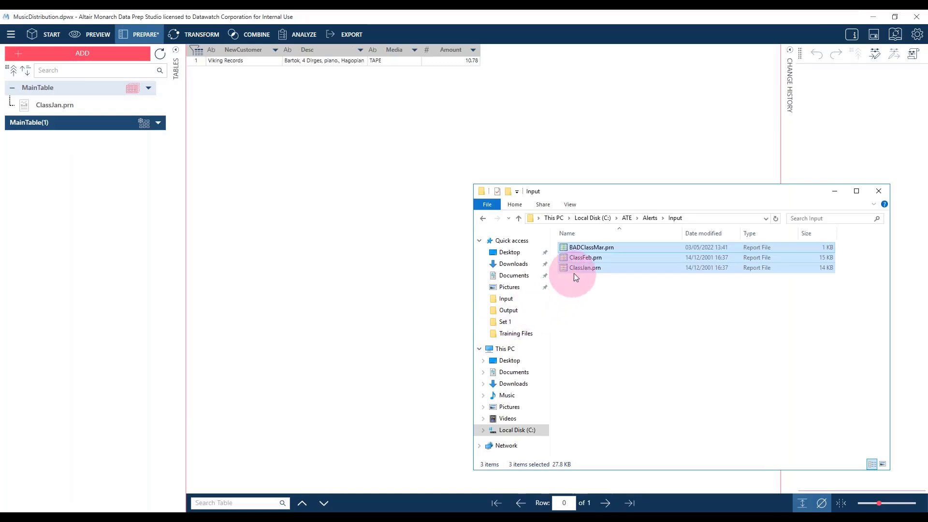
pyautogui.click(578, 258)
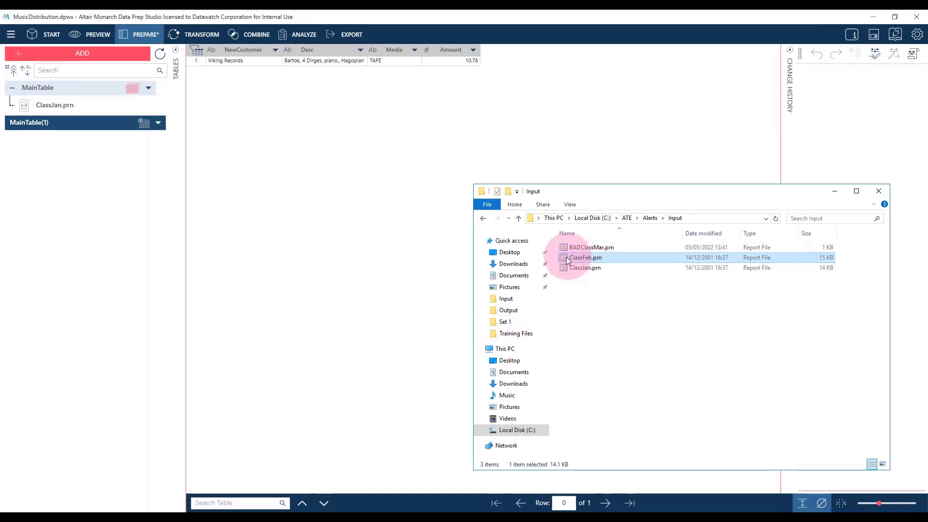
pyautogui.moveTo(567, 259); pyautogui.dragTo(60, 92)
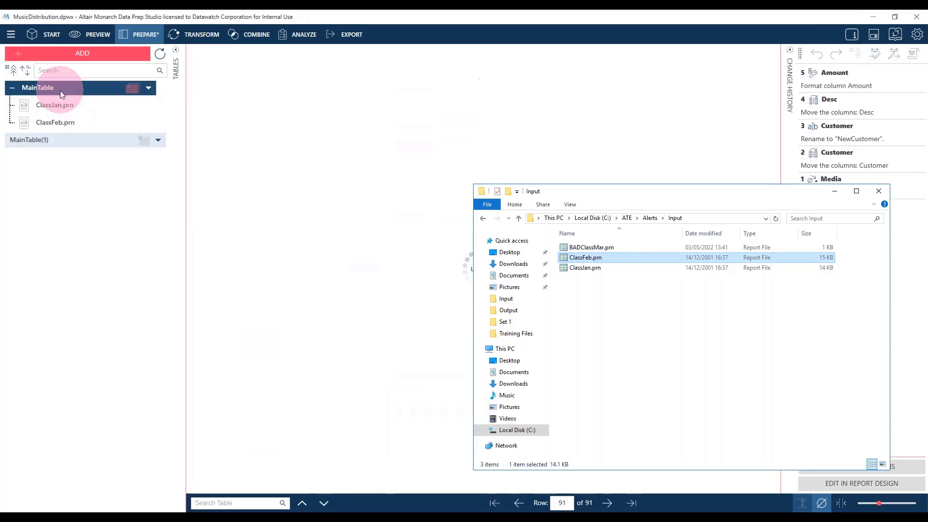
pyautogui.click(62, 105)
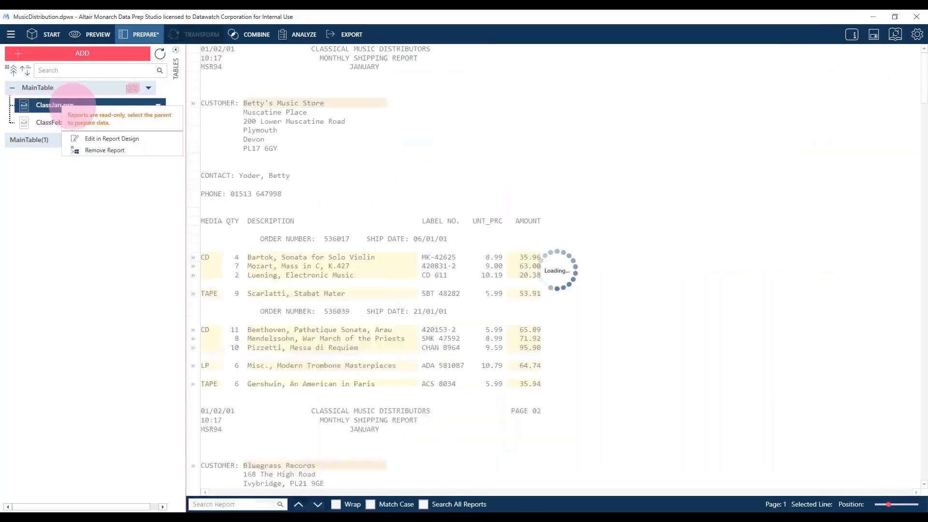
pyautogui.click(104, 150)
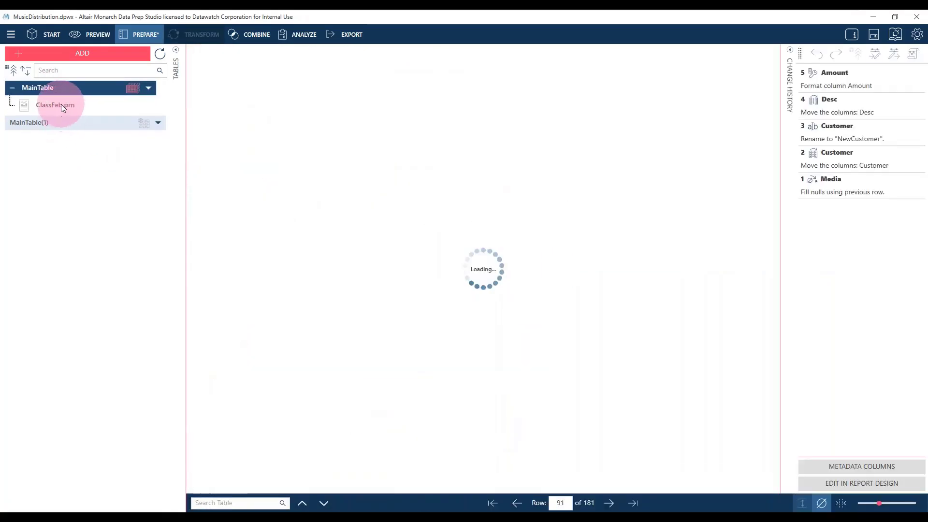
# Check MainTable's rows down to the end with ClassFeb.prn as its source, and compare with the single-row table
pyautogui.click(61, 104)
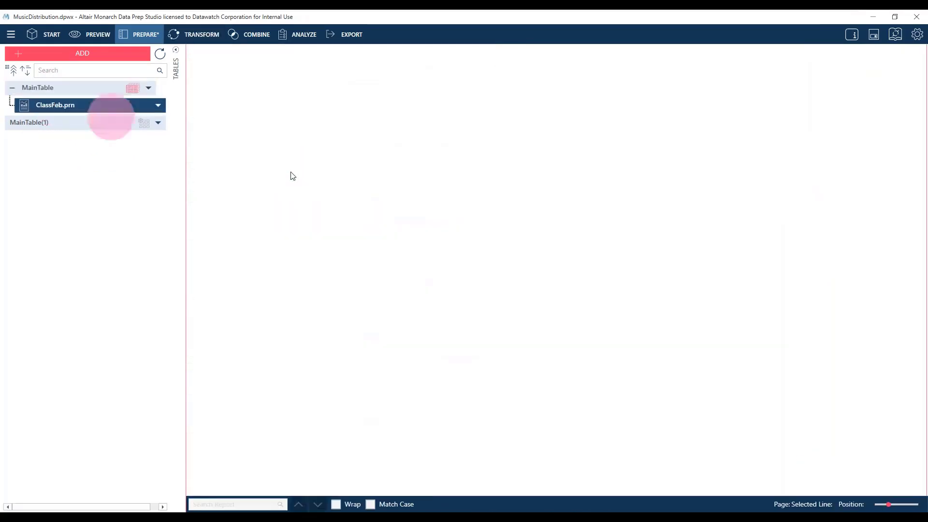
pyautogui.click(73, 88)
pyautogui.click(257, 137)
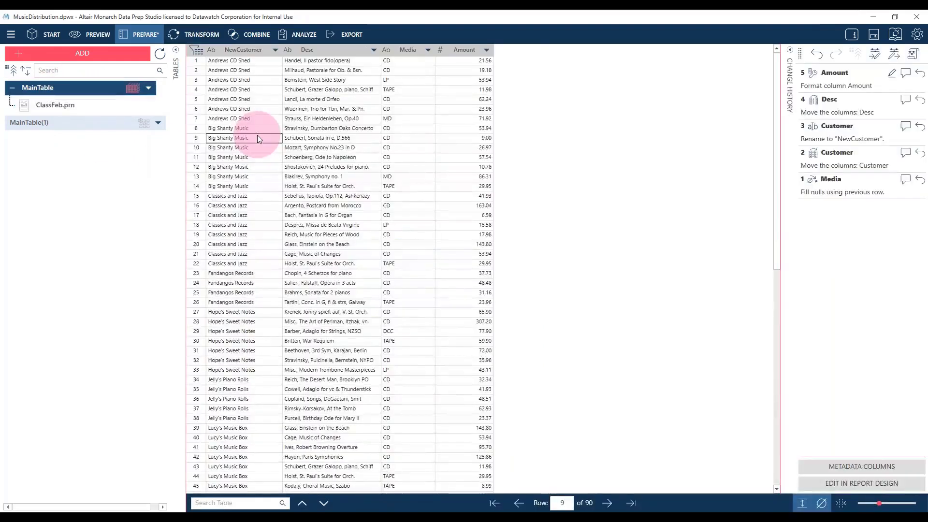
pyautogui.hotkey('ctrl', 'End')
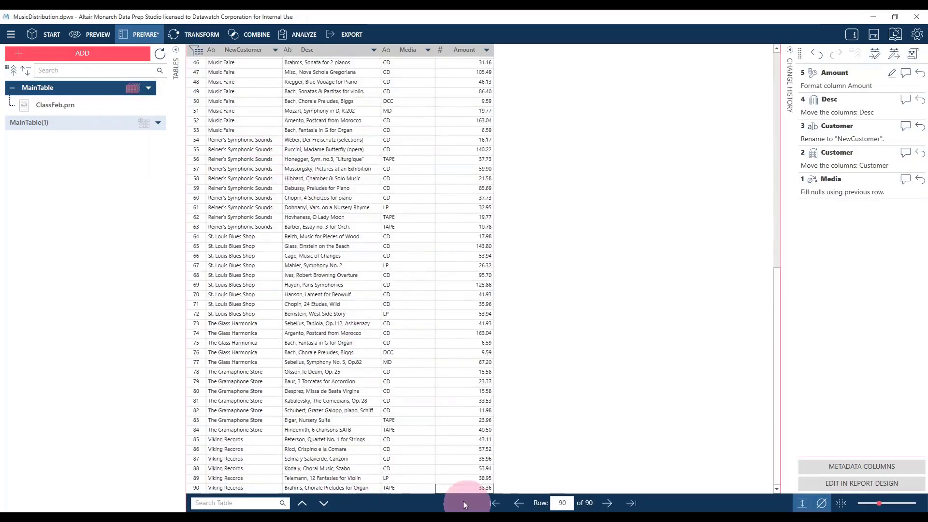
pyautogui.click(308, 486)
pyautogui.click(41, 124)
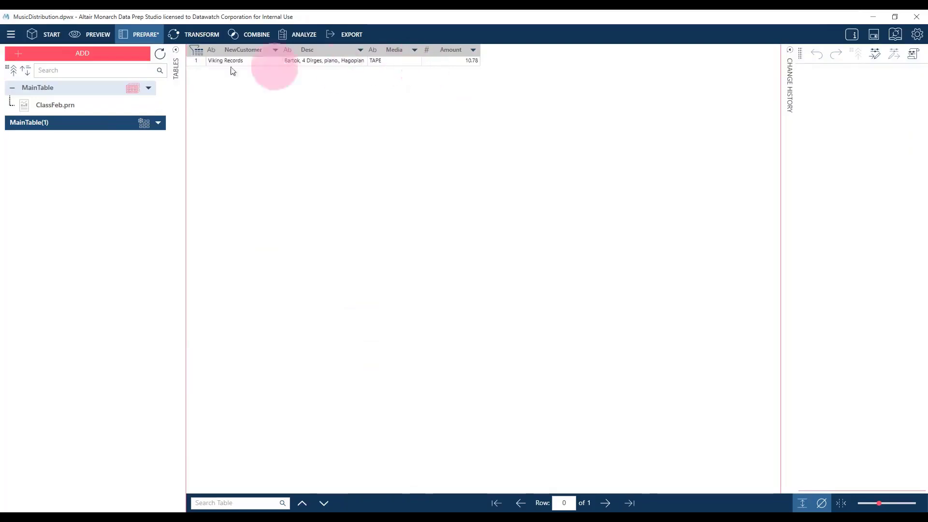
pyautogui.click(80, 101)
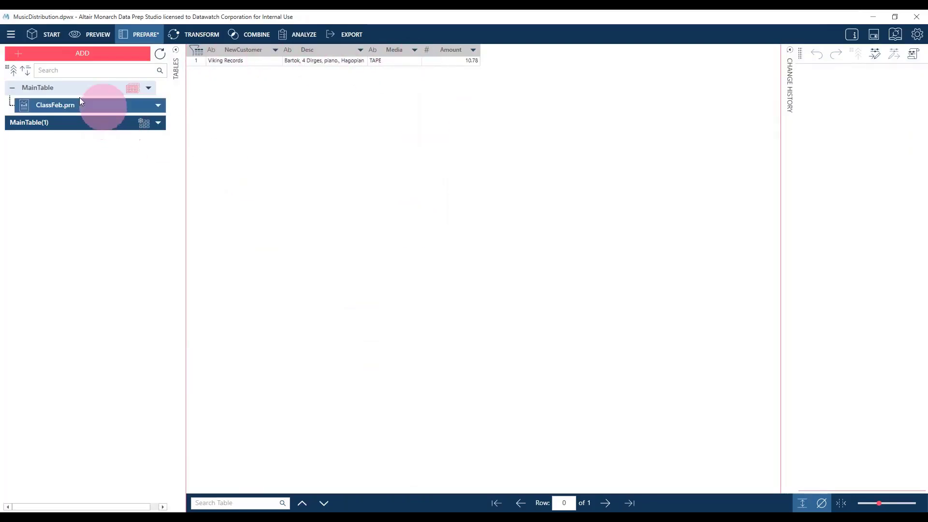
pyautogui.click(63, 90)
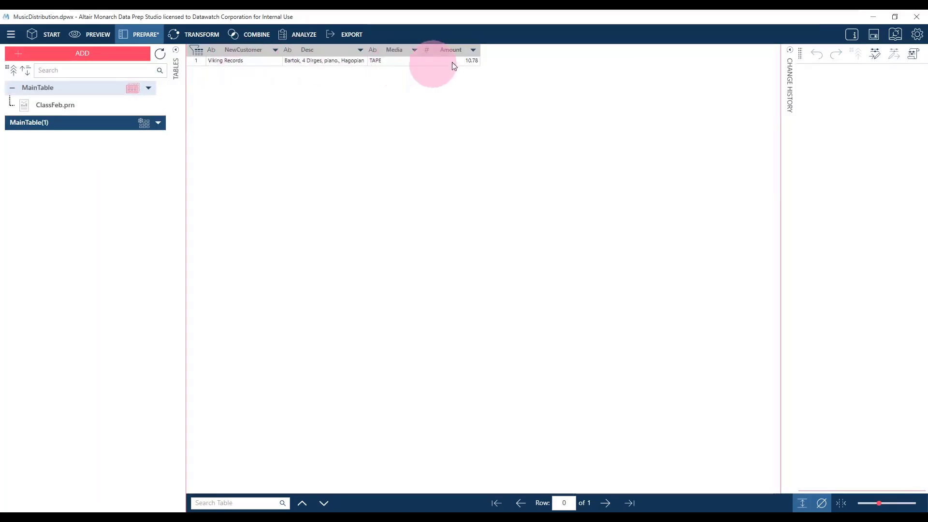
pyautogui.rightClick(217, 63)
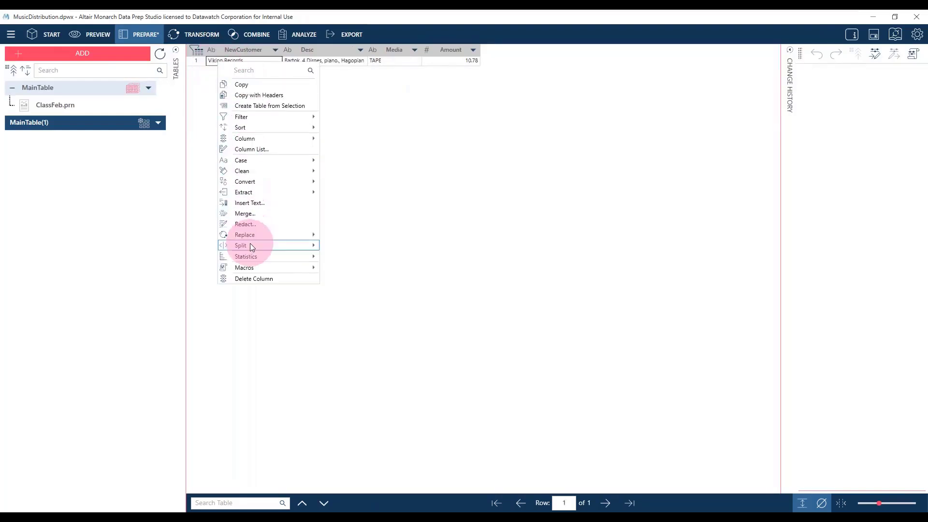
pyautogui.moveTo(254, 236)
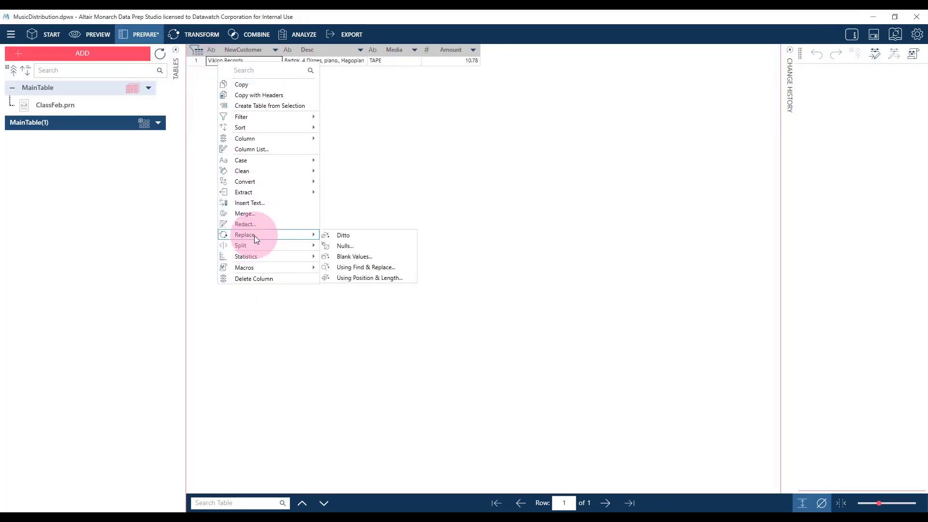
pyautogui.click(363, 278)
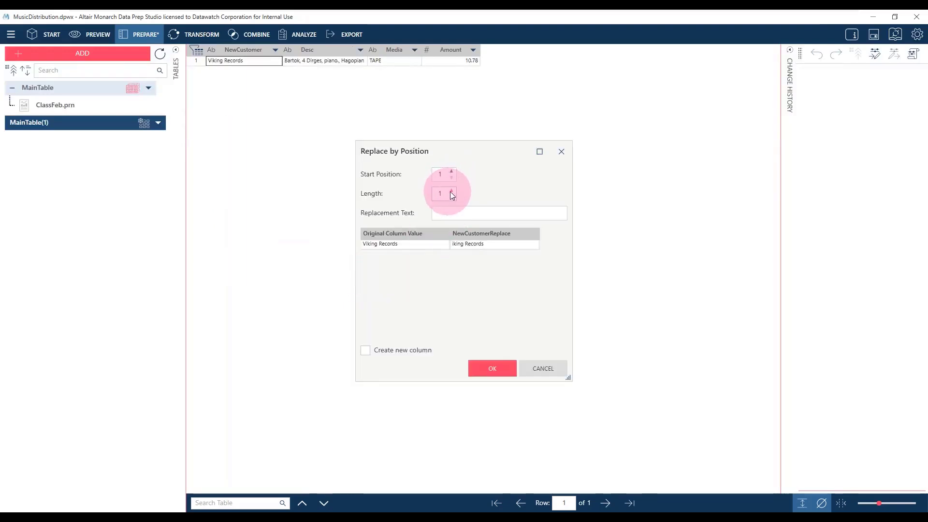
pyautogui.click(451, 191)
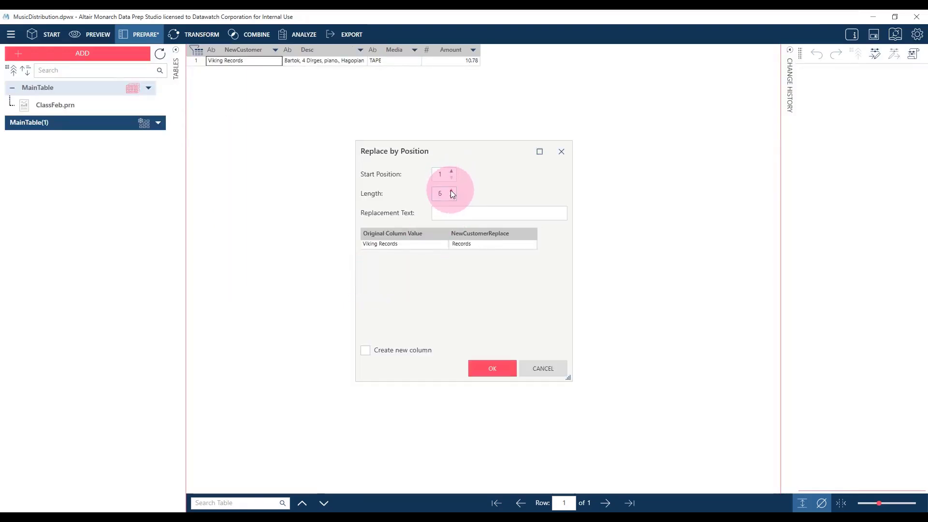
pyautogui.click(453, 191)
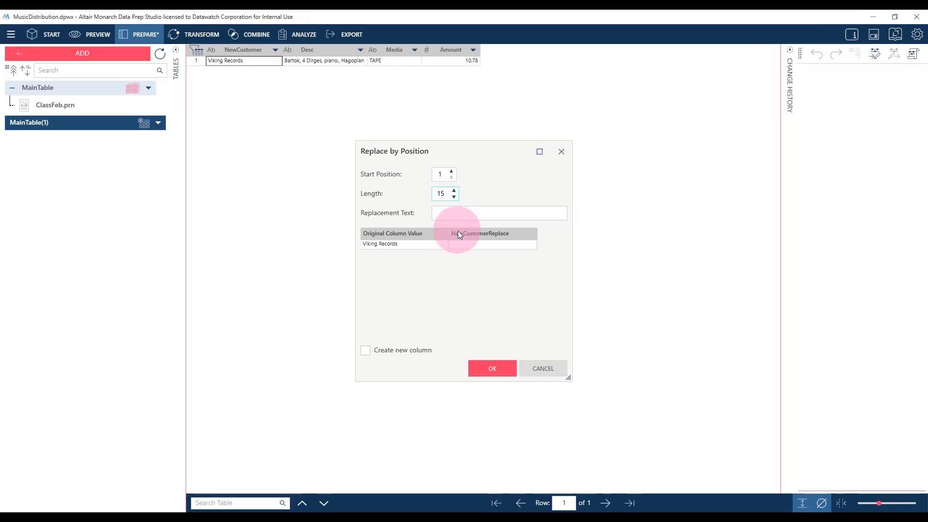
pyautogui.click(446, 201)
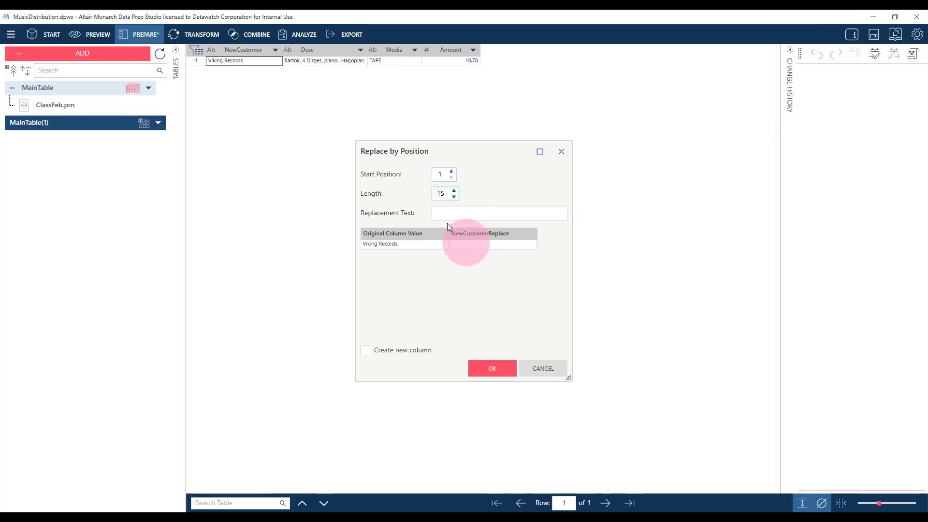
pyautogui.click(438, 214)
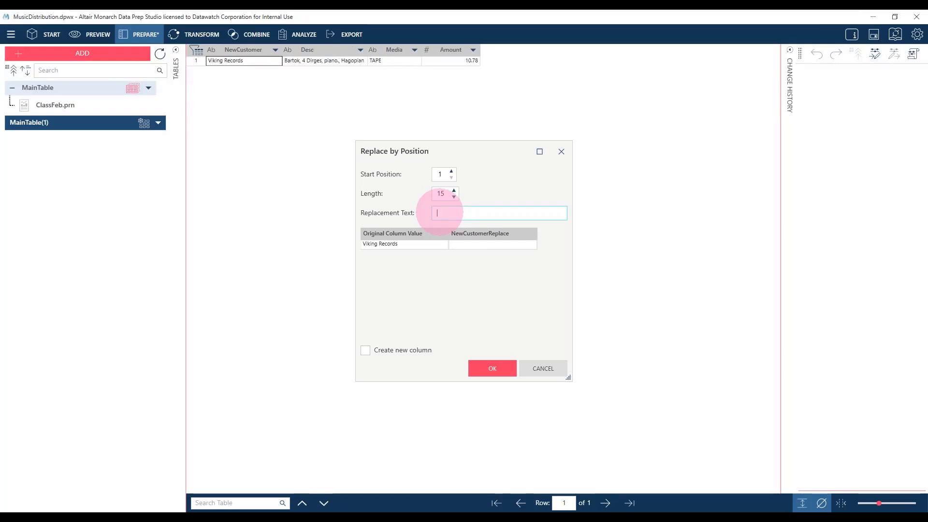
pyautogui.write('5555555555')
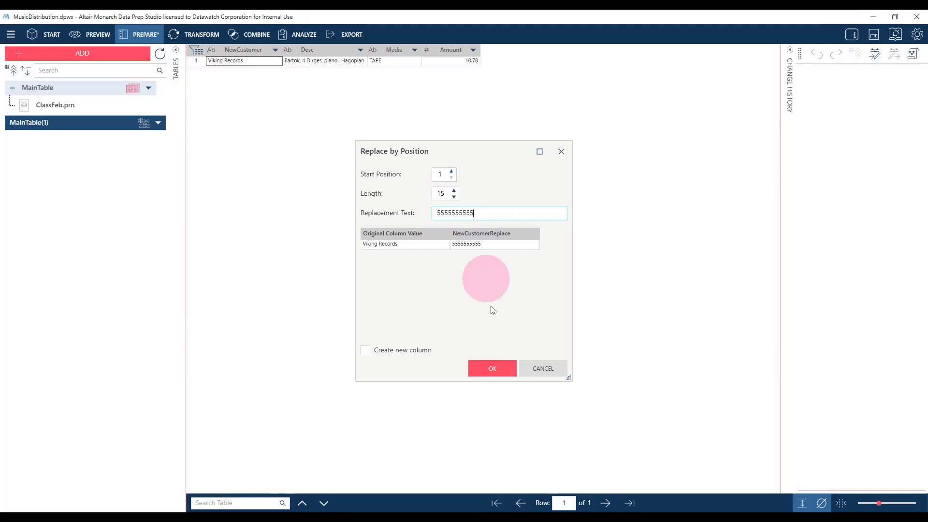
pyautogui.click(484, 368)
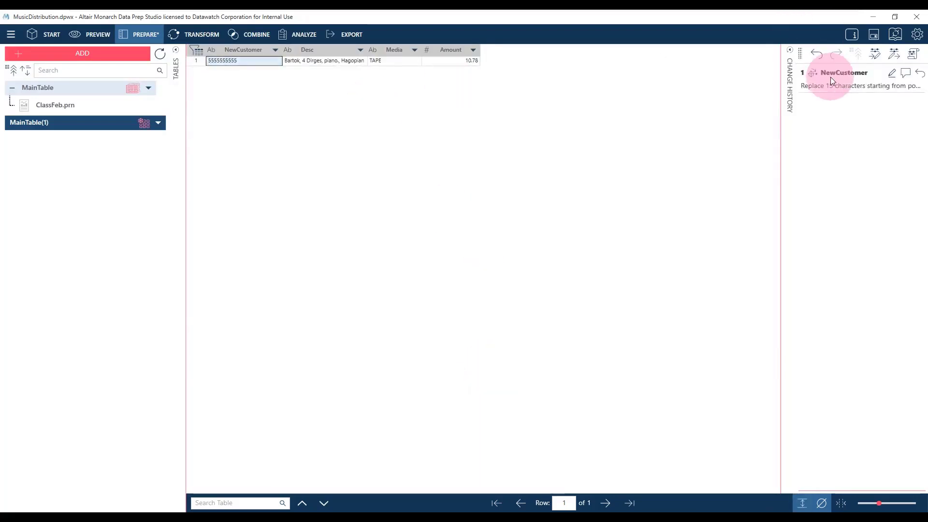
# Reuse the NewCustomer replacement on Desc with its length set to 35, and apply that 35-character replacement to Media
pyautogui.moveTo(829, 76); pyautogui.dragTo(312, 56)
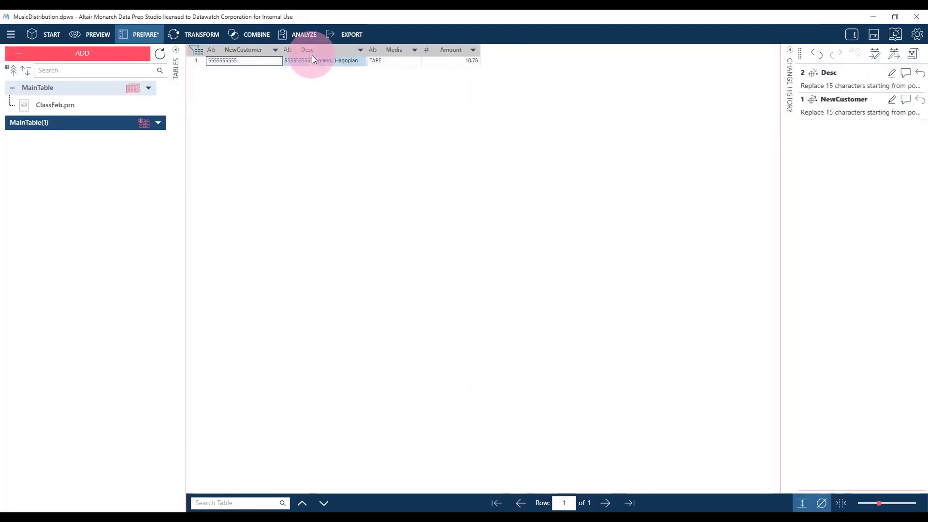
pyautogui.click(892, 73)
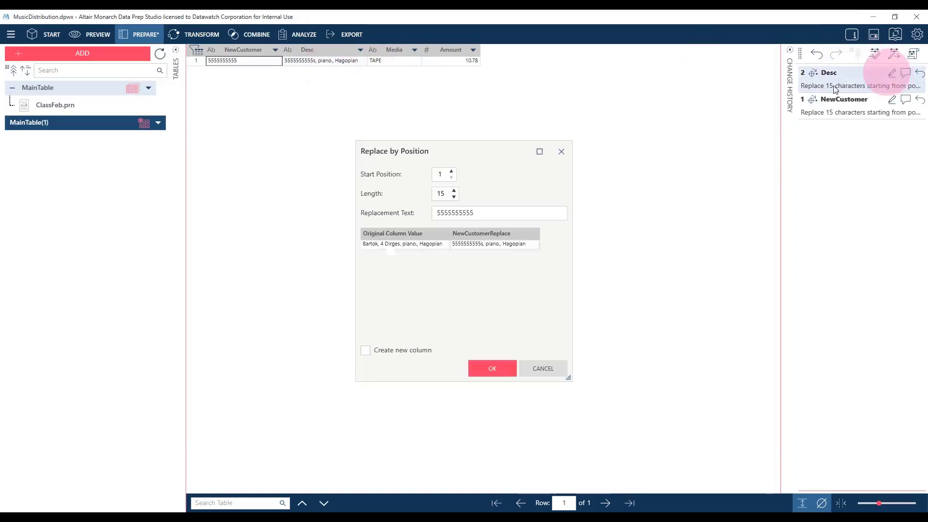
pyautogui.click(454, 190)
pyautogui.click(453, 190)
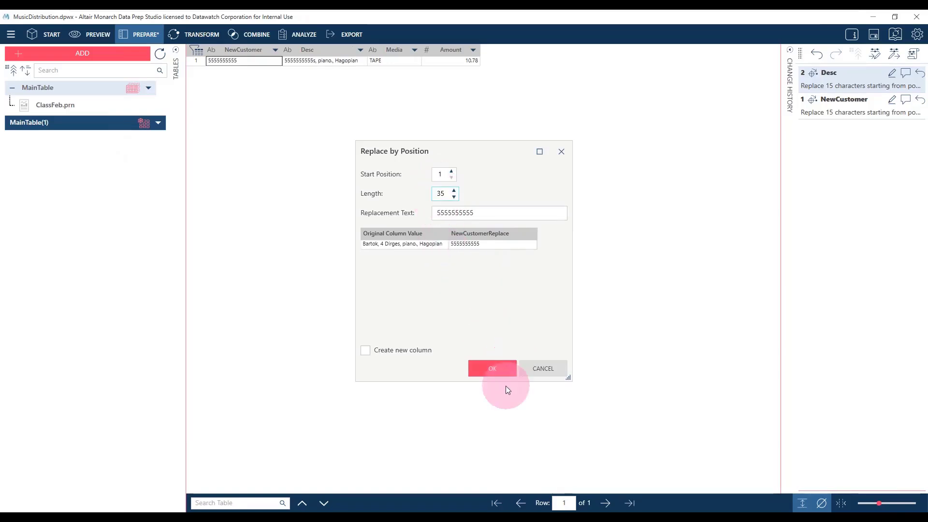
pyautogui.click(487, 368)
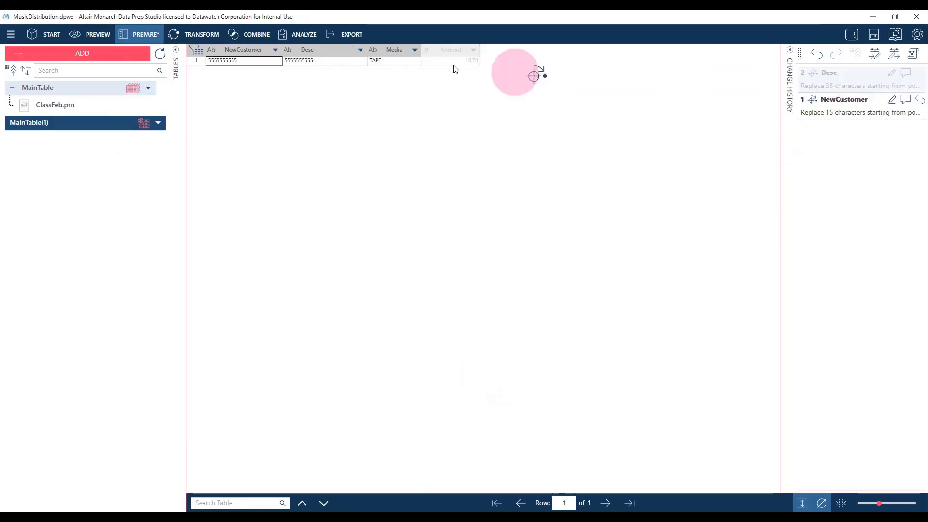
pyautogui.moveTo(392, 56); pyautogui.dragTo(393, 56)
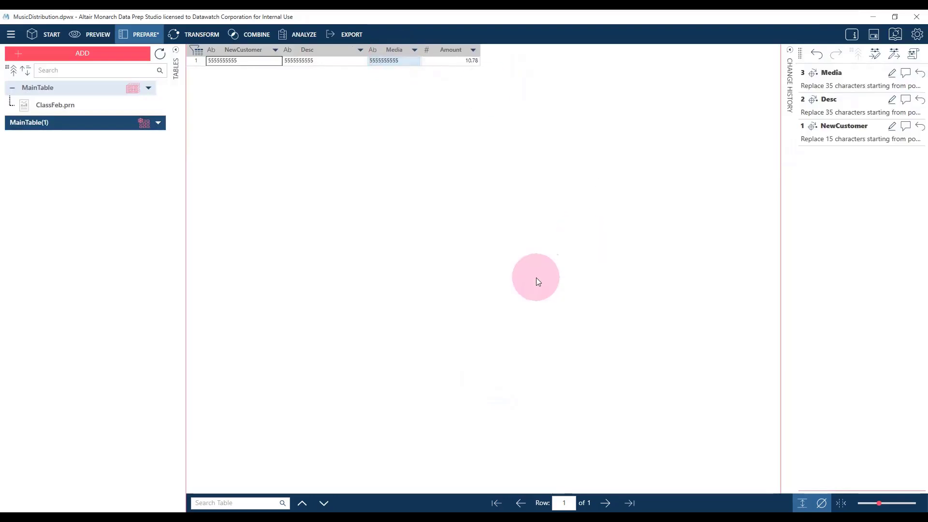
# Convert the Amount column to text and apply Media's 35-character replacement to it
pyautogui.click(427, 51)
pyautogui.click(427, 72)
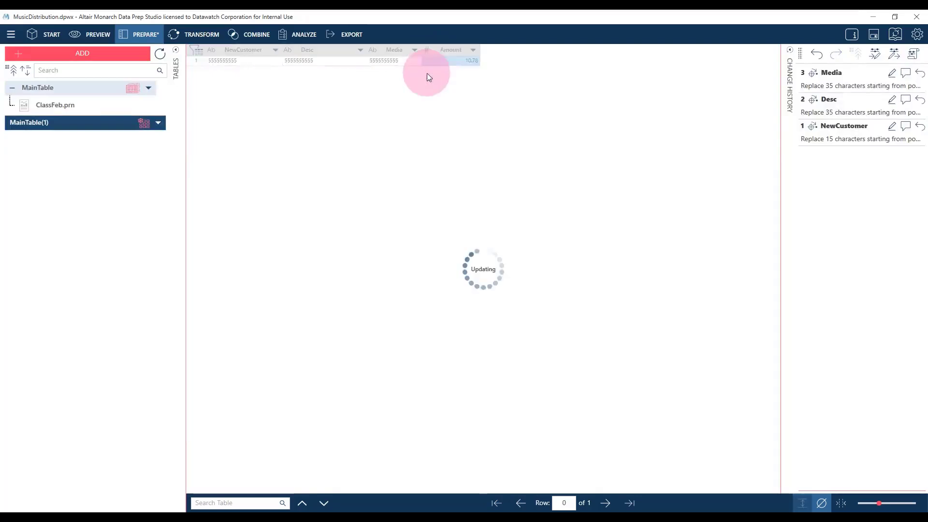
pyautogui.click(854, 79)
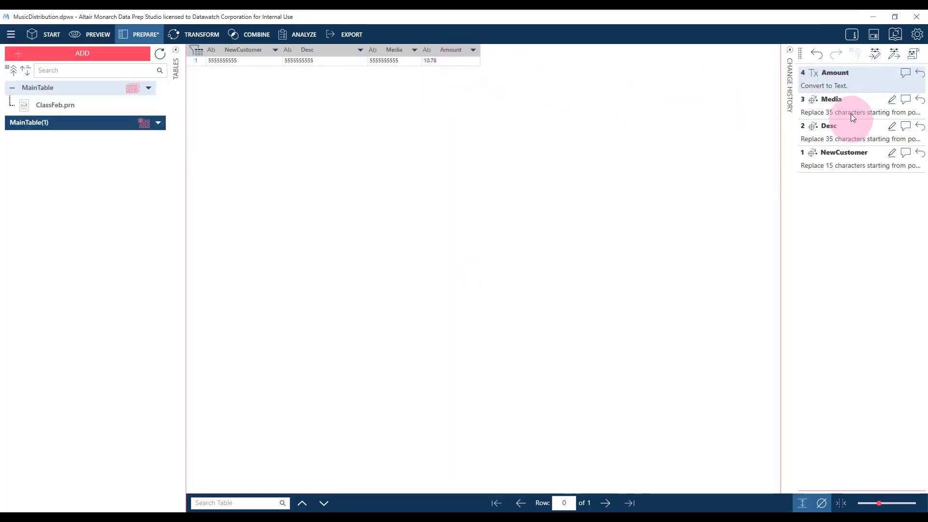
pyautogui.moveTo(848, 103); pyautogui.dragTo(457, 54)
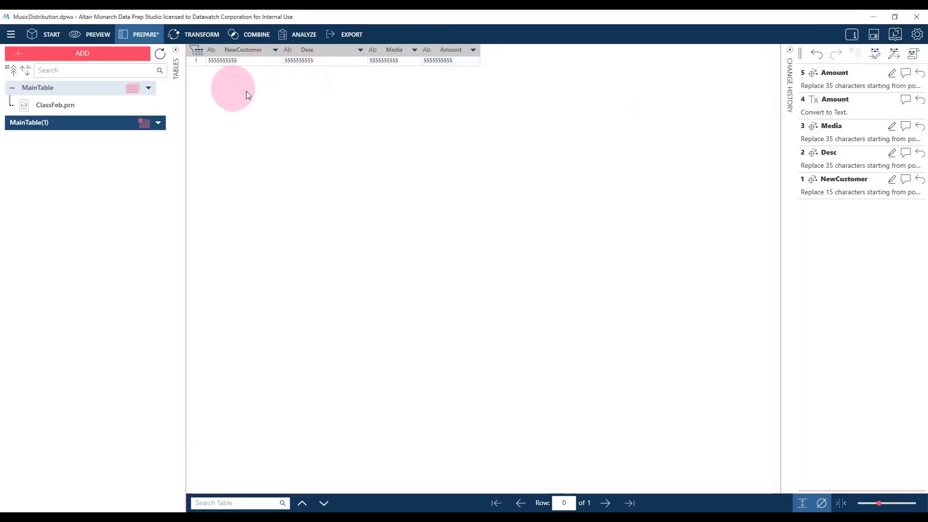
# Append MainTable and MainTable(1) with columns matched on order, and check the appended table down to its last row
pyautogui.click(65, 87)
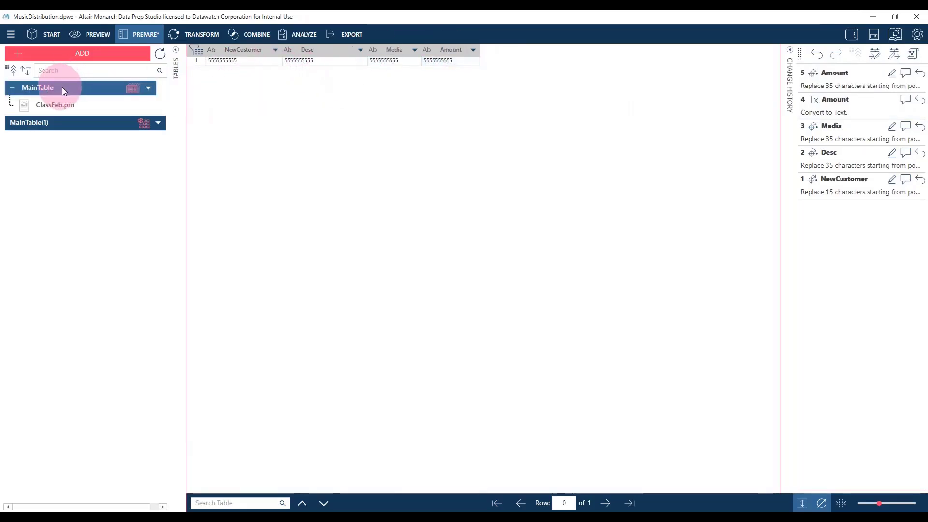
pyautogui.click(69, 123)
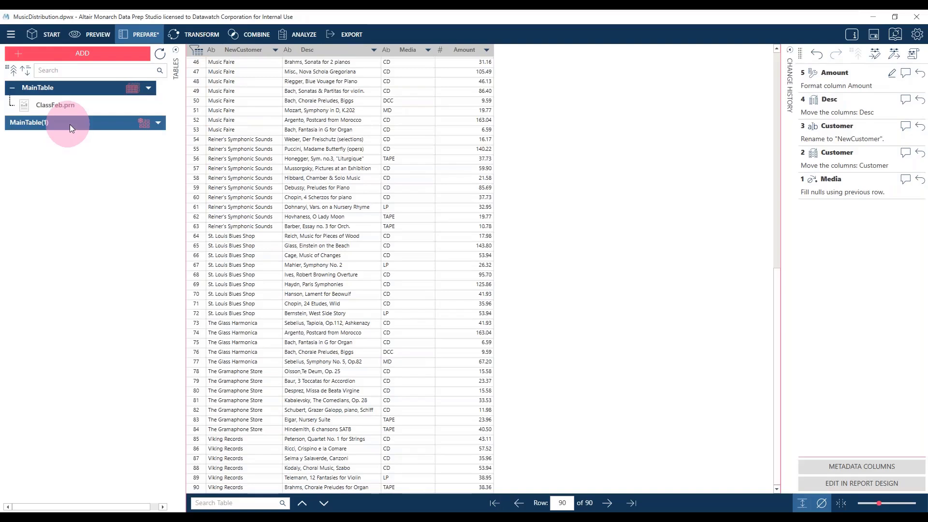
pyautogui.click(92, 92)
pyautogui.rightClick(93, 95)
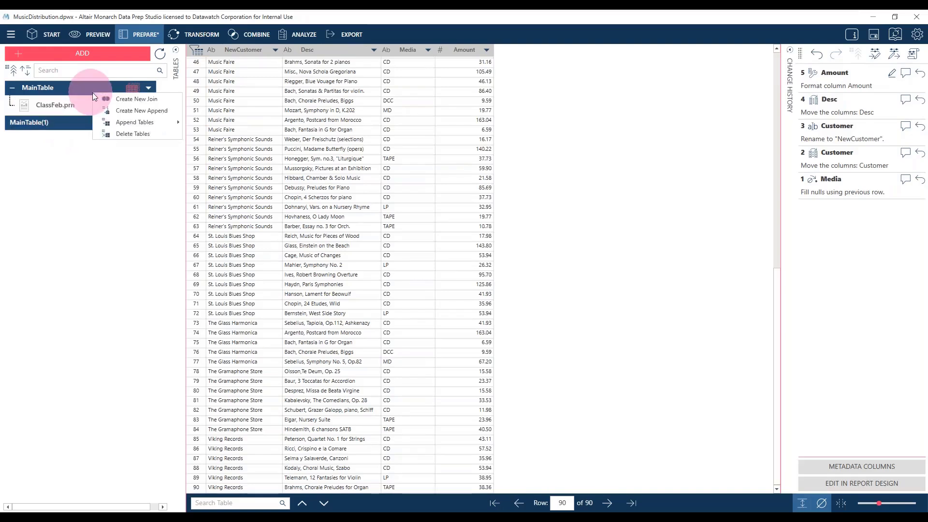
pyautogui.moveTo(126, 123)
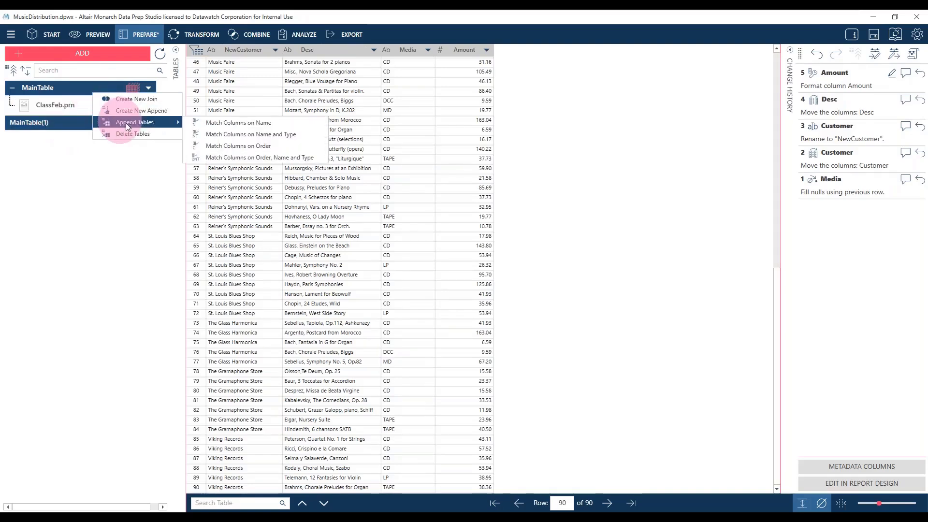
pyautogui.click(237, 146)
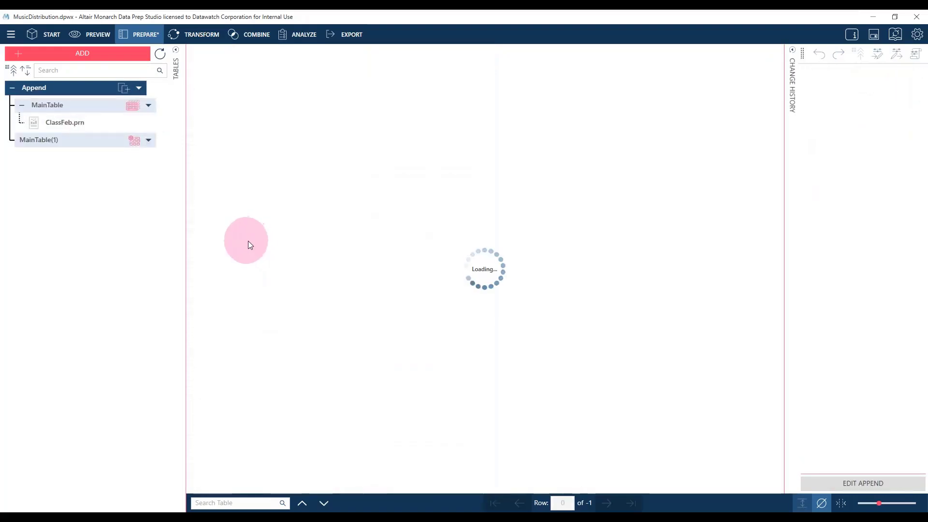
pyautogui.click(281, 208)
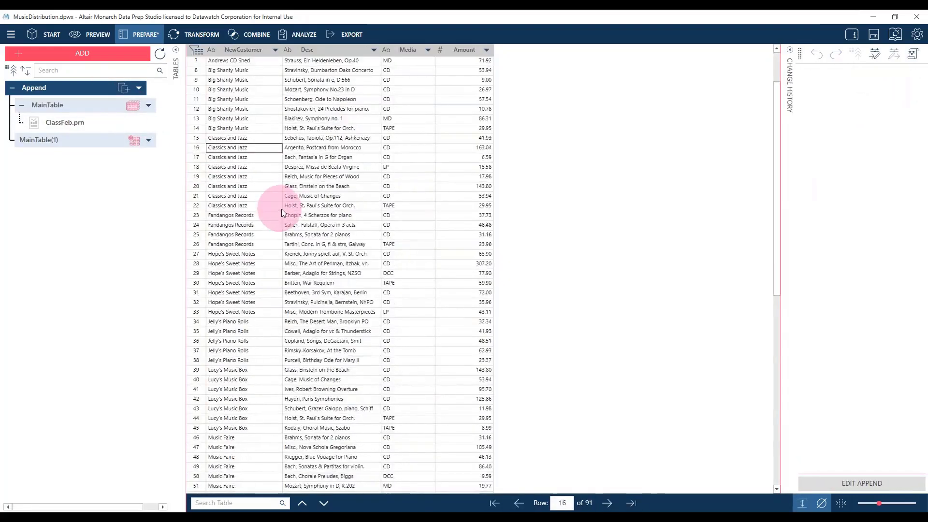
pyautogui.scroll(-15, 282, 209)
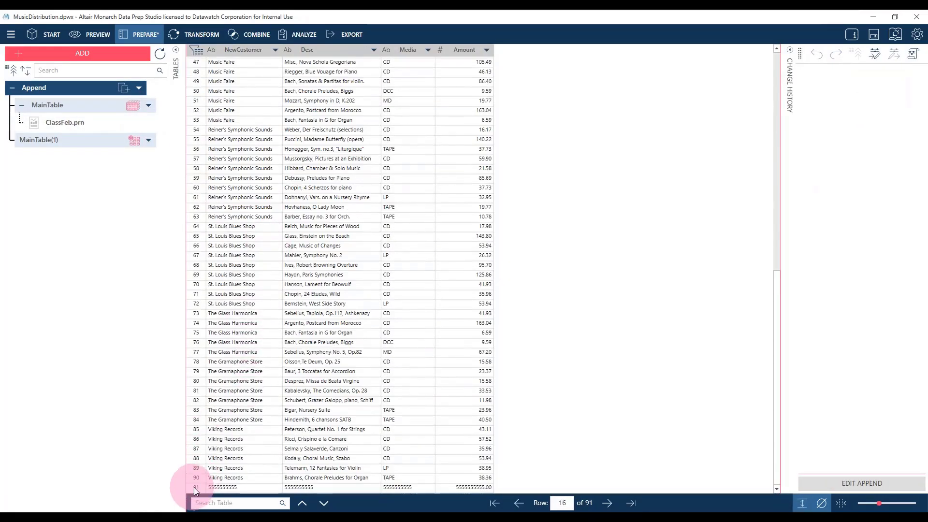
# Add ClassJan.prn from the Alerts Input folder to MainTable's sources and remove the ClassFeb.prn report
pyautogui.click(45, 123)
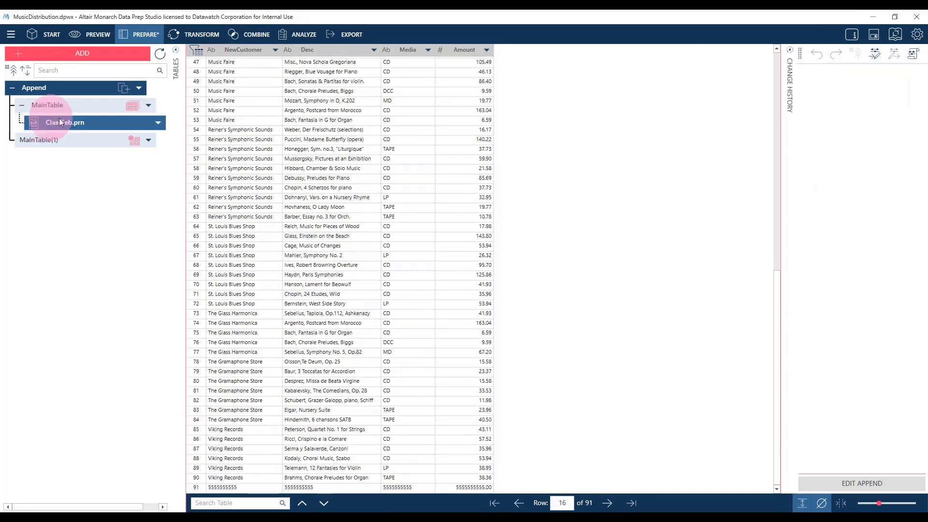
pyautogui.click(114, 509)
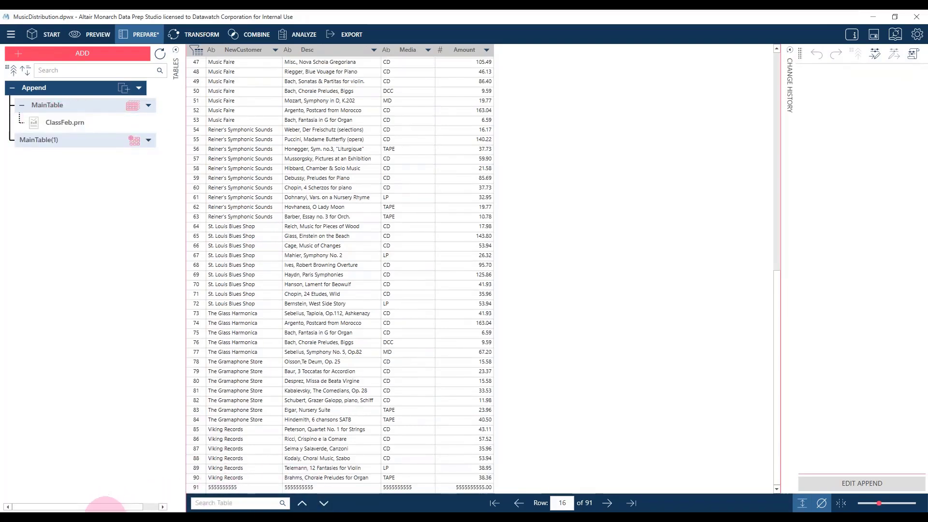
pyautogui.click(580, 268)
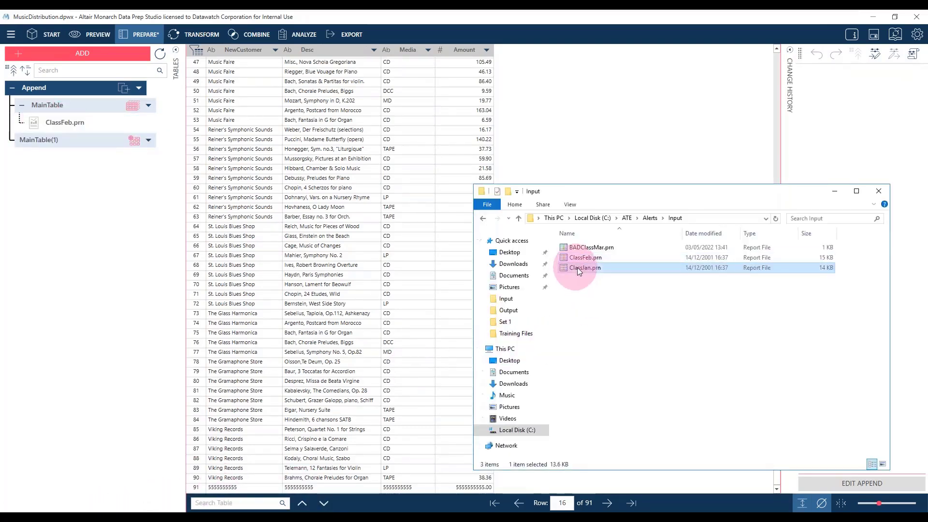
pyautogui.moveTo(565, 269); pyautogui.dragTo(71, 120)
pyautogui.click(71, 121)
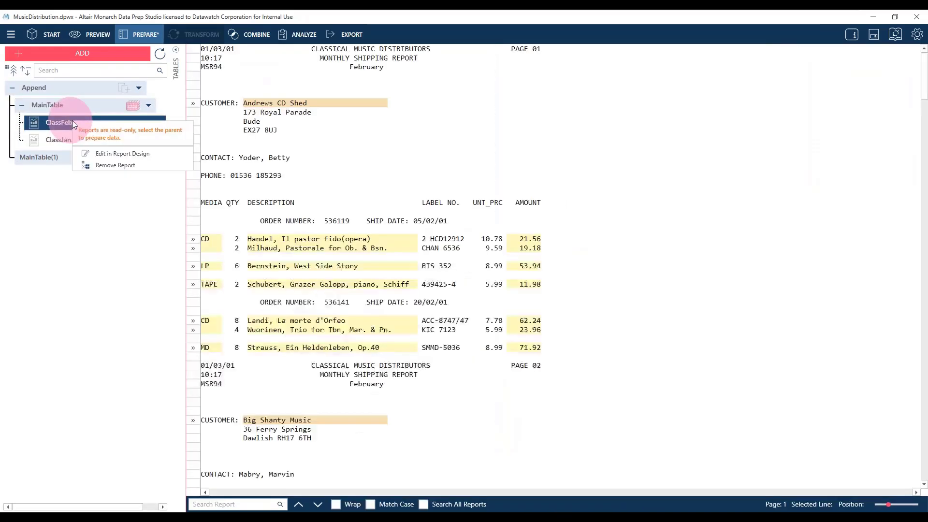
pyautogui.click(109, 164)
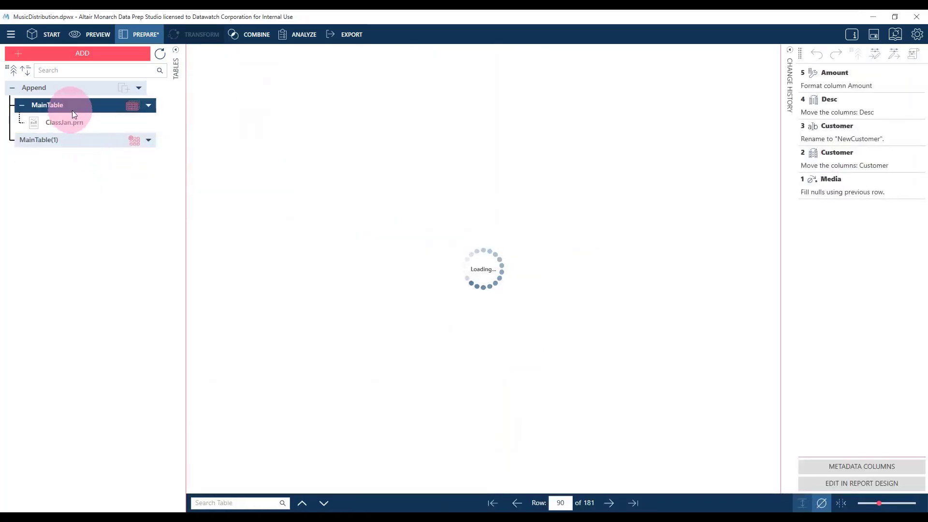
# Check the last rows of MainTable, the single row of MainTable(1), and the end of the Append table with ClassJan.prn as source
pyautogui.click(219, 443)
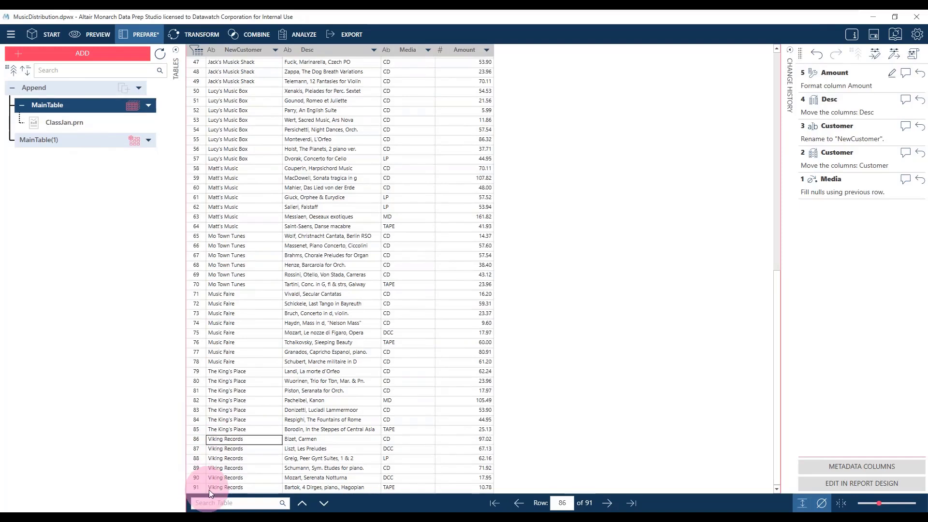
pyautogui.click(65, 173)
pyautogui.click(55, 139)
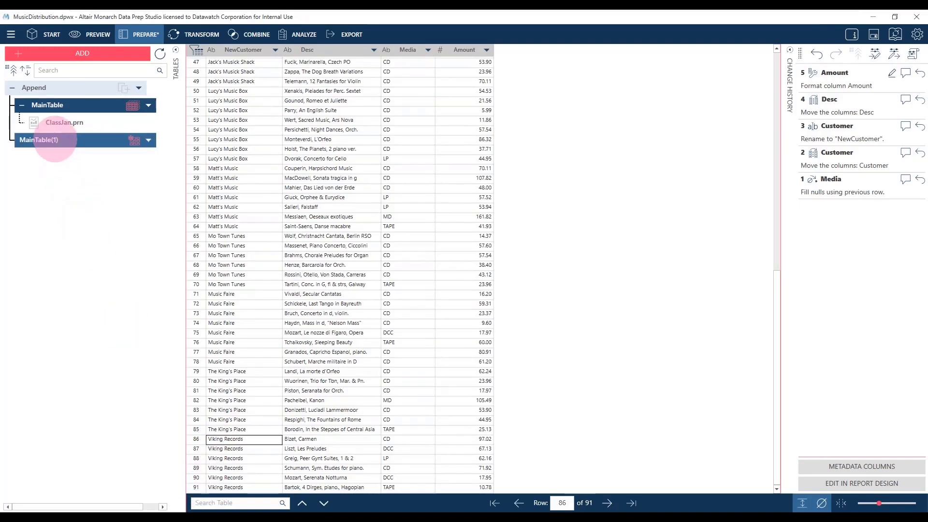
pyautogui.click(55, 140)
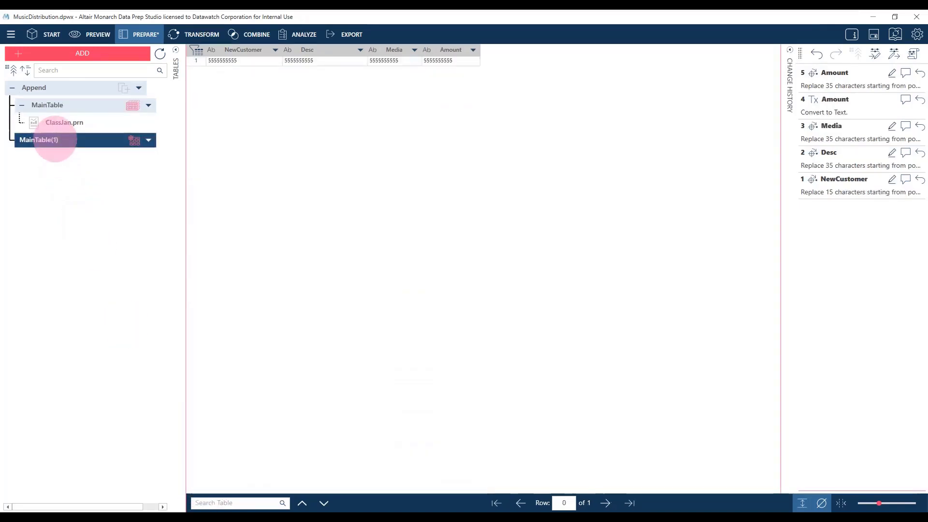
pyautogui.click(69, 90)
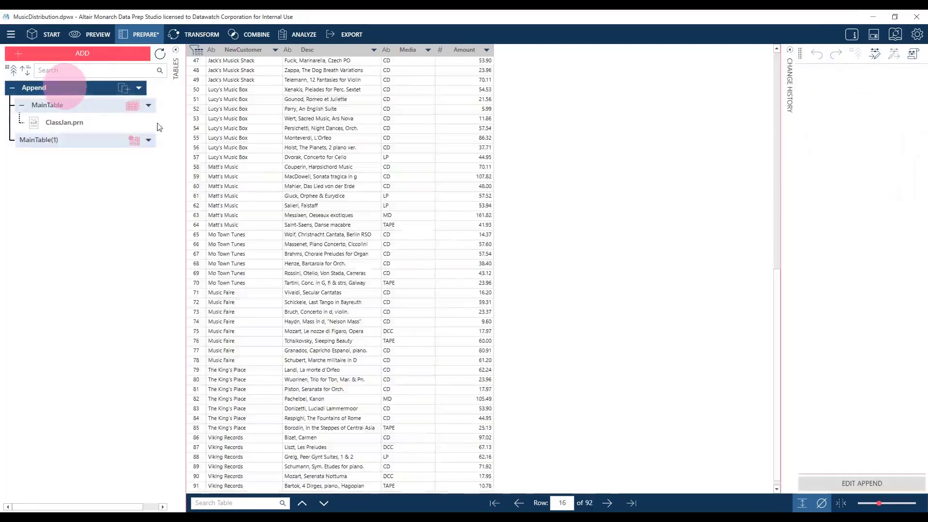
pyautogui.click(250, 207)
pyautogui.hotkey('ctrl', 'End')
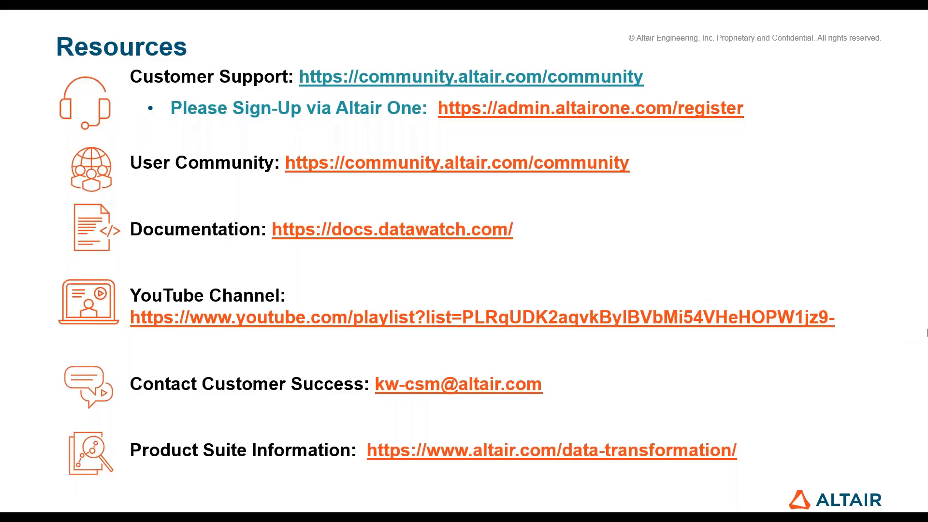
pyautogui.press('Right')
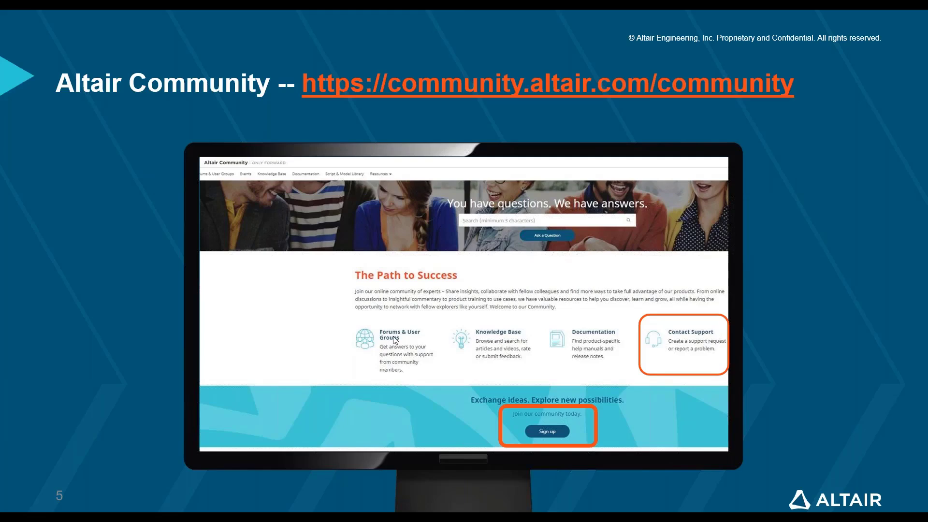
pyautogui.click(485, 340)
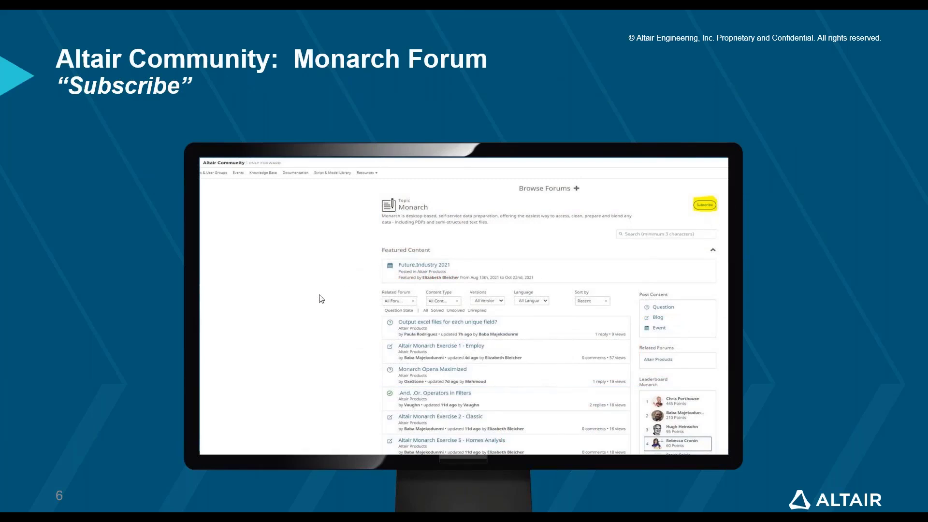
pyautogui.click(306, 300)
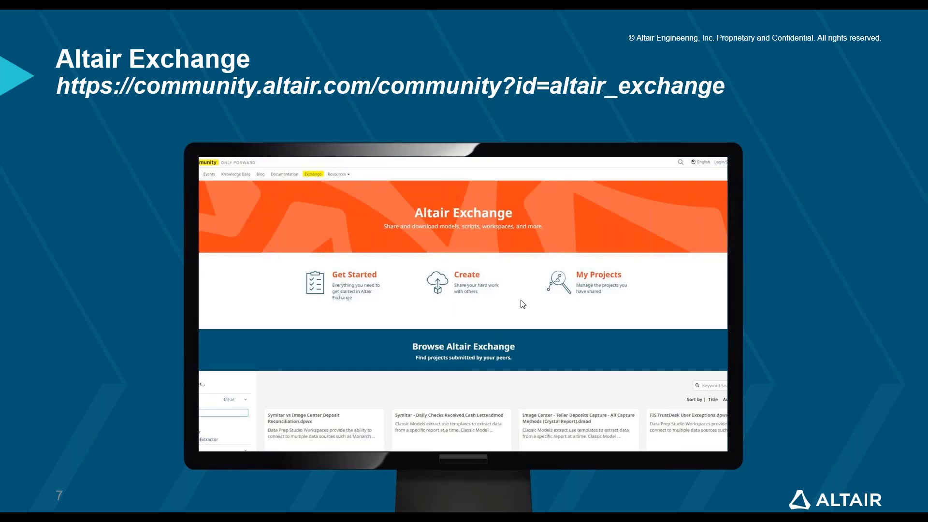
pyautogui.click(569, 294)
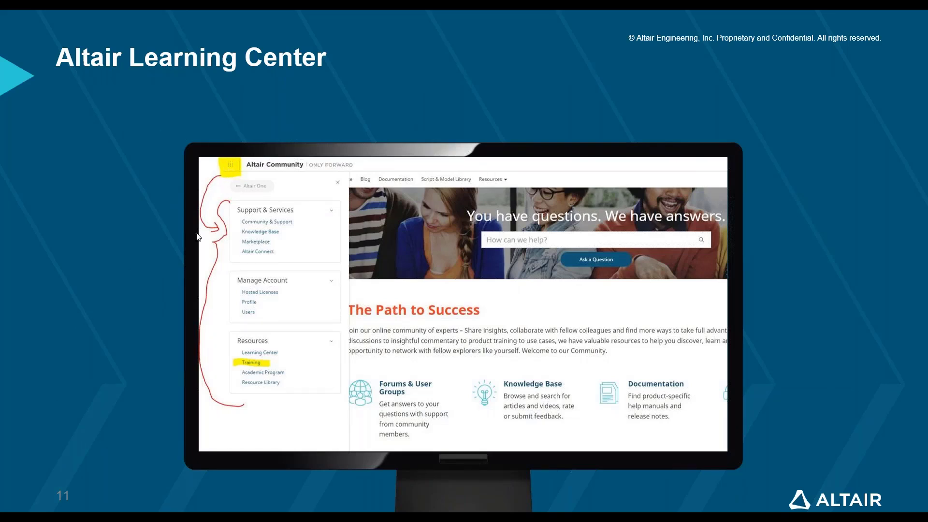
pyautogui.click(250, 364)
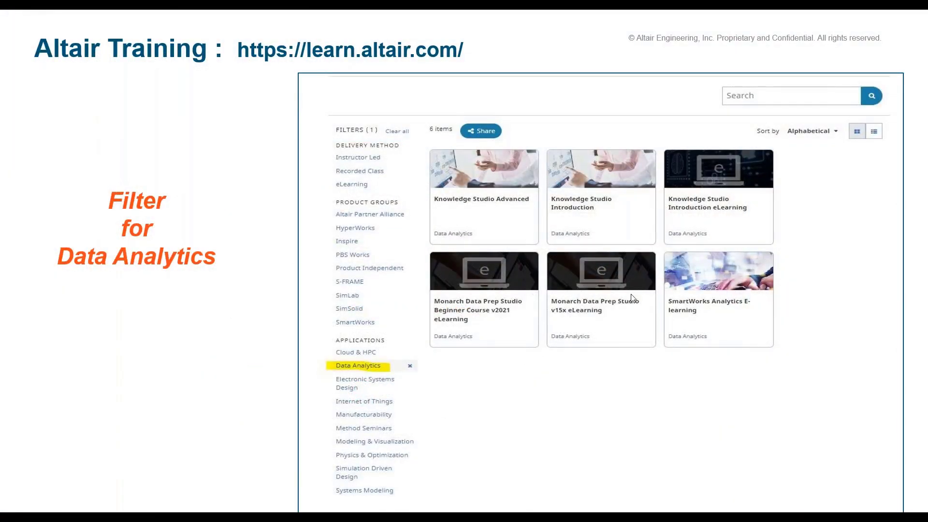
pyautogui.click(449, 303)
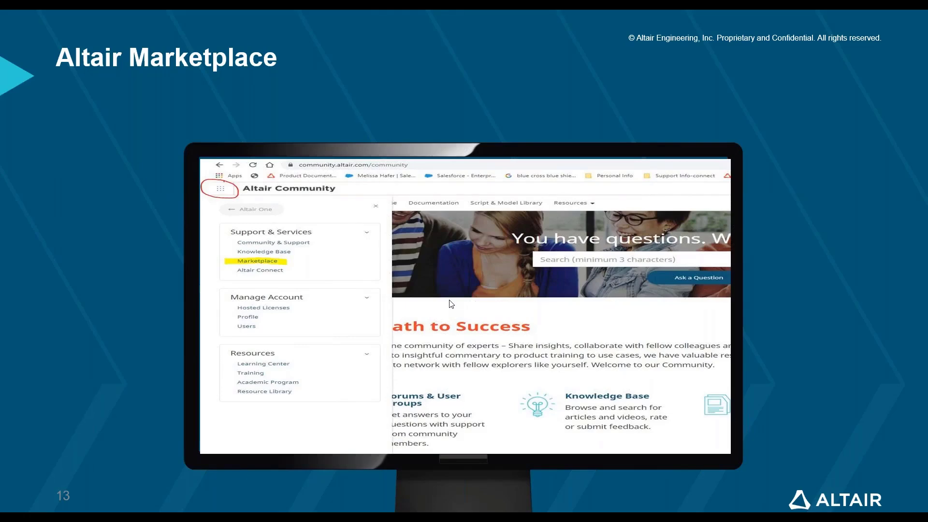
pyautogui.click(451, 303)
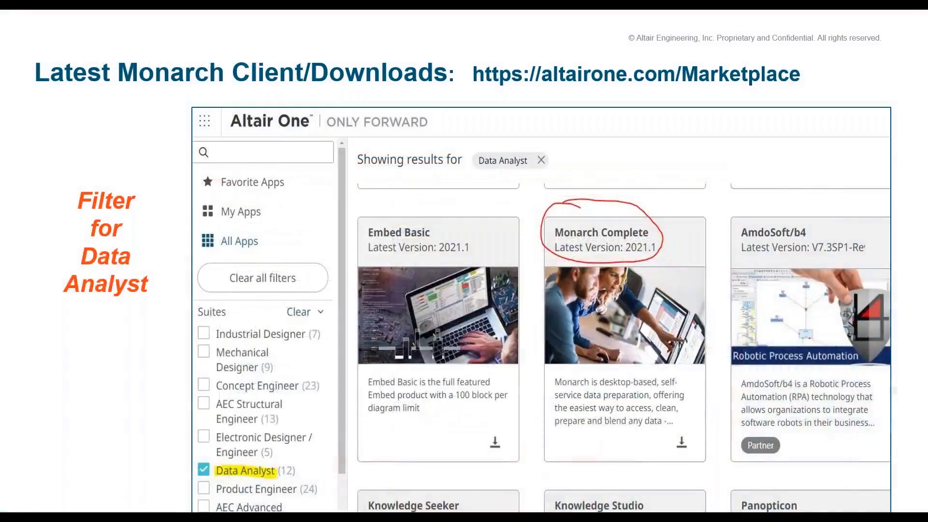